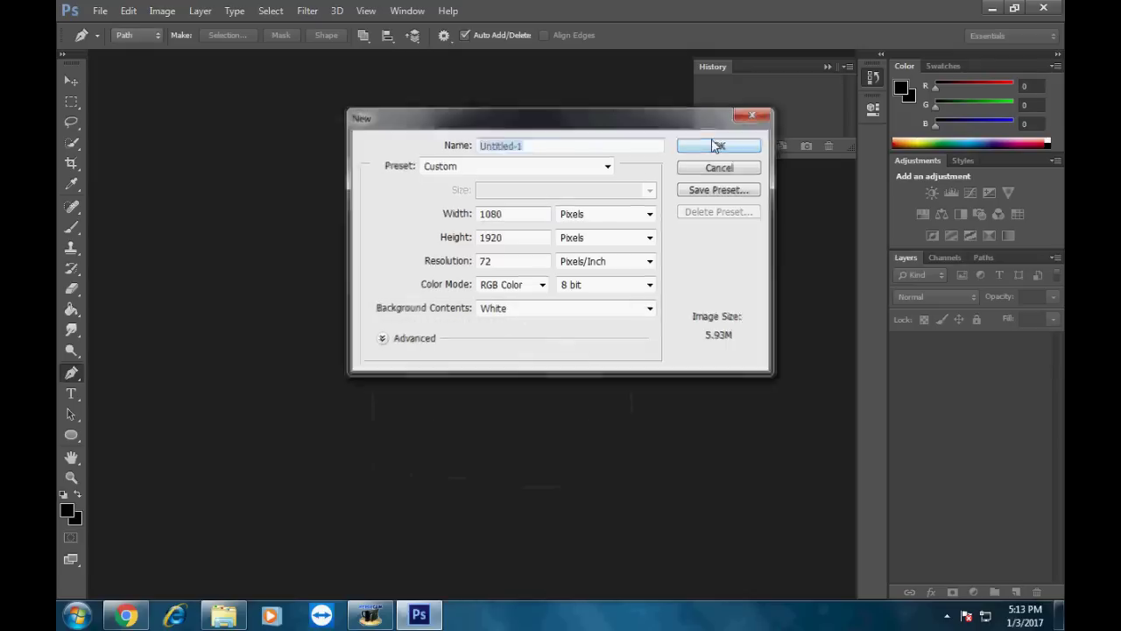
- Create a blank document and place the black-and-white portrait photo into it
left_click(716, 146)
left_click(100, 11)
left_click(155, 268)
key("Return")
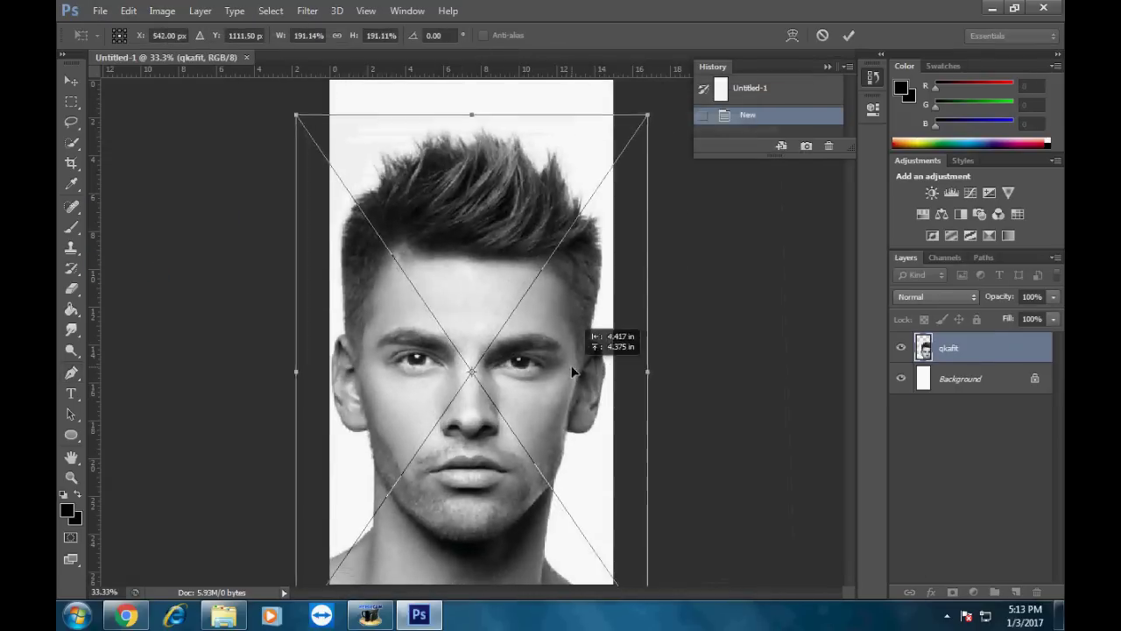
- Scale the placed portrait up to fill the canvas and commit the size
left_click_drag(566, 464, 613, 330)
key("Return")
key("p")
- Merge the portrait into the Background layer and add an empty Layer 1
right_click(947, 378)
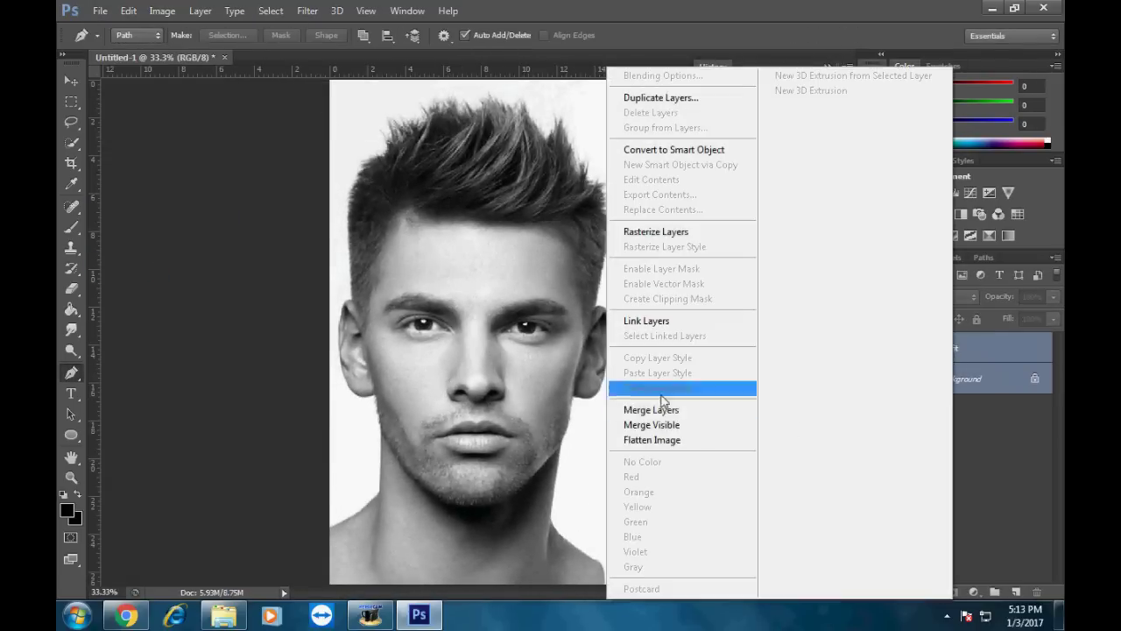
left_click(696, 405)
left_click(1016, 592)
scroll(565, 171, "up", 3)
left_click(873, 76)
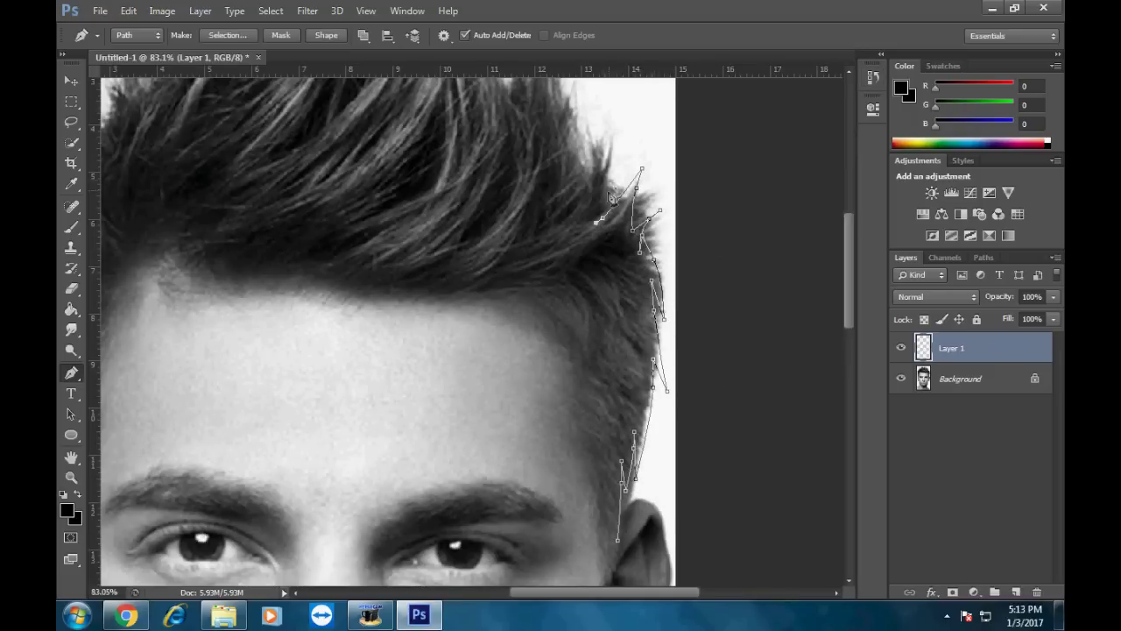
- Start the Pen path along the hair outline, reverting stray anchors through History
left_click(597, 110)
scroll(595, 158, "up", 2)
scroll(608, 251, "up", 1)
left_click(873, 76)
left_click(770, 109)
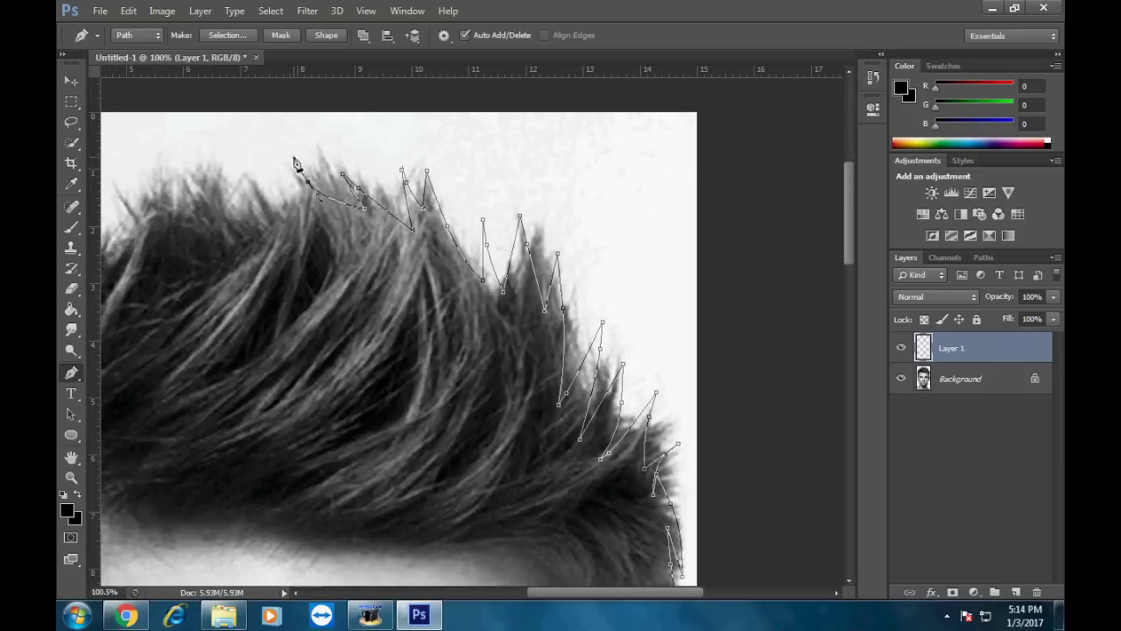
scroll(268, 206, "down", 3)
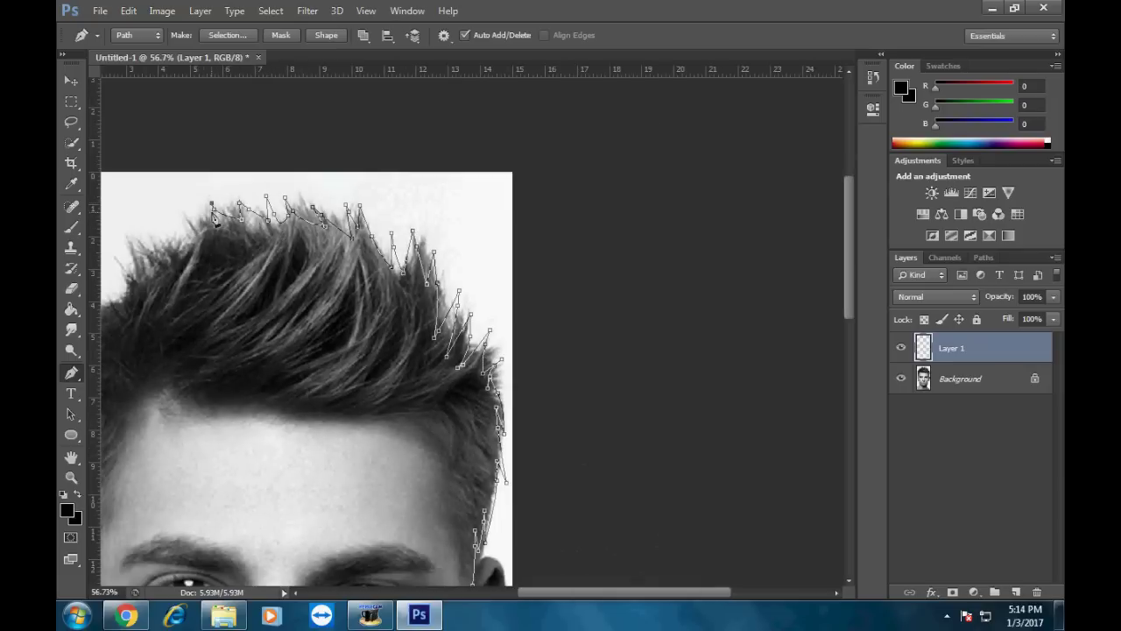
key("ctrl+0")
left_click(873, 76)
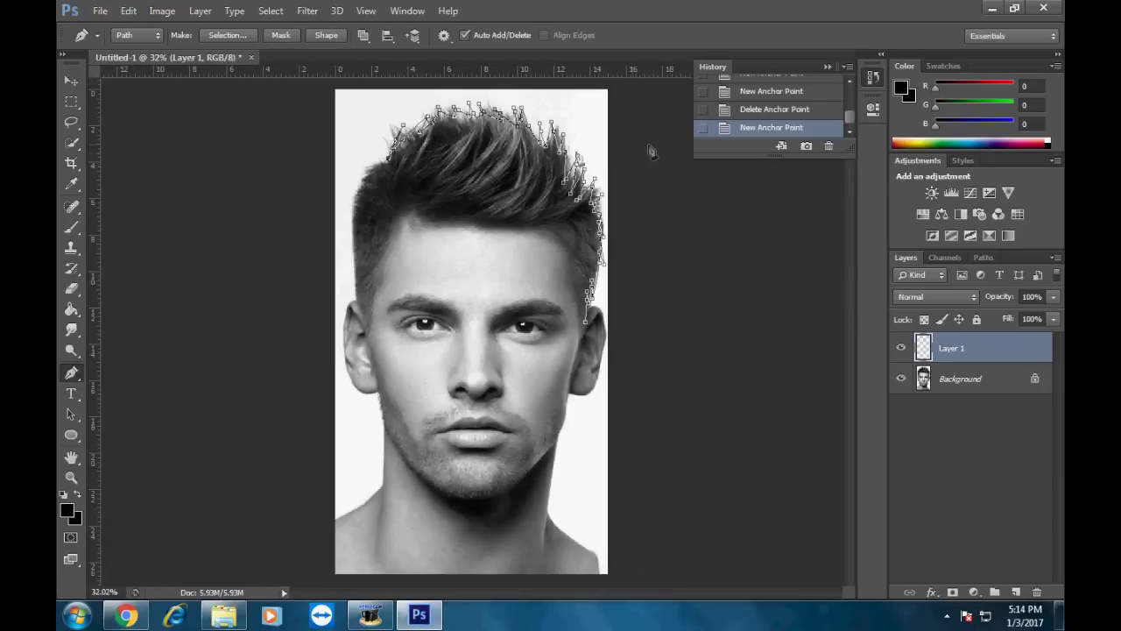
key("z")
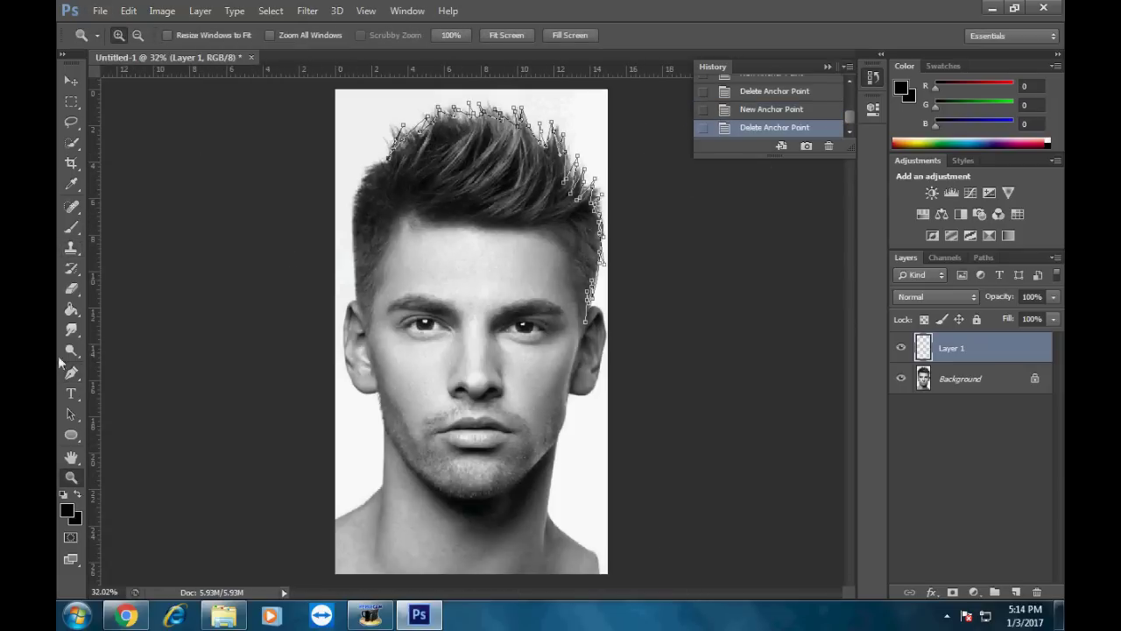
scroll(394, 98, "up", 5)
scroll(774, 113, "up", 2)
left_click(773, 113)
left_click(71, 372)
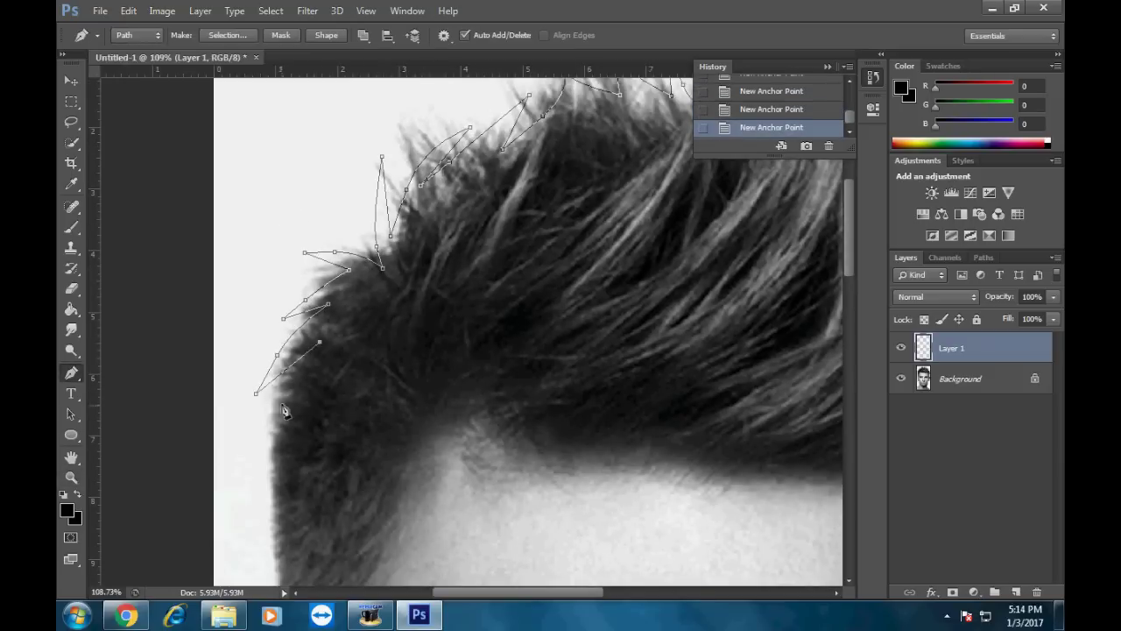
- Extend the hair outline down the sideburn and curve it along the right hairline
left_click_drag(277, 434, 276, 493)
scroll(297, 328, "down", 2)
scroll(275, 495, "down", 6)
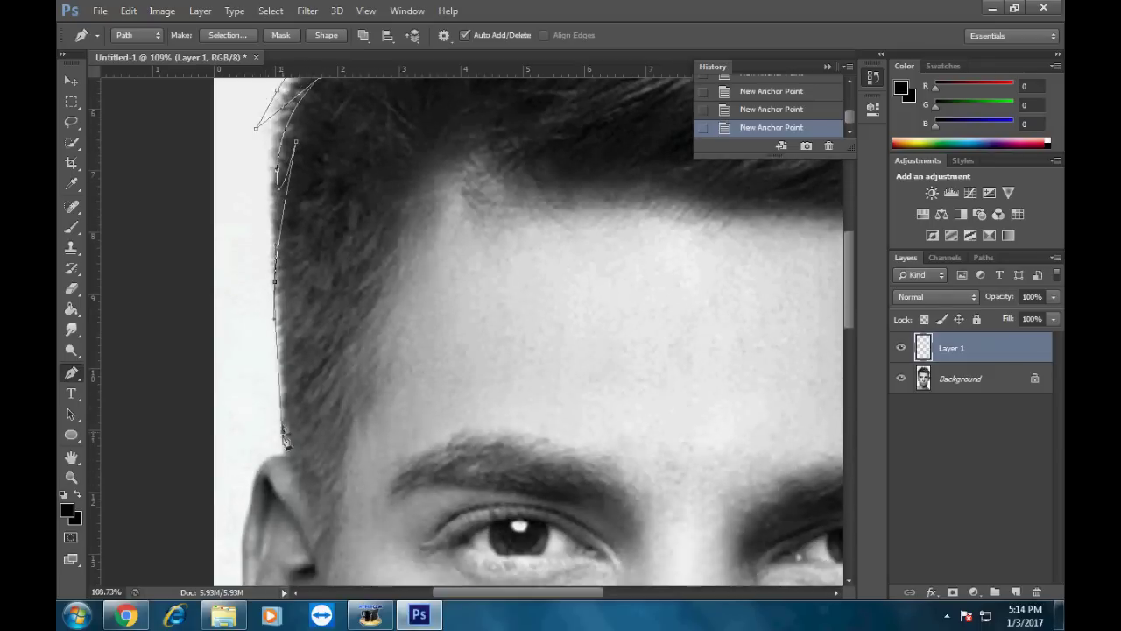
left_click(305, 412)
left_click(317, 470)
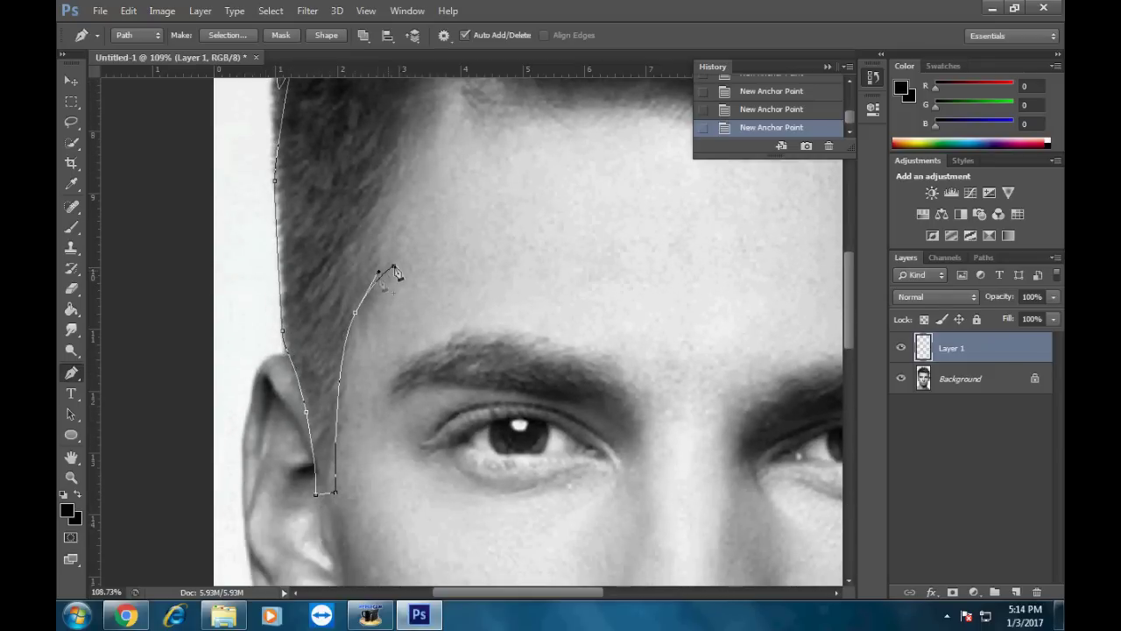
scroll(410, 135, "down", 4)
scroll(281, 234, "up", 4)
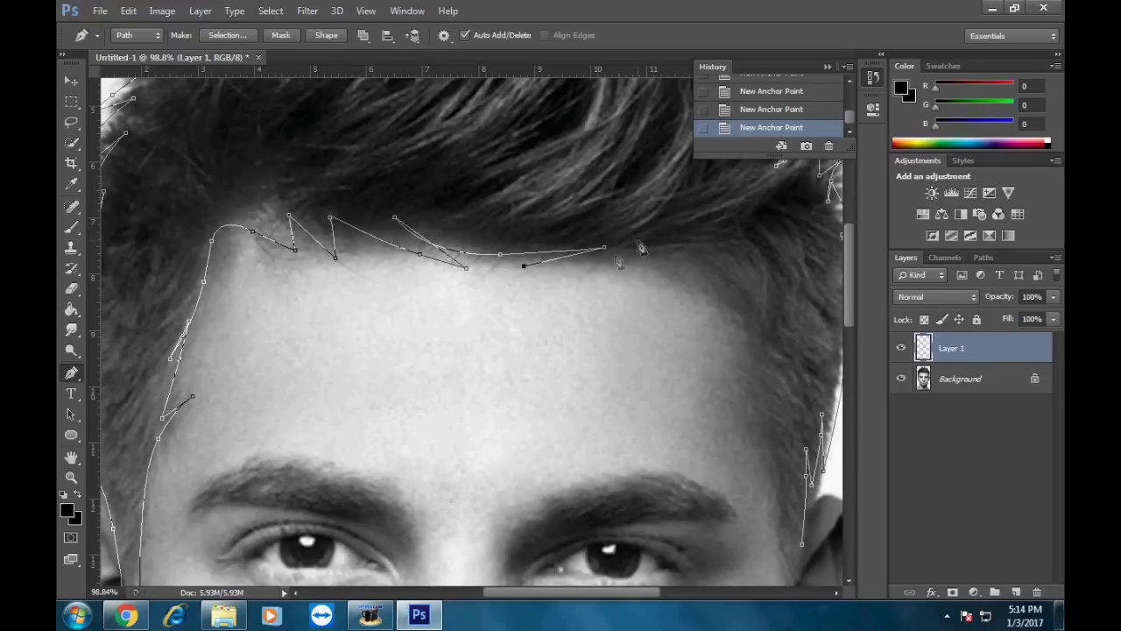
left_click(802, 117)
left_click_drag(675, 230, 704, 216)
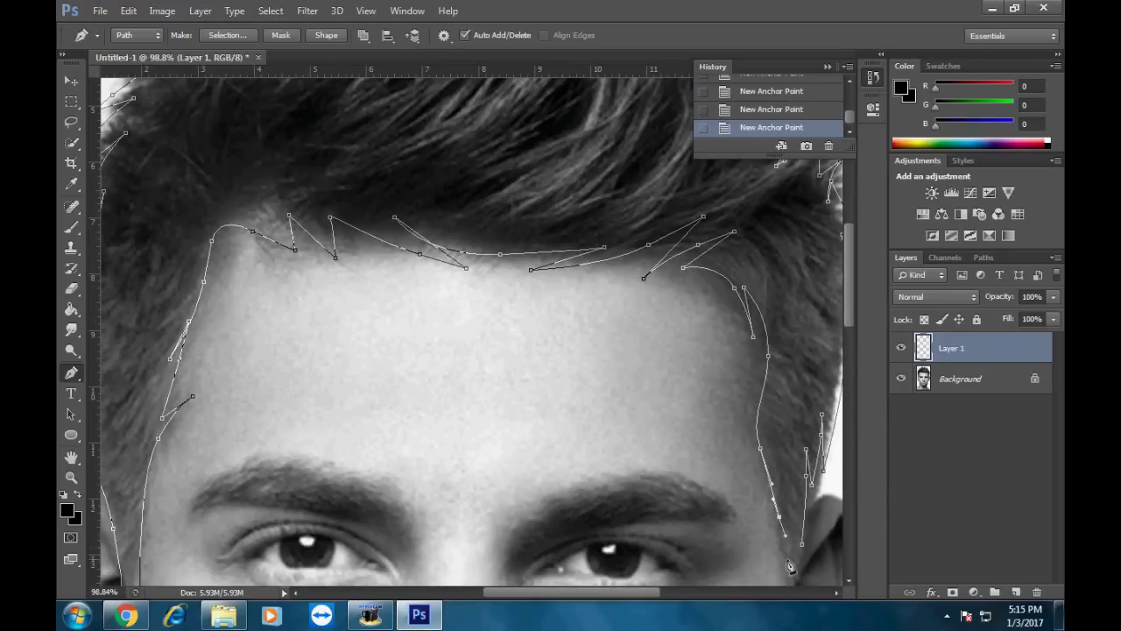
- Close the hair outline and fill the path with black on Layer 1
left_click(788, 483)
scroll(631, 320, "down", 3)
right_click(534, 132)
left_click(543, 226)
key("Return")
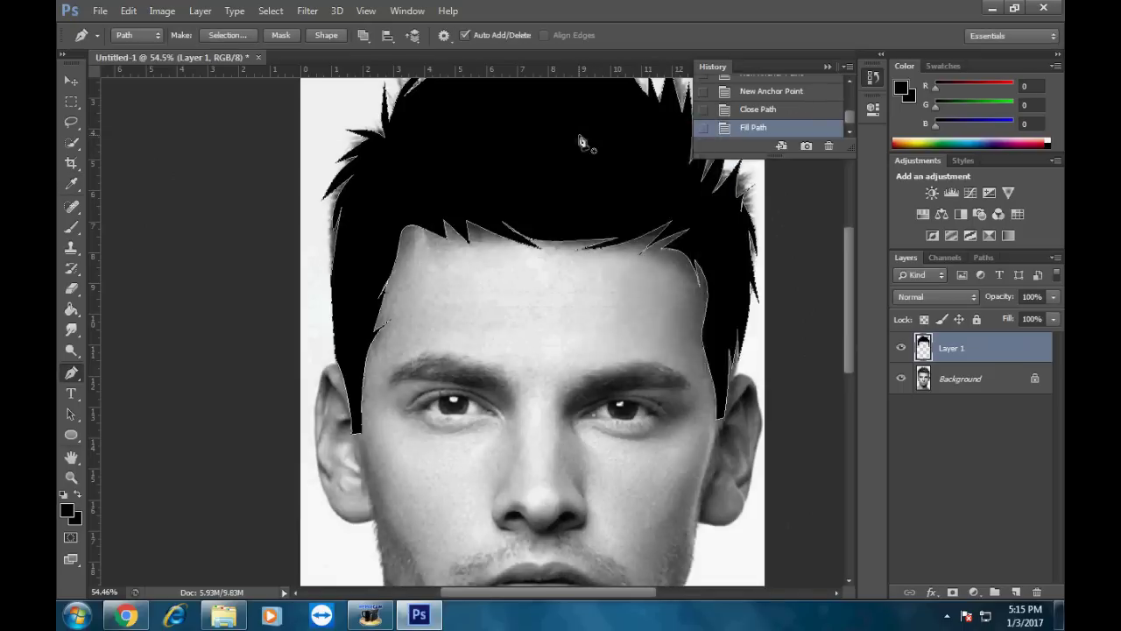
- Delete the hair work path and check the black fill against the background
key("Delete")
scroll(579, 143, "down", 2)
left_click(900, 379)
scroll(225, 337, "up", 3)
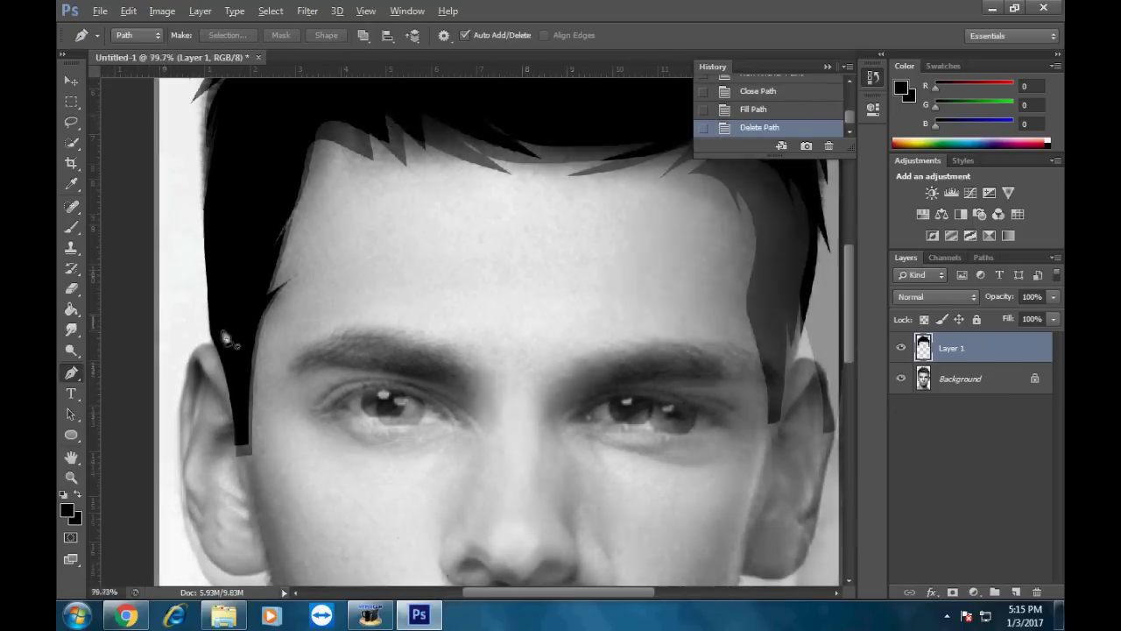
scroll(225, 337, "up", 3)
- Switch to the Eraser, adjust its brush size, and erase excess black along the hair edge
right_click(71, 288)
left_click(132, 283)
left_click(117, 35)
scroll(149, 202, "down", 3)
left_click(114, 35)
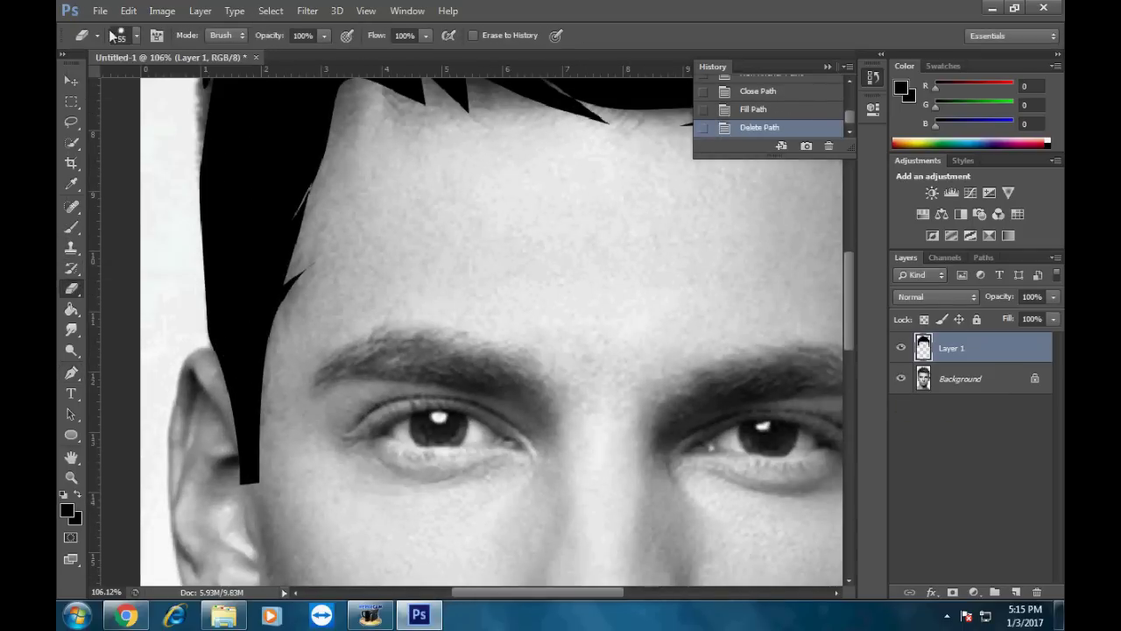
left_click_drag(302, 193, 289, 289)
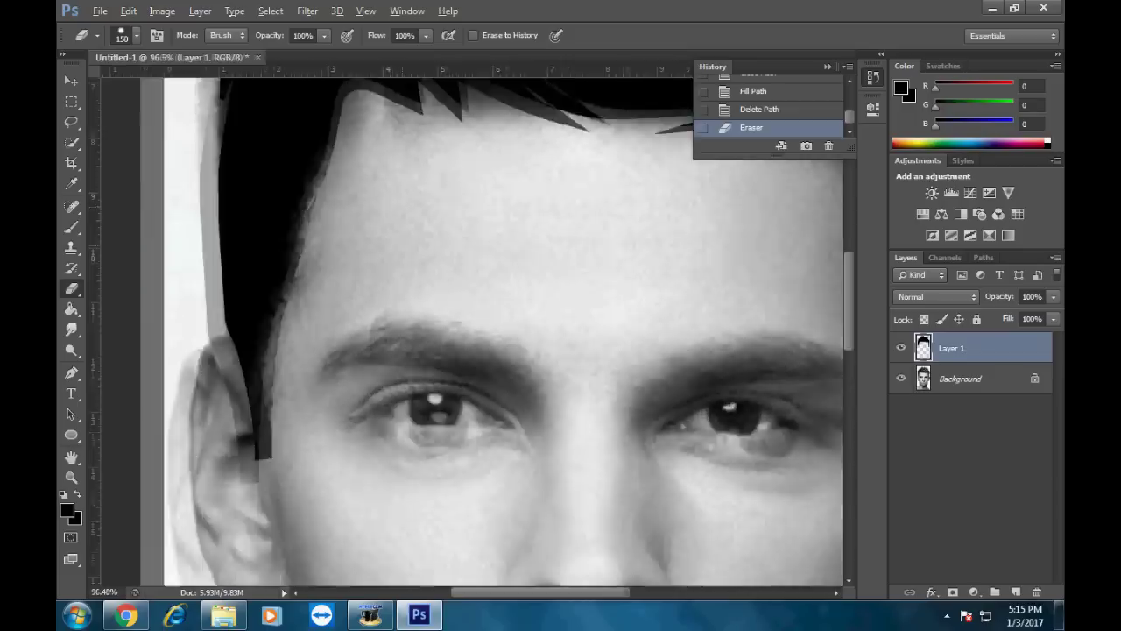
- Erase the fill back to the forehead hairline and trim the left edge with a smaller eraser
scroll(456, 219, "up", 2)
mouse_move(455, 193)
left_mouse_down()
mouse_move(376, 166)
mouse_move(586, 171)
left_mouse_up()
scroll(454, 226, "up", 3)
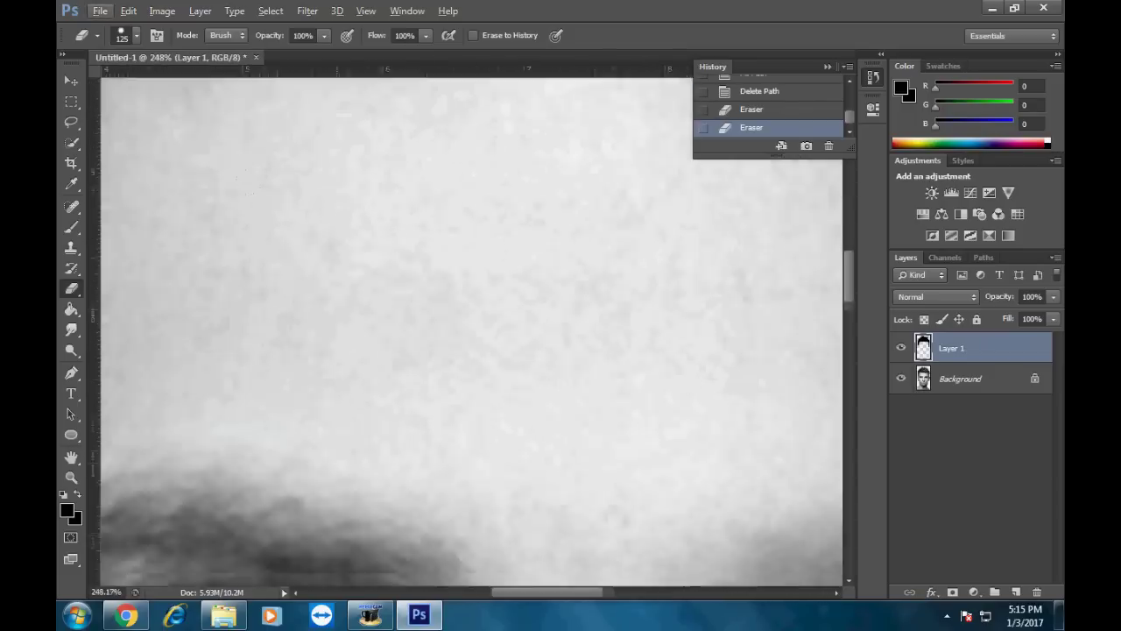
scroll(350, 350, "down", 3)
scroll(219, 219, "up", 3)
key("bracketleft")
key("bracketleft")
key("bracketleft")
left_click_drag(280, 175, 175, 228)
left_click_drag(175, 171, 162, 280)
- Zoom around the hair shape to inspect the trimmed edges
scroll(753, 328, "down", 2)
scroll(248, 187, "down", 4)
scroll(508, 280, "up", 4)
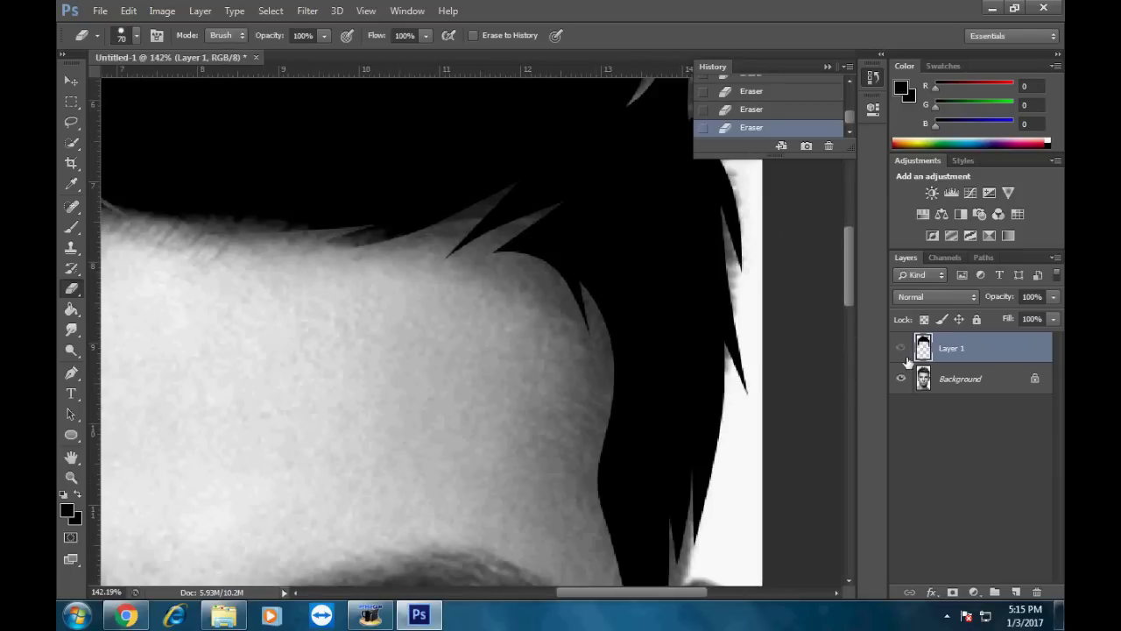
scroll(561, 412, "down", 1)
scroll(560, 412, "down", 1)
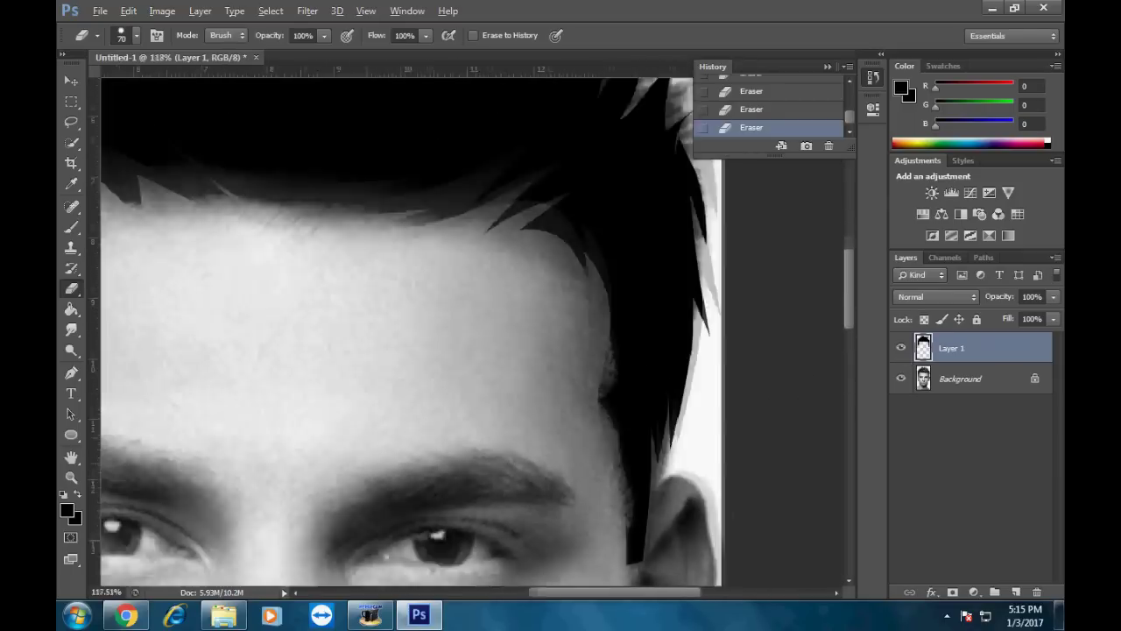
scroll(561, 412, "down", 2)
scroll(712, 203, "up", 4)
scroll(712, 204, "down", 2)
scroll(712, 203, "down", 2)
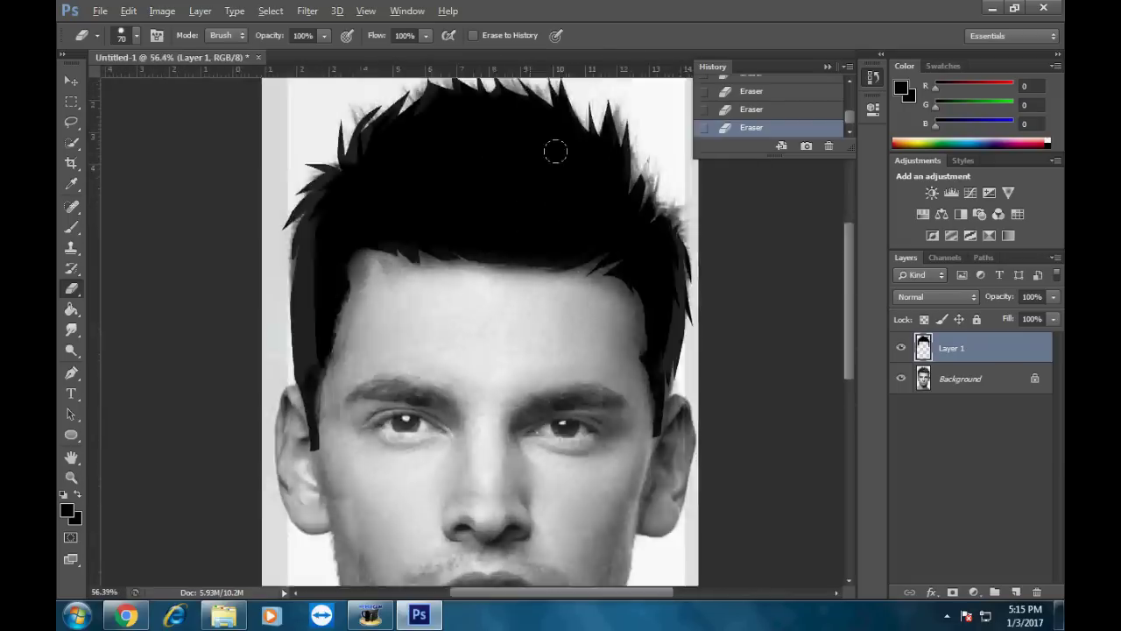
scroll(695, 337, "up", 3)
scroll(141, 295, "down", 1)
scroll(205, 305, "down", 3)
scroll(341, 417, "up", 4)
scroll(331, 190, "down", 1)
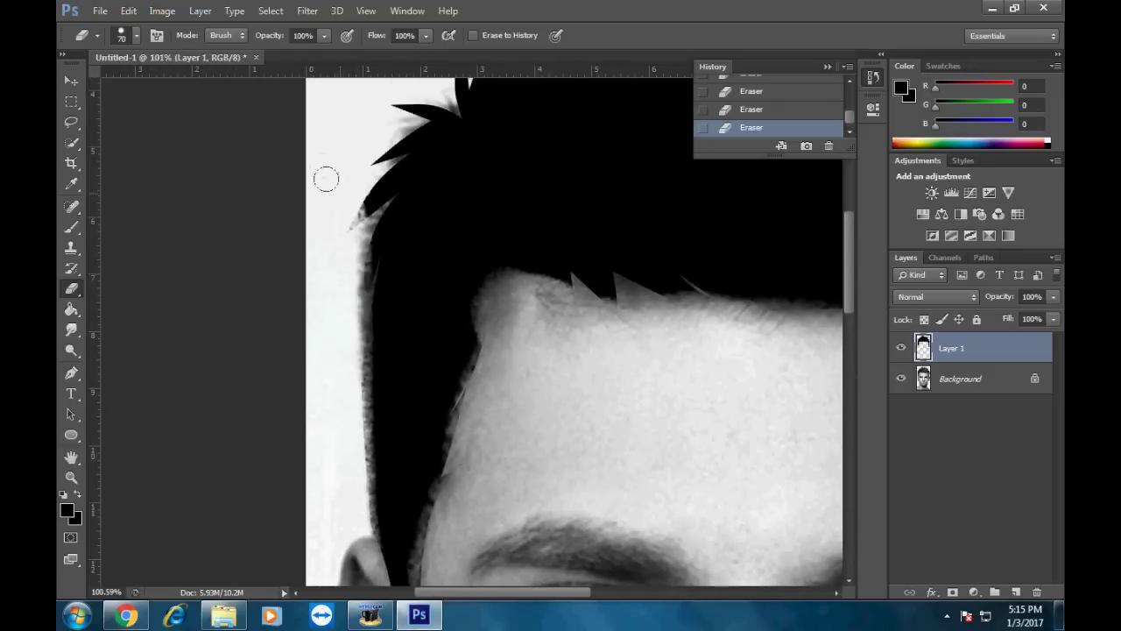
scroll(331, 190, "down", 1)
scroll(331, 190, "down", 2)
- Hide and show the Background photo to preview the hair, then reselect Layer 1
left_click(915, 376)
left_click(920, 349)
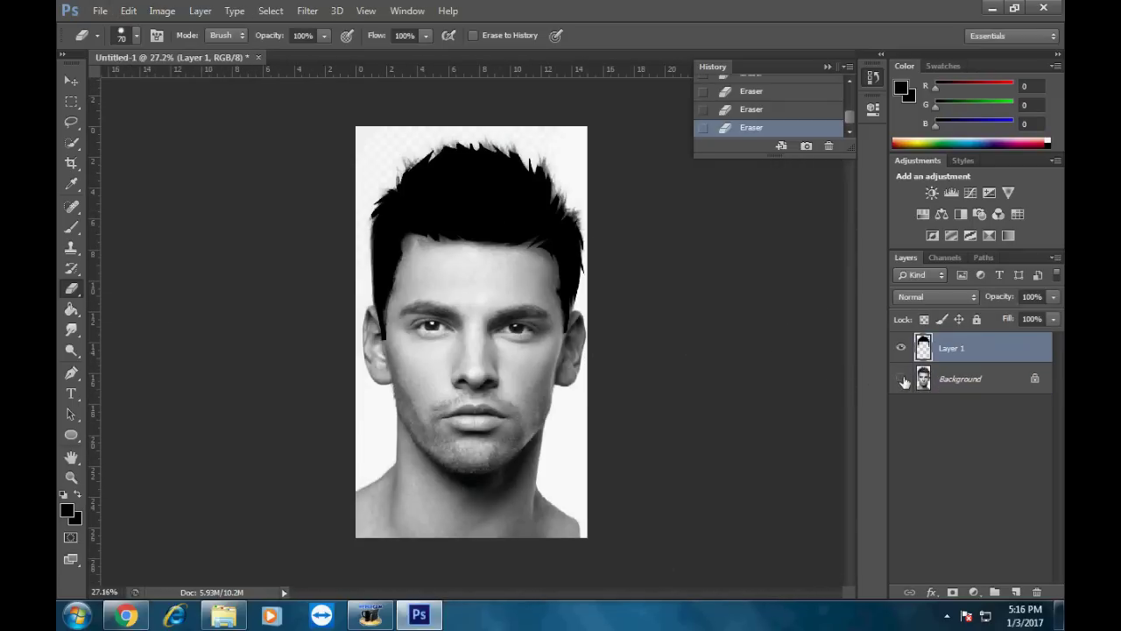
left_click(900, 379)
scroll(408, 260, "up", 2)
scroll(408, 260, "up", 1)
left_click(900, 378)
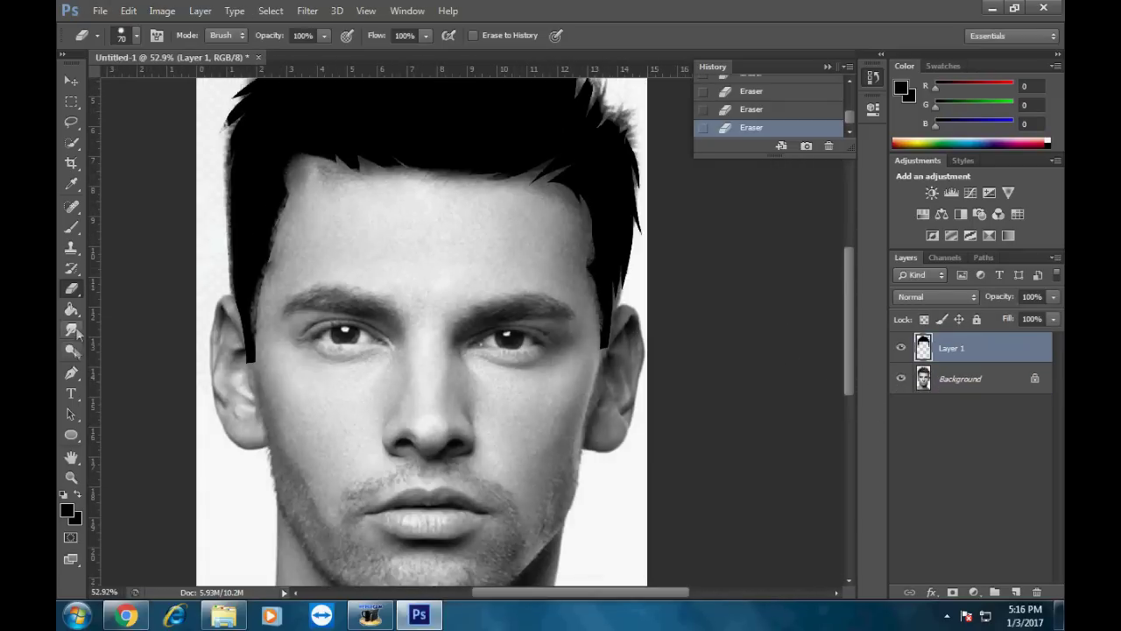
left_click(71, 372)
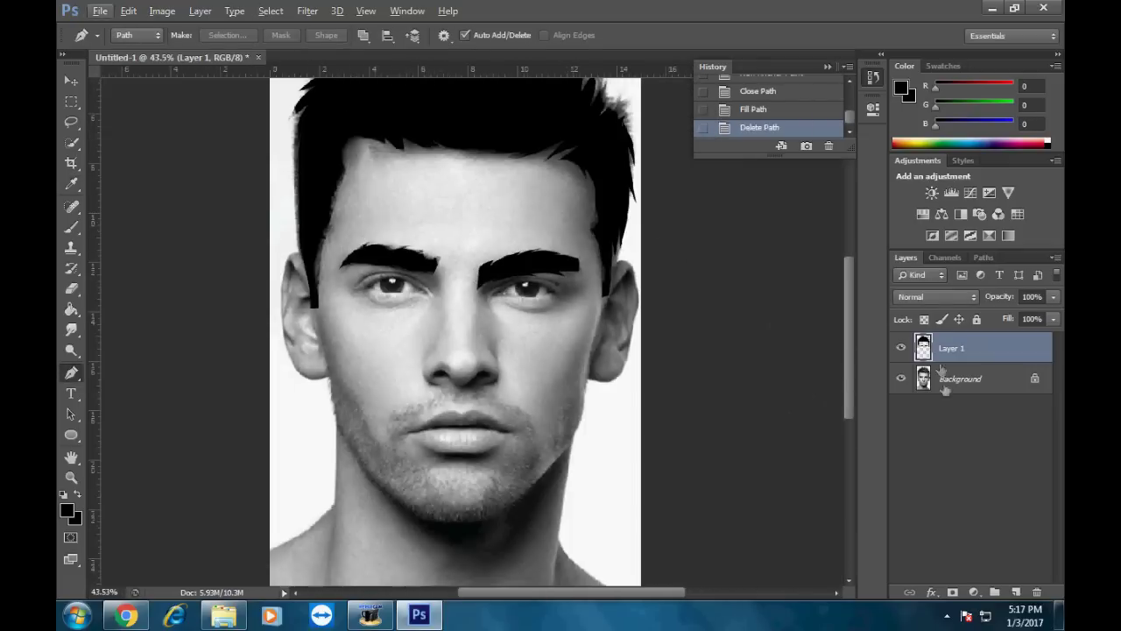
- Make the background photo visible again to check the black eyebrows
left_click(901, 378)
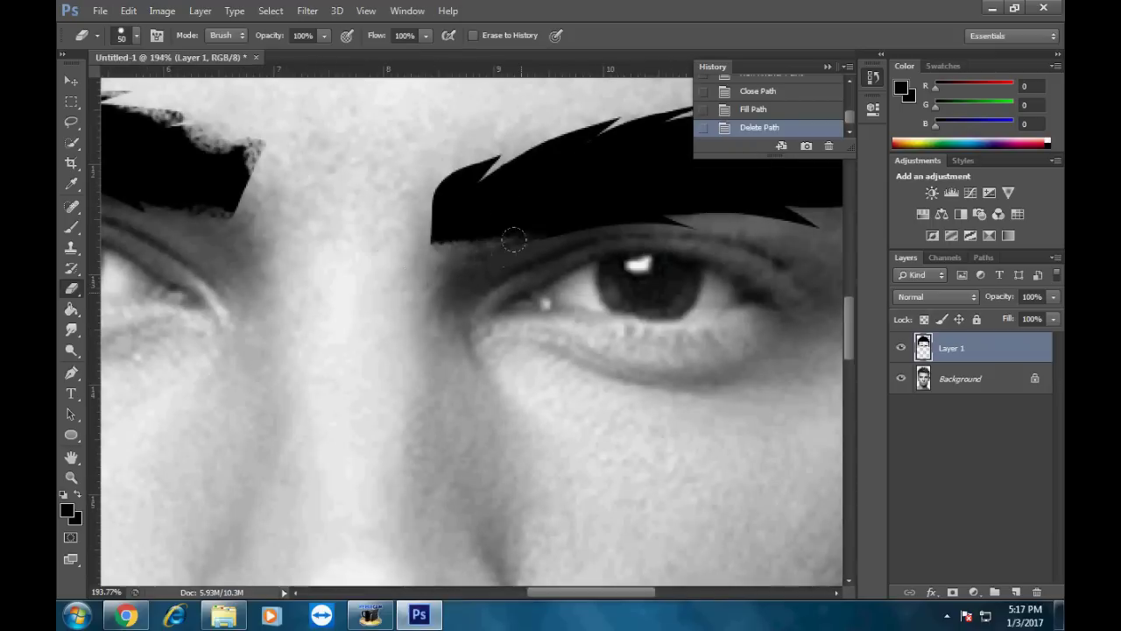
scroll(674, 232, "up", 3)
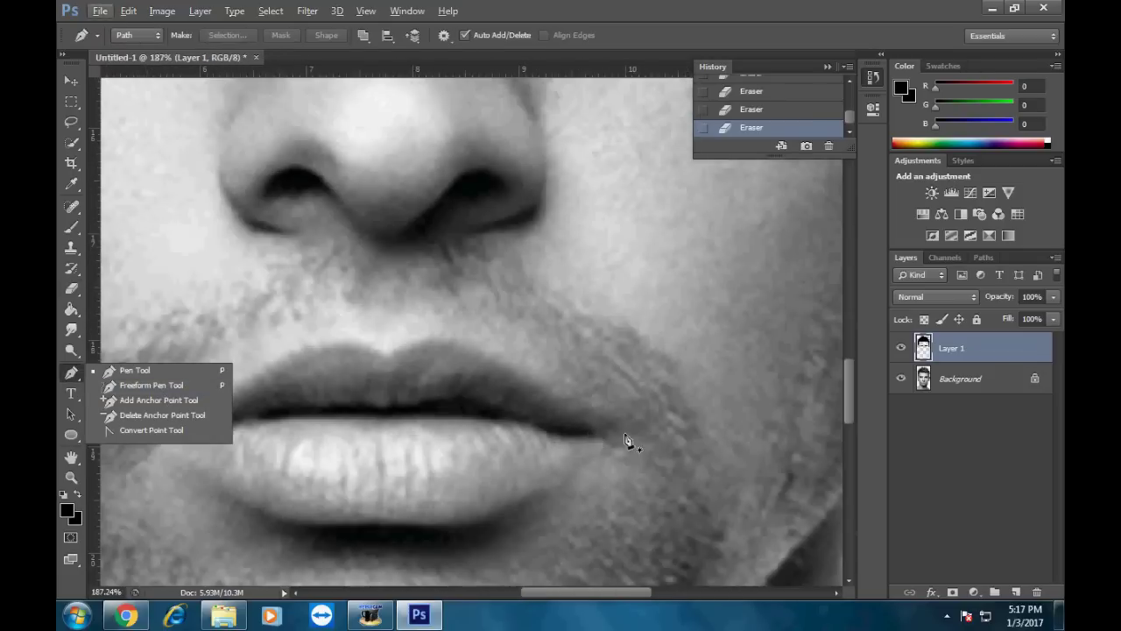
- Trace a curved lower lip outline, fill it with black and delete its path
left_click(624, 433)
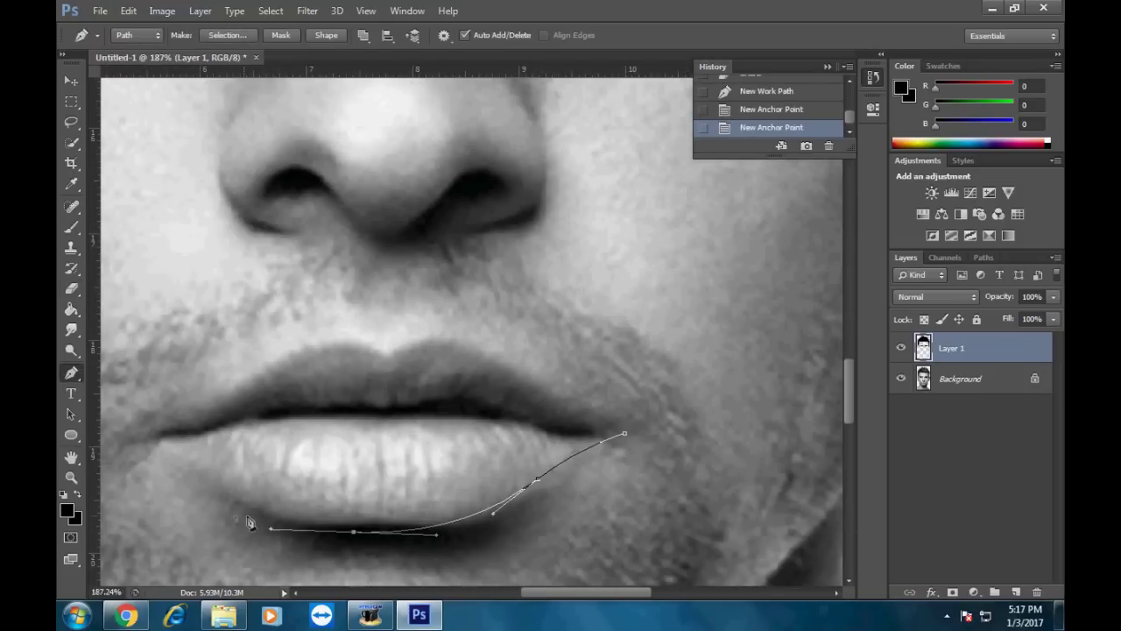
scroll(218, 466, "up", 4)
left_click_drag(568, 576, 750, 526)
scroll(751, 525, "down", 4)
scroll(555, 445, "up", 4)
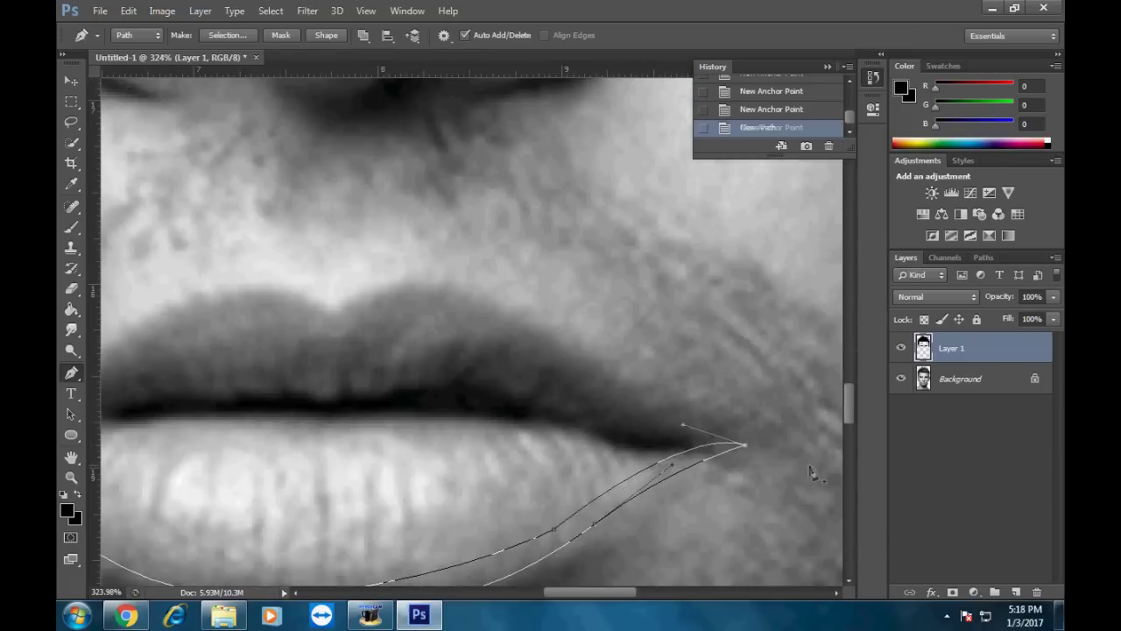
scroll(811, 473, "down", 3)
right_click(583, 230)
left_click(625, 325)
left_click(666, 146)
right_click(583, 230)
left_click(626, 260)
- Trace the upper lip line with four anchors, fill it black and remove the path
left_click(662, 442)
left_click(625, 434)
left_click(584, 430)
left_click(538, 435)
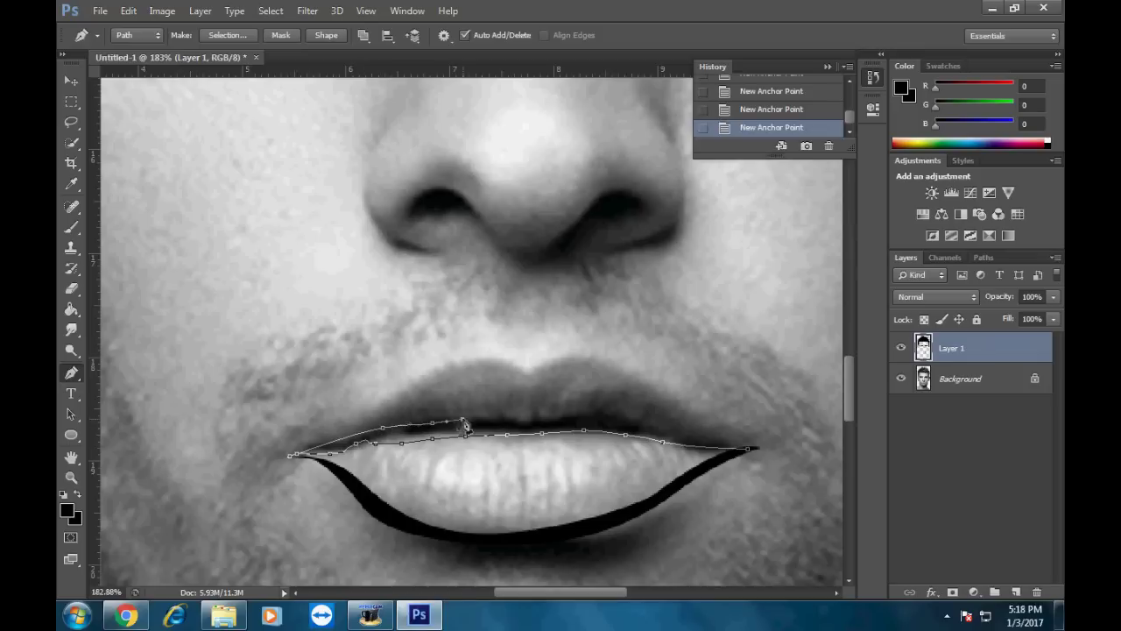
right_click(567, 263)
left_click(625, 325)
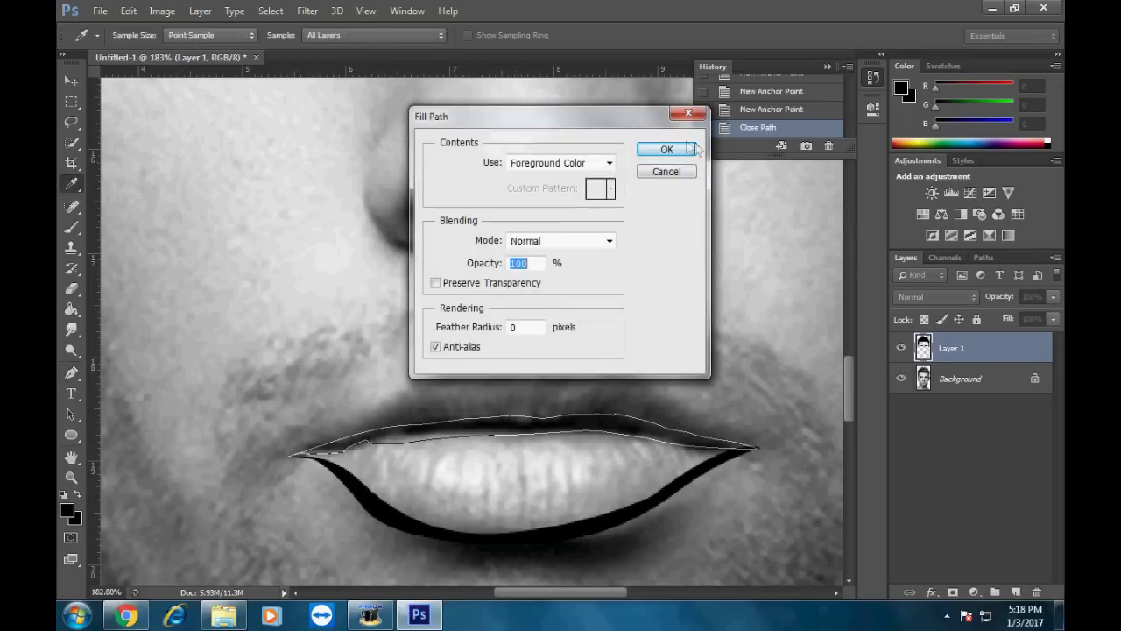
left_click(662, 152)
right_click(553, 281)
left_click(625, 260)
- Outline the upper lip from the right corner, fill it black and delete the path
left_click(758, 447)
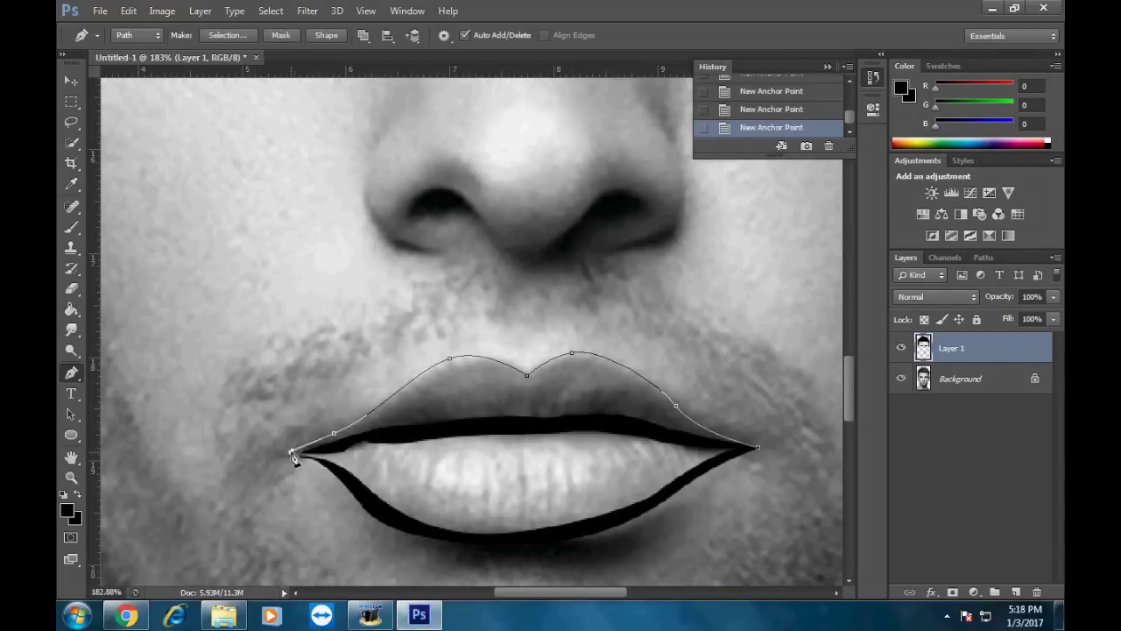
scroll(333, 456, "up", 3)
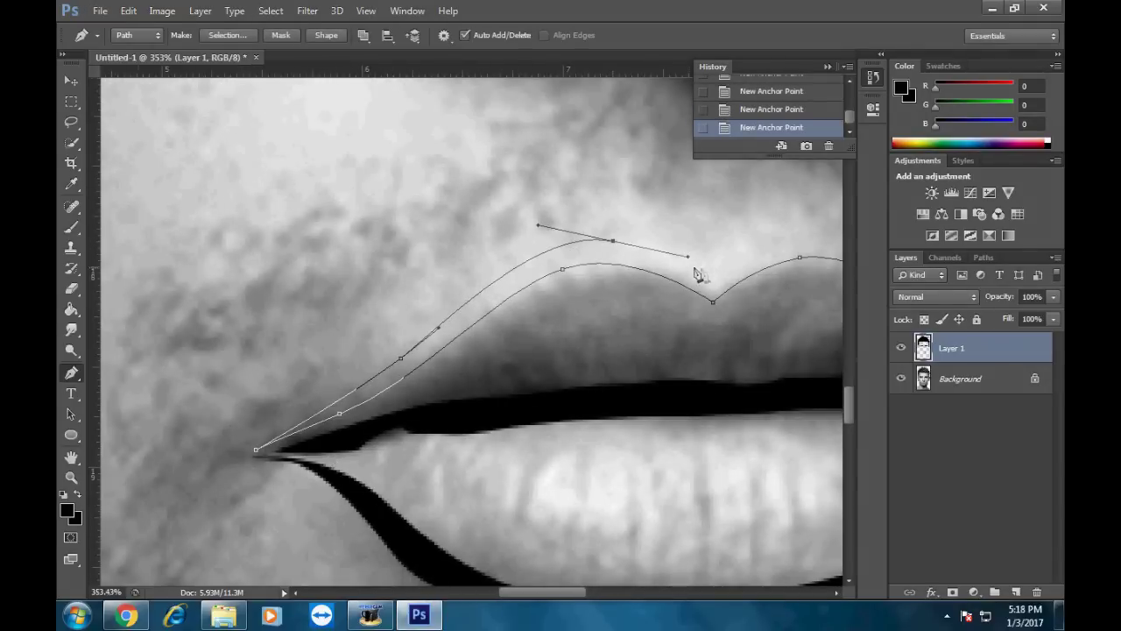
scroll(691, 274, "down", 3)
scroll(701, 315, "down", 3)
scroll(526, 394, "up", 3)
scroll(408, 483, "up", 2)
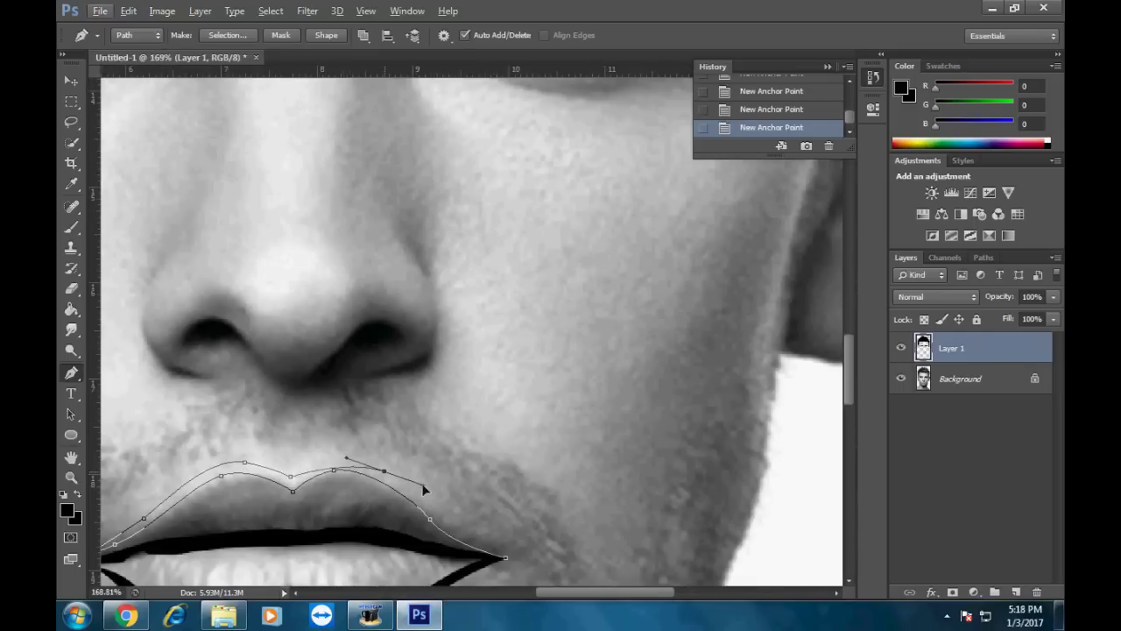
left_click(503, 556)
right_click(363, 525)
left_click(413, 328)
key("Return")
key("Delete")
- Hide and show the original photo to check the black mouth outline
left_click(900, 378)
scroll(496, 368, "down", 2)
left_click(900, 378)
scroll(525, 350, "up", 3)
scroll(571, 363, "up", 1)
scroll(543, 429, "down", 5)
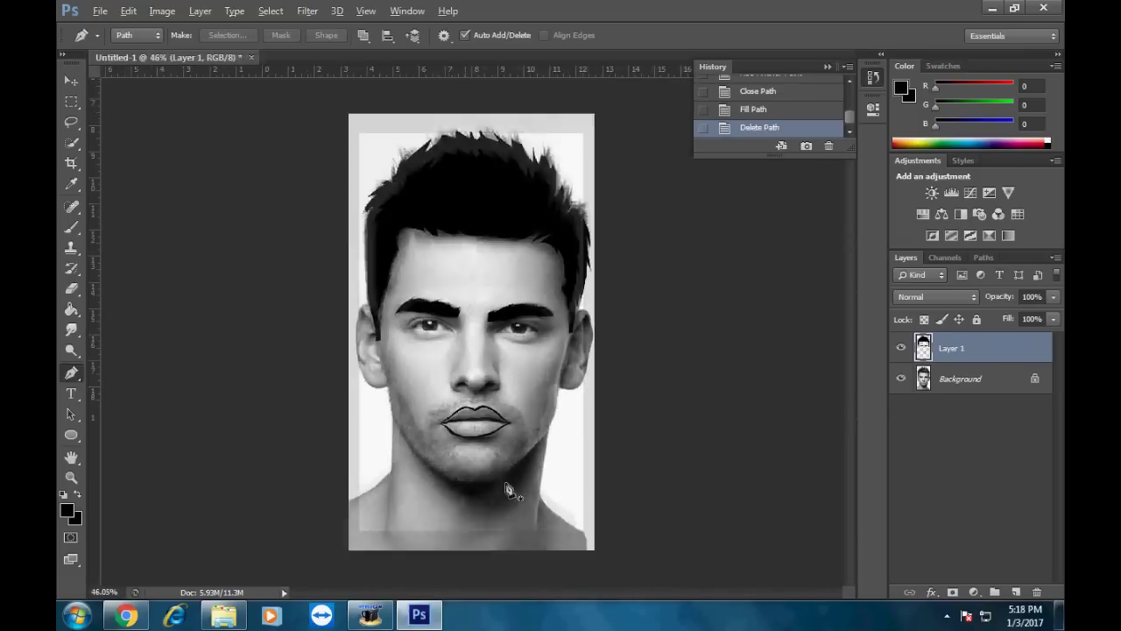
- Pen-trace a closed beard outline from the moustache down the jaw, chin and right cheek
scroll(483, 440, "up", 3)
left_click(407, 265)
left_click(335, 299)
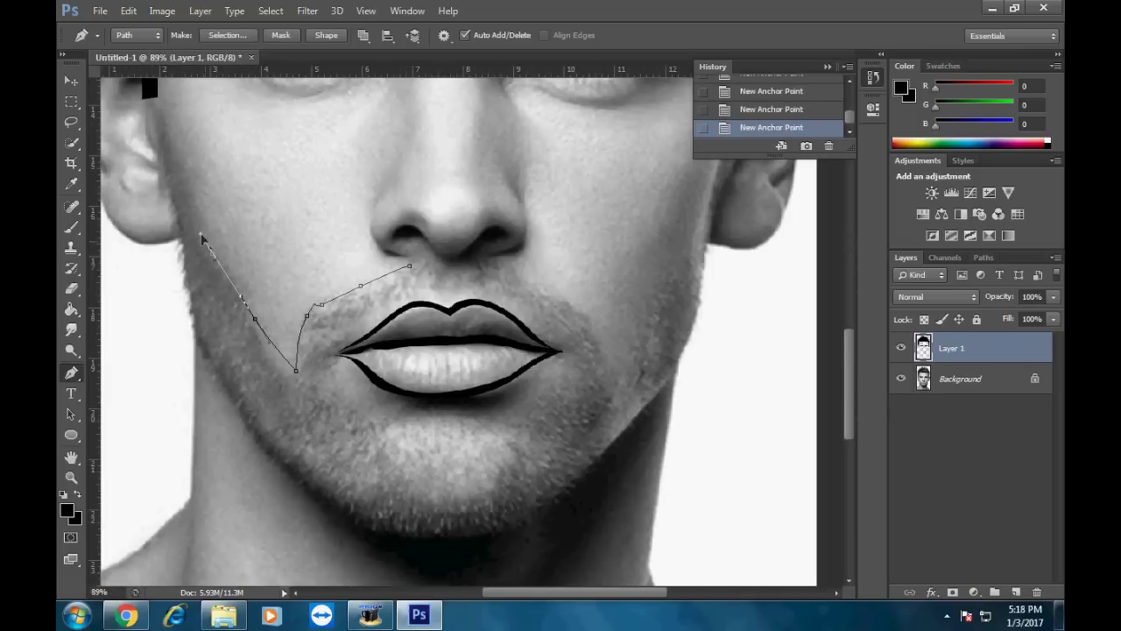
scroll(204, 238, "up", 3)
left_click(209, 502)
scroll(215, 508, "down", 4)
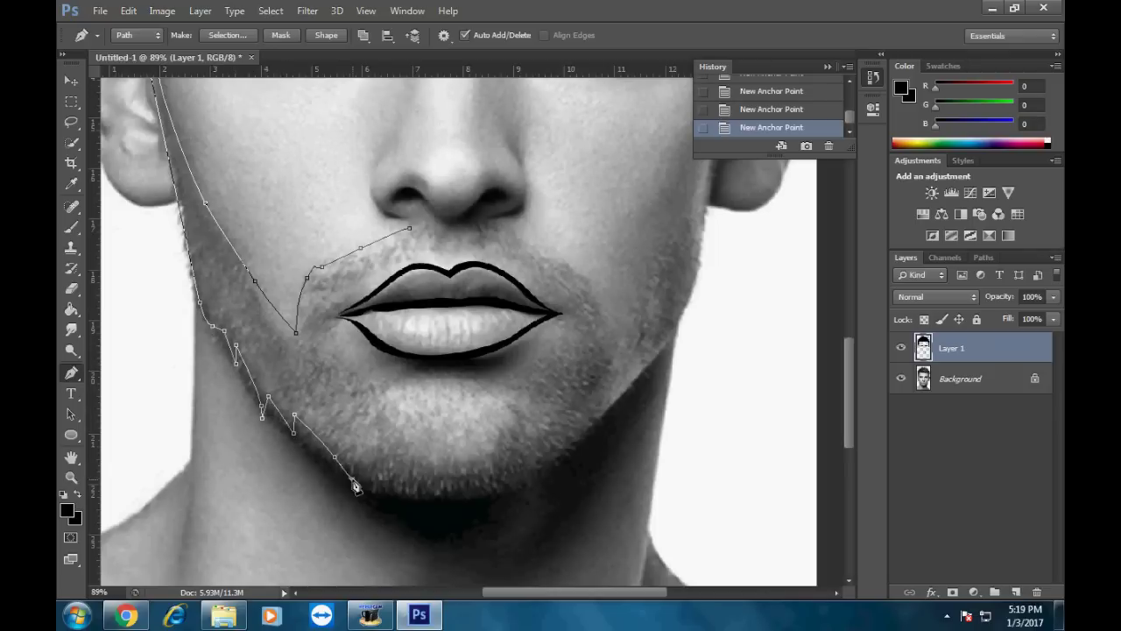
left_click(429, 503)
left_click(481, 478)
scroll(600, 418, "down", 2)
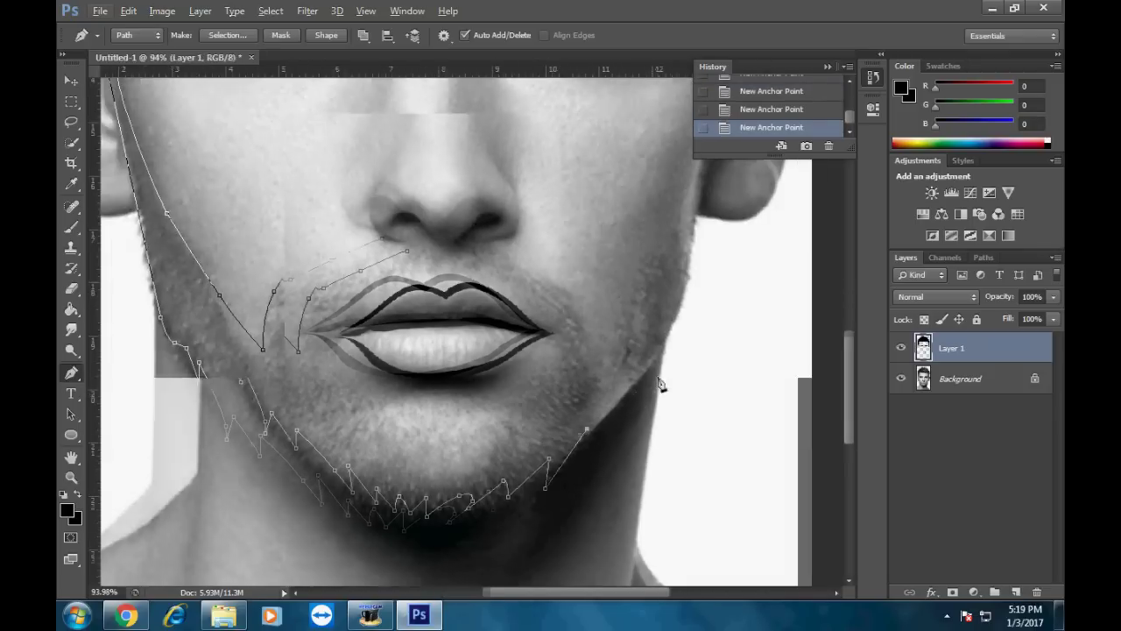
scroll(663, 388, "up", 3)
scroll(741, 310, "up", 2)
left_click(652, 495)
left_click(676, 451)
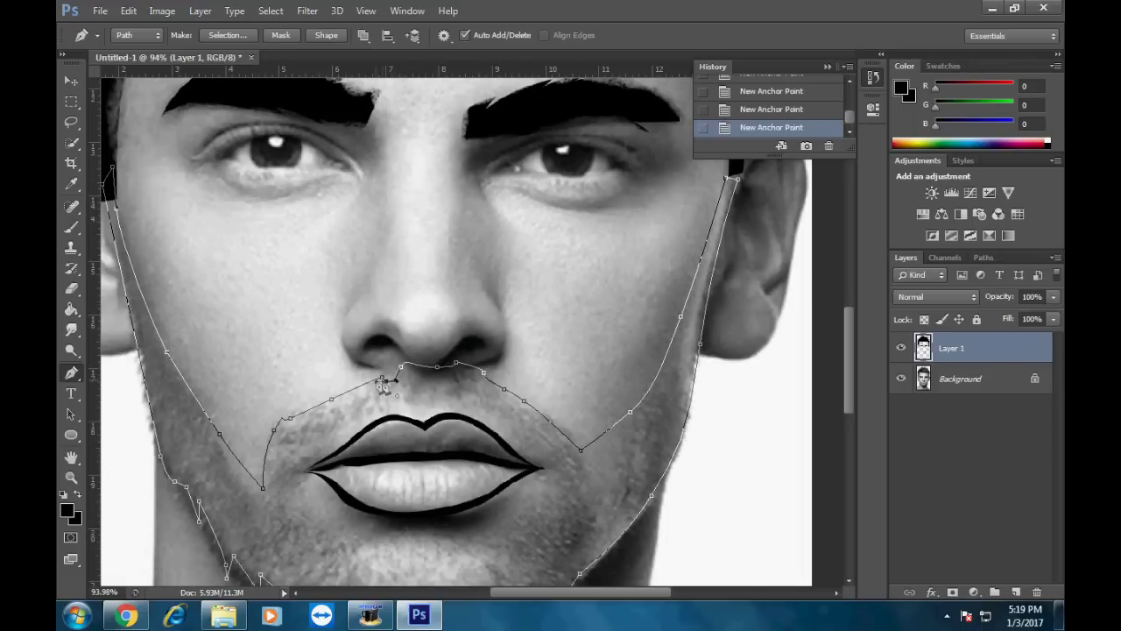
left_click(382, 379)
scroll(708, 323, "down", 2)
scroll(512, 413, "up", 3)
- Add a closed curved subpath around the mouth area
left_click(565, 447)
left_click_drag(498, 401, 472, 376)
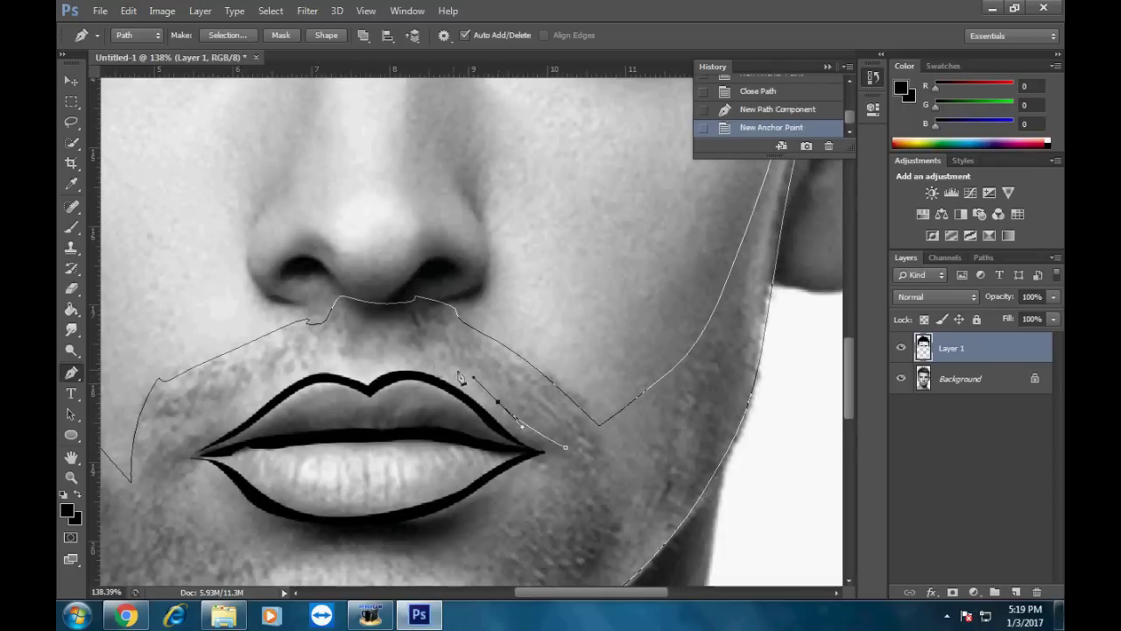
scroll(186, 448, "down", 2)
left_click_drag(214, 457, 208, 480)
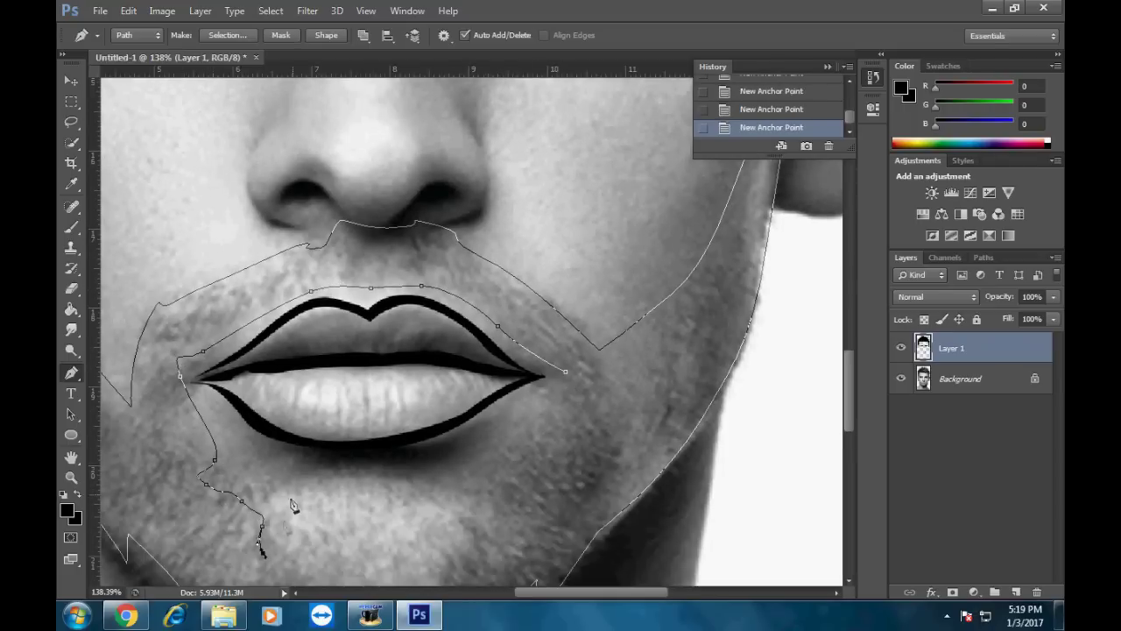
left_click(565, 372)
scroll(564, 372, "down", 4)
- Try filling the beard path with black, undoing the fill twice to retry
right_click(557, 394)
left_click(563, 322)
left_click(663, 150)
left_click(755, 110)
scroll(532, 290, "up", 2)
right_click(532, 245)
left_click(544, 320)
left_click(754, 109)
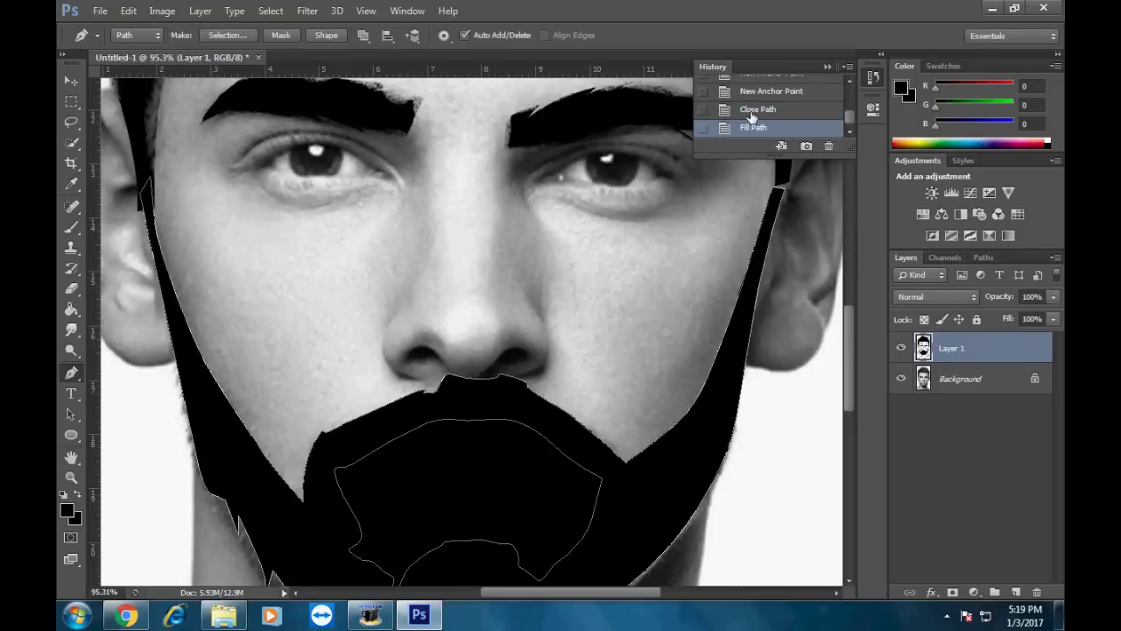
- Fill the beard path with solid black, then delete the used path
right_click(527, 233)
left_click(583, 326)
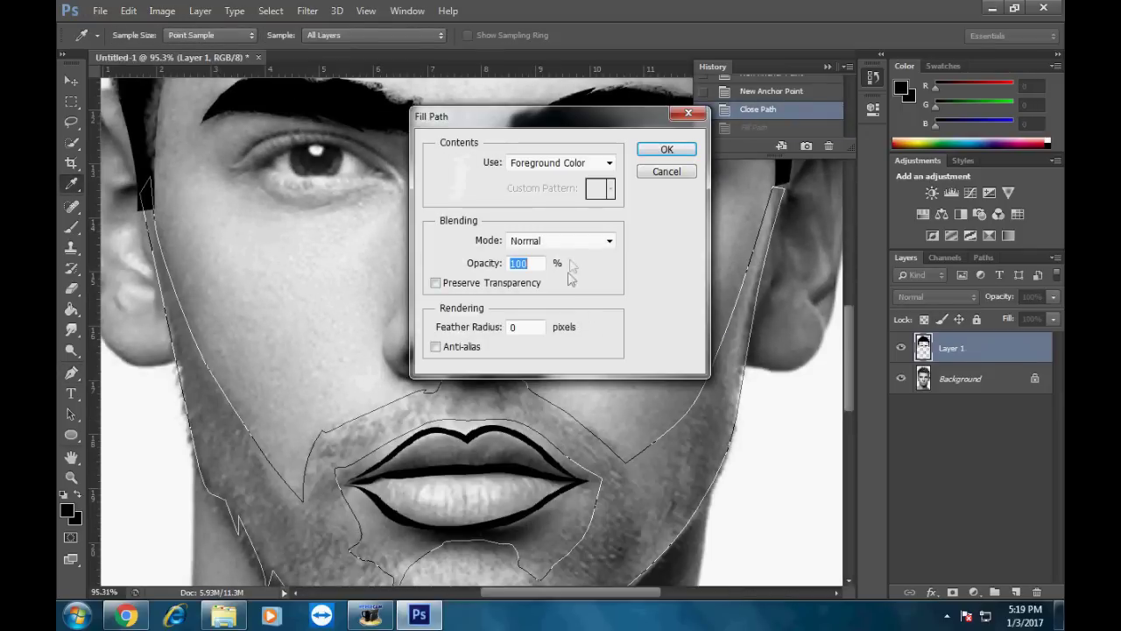
left_click(667, 149)
left_click(666, 149)
right_click(650, 196)
left_click(688, 222)
- Hide the beard layer and pen-trace a closed path around the lips
left_click(900, 348)
key("p")
left_click(599, 477)
left_click_drag(336, 498, 345, 521)
scroll(378, 502, "down", 3)
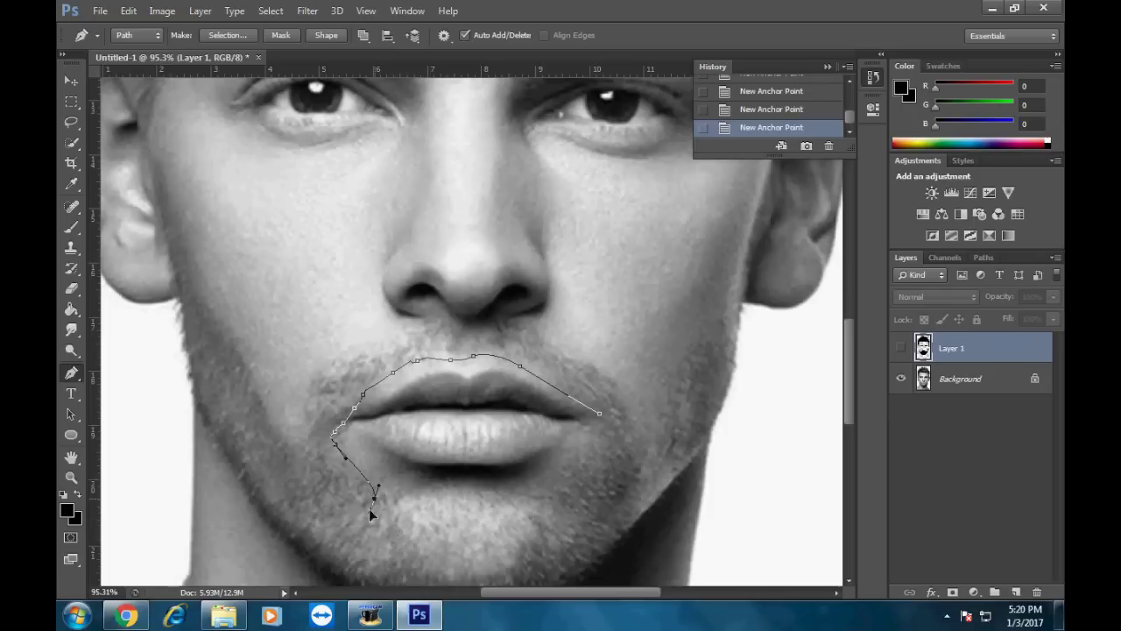
left_click(599, 412)
- Turn the lip path into a selection, delete the black over the lips, deselect, and hide the photo
right_click(562, 420)
left_click(613, 303)
left_click(643, 178)
left_click(900, 348)
key("Delete")
key("ctrl+d")
scroll(705, 350, "down", 5)
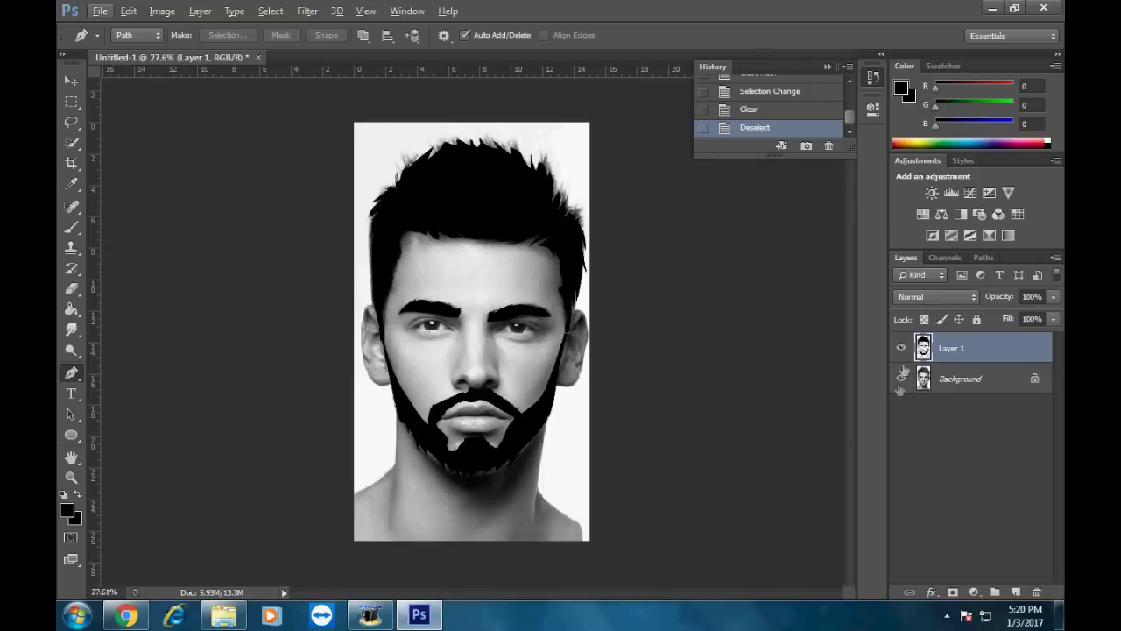
scroll(569, 368, "up", 3)
left_click(900, 378)
- Erase rough moustache and beard edges with a smaller Eraser brush (size 45)
left_click(71, 288)
scroll(351, 333, "up", 5)
mouse_move(263, 350)
left_mouse_down()
mouse_move(321, 320)
mouse_move(263, 377)
left_mouse_up()
scroll(322, 321, "up", 3)
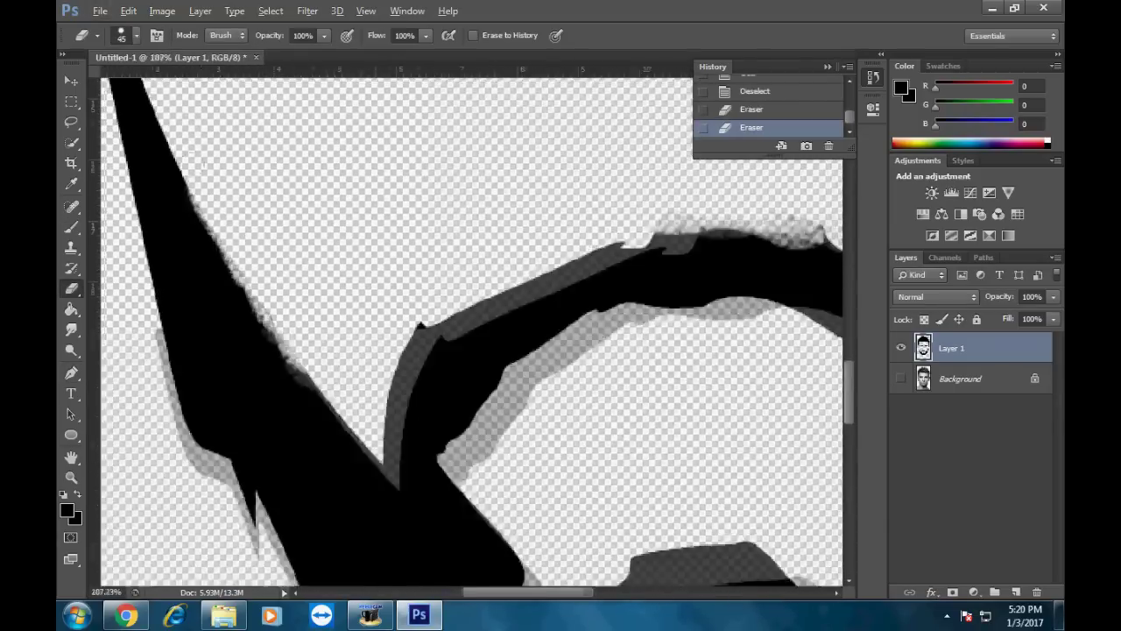
scroll(412, 372, "down", 5)
key("bracketleft")
key("bracketleft")
scroll(412, 372, "up", 3)
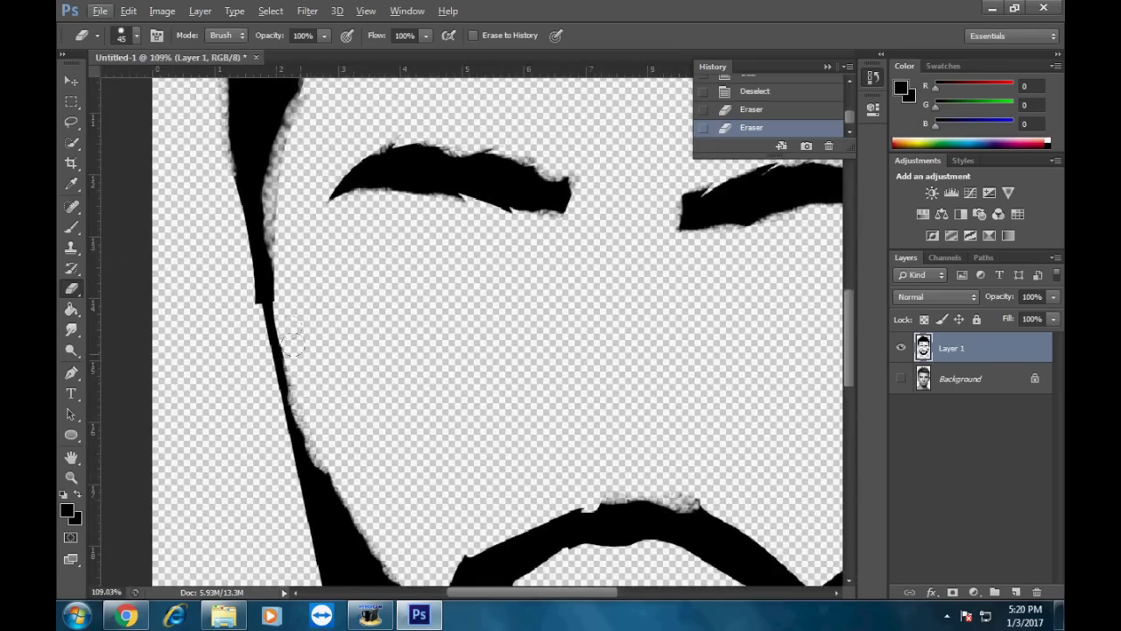
left_click(291, 336)
scroll(291, 336, "down", 4)
scroll(440, 370, "up", 4)
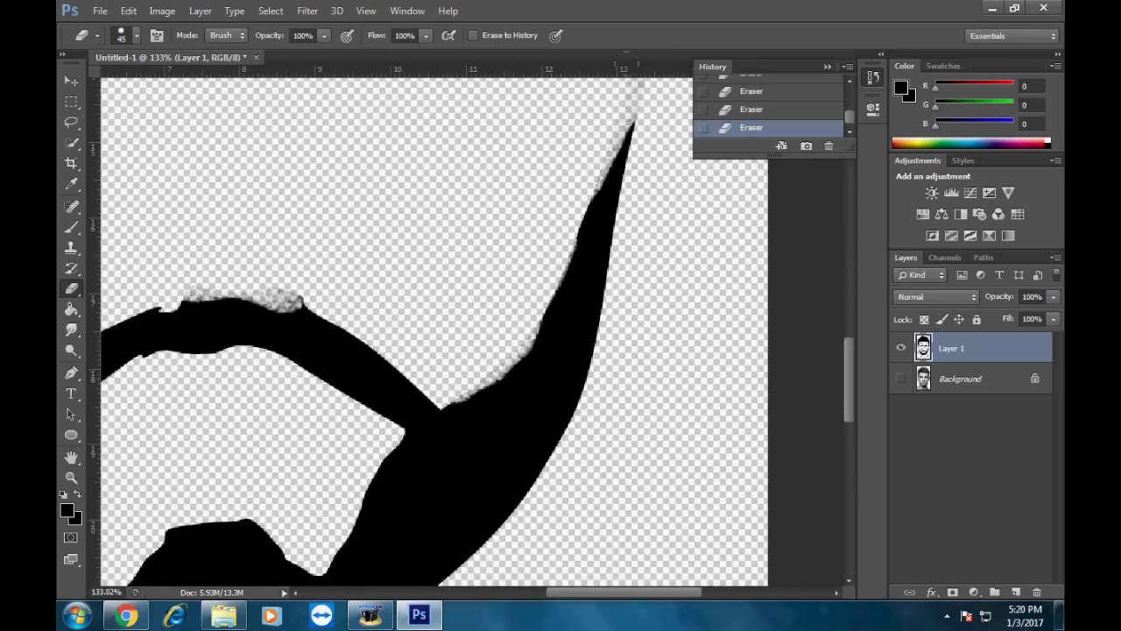
scroll(394, 435, "down", 4)
scroll(394, 435, "up", 6)
scroll(473, 350, "down", 3)
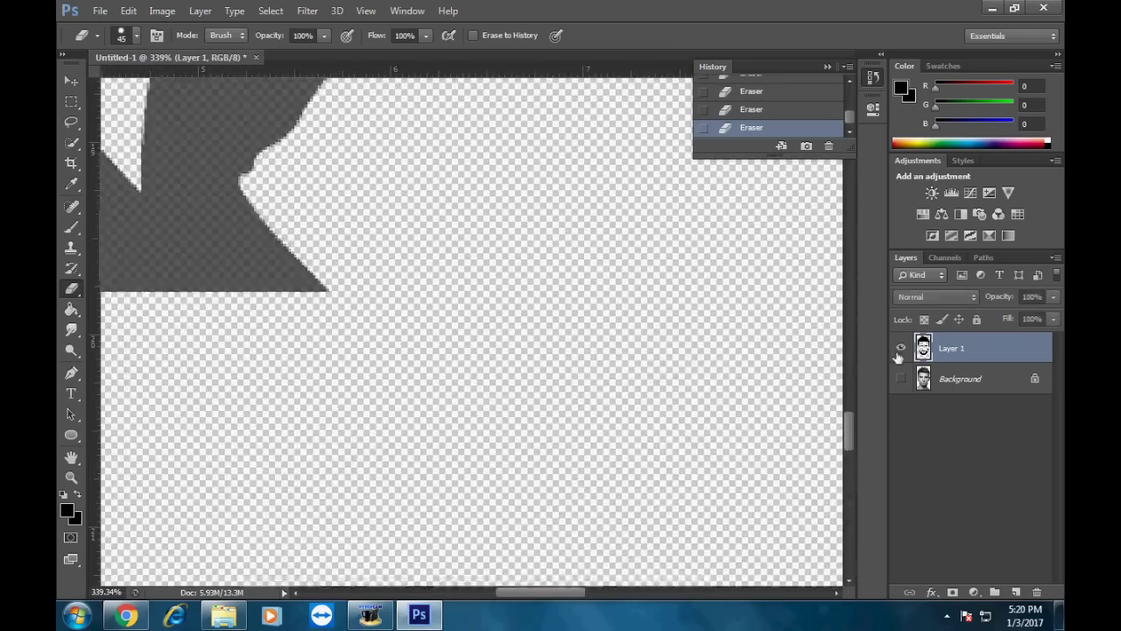
- Toggle the original photo on and off to compare the beard's edges against the face
left_click(901, 379)
scroll(589, 483, "up", 3)
scroll(589, 483, "down", 4)
scroll(589, 482, "up", 4)
scroll(590, 483, "up", 3)
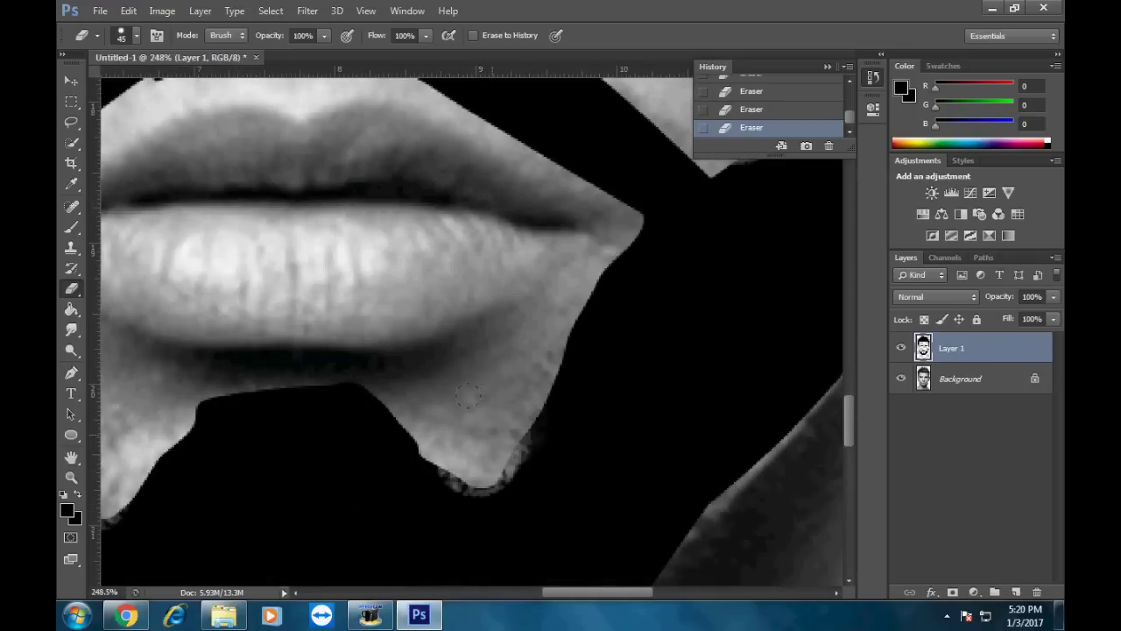
scroll(543, 202, "down", 3)
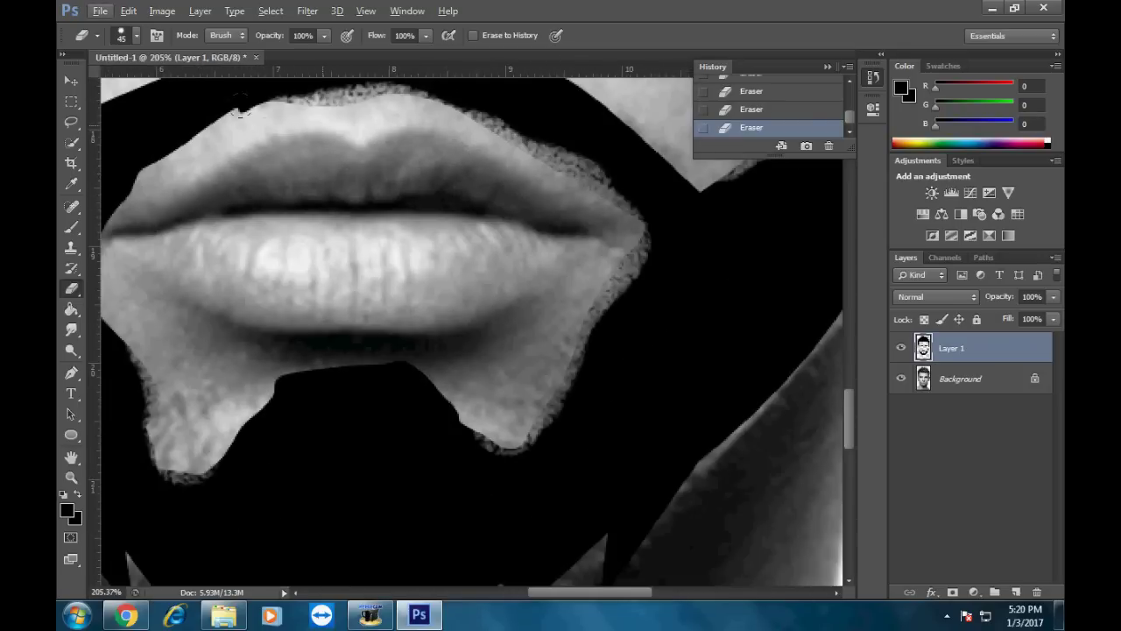
scroll(473, 324, "down", 5)
scroll(473, 324, "up", 5)
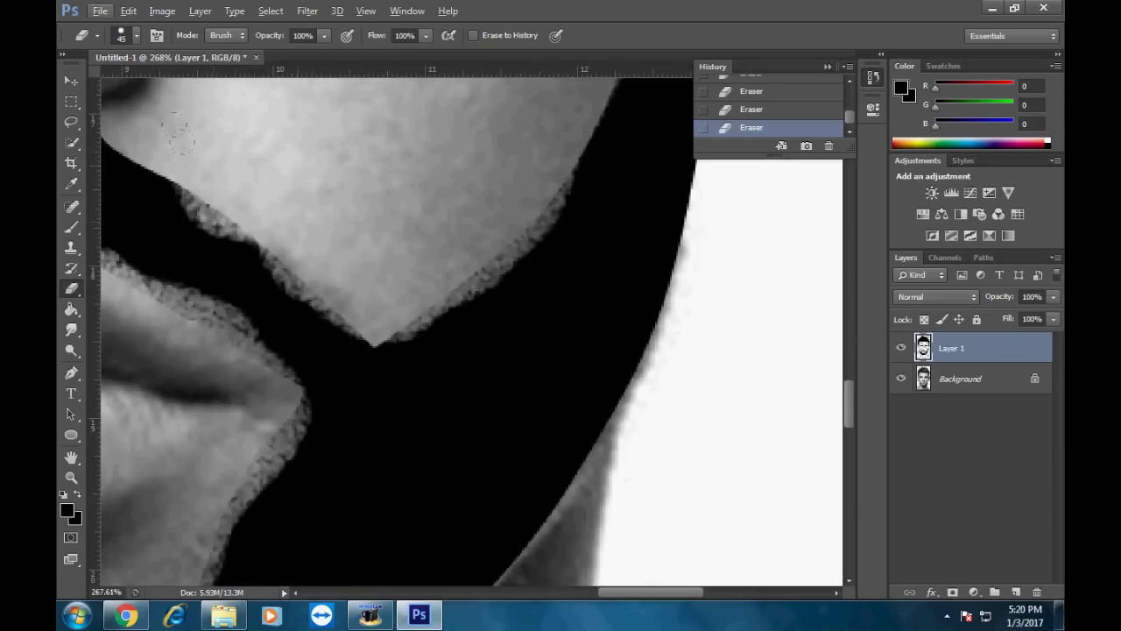
scroll(472, 324, "down", 4)
scroll(322, 404, "up", 3)
scroll(322, 404, "up", 2)
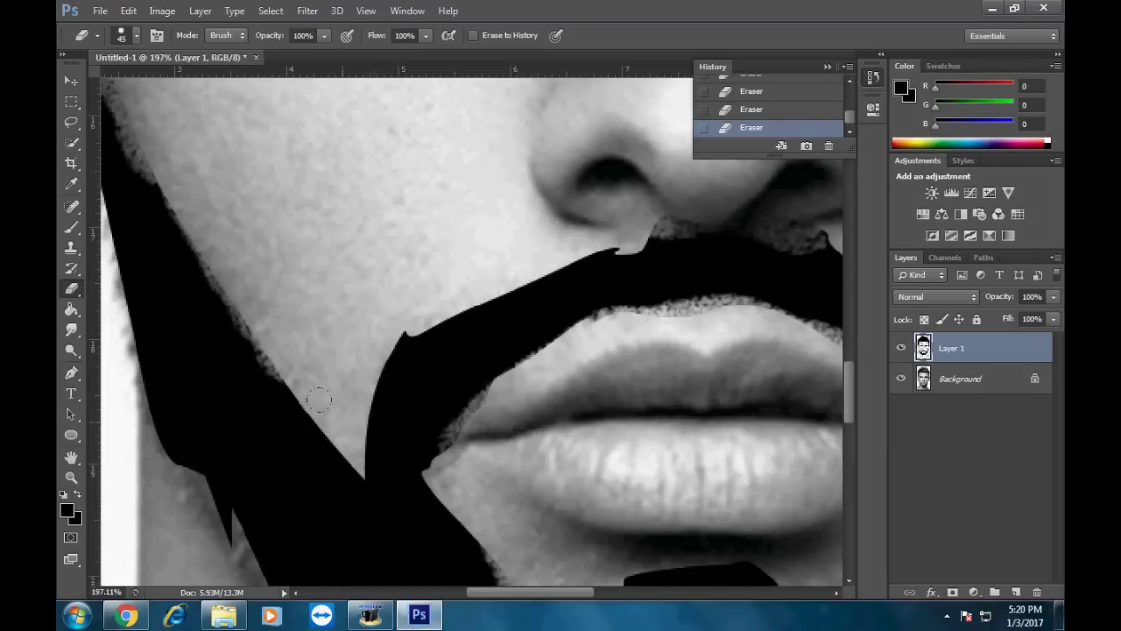
scroll(522, 230, "down", 3)
scroll(522, 230, "down", 3)
left_click(900, 379)
scroll(350, 441, "up", 4)
scroll(350, 440, "up", 2)
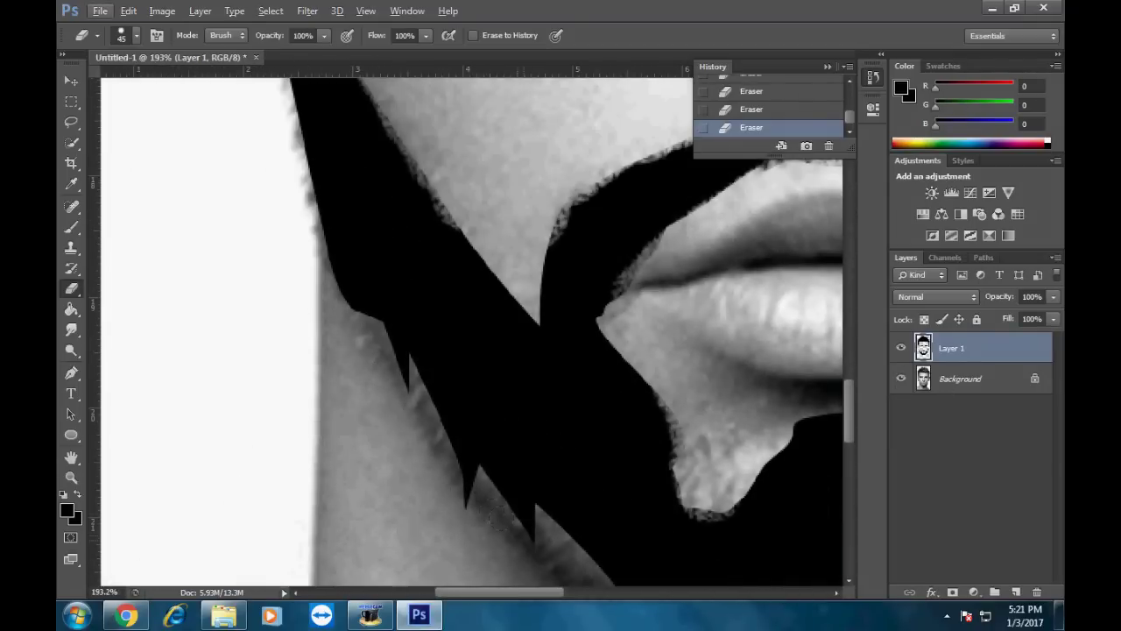
scroll(444, 421, "down", 4)
scroll(491, 420, "up", 1)
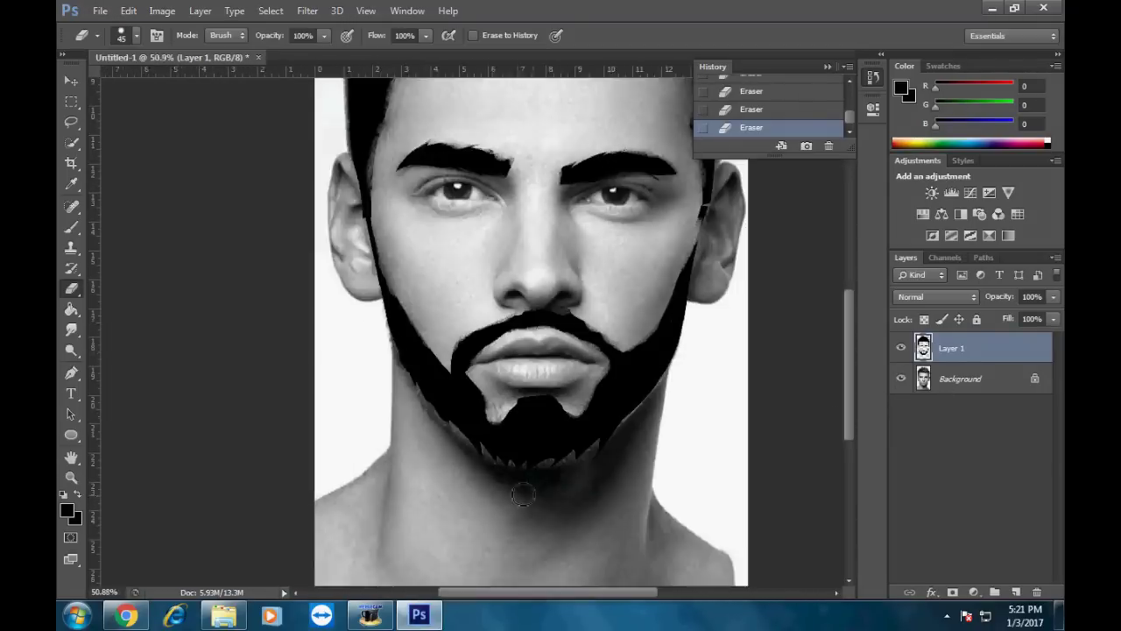
scroll(543, 420, "up", 3)
left_click(900, 378)
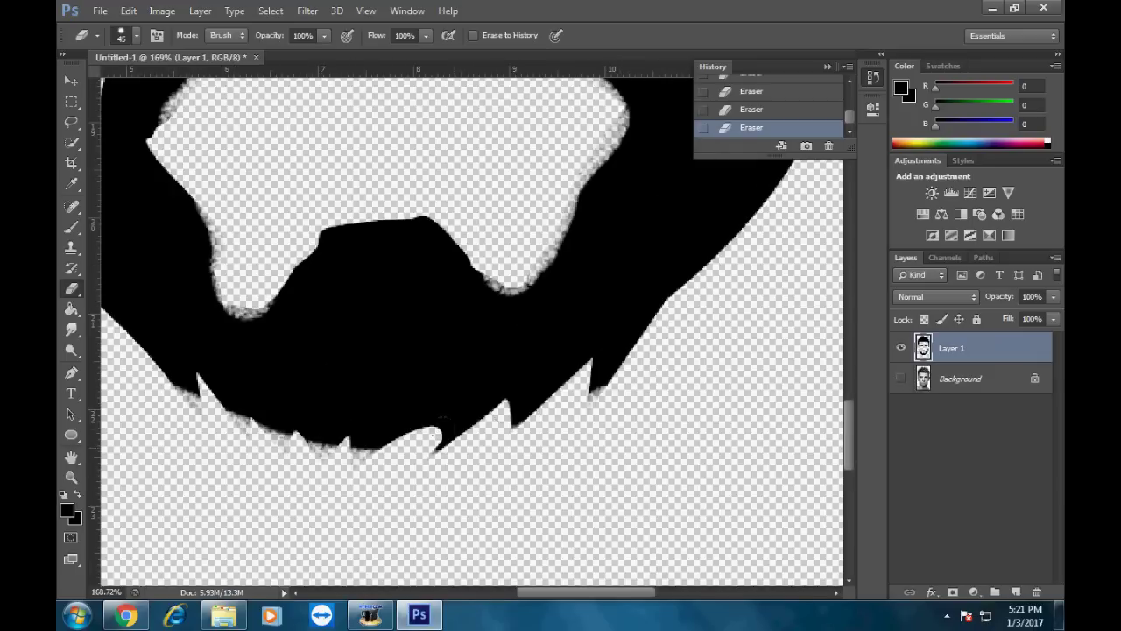
scroll(557, 456, "down", 2)
scroll(557, 456, "down", 2)
scroll(569, 400, "down", 3)
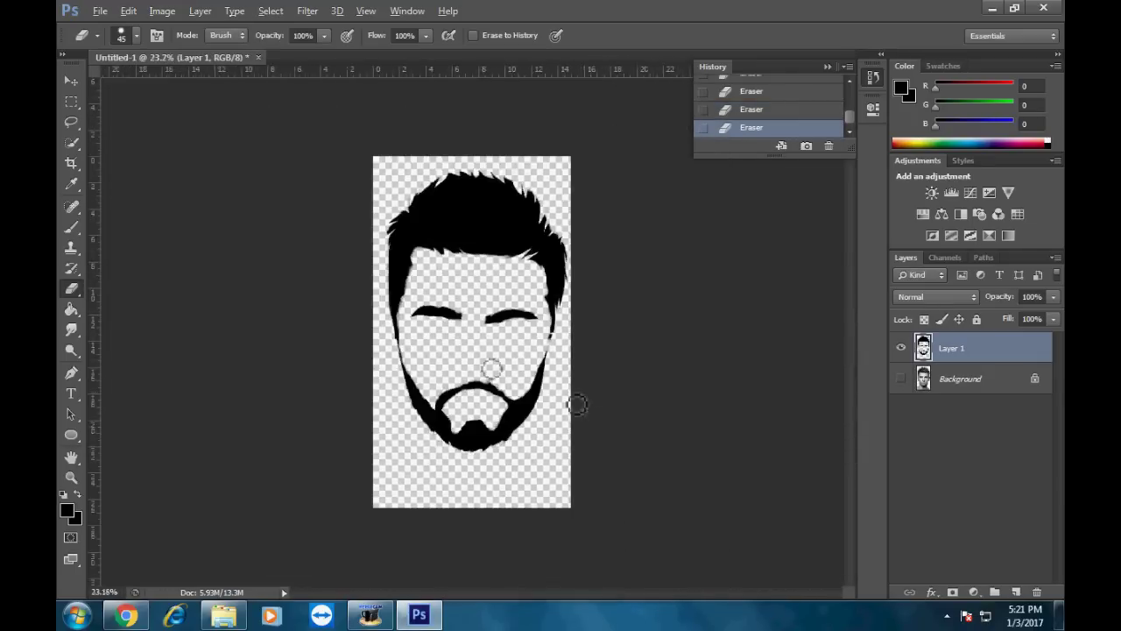
scroll(569, 400, "up", 2)
left_click(900, 379)
scroll(555, 408, "down", 2)
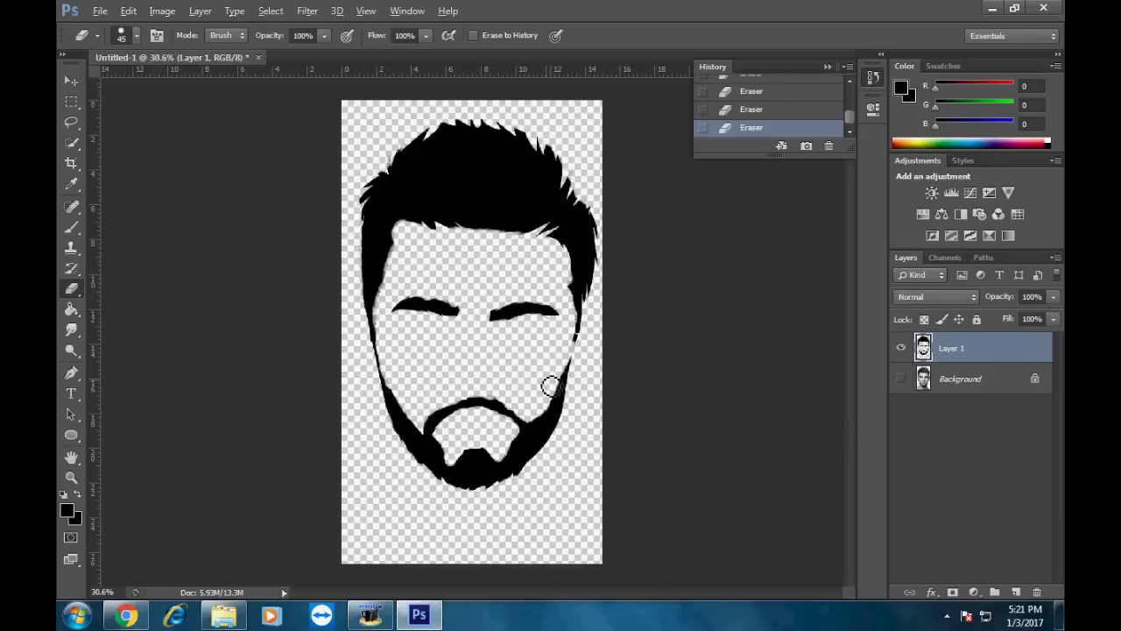
scroll(555, 409, "up", 3)
- With the photo visible, fill a black shadow path beside the left nostril and delete the path
left_click(901, 378)
left_click(72, 372)
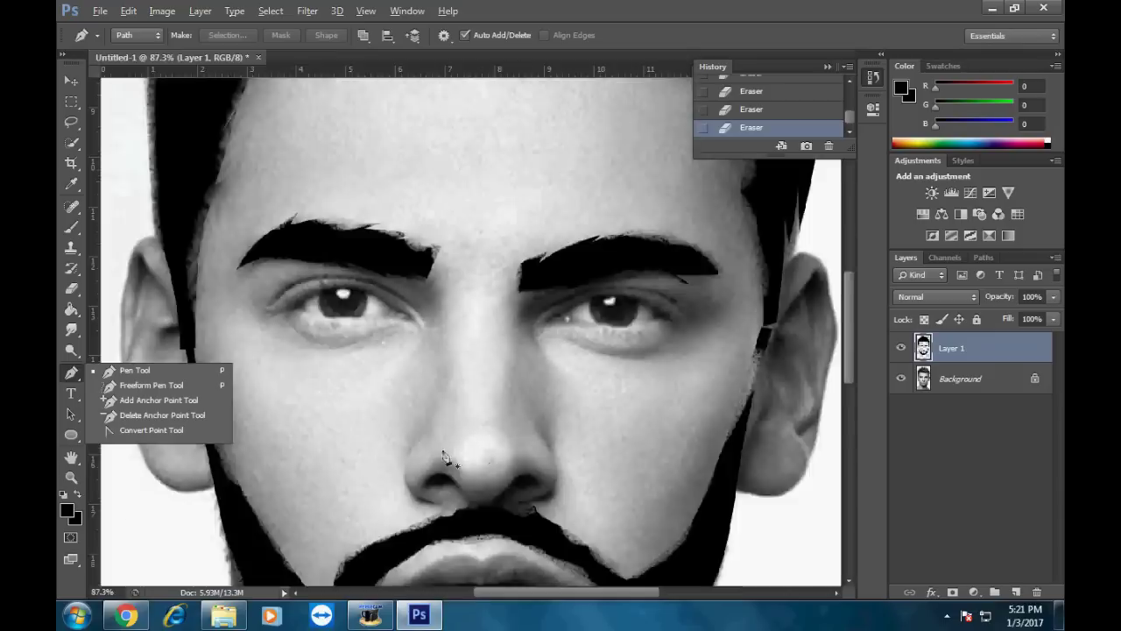
scroll(418, 435, "up", 3)
left_click(419, 435)
scroll(415, 554, "down", 2)
left_click_drag(447, 506, 482, 513)
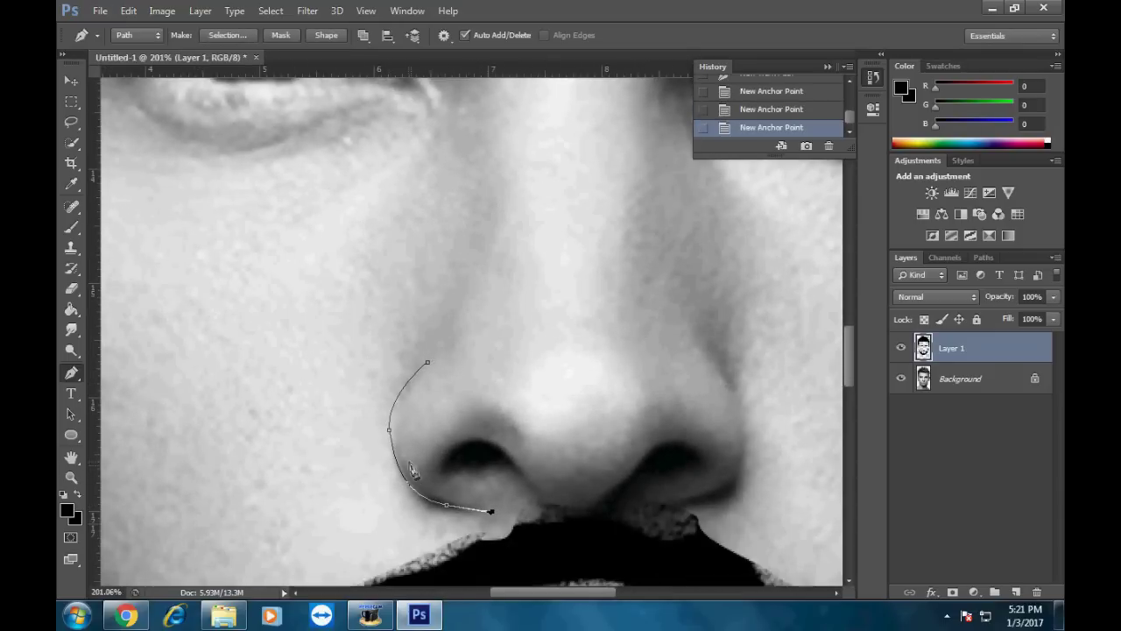
right_click(459, 285)
left_click(509, 322)
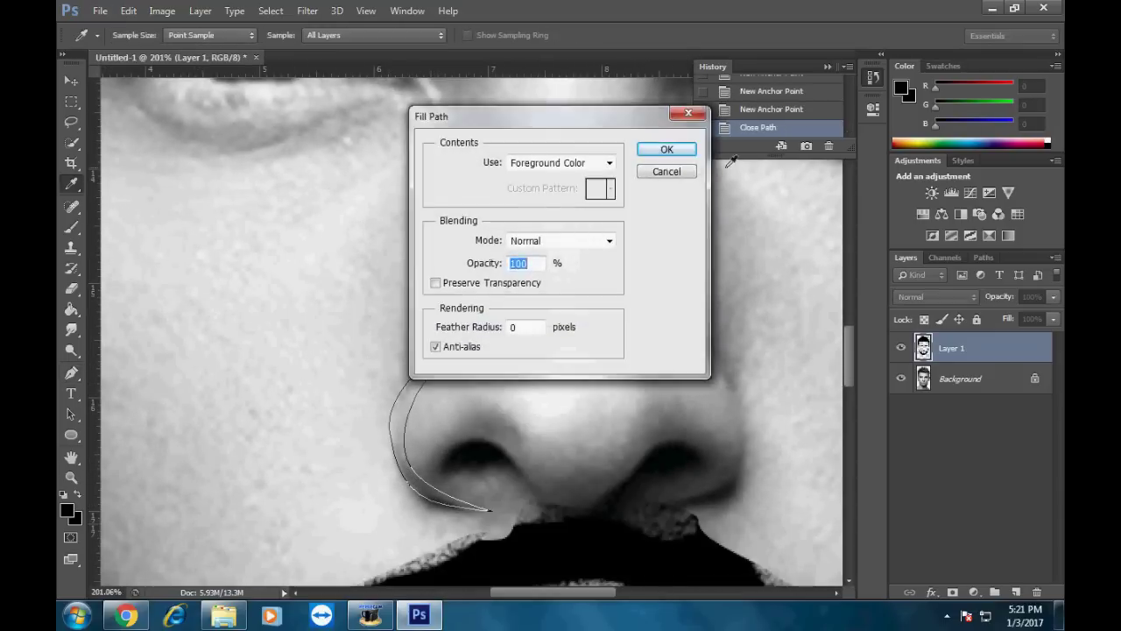
left_click(666, 150)
right_click(462, 231)
left_click(500, 258)
- Trace the left nostril edge and fill it solid black
left_click(445, 475)
left_click(464, 470)
left_click(499, 469)
left_click(513, 469)
left_click(529, 473)
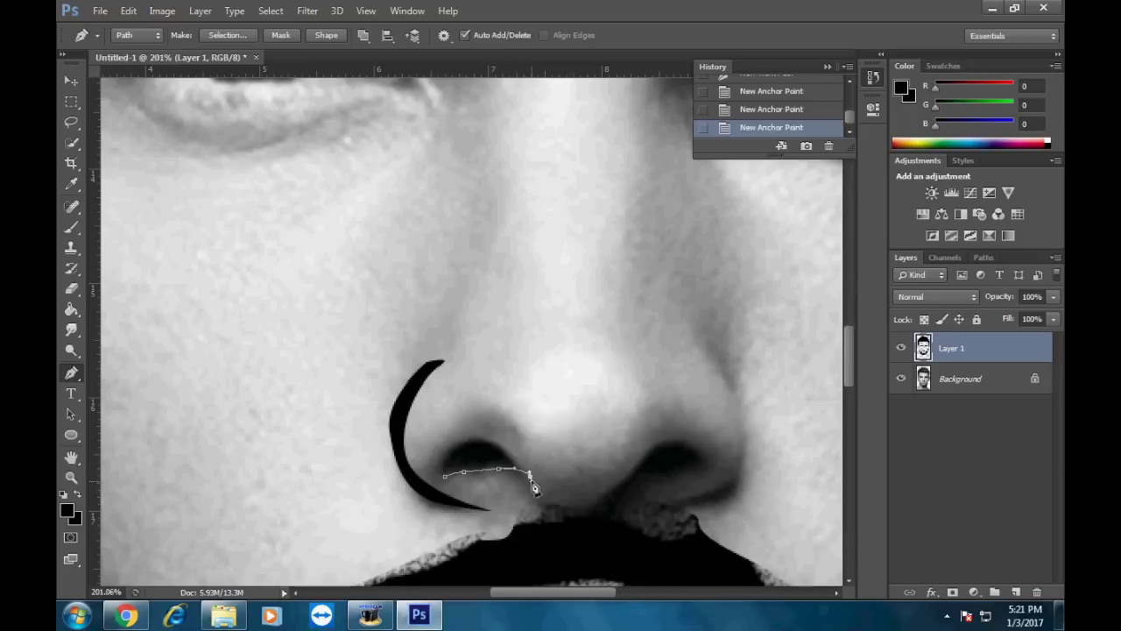
right_click(557, 234)
left_click(608, 271)
left_click(655, 150)
right_click(581, 213)
left_click(618, 239)
- Fill a curved right nostril shape with black and discard its path
left_click_drag(661, 444, 684, 447)
right_click(696, 231)
left_click(727, 321)
left_click(666, 150)
right_click(679, 233)
left_click(709, 253)
left_click(696, 349)
- Add a black crescent beside the nose and discard its path
left_click_drag(750, 442, 749, 477)
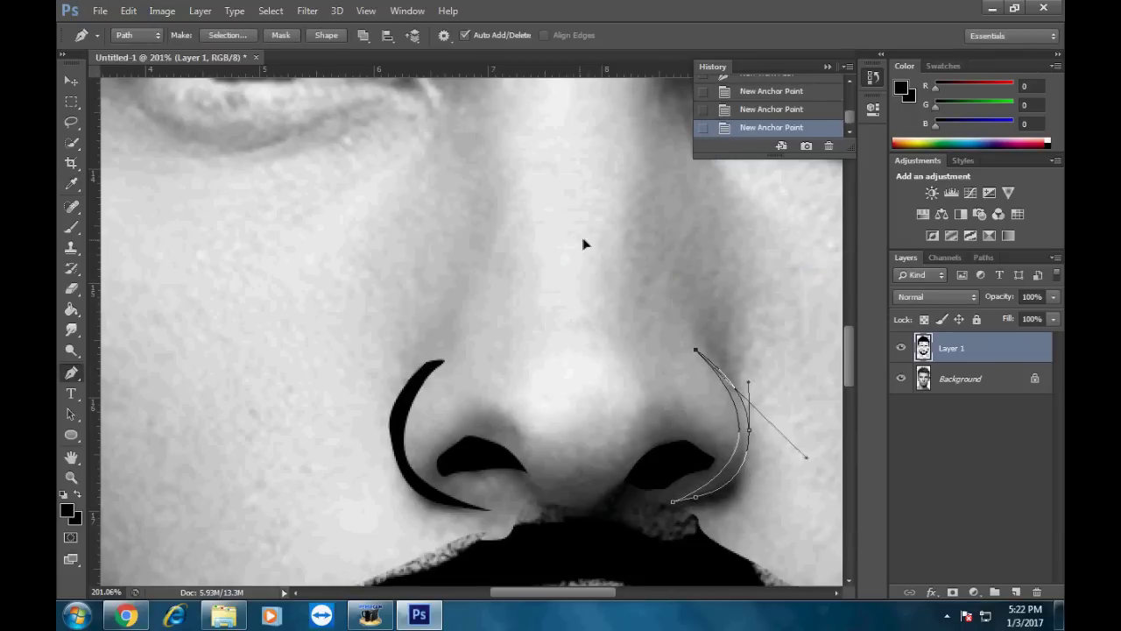
left_click(696, 350)
right_click(622, 221)
left_click(656, 310)
left_click(662, 150)
left_click(900, 378)
scroll(666, 382, "down", 5)
scroll(613, 351, "down", 3)
scroll(625, 318, "up", 6)
- Draw a curved crescent along the nose bridge and fill it black
left_click(621, 310)
left_click_drag(638, 348, 639, 373)
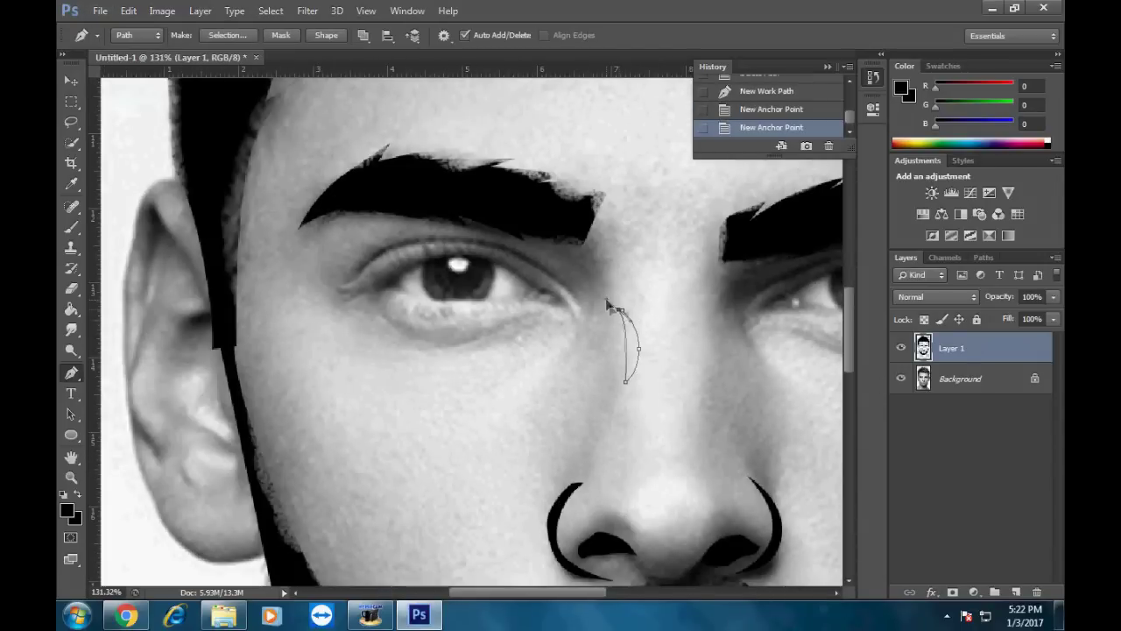
right_click(673, 316)
left_click(727, 323)
right_click(680, 315)
left_click(727, 243)
- Fill a black shape on the other side of the nose and delete its path
scroll(726, 338, "up", 3)
left_click(706, 290)
left_click(706, 290)
right_click(691, 351)
left_click(726, 318)
left_click(663, 150)
left_click(727, 253)
scroll(700, 350, "down", 5)
scroll(745, 400, "down", 2)
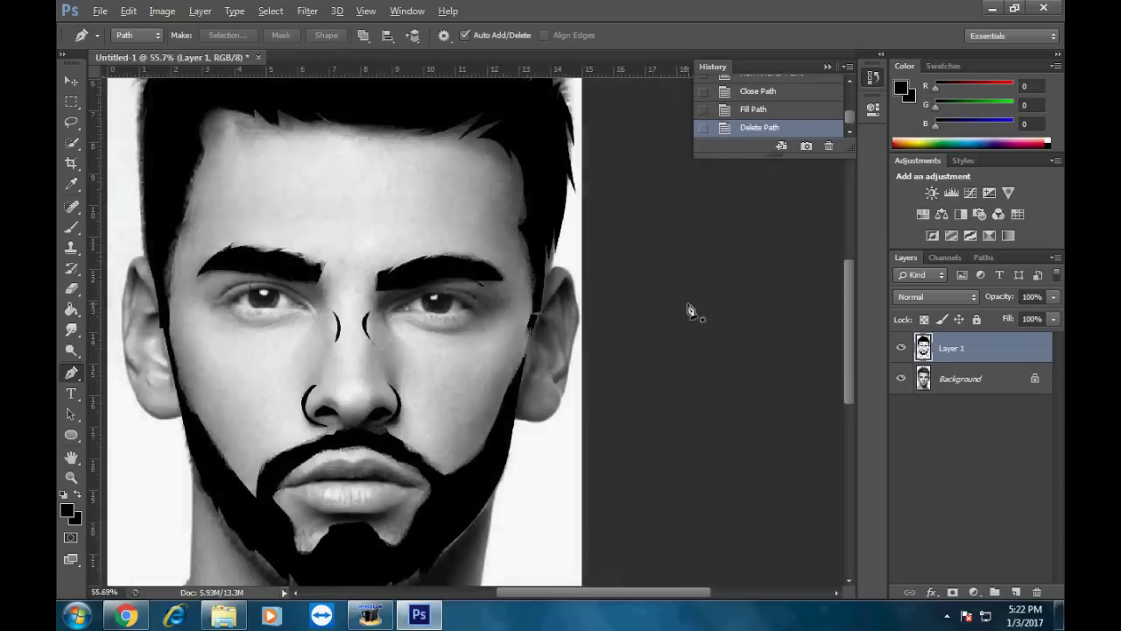
- Trace the right ear's outer rim down to the earlobe and fill it black
scroll(562, 290, "up", 7)
left_click(503, 253)
scroll(608, 337, "down", 3)
left_click(574, 465)
scroll(570, 456, "down", 1)
left_click(542, 479)
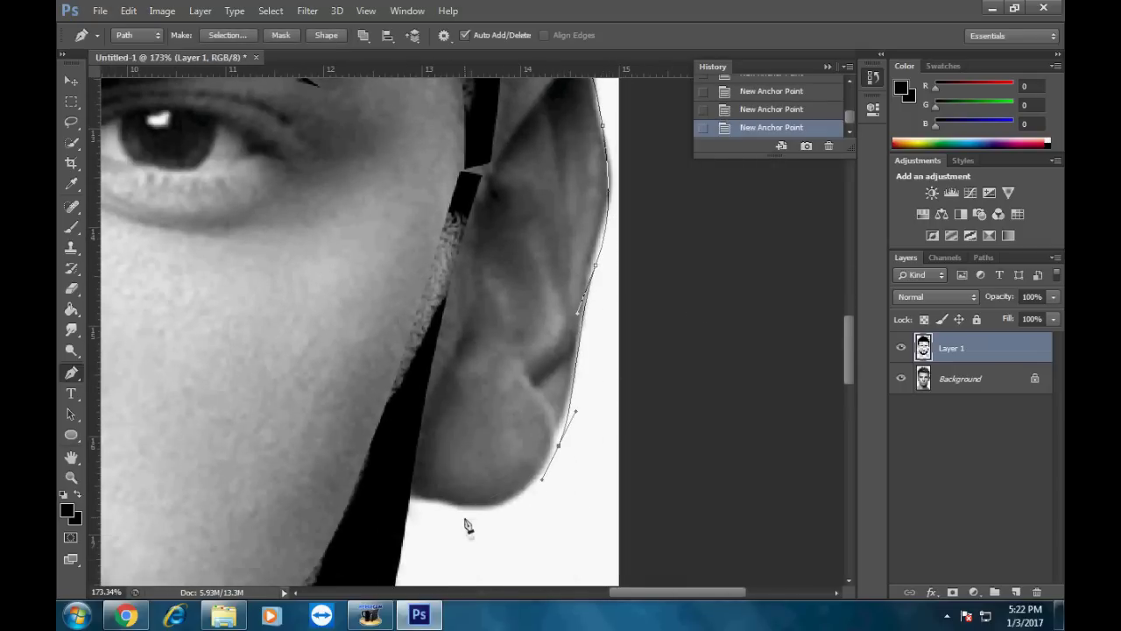
scroll(557, 317, "up", 1)
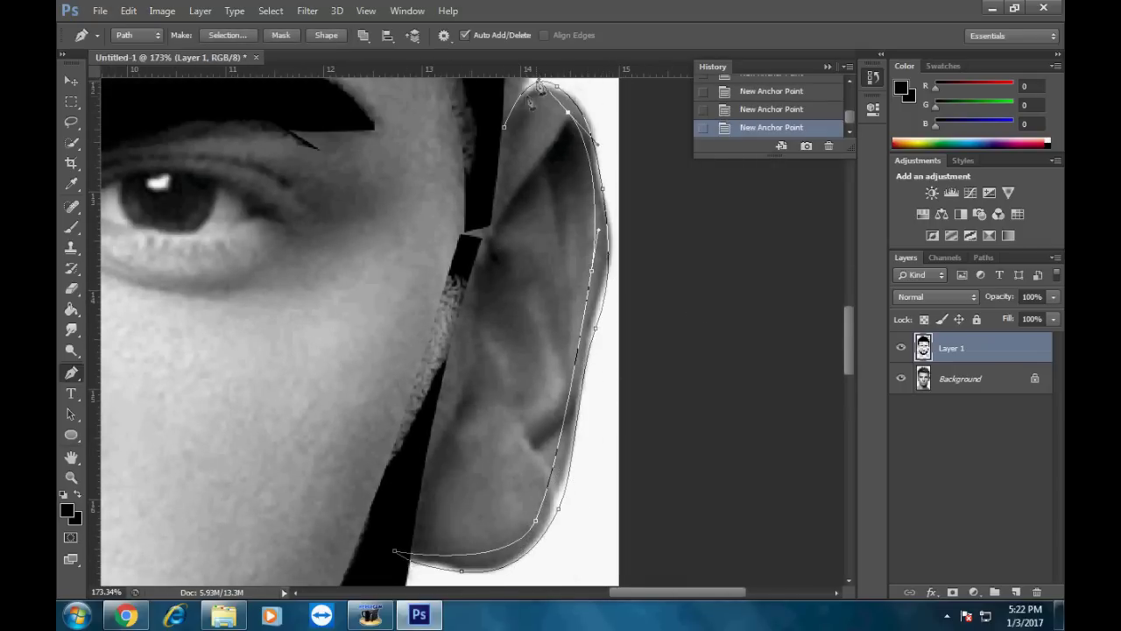
right_click(534, 133)
left_click(504, 125)
right_click(553, 72)
left_click(570, 234)
right_click(515, 154)
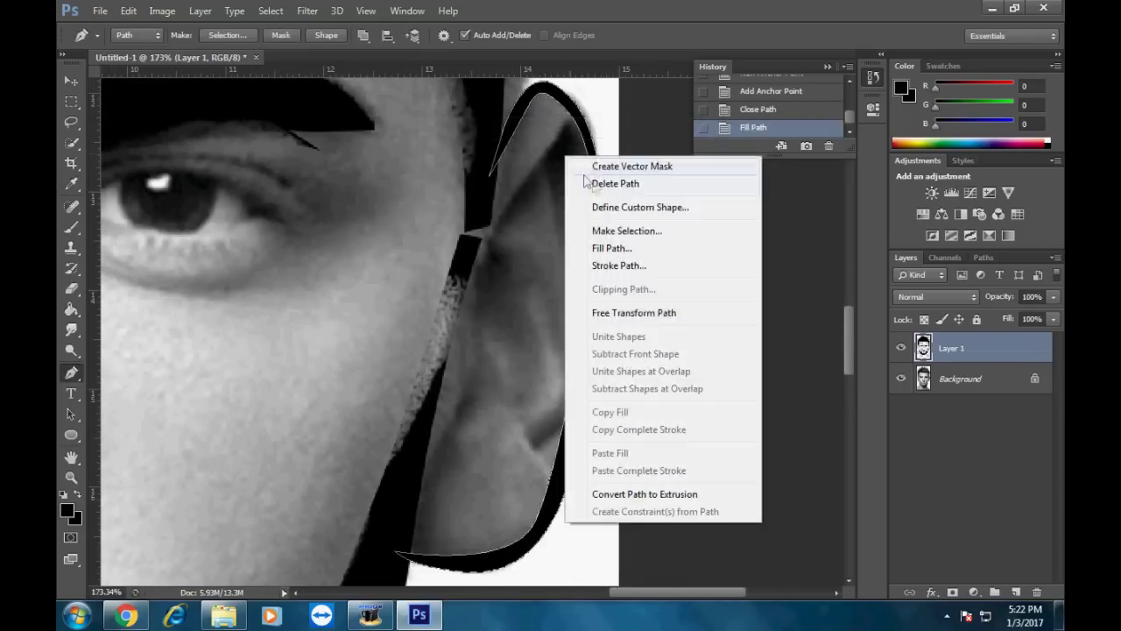
left_click(543, 180)
- Add a curved black inner fold in the right ear
left_click(522, 218)
left_click(561, 163)
left_click_drag(581, 132, 600, 176)
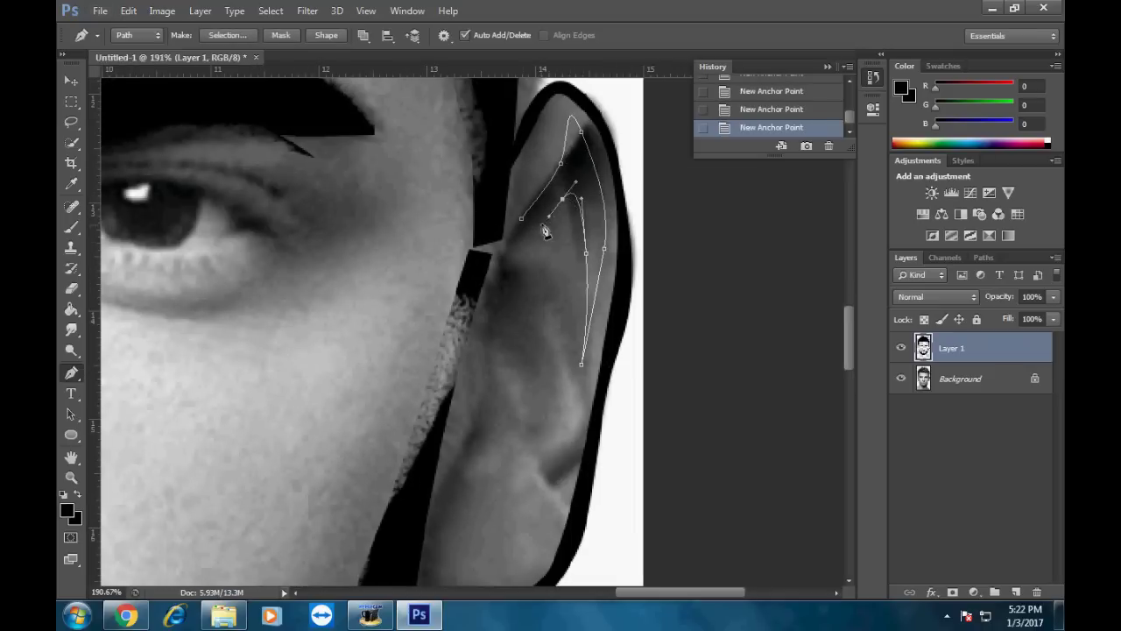
right_click(555, 146)
left_click(595, 240)
right_click(627, 127)
left_click(653, 157)
scroll(561, 263, "down", 3)
- Check the artwork, fill another inner-ear shape black, then undo that fill
left_click(901, 378)
scroll(608, 307, "up", 3)
left_click(491, 234)
left_click(476, 283)
left_click(470, 343)
left_click(440, 401)
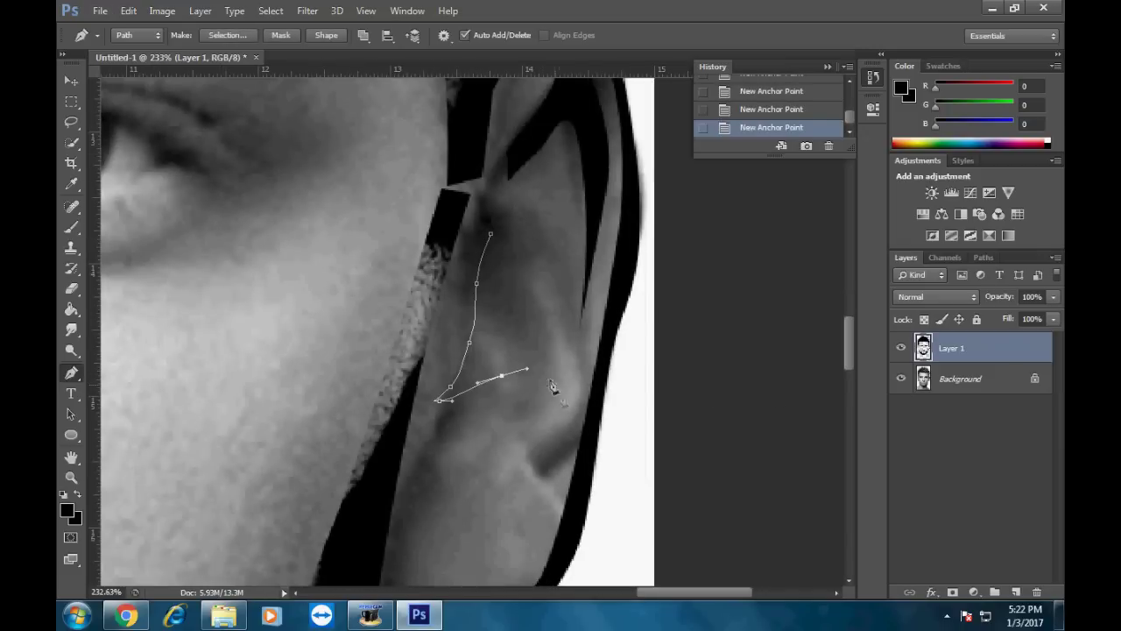
left_click(491, 234)
scroll(490, 234, "down", 2)
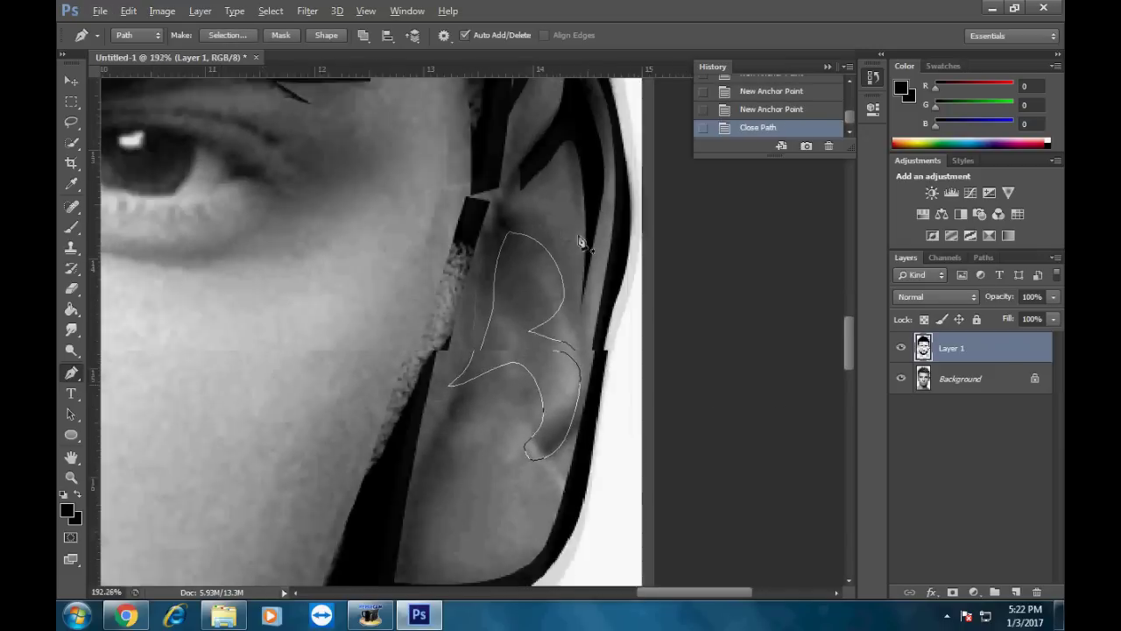
right_click(569, 161)
left_click(602, 255)
right_click(552, 220)
left_click(574, 248)
left_click(899, 379)
- Centre the view on the ear and begin a new inner-ear outline
scroll(658, 380, "down", 3)
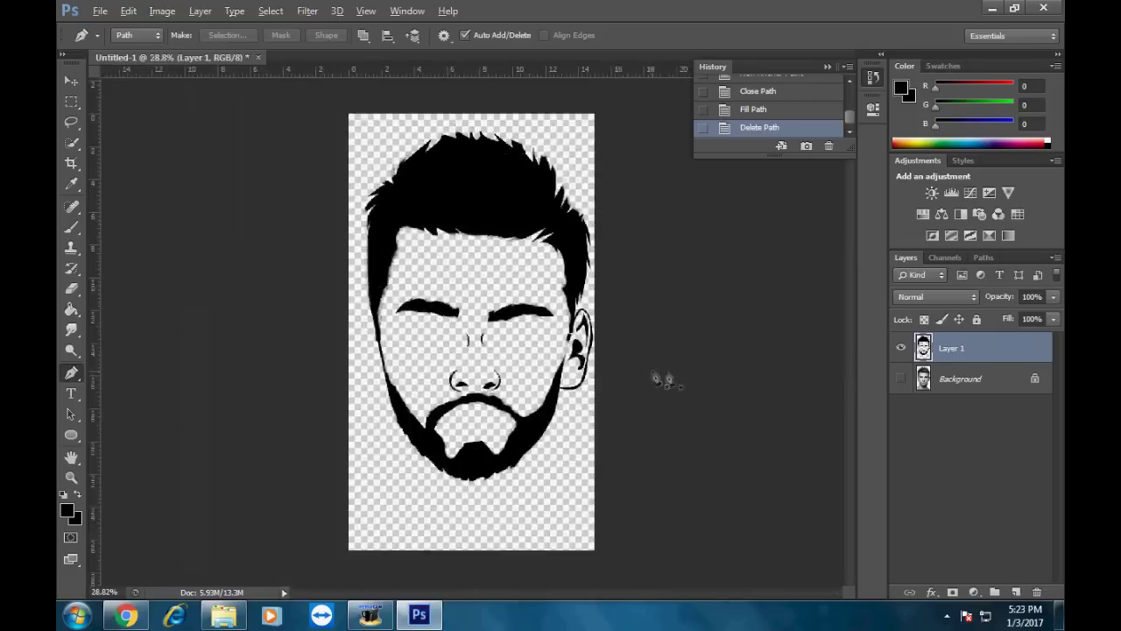
scroll(659, 263, "up", 3)
left_click_drag(758, 109, 829, 145)
scroll(613, 350, "up", 1)
left_click(555, 468)
left_click(589, 431)
left_click(591, 391)
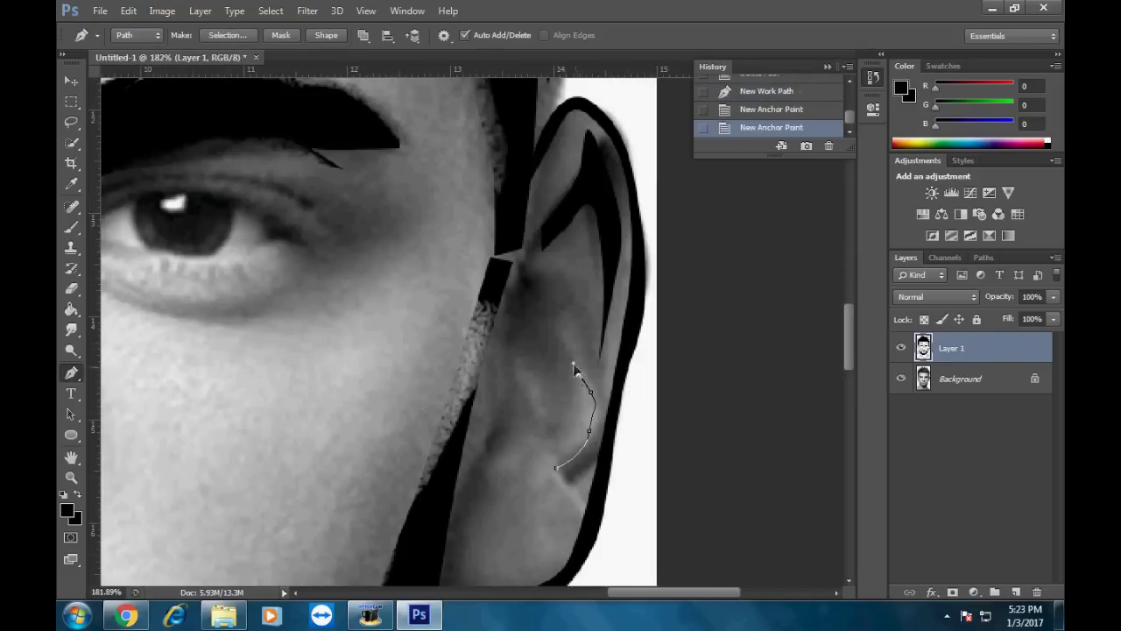
- Close the right inner-ear outline, fill it black and delete the path
left_click(548, 469)
right_click(549, 469)
left_click(582, 305)
left_click(663, 146)
right_click(571, 206)
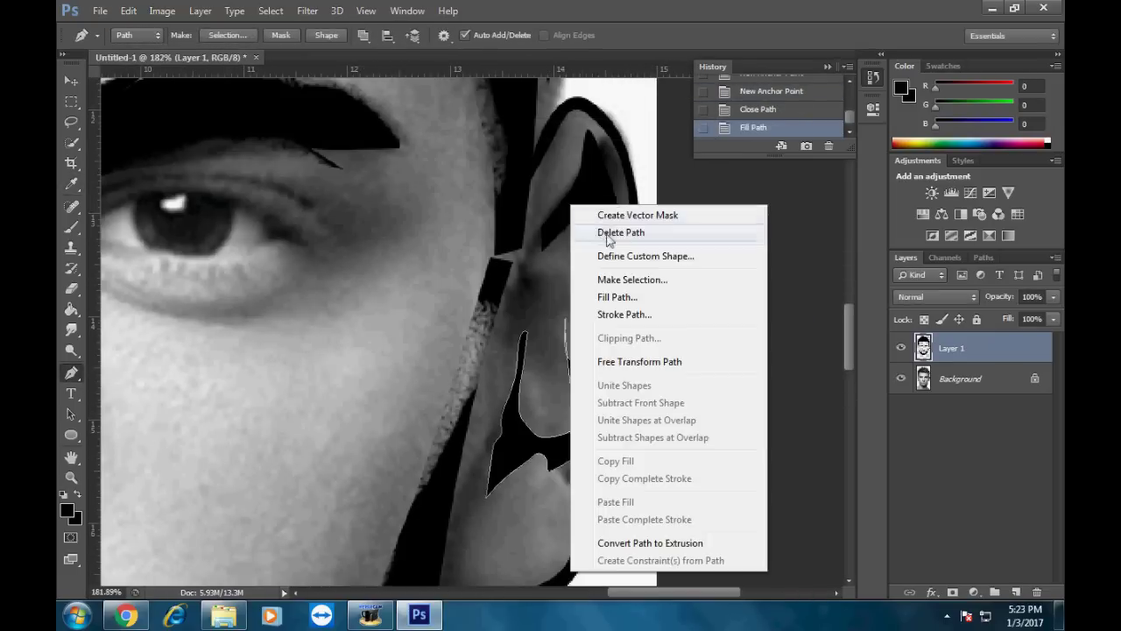
left_click(620, 232)
scroll(394, 350, "down", 3)
scroll(394, 262, "up", 3)
- Outline the left ear from top to bottom and fill it black
left_click(245, 276)
left_click(219, 315)
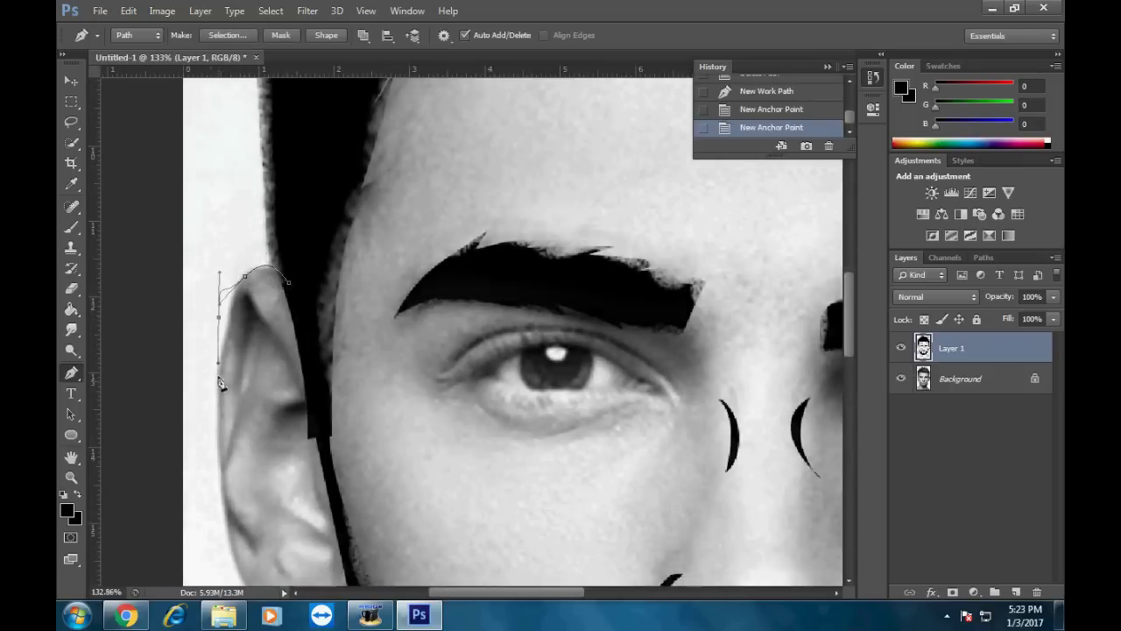
scroll(219, 350, "down", 2)
left_click(235, 486)
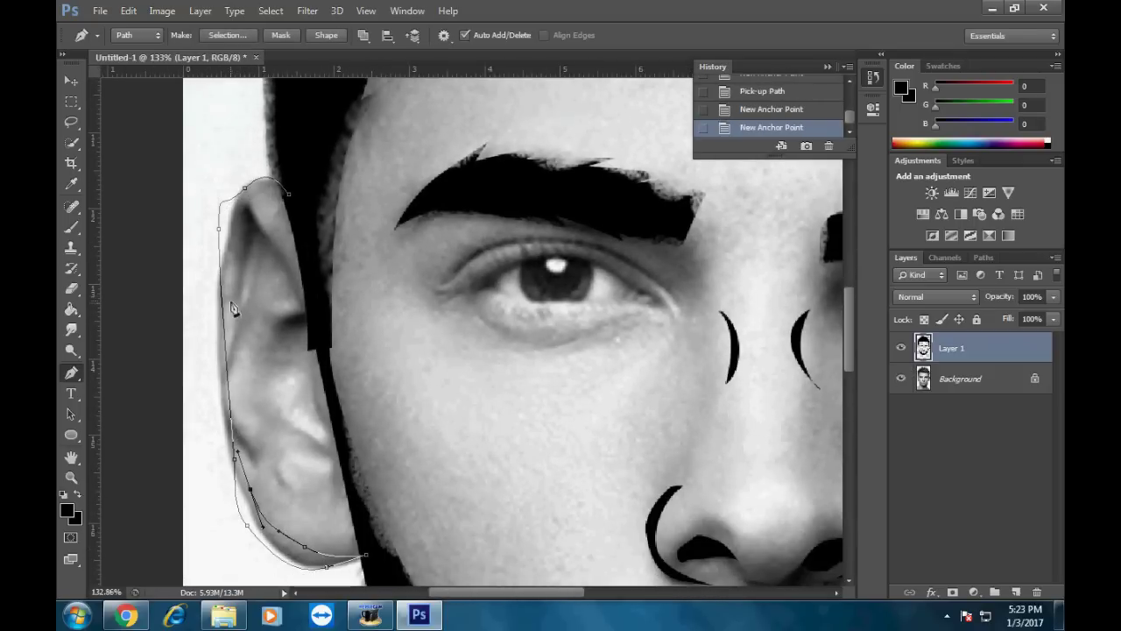
right_click(295, 176)
left_click(348, 266)
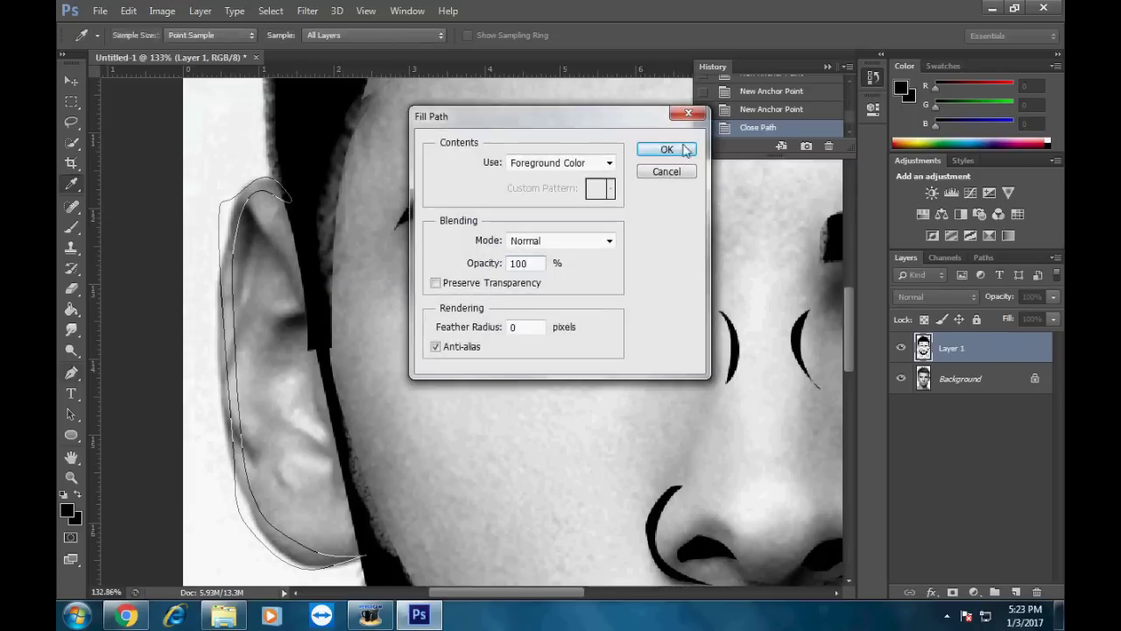
left_click(671, 148)
right_click(296, 162)
left_click(350, 181)
- Add the left ear's black inner fold and compare the artwork against the photo
left_click(296, 276)
left_click(265, 234)
left_click(257, 220)
left_click(251, 249)
left_click(252, 282)
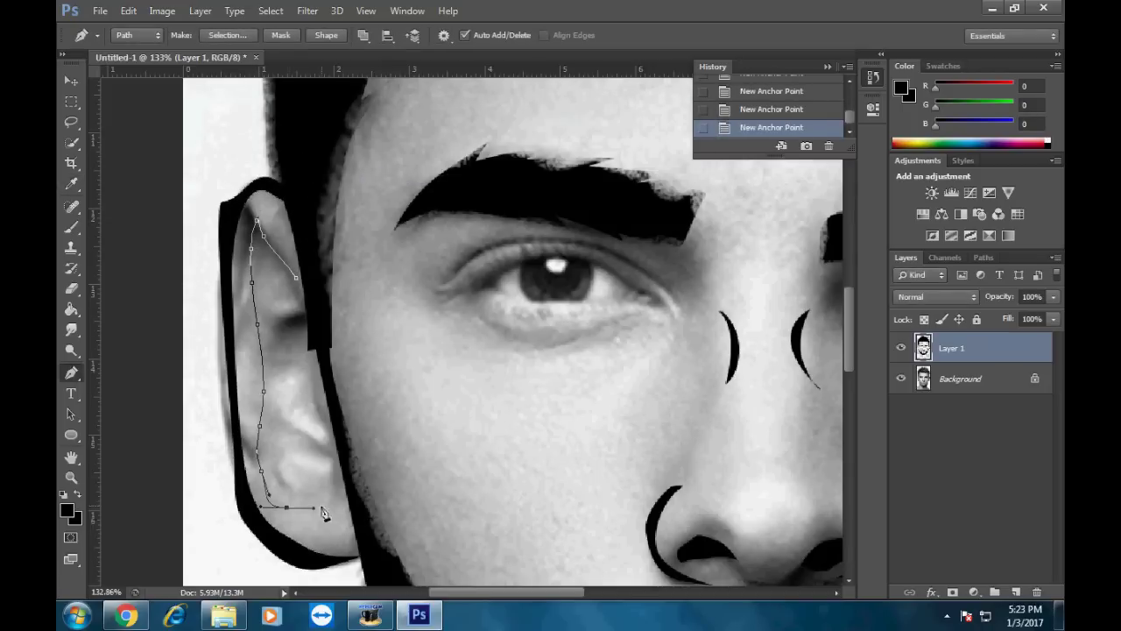
right_click(301, 190)
left_click(346, 219)
left_click(671, 148)
key("Delete")
key("ctrl+0")
left_click(900, 378)
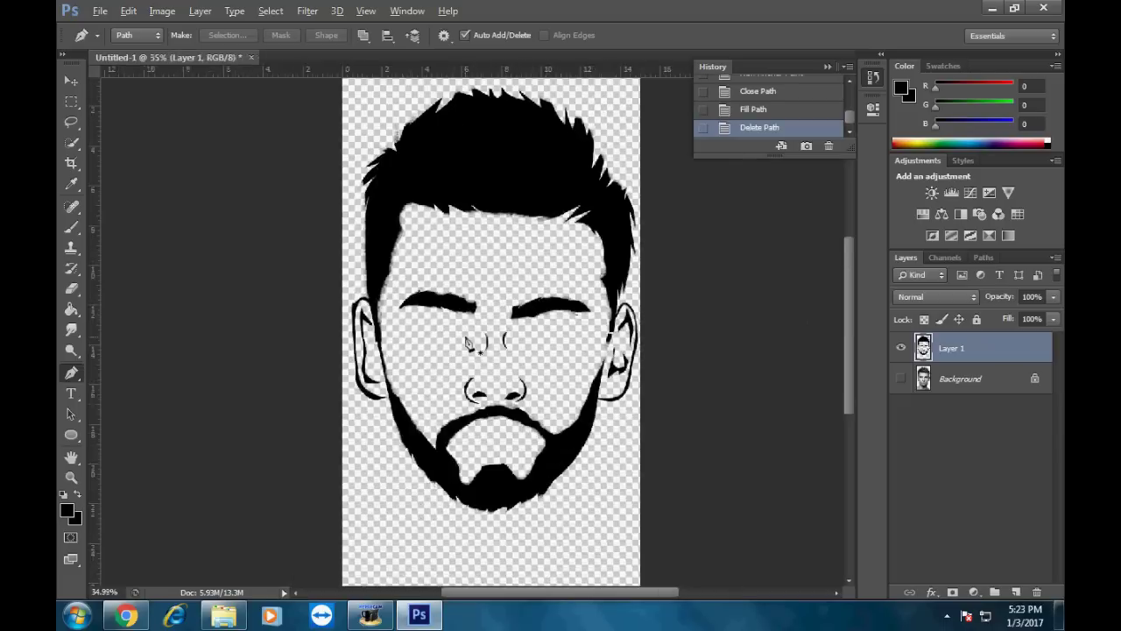
left_click(900, 378)
- Trace the upper lip outline with the Pen tool and fill it solid black
scroll(618, 430, "up", 5)
left_click(610, 414)
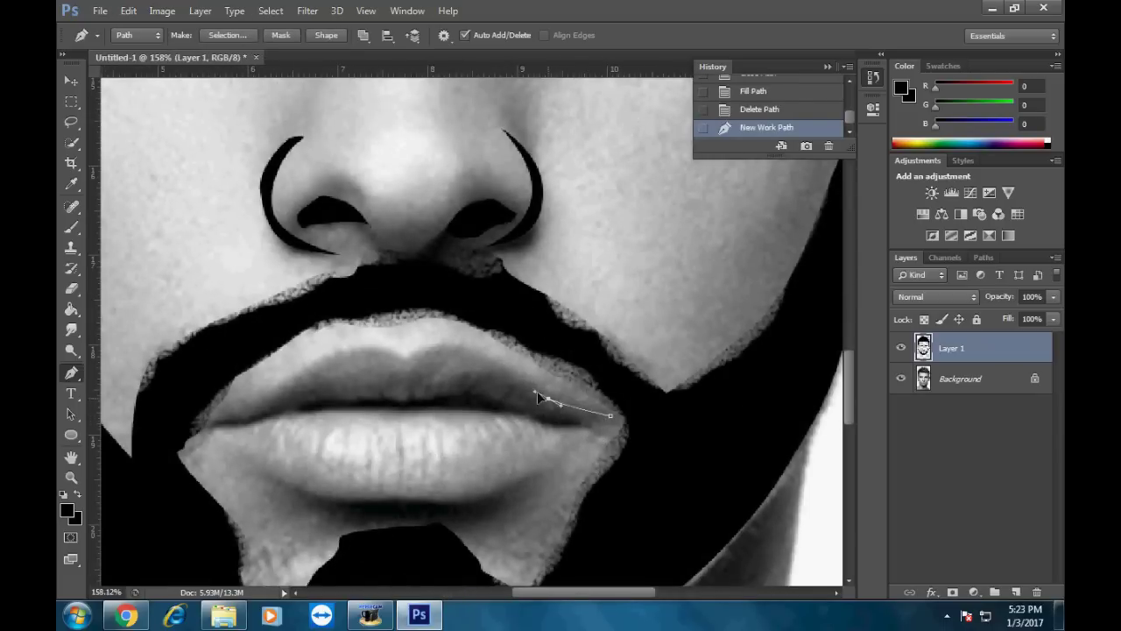
left_click_drag(449, 338, 418, 342)
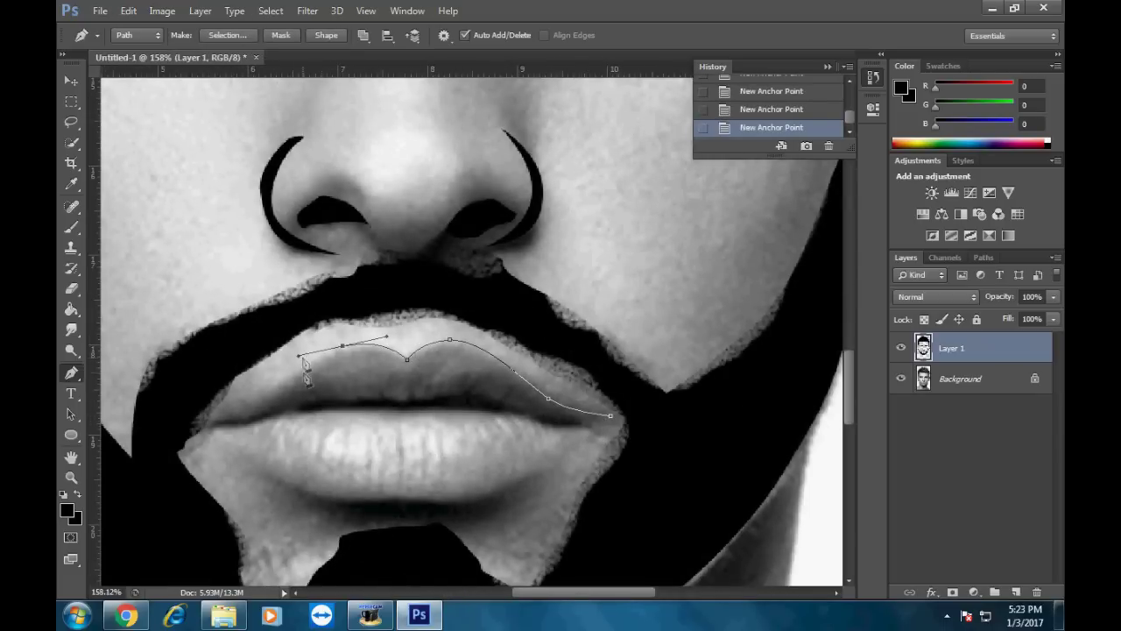
scroll(282, 381, "up", 5)
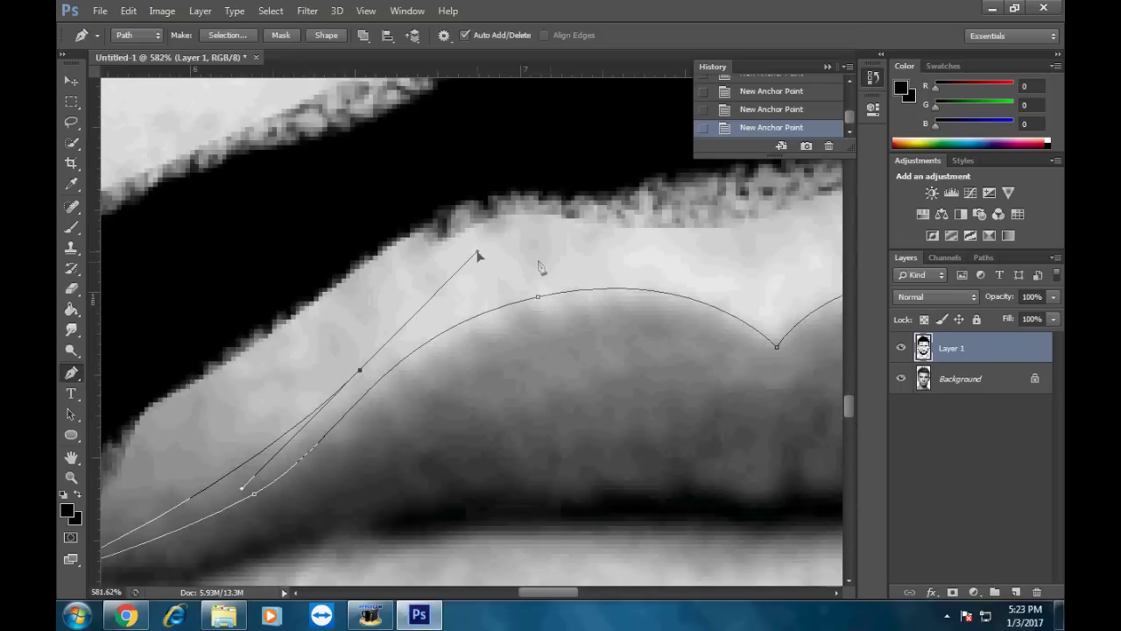
scroll(768, 318, "down", 5)
scroll(613, 246, "up", 3)
scroll(648, 291, "down", 1)
scroll(670, 324, "up", 2)
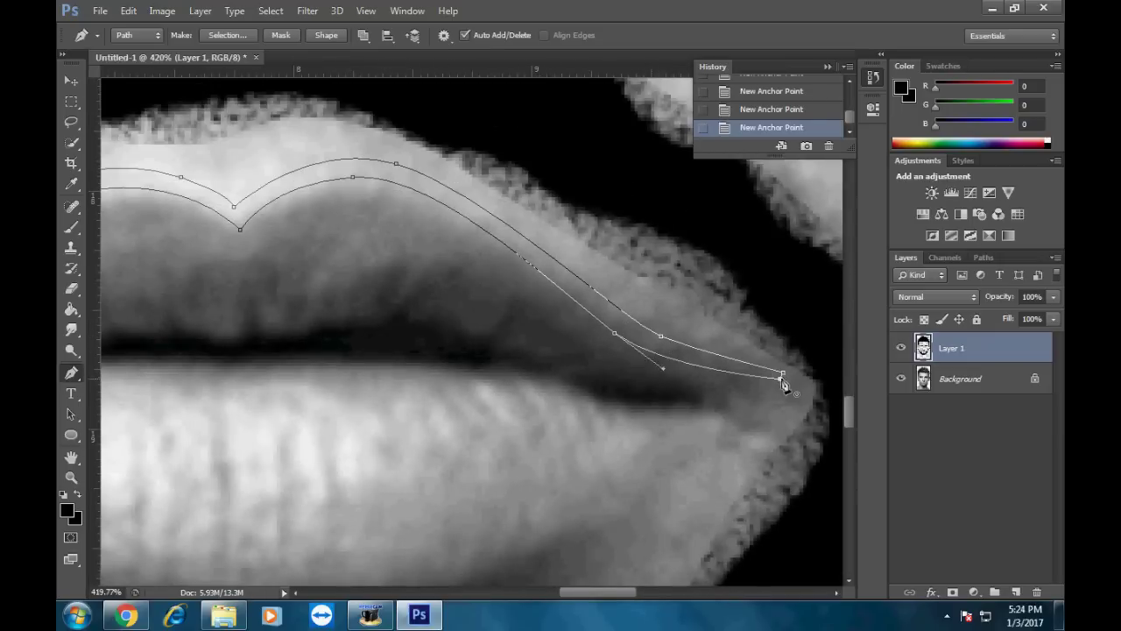
scroll(783, 385, "down", 2)
right_click(613, 201)
left_click(655, 298)
left_click(657, 150)
key("Delete")
- Trace the lower lip edge, fill it black and delete the path
left_click(688, 301)
left_click_drag(563, 392, 522, 416)
scroll(195, 397, "down", 5)
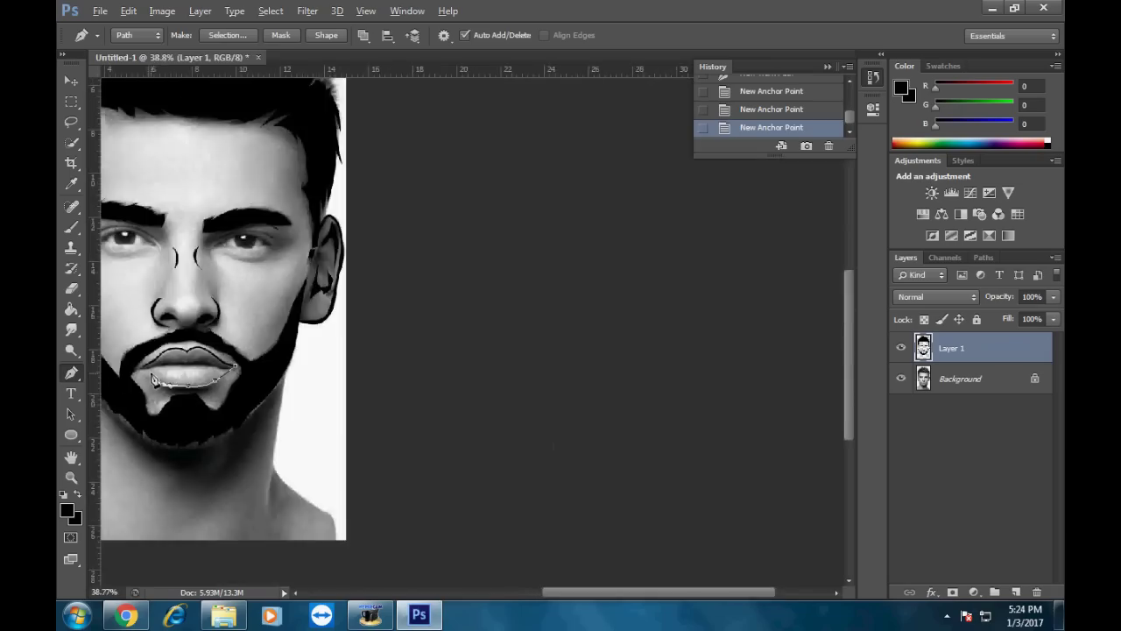
scroll(463, 427, "up", 3)
scroll(463, 427, "up", 2)
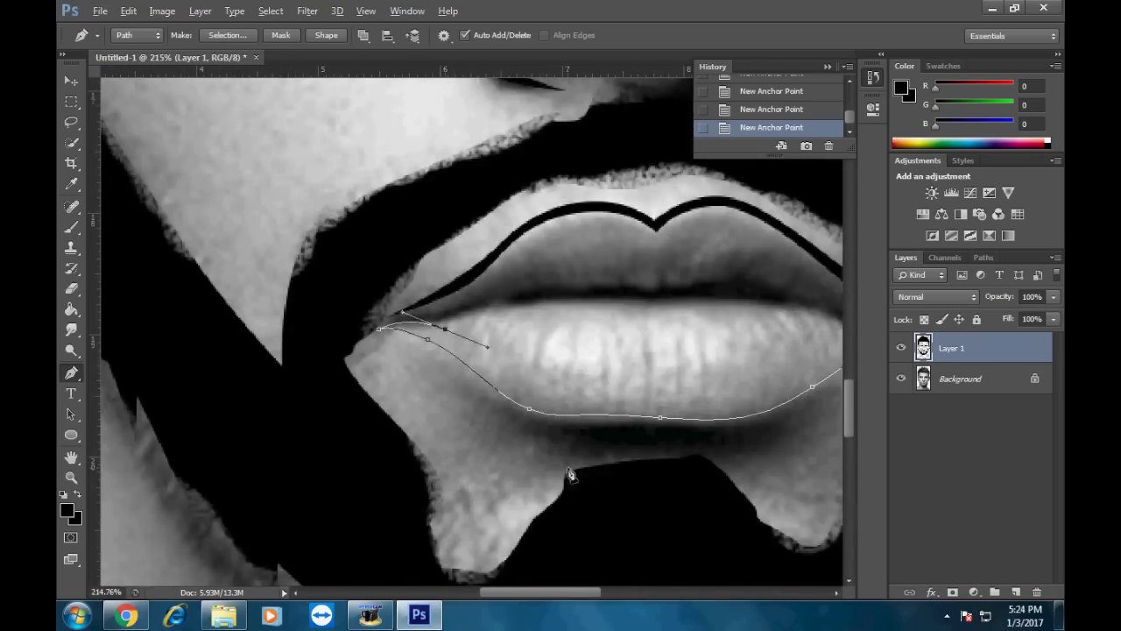
scroll(382, 412, "down", 5)
scroll(393, 535, "up", 2)
scroll(392, 534, "up", 3)
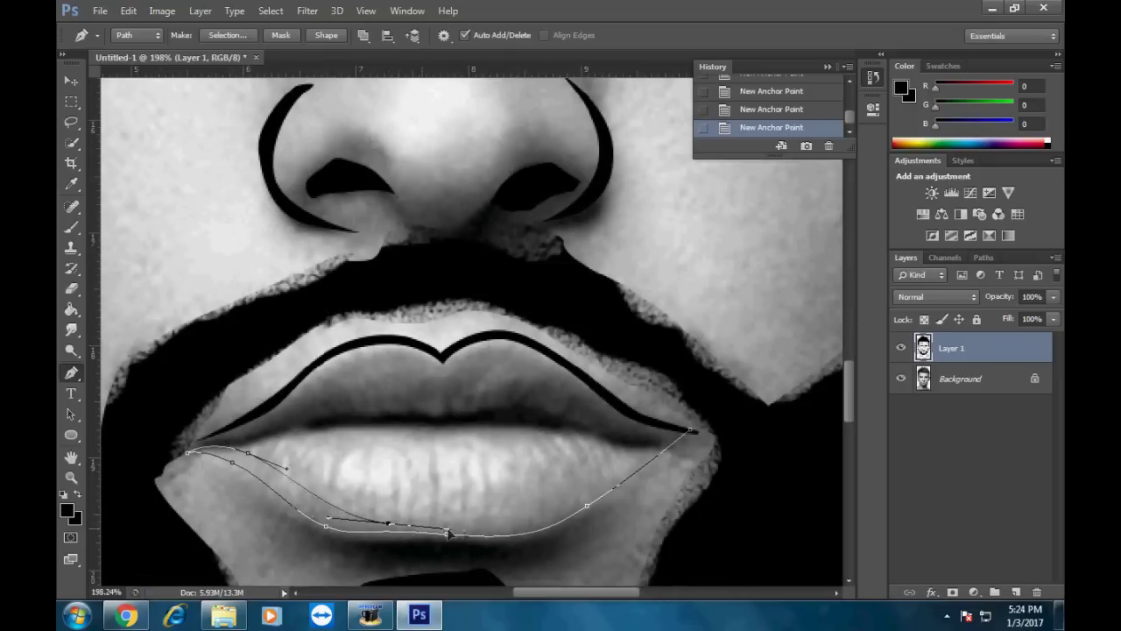
right_click(689, 436)
left_click(648, 320)
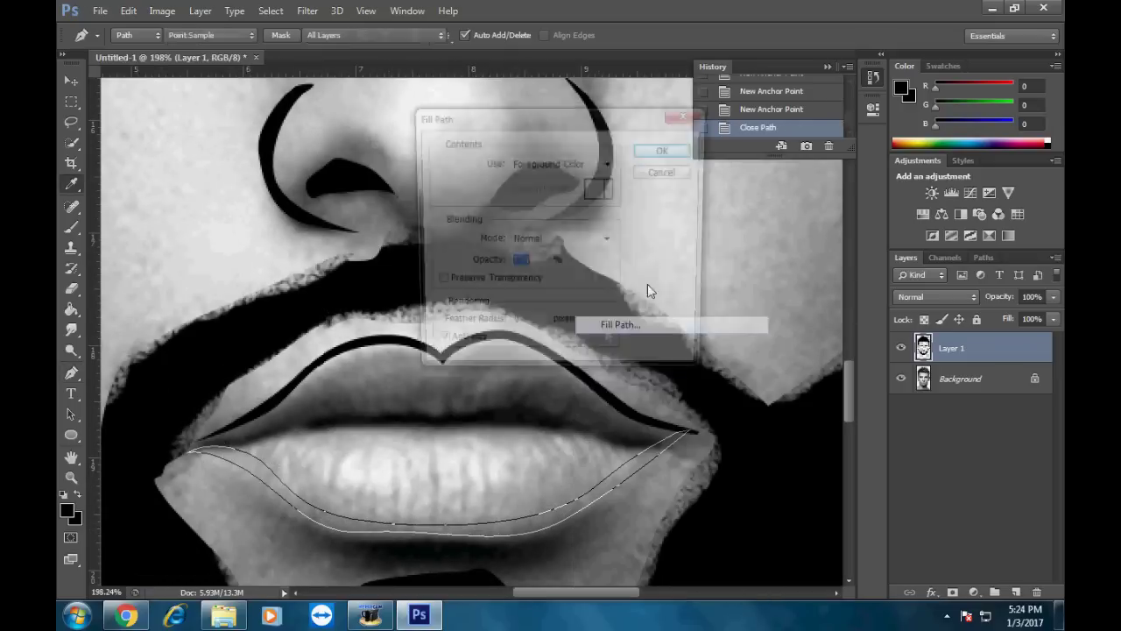
key("Return")
key("Delete")
- Fill the line between the lips in black and show the reference photo again
left_click(674, 438)
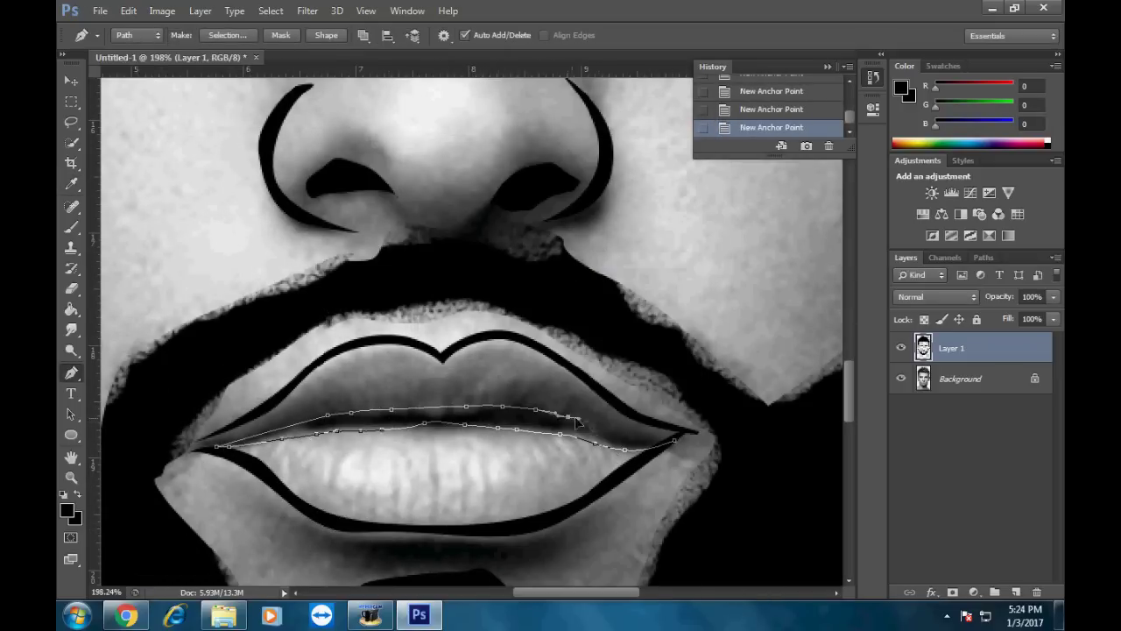
right_click(491, 341)
left_click(526, 339)
key("Return")
right_click(545, 215)
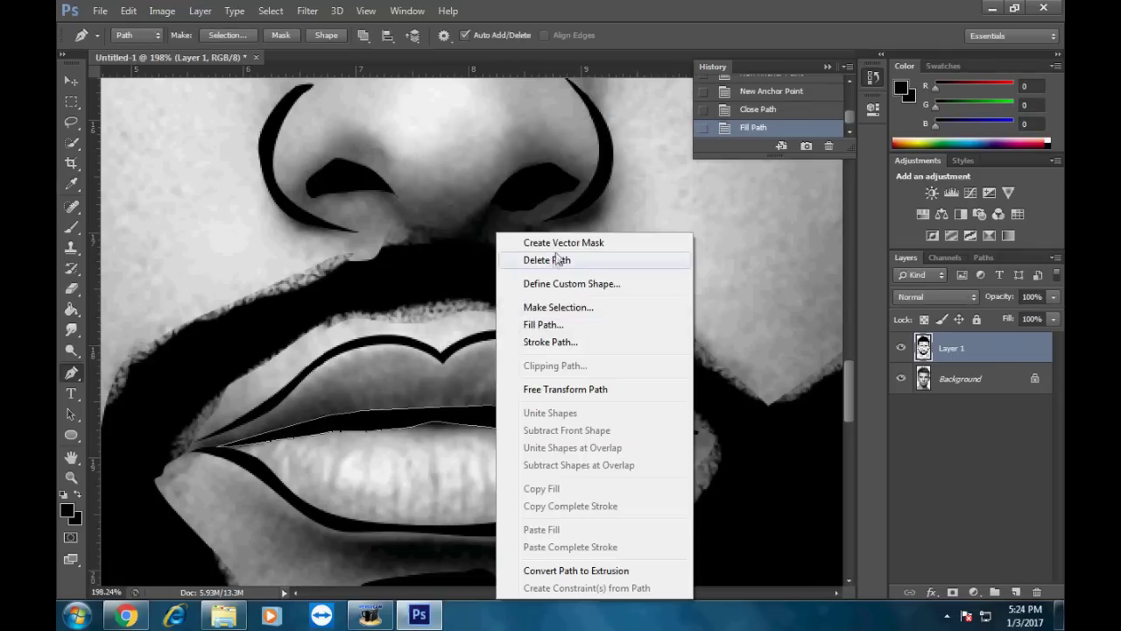
left_click(561, 255)
scroll(481, 421, "down", 5)
left_click(901, 378)
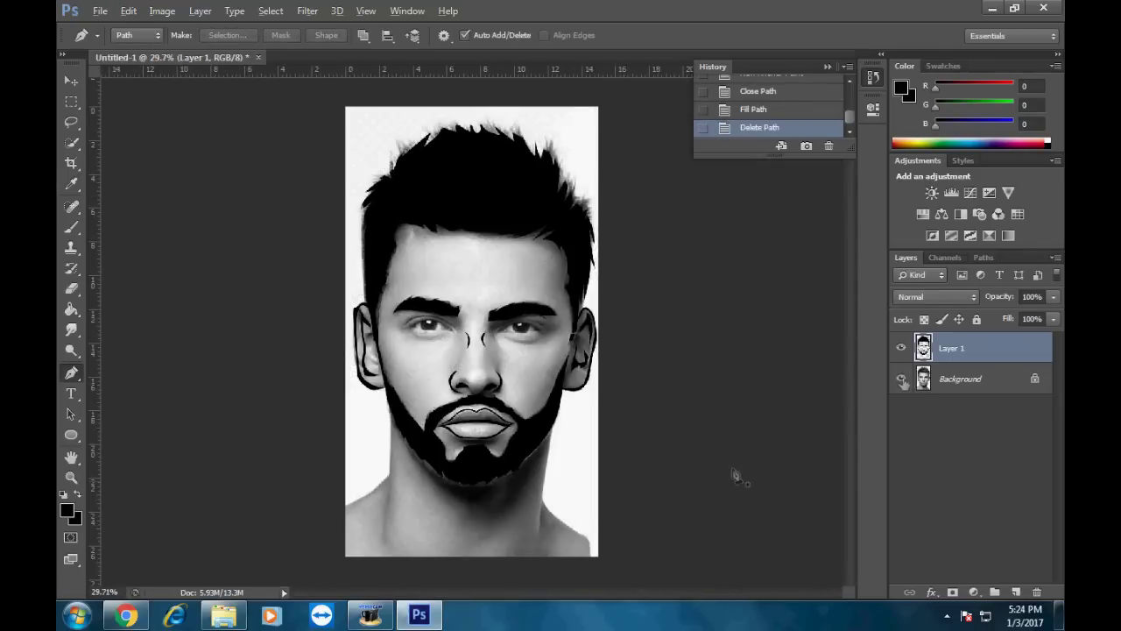
- Ink a first curved line along the left eye's upper eyelid in black
scroll(481, 278, "up", 5)
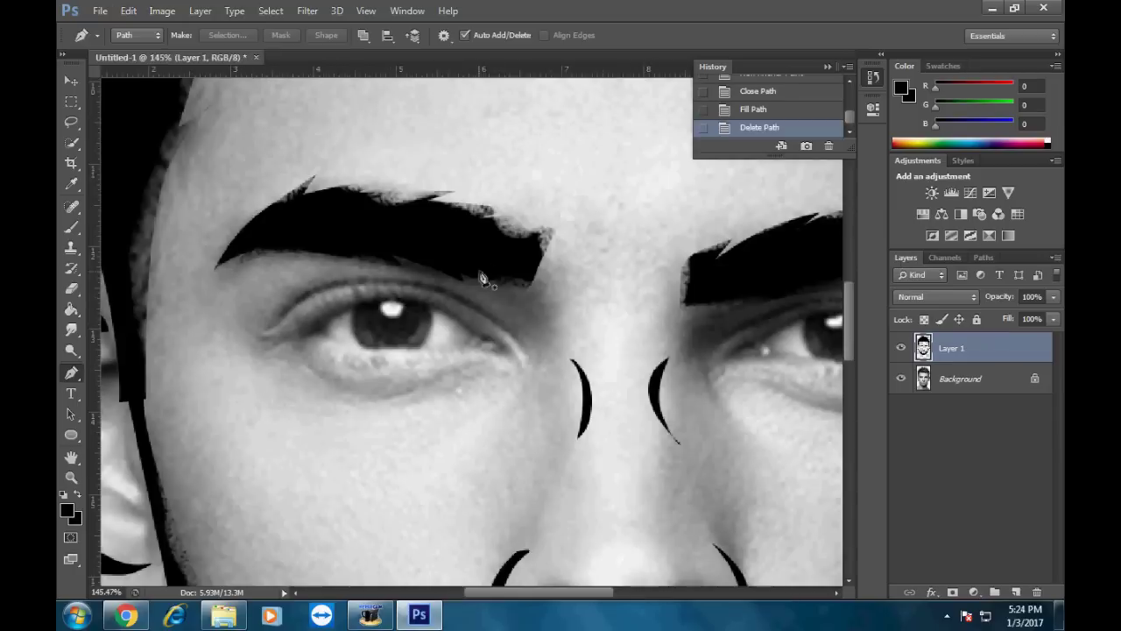
scroll(480, 278, "up", 2)
left_click_drag(441, 329, 385, 306)
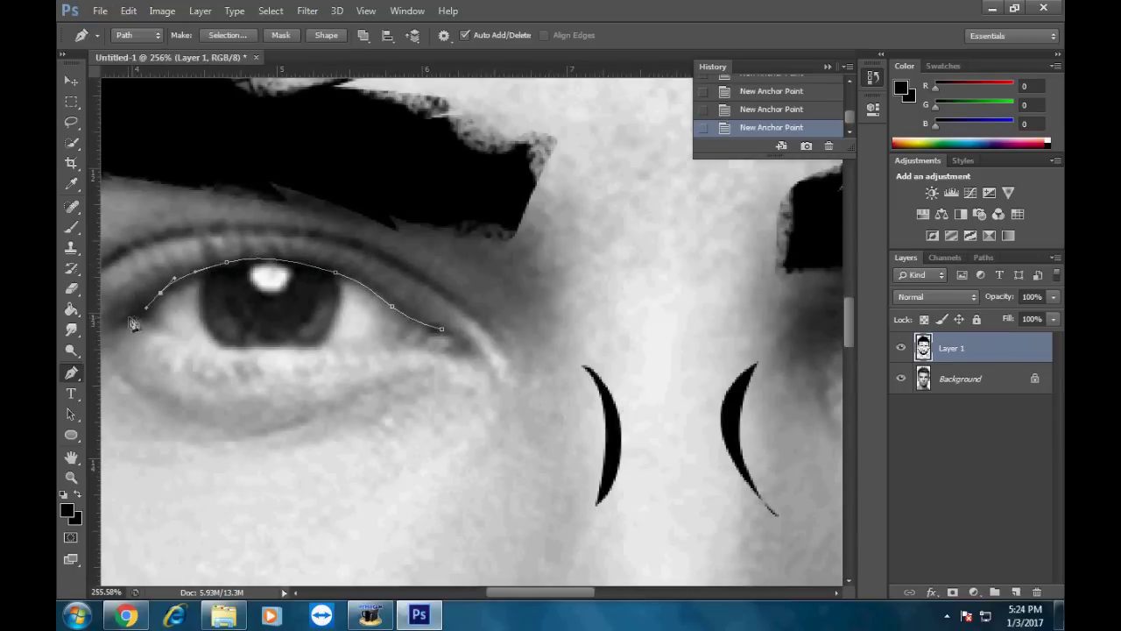
right_click(357, 207)
left_click(421, 298)
key("Return")
right_click(426, 328)
left_click(442, 361)
- Redraw the eyelid as a closed curve across the eye and fill it black
left_click_drag(427, 322, 273, 357)
left_click_drag(203, 347, 187, 337)
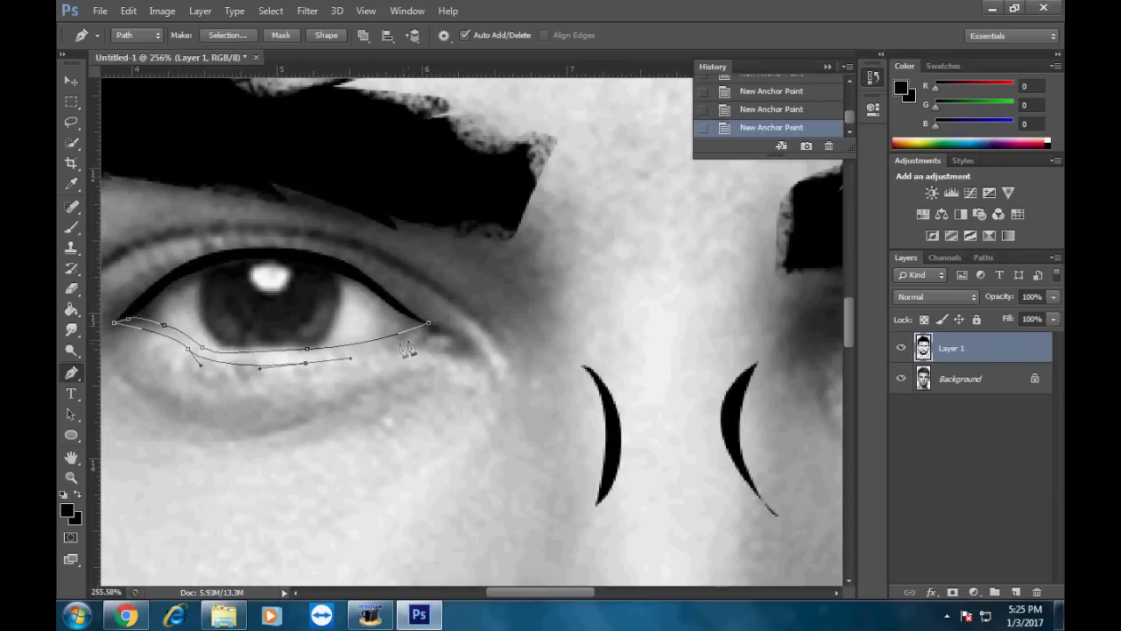
left_click(435, 328)
right_click(451, 225)
left_click(499, 303)
left_click(645, 196)
right_click(615, 213)
left_click(661, 303)
left_click(664, 151)
key("Delete")
- Outline the left eye's lower lid and fill it with black
left_click(321, 261)
left_click_drag(289, 354, 208, 371)
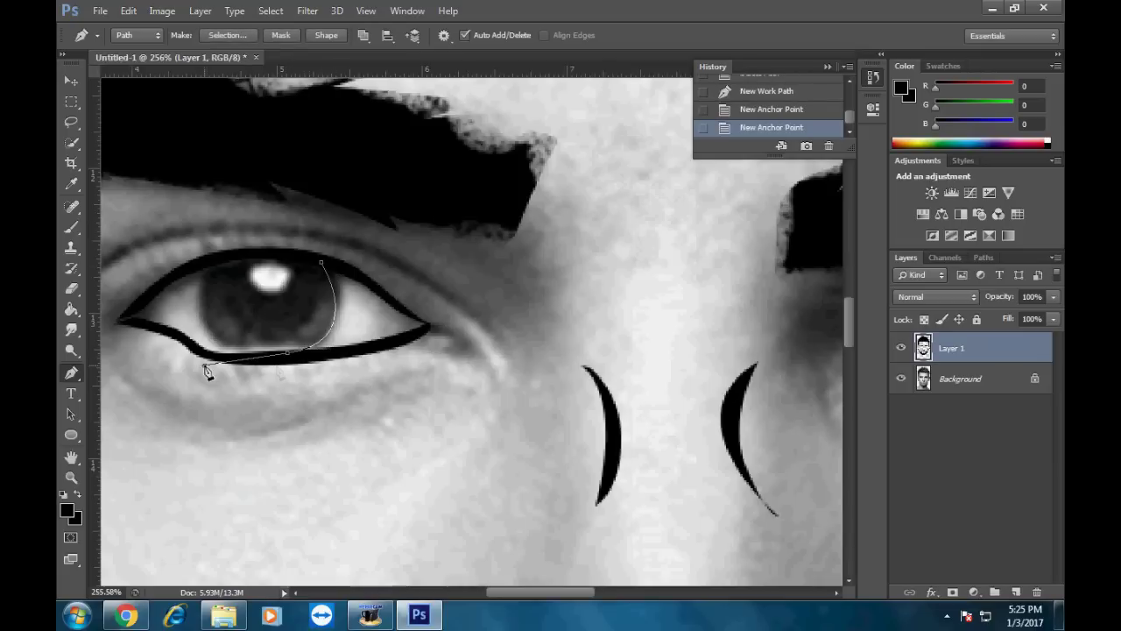
left_click(322, 261)
right_click(415, 217)
left_click(464, 299)
left_click(657, 151)
key("Delete")
- Trace a closed path around the left iris and fill it black
scroll(430, 242, "down", 3)
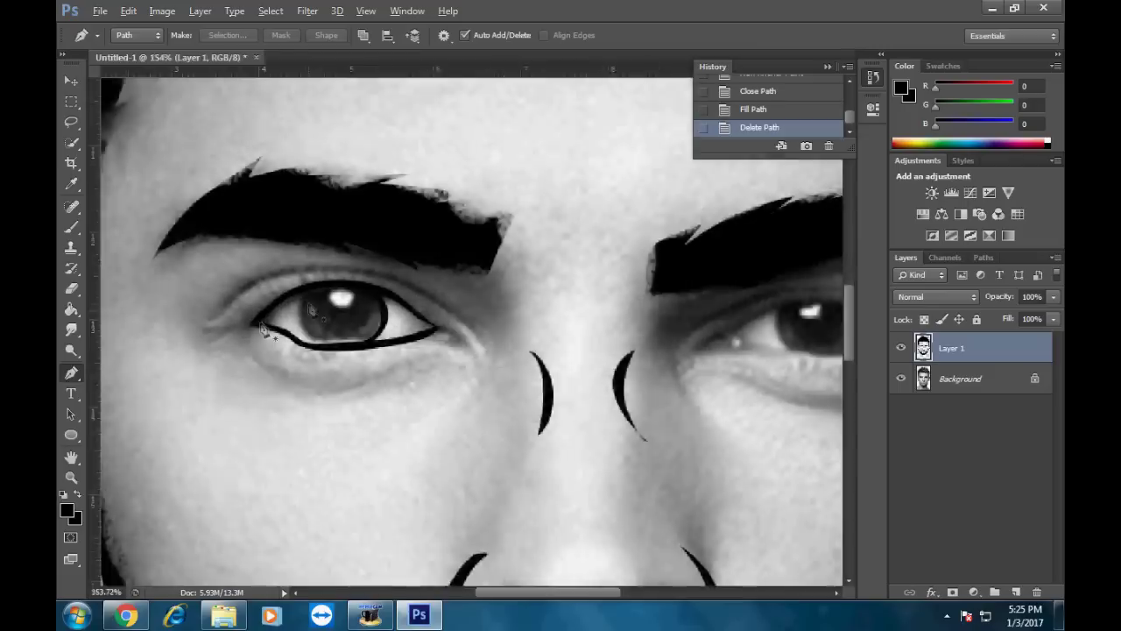
scroll(263, 328, "up", 5)
left_click(324, 207)
left_click_drag(302, 337, 337, 375)
left_click(414, 433)
left_click(473, 441)
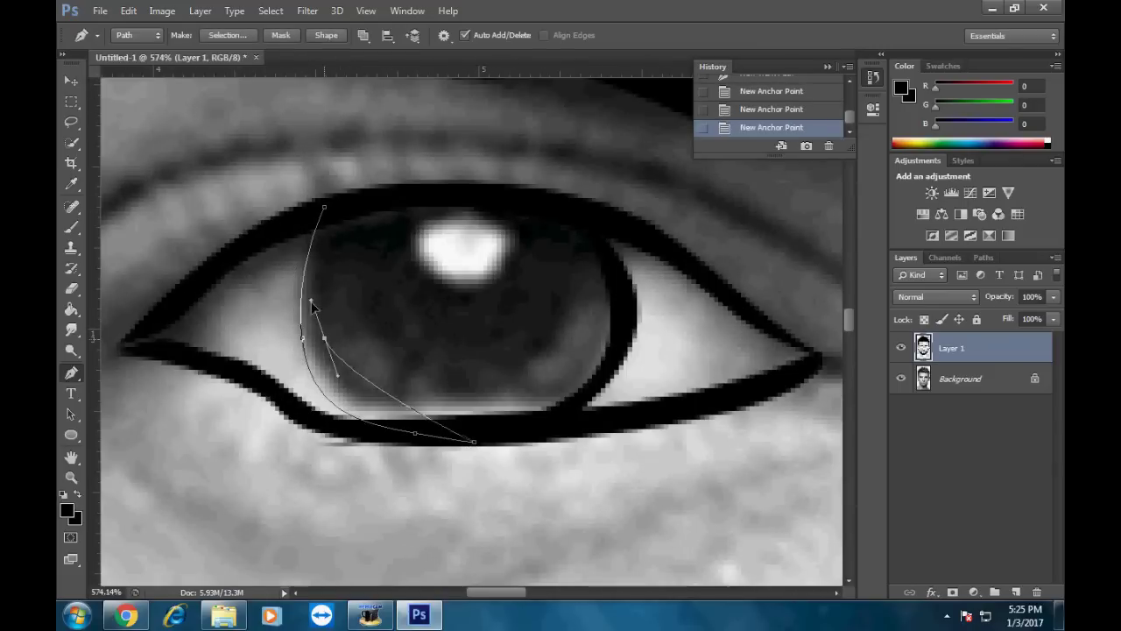
left_click(324, 210)
right_click(440, 258)
left_click(473, 375)
right_click(390, 175)
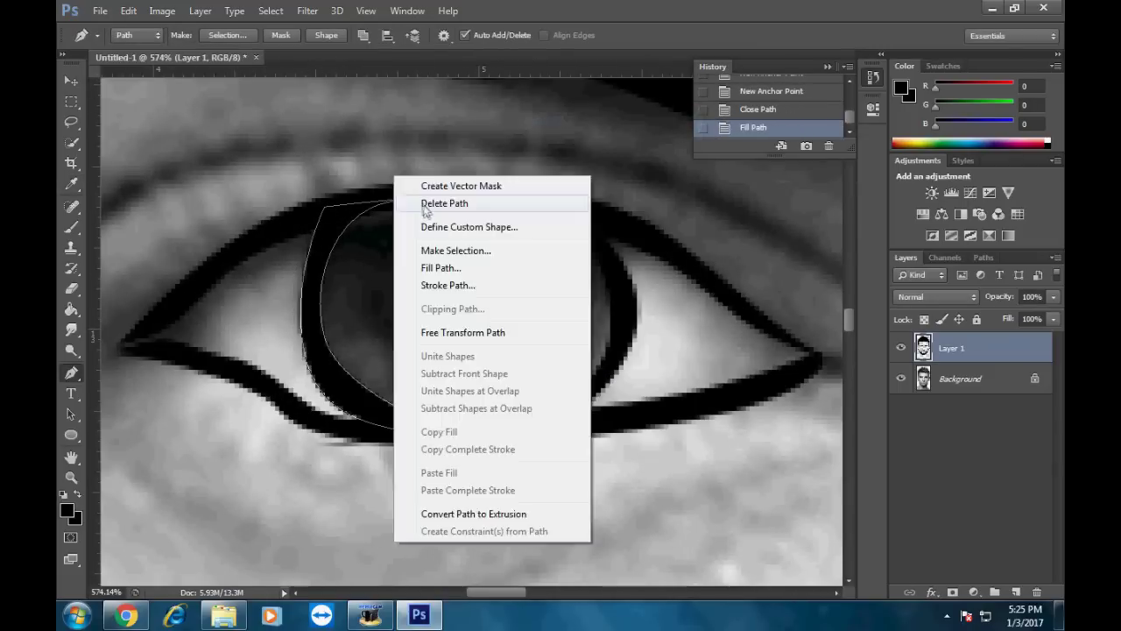
left_click(450, 207)
scroll(743, 353, "down", 5)
scroll(601, 315, "down", 3)
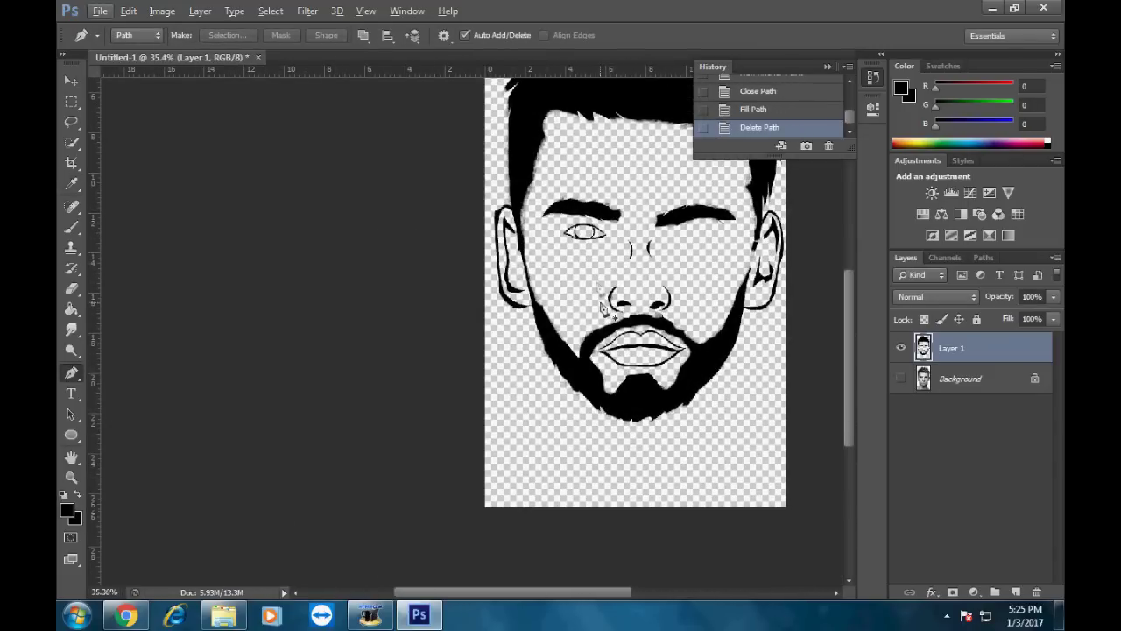
- Draw a black crease line above the left eye, hiding the photo to check it
scroll(602, 308, "up", 3)
scroll(601, 308, "up", 4)
left_click(724, 315)
left_click_drag(559, 226, 651, 231)
left_click_drag(388, 250, 353, 265)
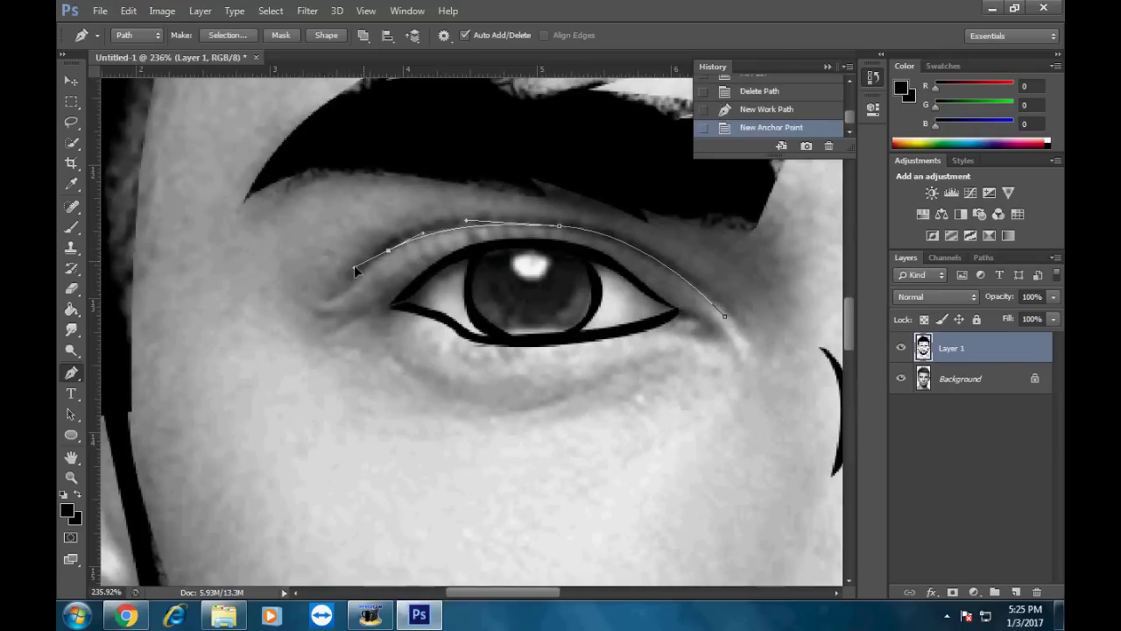
left_click_drag(640, 246, 729, 285)
scroll(727, 319, "down", 5)
right_click(613, 205)
left_click(675, 292)
key("Delete")
scroll(671, 317, "down", 2)
left_click(900, 378)
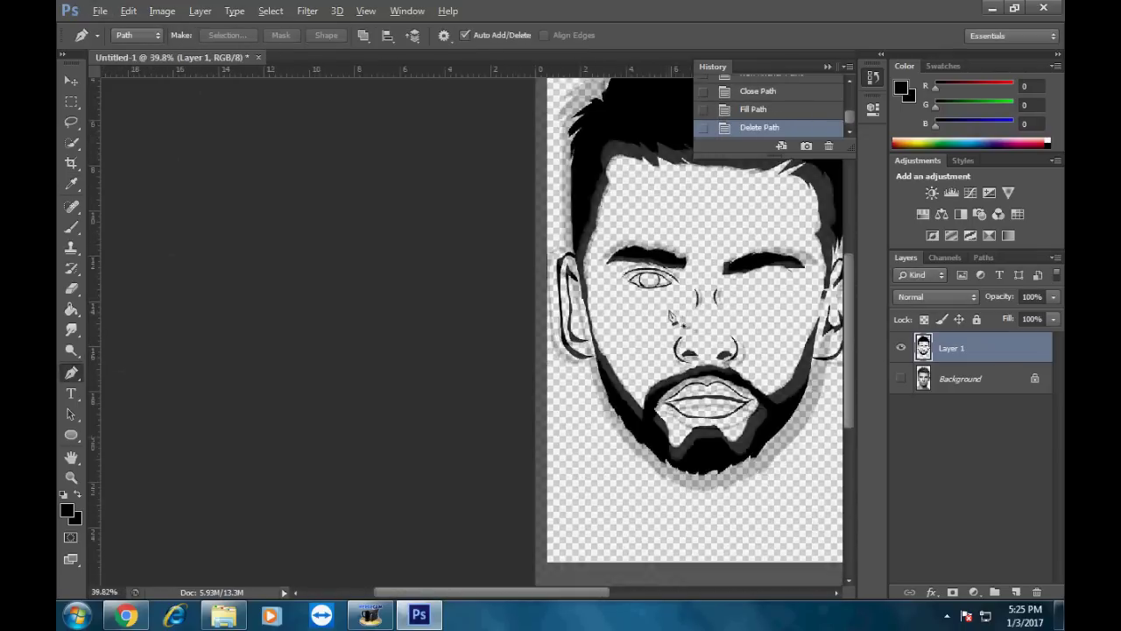
scroll(640, 293, "up", 5)
scroll(640, 293, "down", 2)
- Add a black crease curve above the right eye
left_click(713, 316)
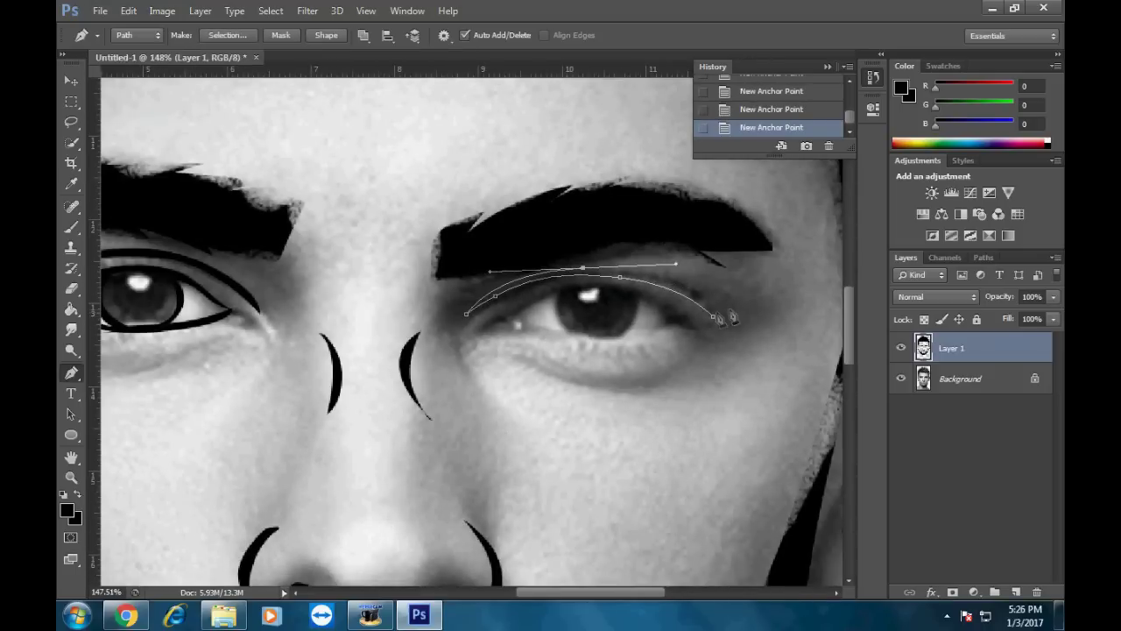
right_click(646, 316)
left_click(675, 302)
right_click(663, 298)
left_click(714, 210)
scroll(561, 289, "up", 3)
- Outline the right eye's upper lid and fill it black
left_click_drag(573, 260, 538, 254)
left_click_drag(429, 264, 401, 281)
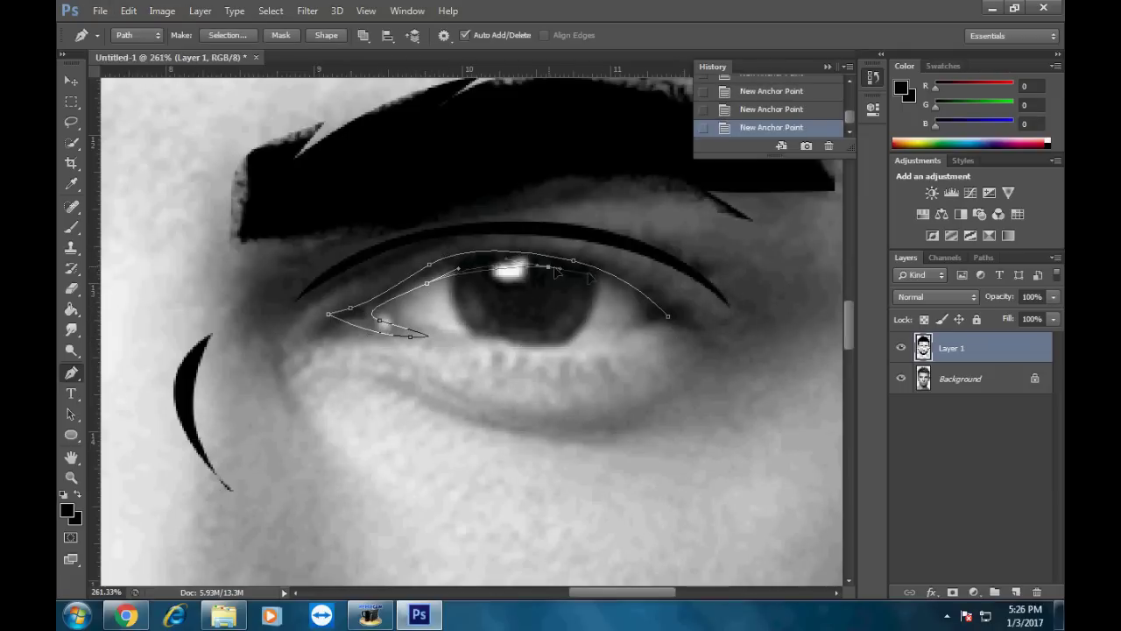
key("Delete")
left_click(690, 320)
left_click_drag(547, 254, 477, 252)
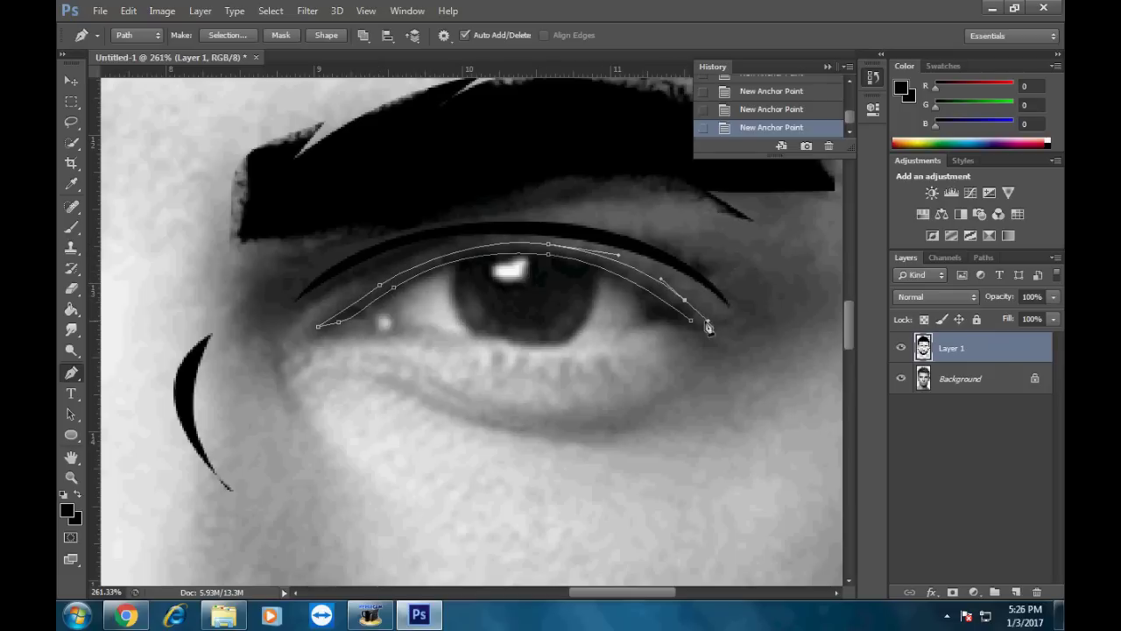
left_click(697, 328)
right_click(567, 212)
left_click(625, 304)
key("Delete")
- Outline the right eye's lower lid in black
left_click(688, 308)
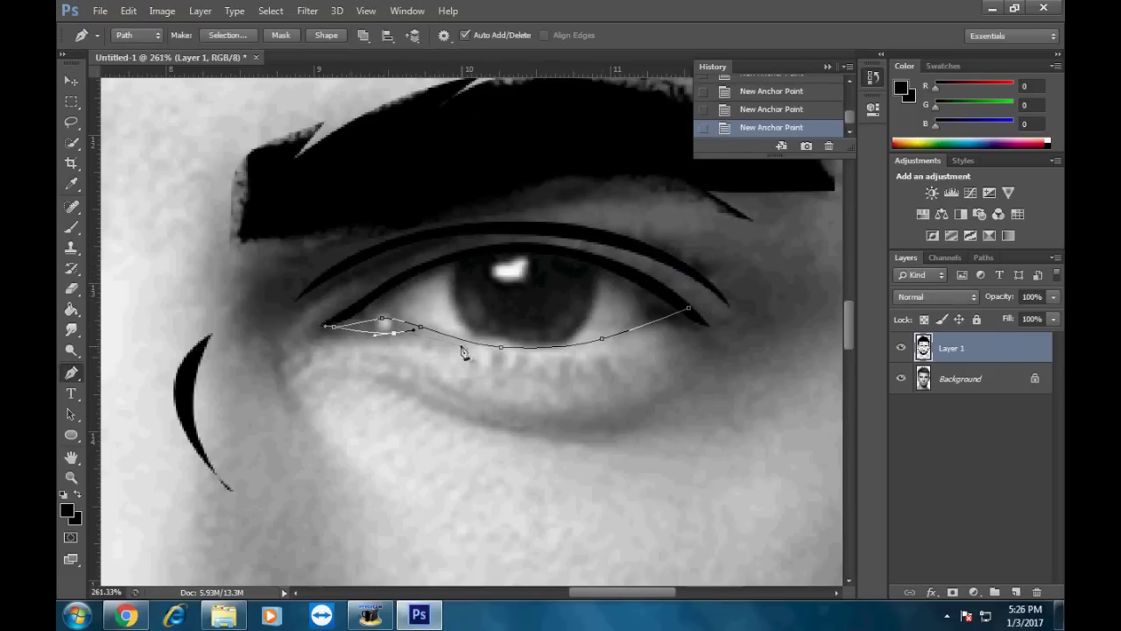
left_click(689, 308)
right_click(686, 219)
left_click(718, 310)
key("Delete")
- Trace the right iris outline, fill it black and delete the path
left_click(458, 253)
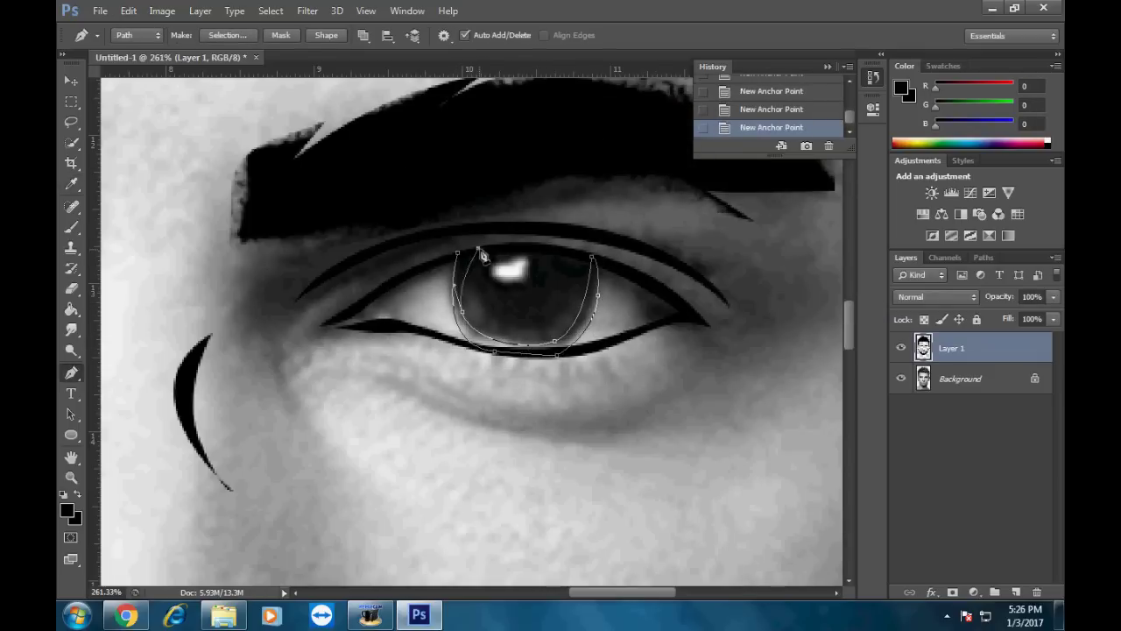
left_click(480, 252)
right_click(576, 210)
left_click(631, 310)
left_click(663, 150)
right_click(570, 206)
left_click(639, 233)
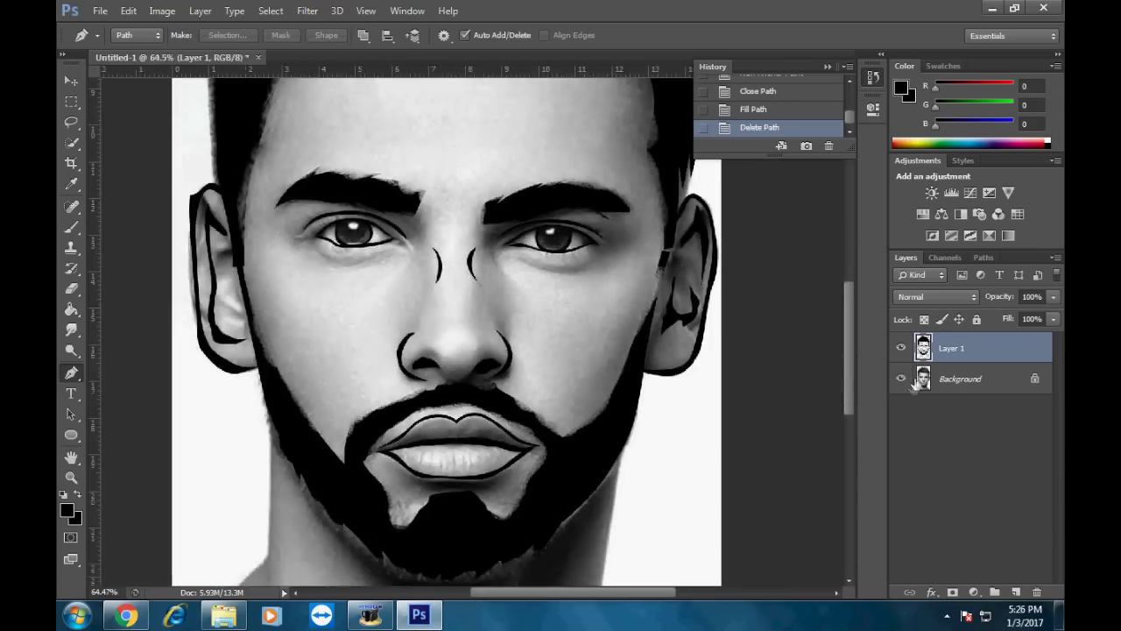
- Hide the reference photo and set the view zoom to 50% on the neck
left_click(901, 378)
scroll(647, 275, "down", 3)
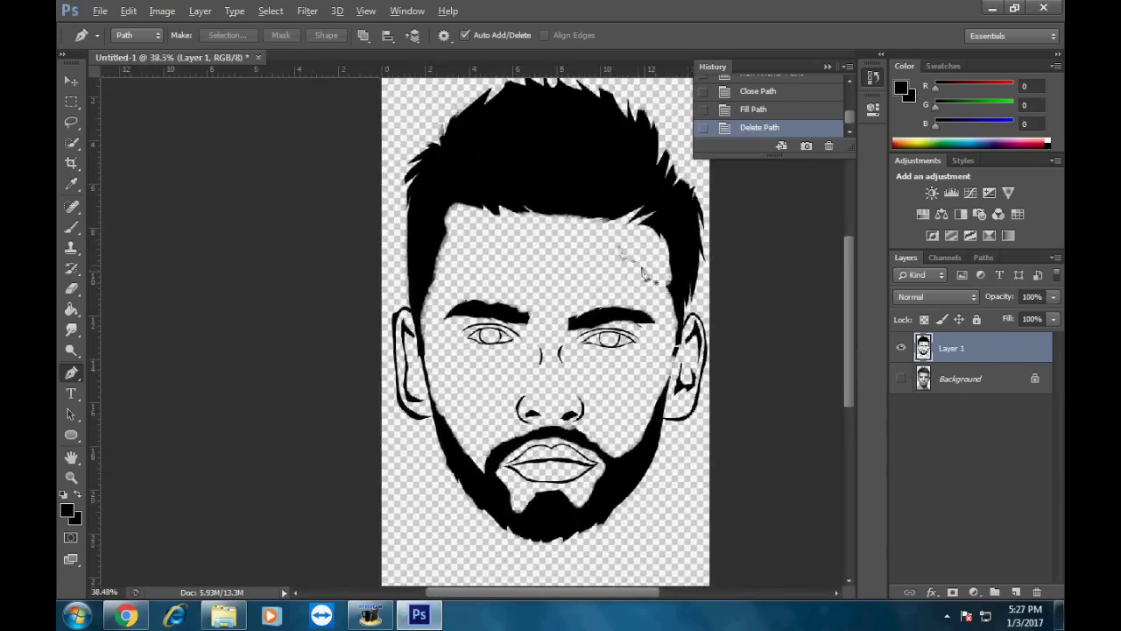
scroll(708, 411, "down", 2)
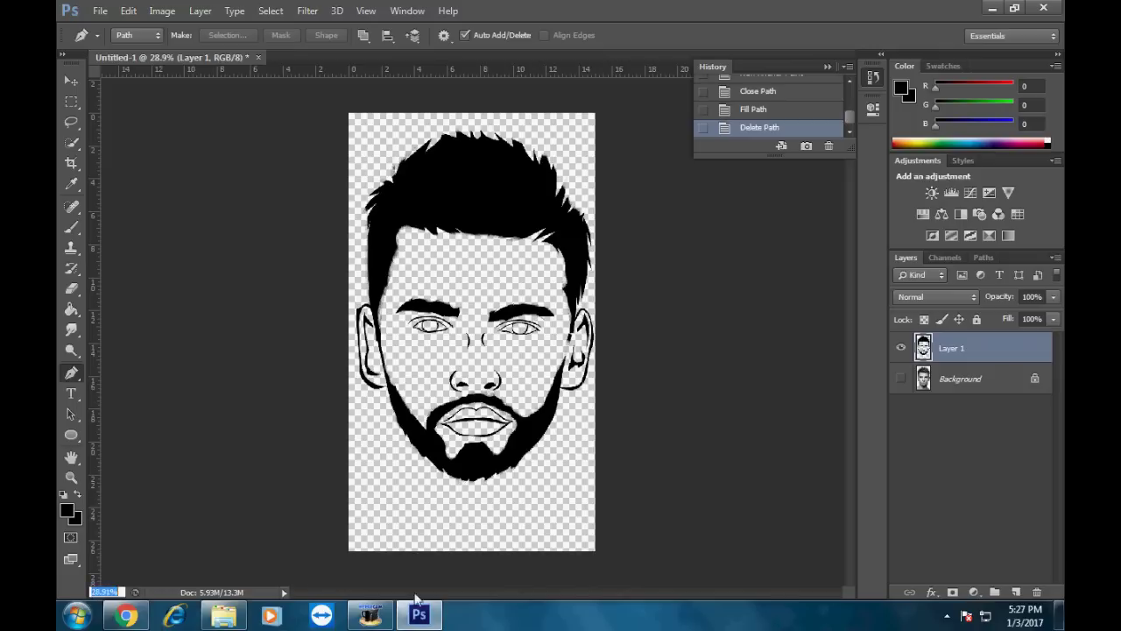
type("50")
key("Return")
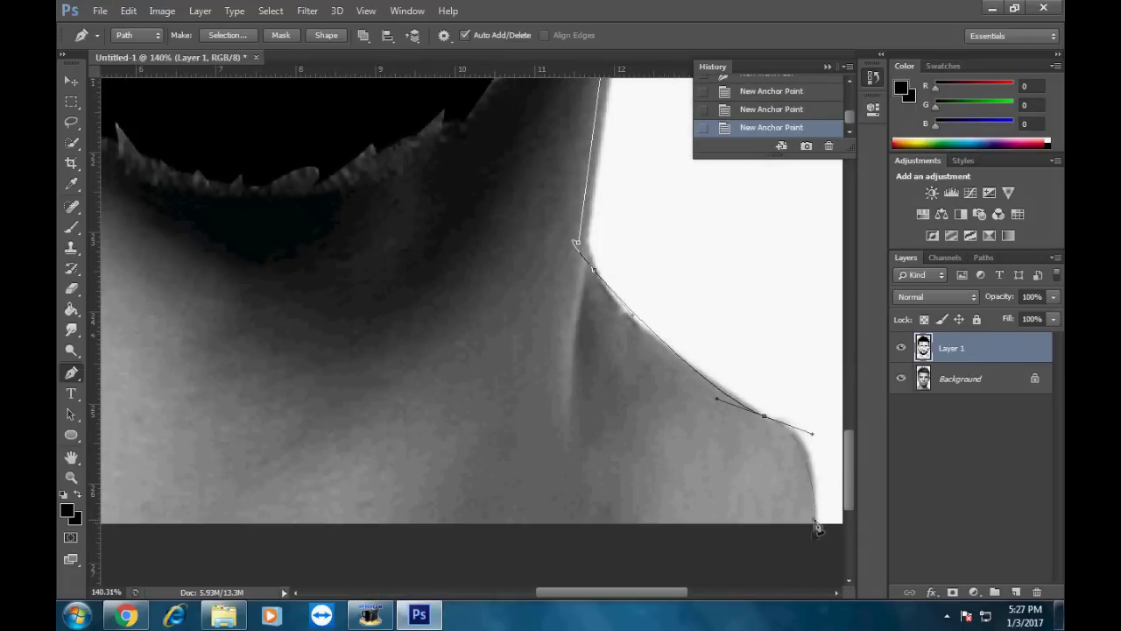
- Fill the first neck outline black and curve the next line toward the shoulder
left_click(576, 243)
right_click(575, 145)
left_click(613, 253)
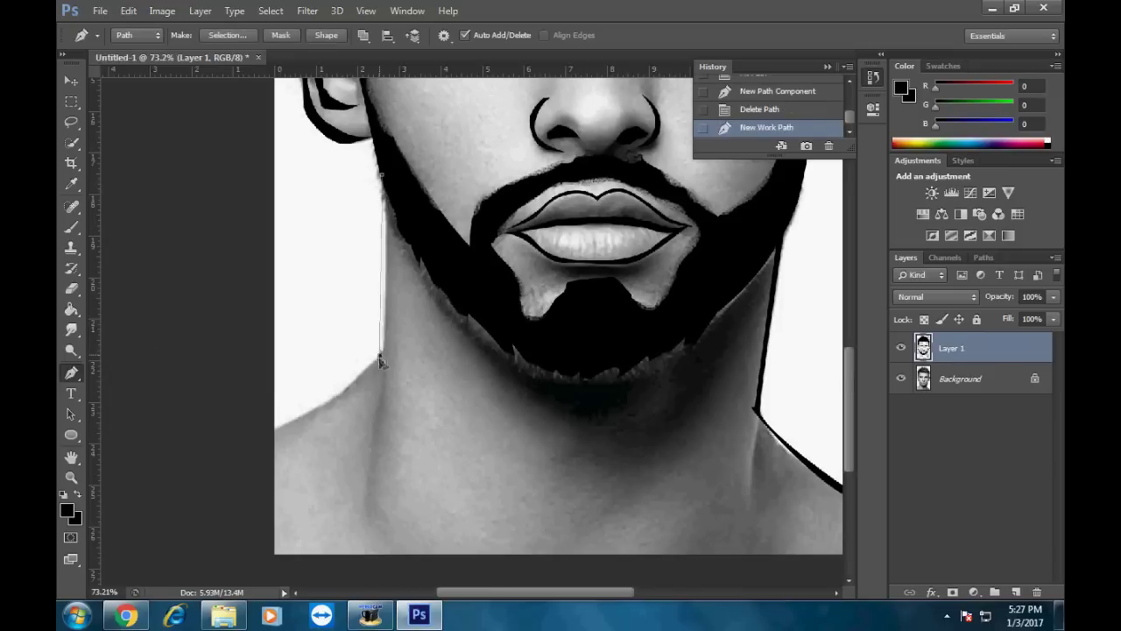
left_click(380, 357)
left_click_drag(275, 428, 236, 435)
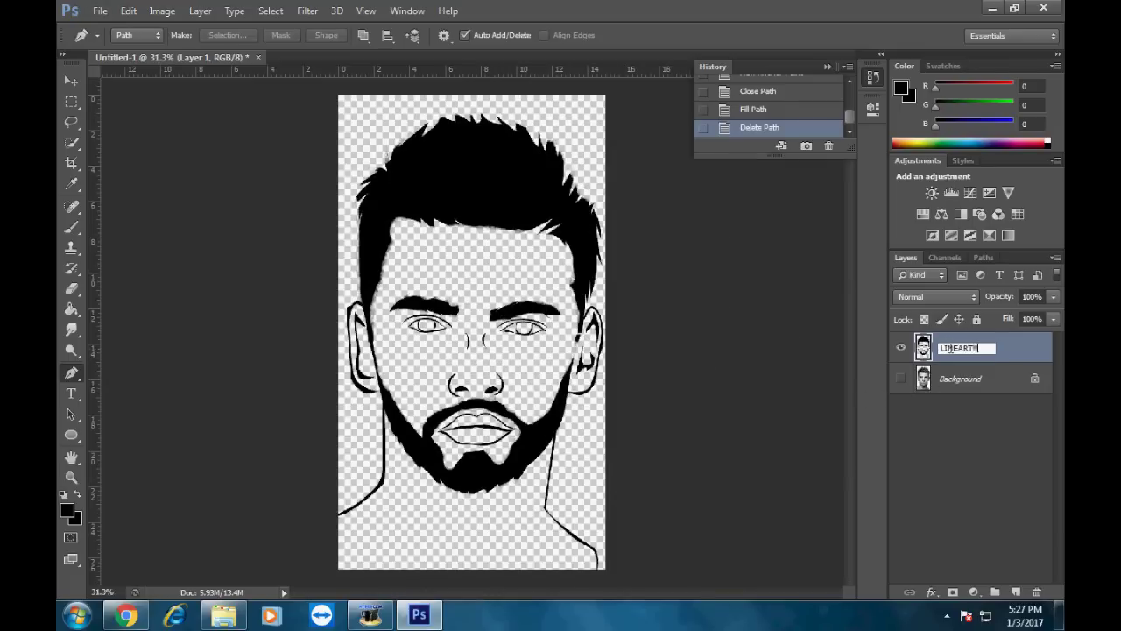
- Name the line-art layer LINEART!!!1 and add a coloring@ layer beneath it with colour f6cfb4
type("!!1")
key("Return")
left_click(1015, 593)
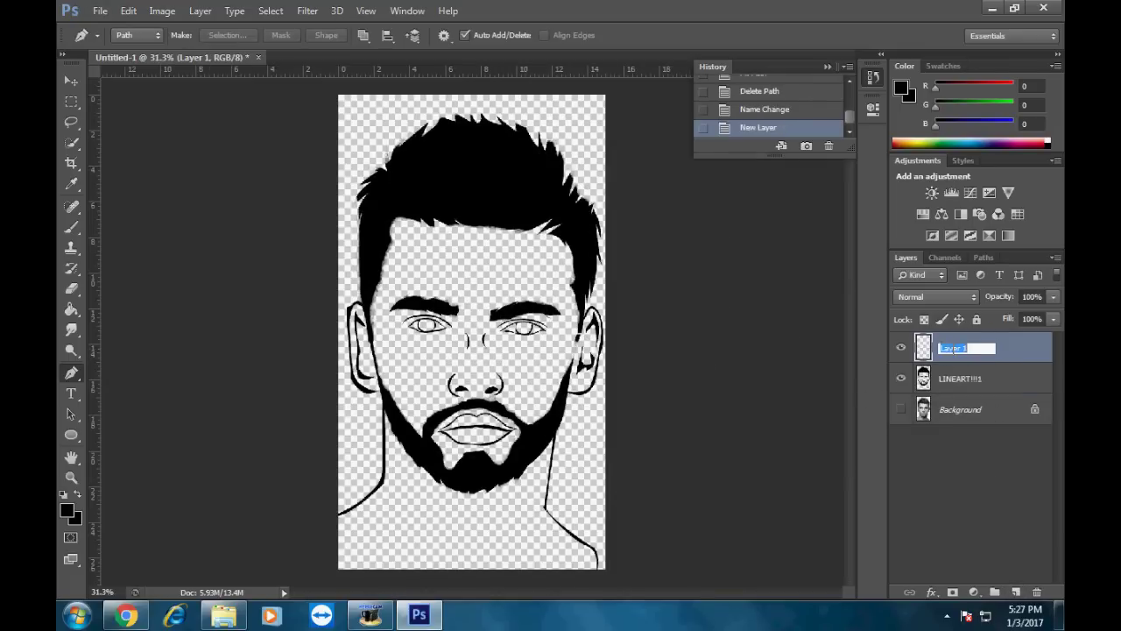
type("ing@")
key("Return")
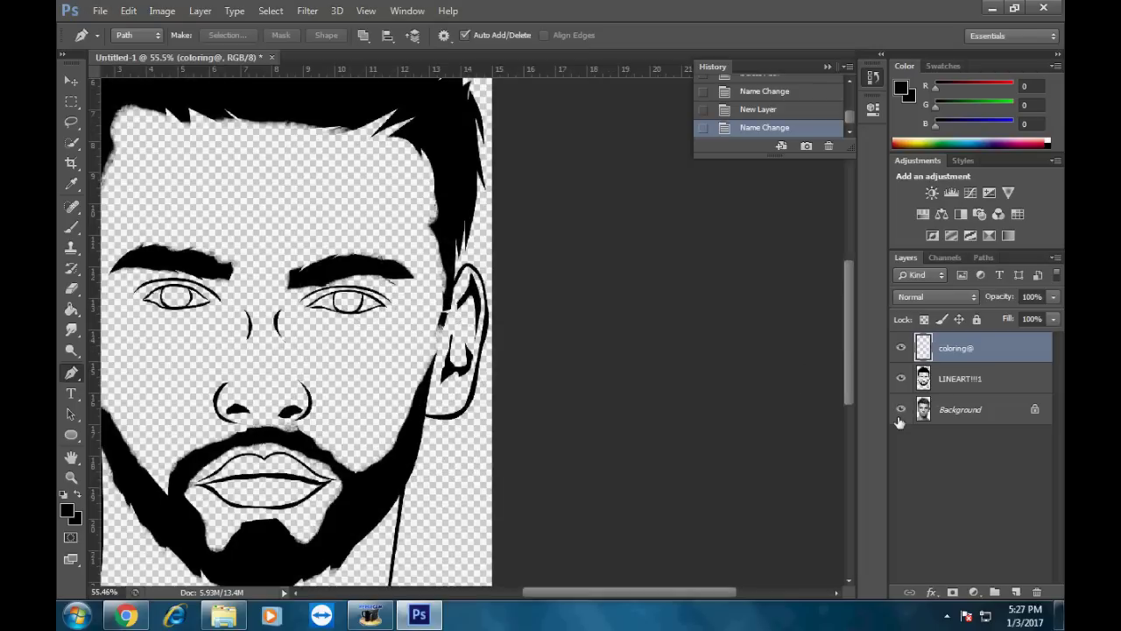
type("f6c")
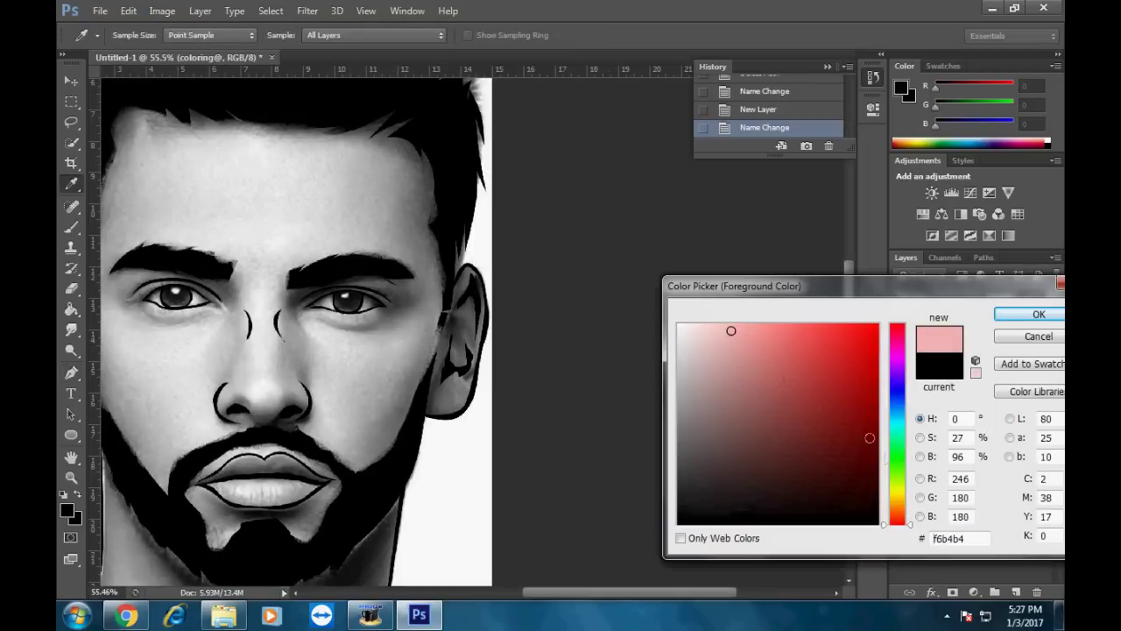
type("fb4")
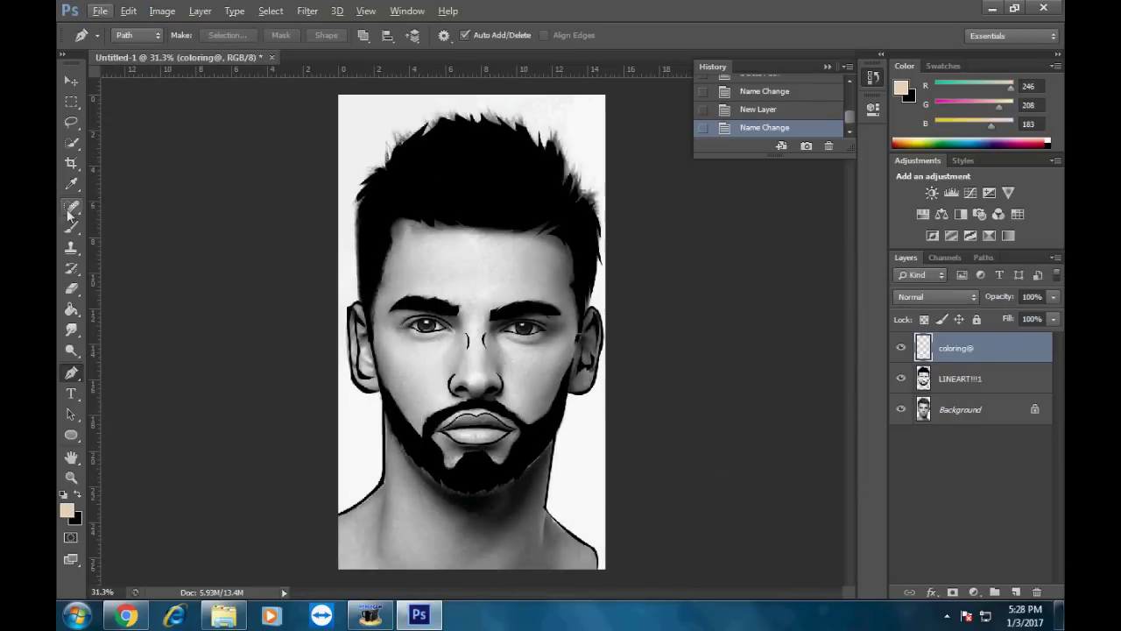
left_click_drag(930, 372, 930, 390)
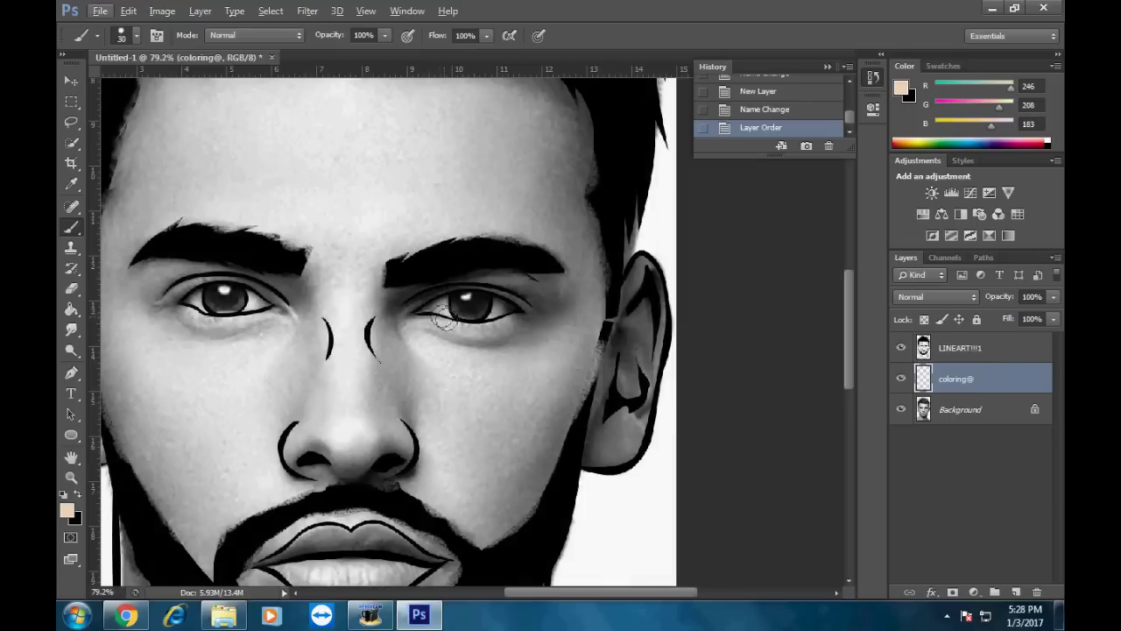
- Hide the reference photo and paint peach skin over the nose, forehead and cheeks
left_click_drag(306, 386, 358, 263)
left_click(900, 409)
key("bracketright")
key("bracketright")
key("bracketright")
left_click_drag(298, 280, 429, 189)
left_click_drag(278, 208, 215, 236)
left_click_drag(407, 324, 289, 447)
scroll(289, 446, "down", 3)
mouse_move(350, 412)
left_mouse_down()
mouse_move(254, 569)
mouse_move(199, 430)
left_mouse_up()
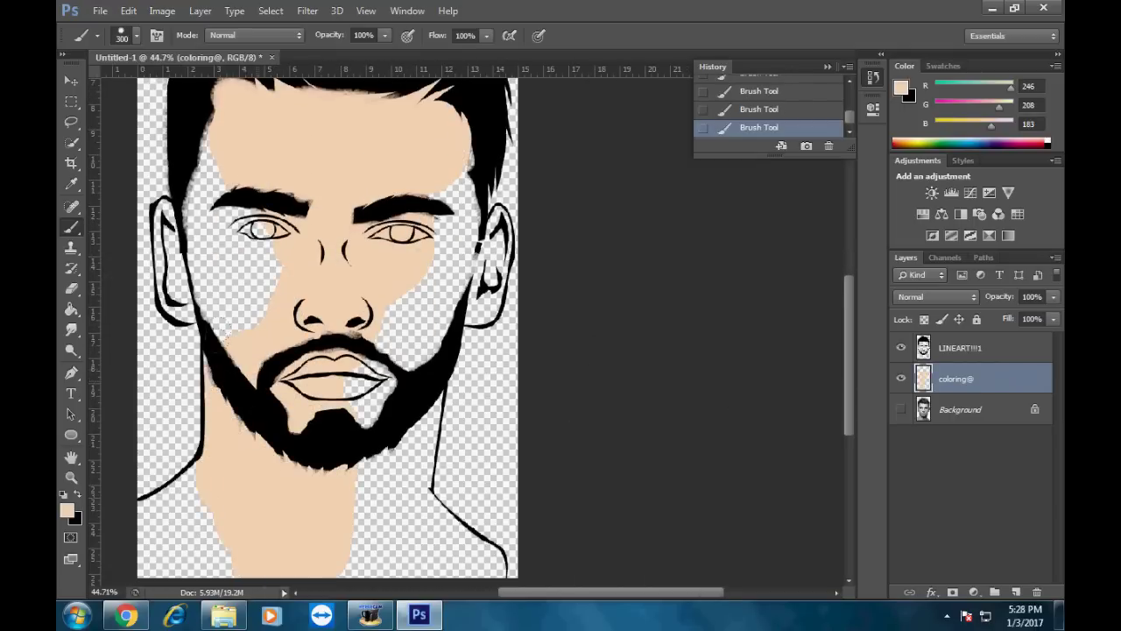
scroll(185, 366, "up", 5)
- Return to the brush and fill the lower-left neck, ear interior and upper cheek
left_click(71, 288)
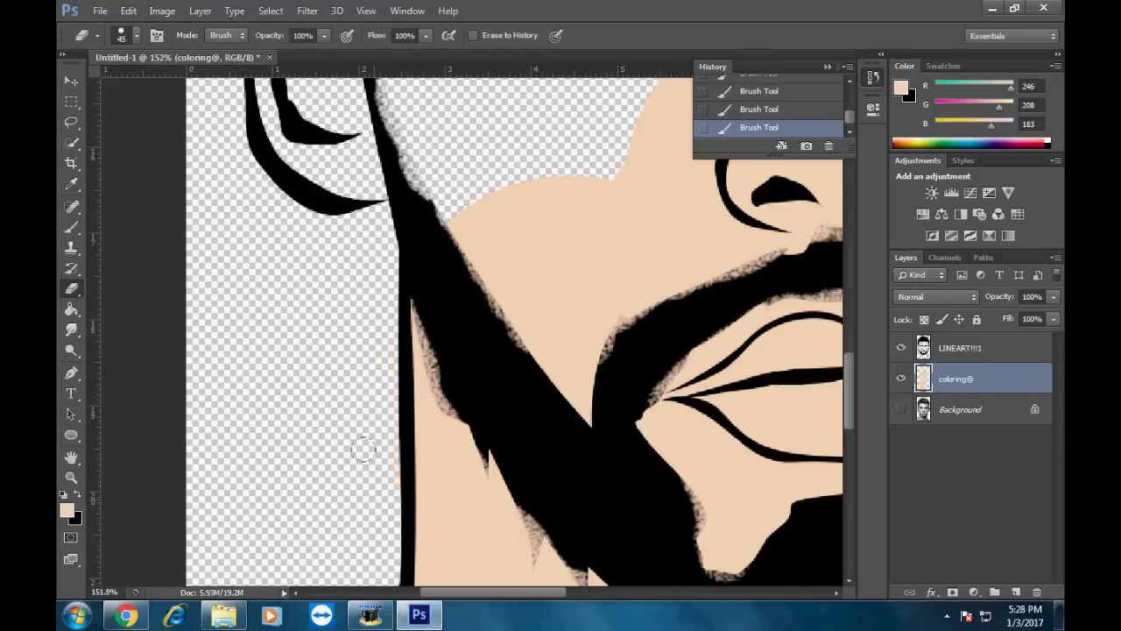
left_click(71, 227)
left_click(125, 220)
scroll(385, 392, "down", 5)
left_click_drag(385, 390, 325, 381)
scroll(398, 351, "down", 2)
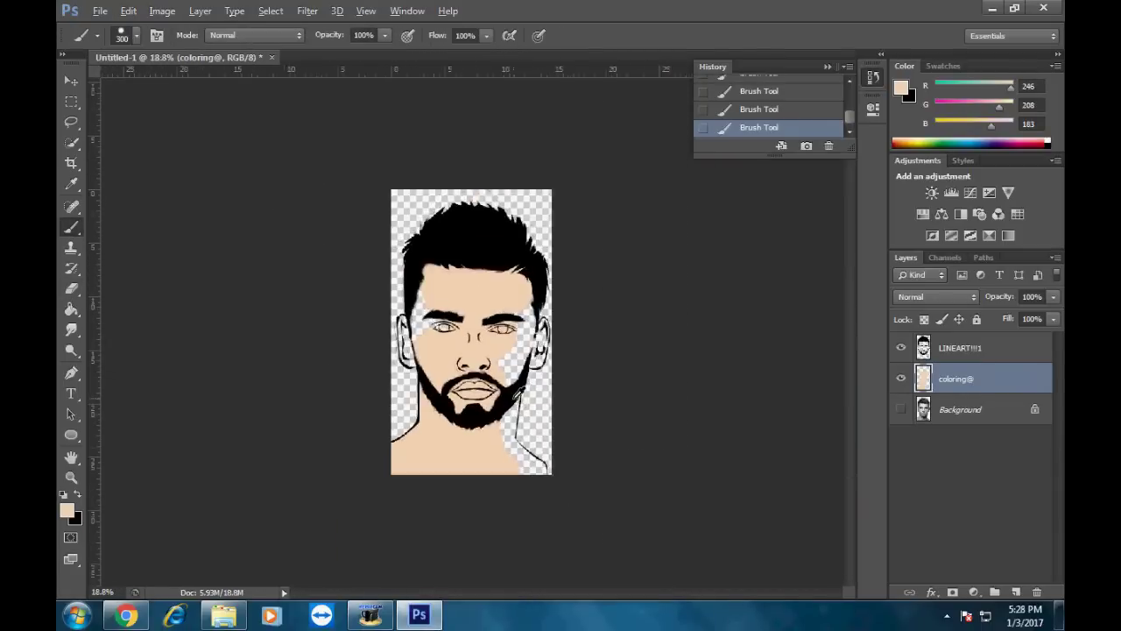
scroll(407, 337, "up", 5)
scroll(407, 338, "up", 3)
key("bracketleft")
key("bracketleft")
mouse_move(351, 472)
left_mouse_down()
mouse_move(324, 280)
mouse_move(455, 175)
left_mouse_up()
scroll(525, 350, "up", 2)
scroll(613, 307, "down", 5)
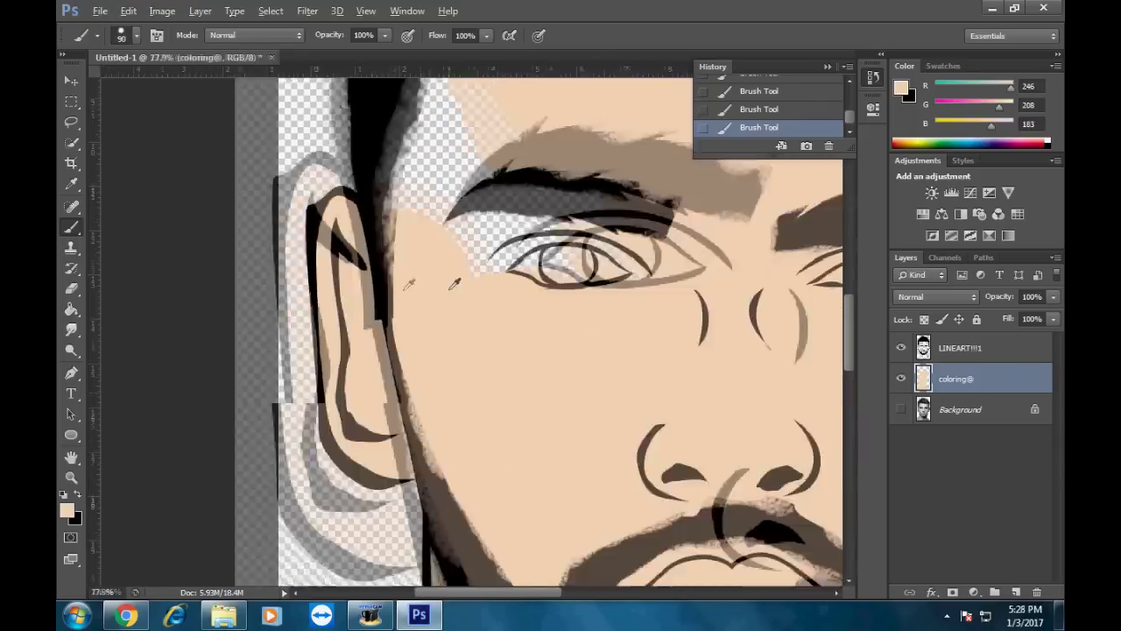
- Fill skin colour out to the right neck line and into the gaps below it
key("bracketright")
key("bracketright")
key("bracketright")
scroll(674, 386, "up", 1)
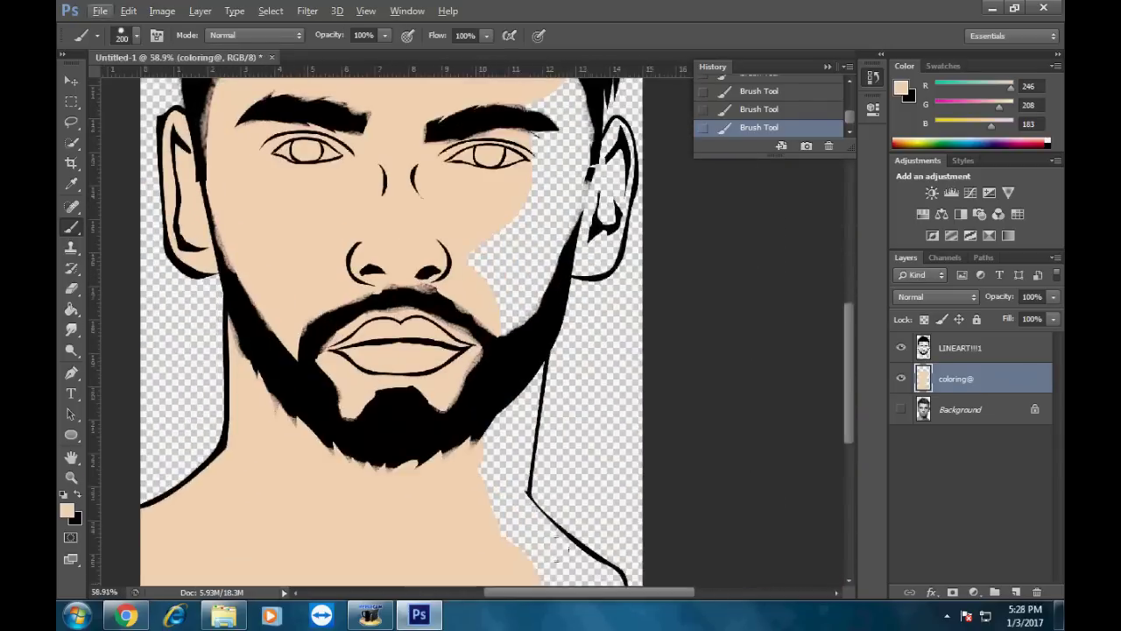
scroll(665, 411, "up", 4)
left_click_drag(354, 257, 489, 301)
key("bracketleft")
key("bracketleft")
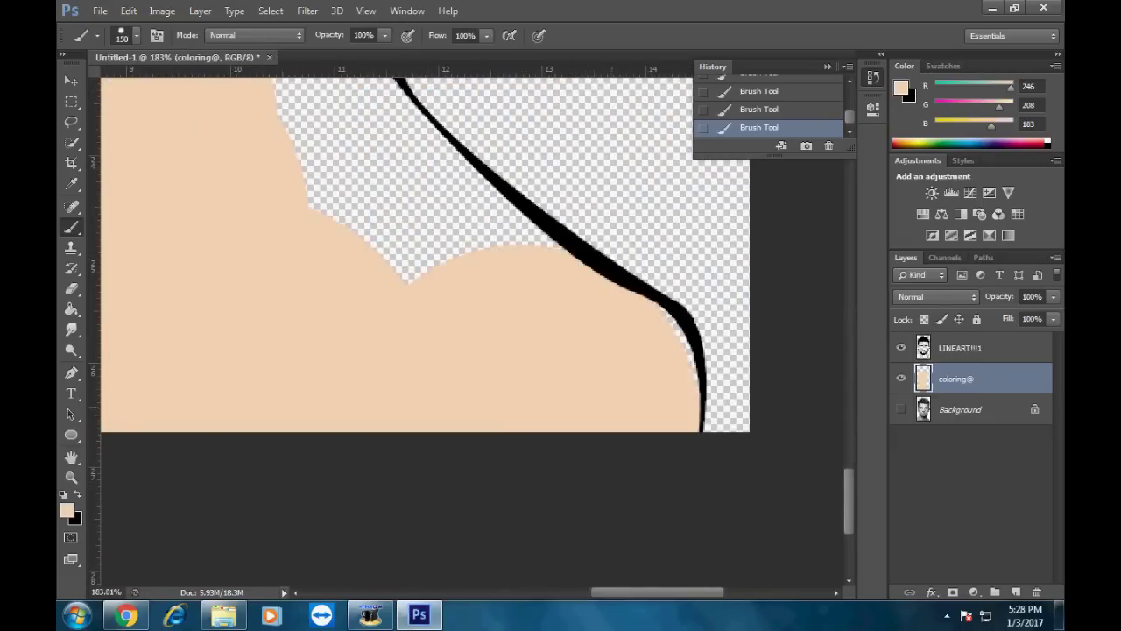
scroll(420, 333, "up", 3)
left_click_drag(508, 411, 368, 342)
left_click_drag(438, 351, 289, 253)
scroll(289, 247, "up", 3)
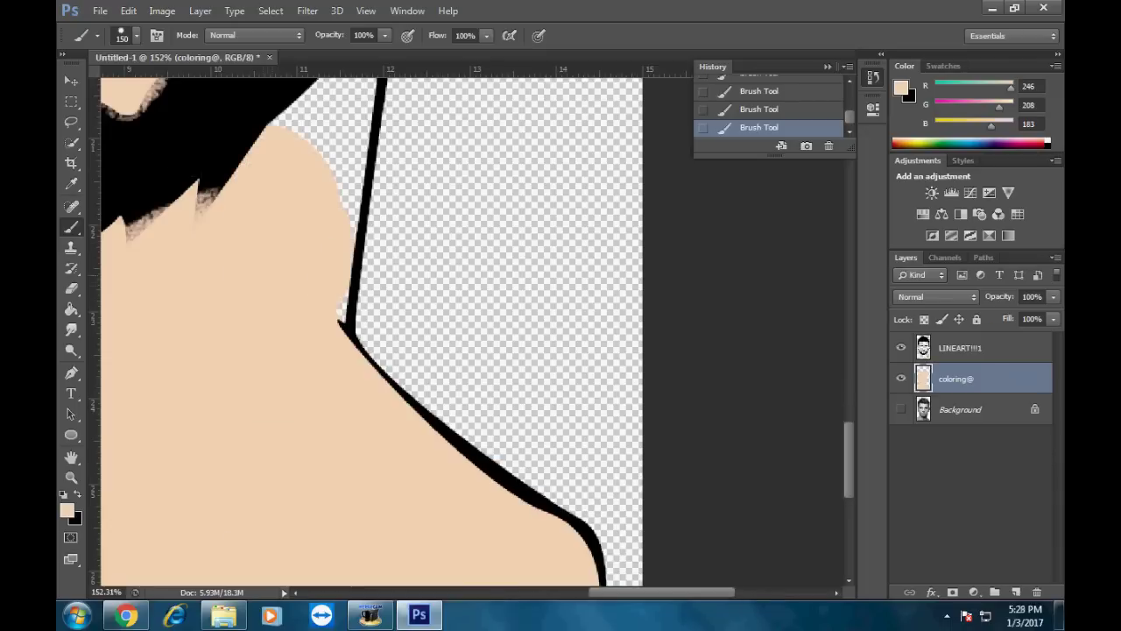
scroll(210, 230, "down", 1)
left_click_drag(210, 229, 351, 158)
scroll(350, 176, "down", 5)
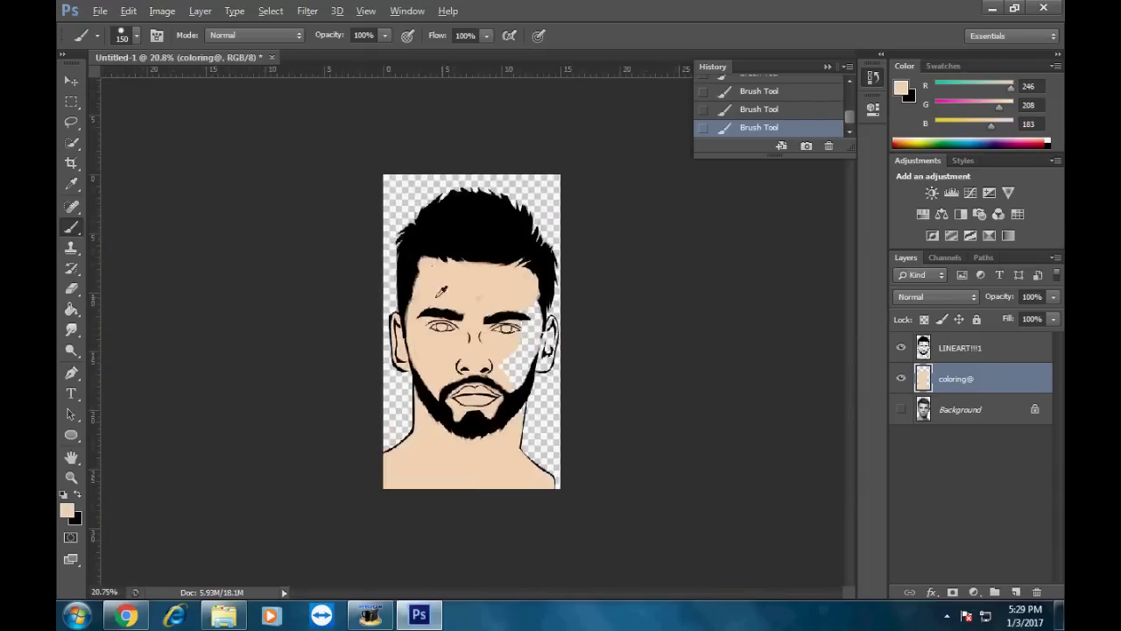
scroll(515, 376, "up", 3)
scroll(515, 377, "up", 5)
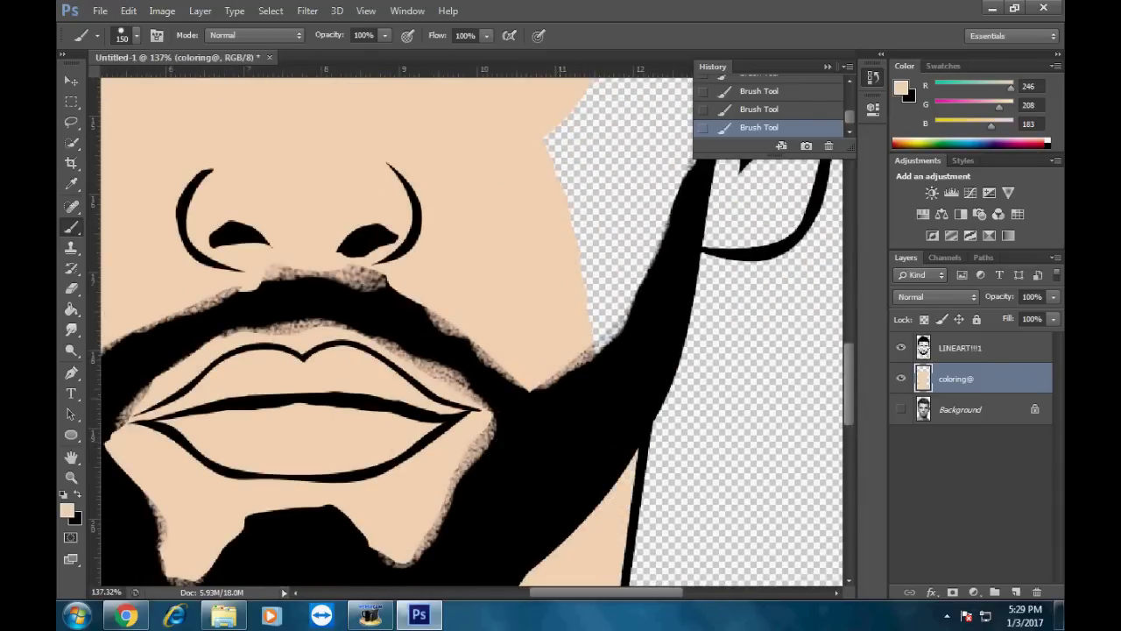
scroll(513, 113, "down", 3)
- Paint skin beside and inside the right ear with a smaller brush
left_click_drag(552, 140, 525, 411)
scroll(627, 300, "up", 4)
key("bracketleft")
key("bracketleft")
key("bracketleft")
left_click_drag(627, 300, 613, 438)
scroll(613, 438, "up", 1)
left_click_drag(692, 324, 663, 191)
scroll(663, 191, "up", 1)
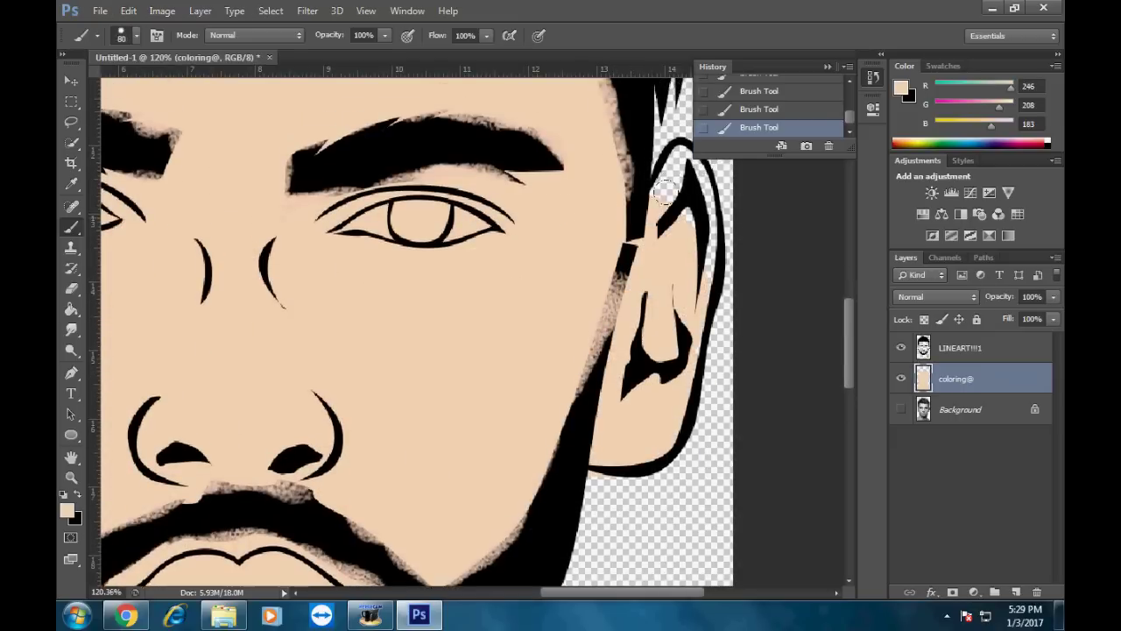
scroll(664, 191, "up", 2)
key("bracketleft")
key("bracketleft")
key("bracketleft")
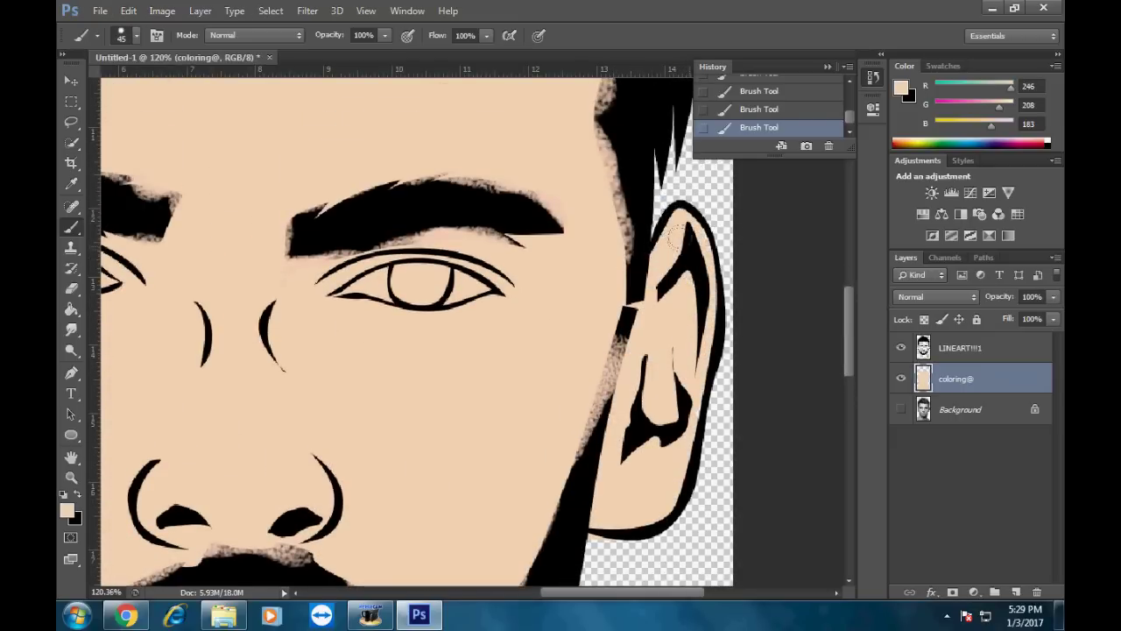
scroll(674, 234, "down", 2)
scroll(581, 321, "down", 4)
scroll(580, 320, "up", 2)
- Add a new layer clipped to coloring@ and name it SHADOWS1
key("ctrl+shift+alt+n")
left_click(944, 392, "alt")
left_click(69, 512)
left_click(1026, 338)
double_click(964, 378)
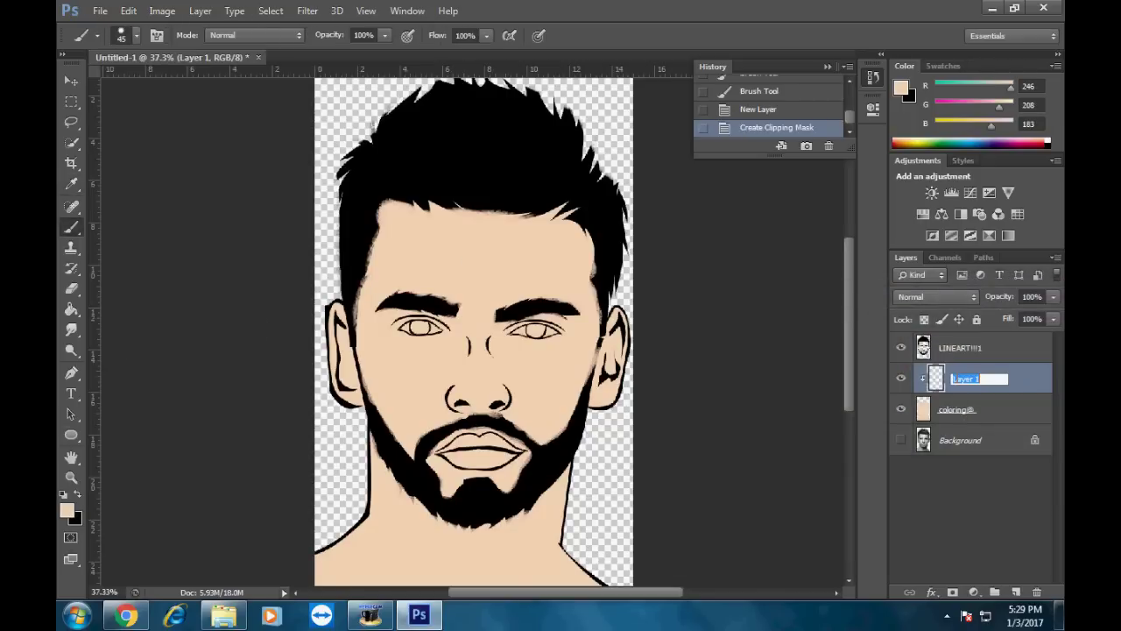
type("1")
key("Return")
left_click(72, 372)
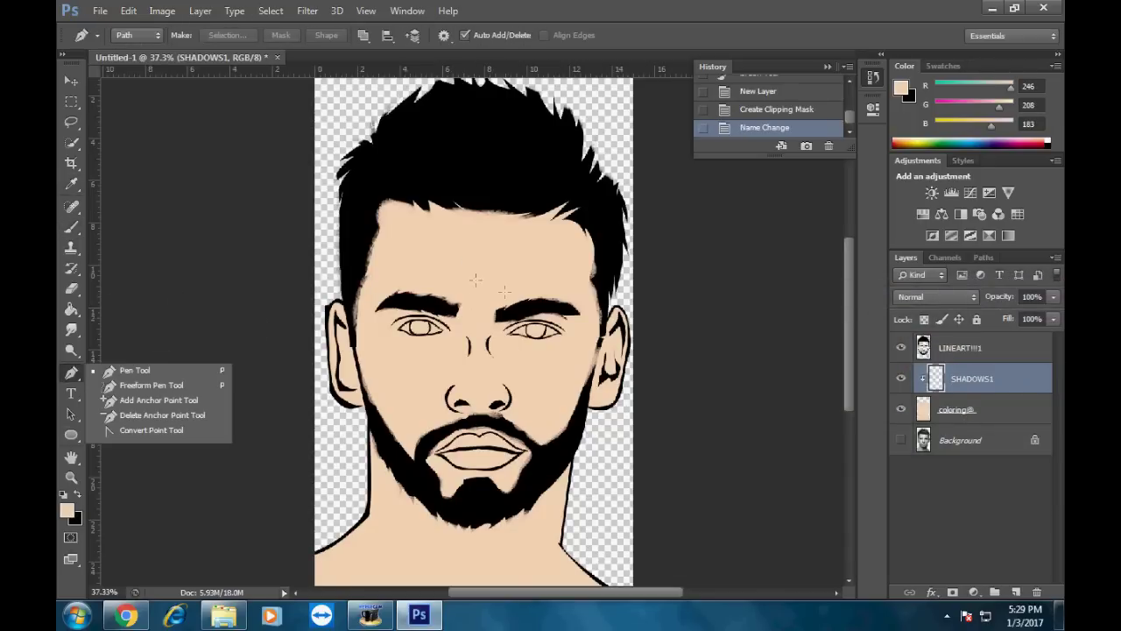
- Choose a darker skin shadow colour and start a Pen path, discarding a false start
left_click(68, 512)
left_click(728, 352)
left_click(1039, 314)
key("p")
left_click(456, 162)
left_click_drag(560, 314, 553, 372)
right_click(553, 372)
left_click(587, 250)
left_click(517, 153)
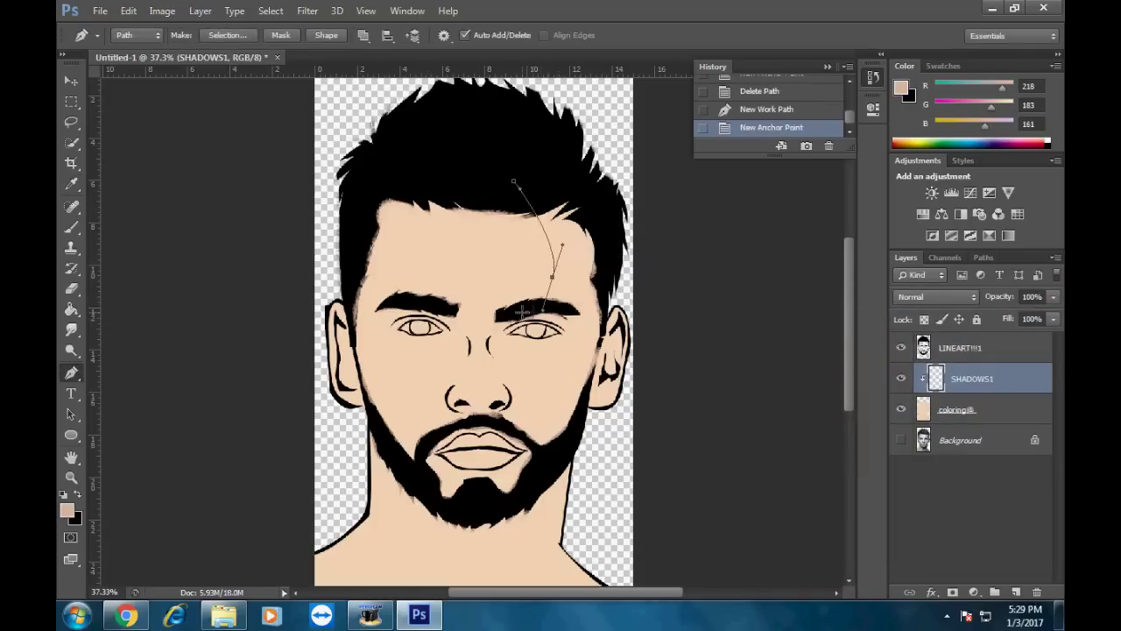
right_click(547, 228)
left_click(582, 254)
- Trace a closed shadow path down the face sides and along the beard line
left_click(528, 181)
left_click(554, 247)
left_click_drag(550, 289, 524, 301)
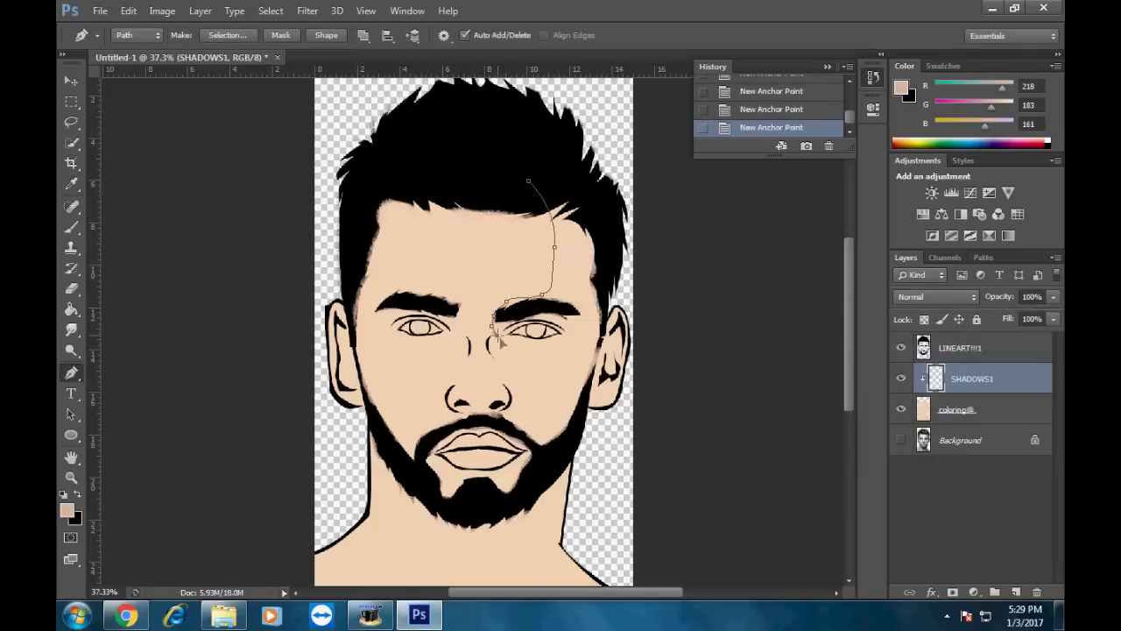
left_click(549, 362)
left_click(548, 385)
scroll(540, 400, "down", 1)
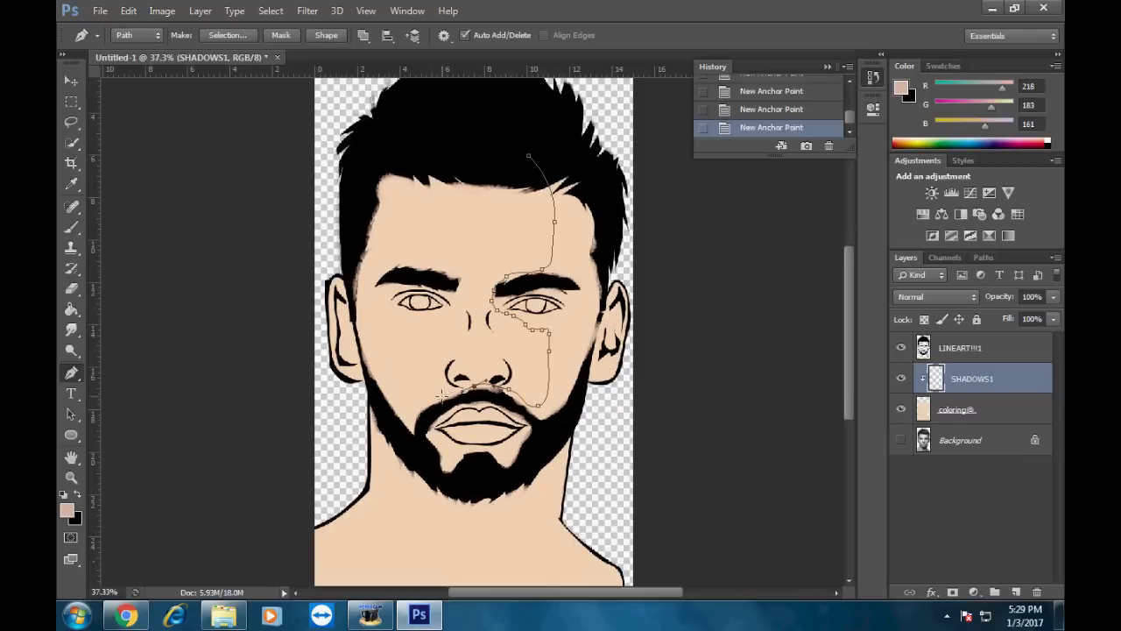
left_click(782, 92)
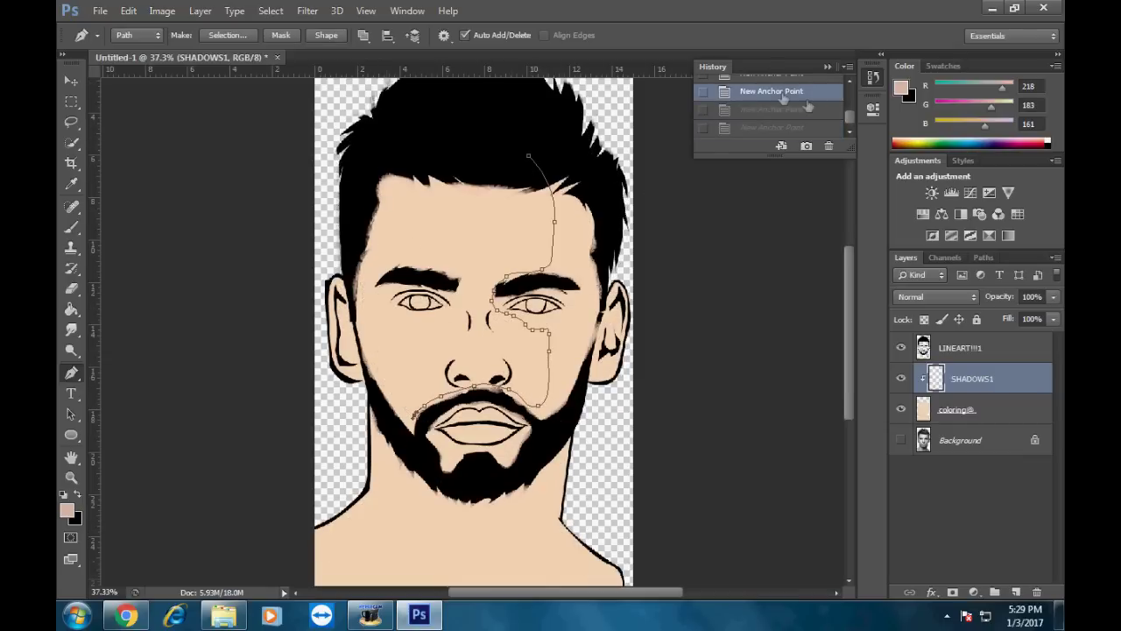
left_click(393, 373)
left_click(412, 279)
left_click_drag(406, 450, 504, 499)
left_click(530, 155)
- Fill the path with the shadow colour, delete the path, and check the shading
right_click(550, 139)
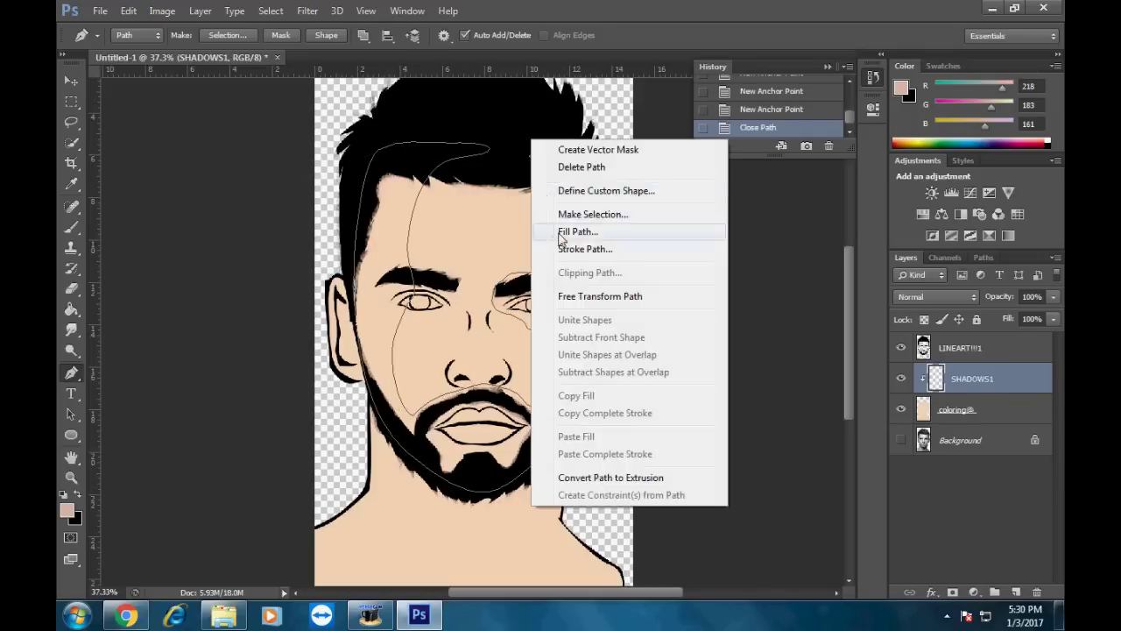
left_click(601, 218)
key("Return")
key("Delete")
scroll(499, 348, "down", 5)
scroll(499, 348, "up", 5)
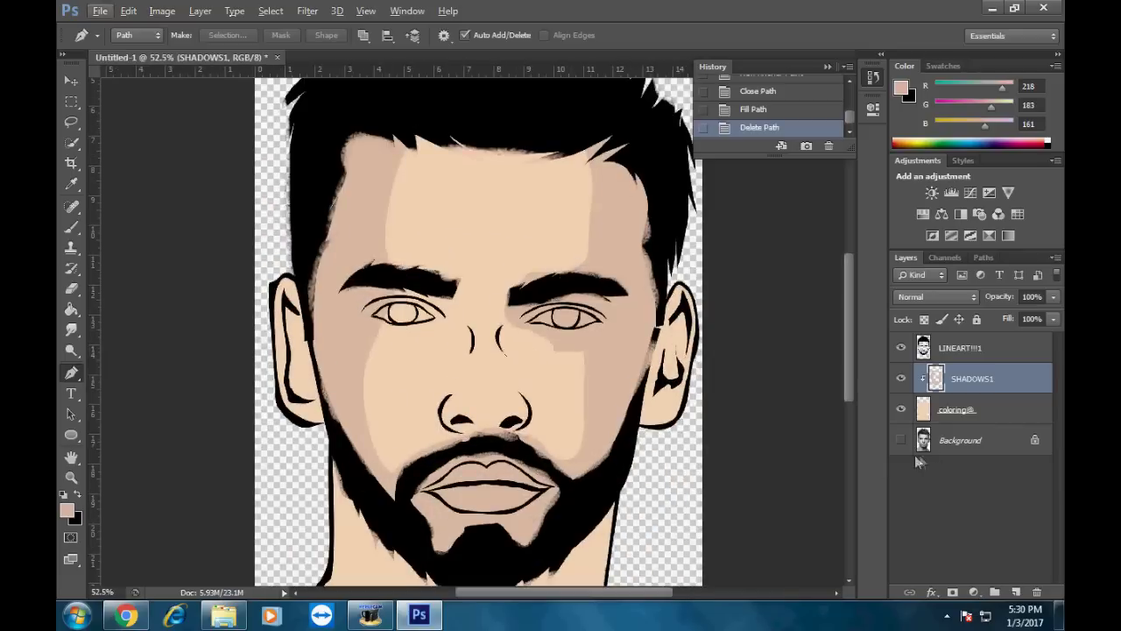
left_click(900, 378)
left_click(956, 409)
left_click(1015, 592)
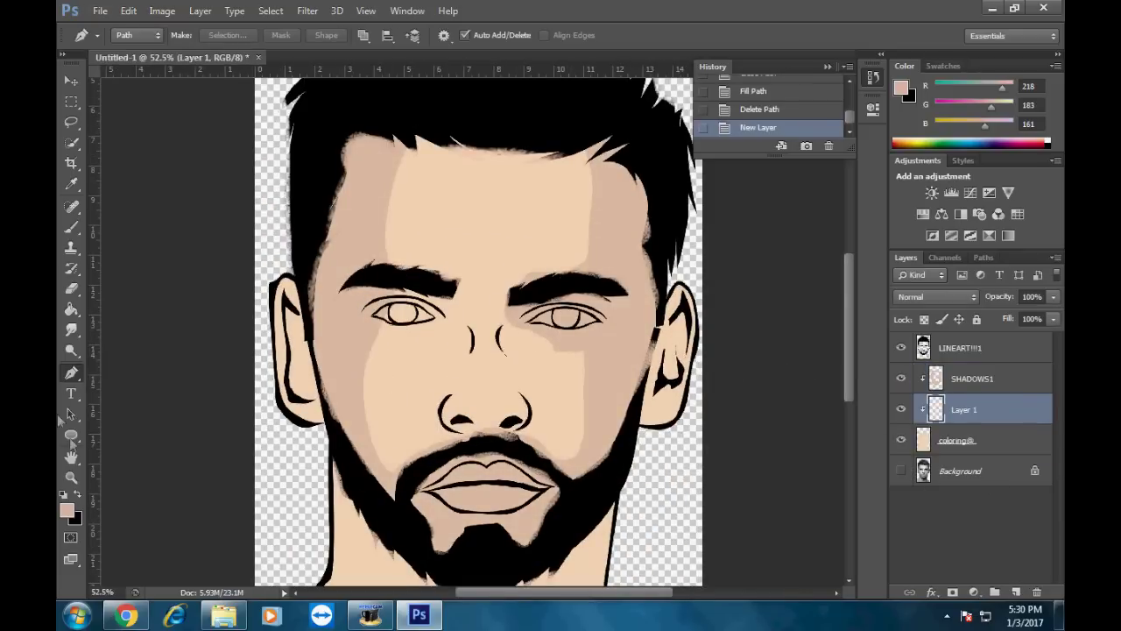
- Choose a lighter second shadow tone and trace a closed Pen path across the forehead
left_click(67, 510)
left_click(1039, 313)
right_click(71, 373)
left_click(150, 365)
left_click(516, 138)
left_click(540, 214)
left_click(522, 262)
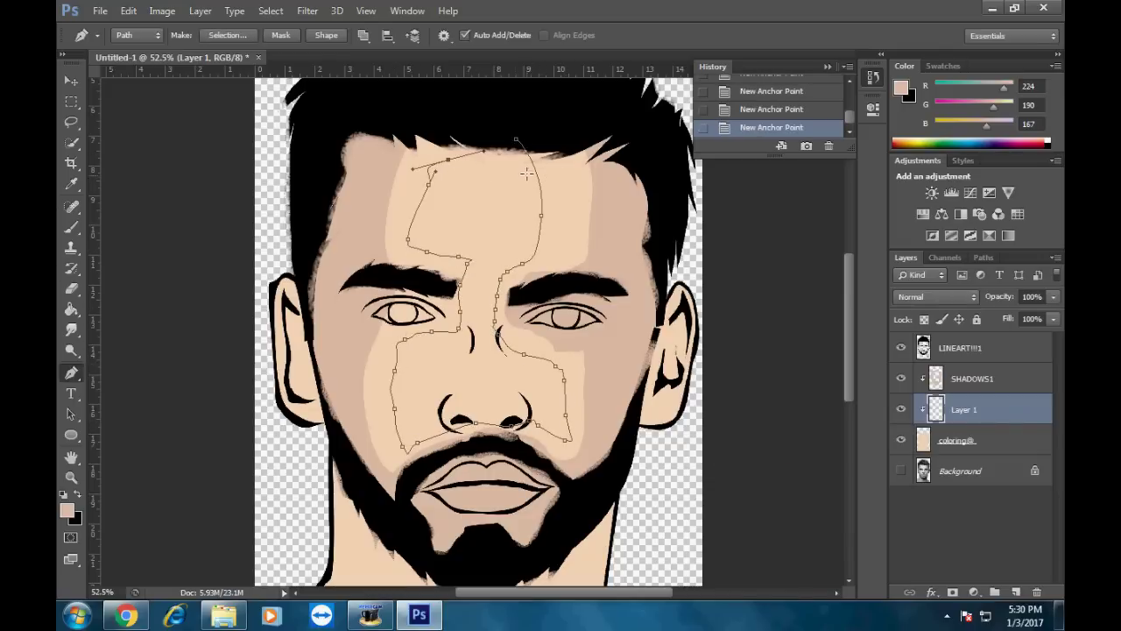
left_click(516, 141)
- Trace a Pen path down the left jaw, round the chin and up the right face
left_click(433, 118)
left_click(357, 167)
left_click(330, 336)
left_click(395, 540)
left_click(460, 569)
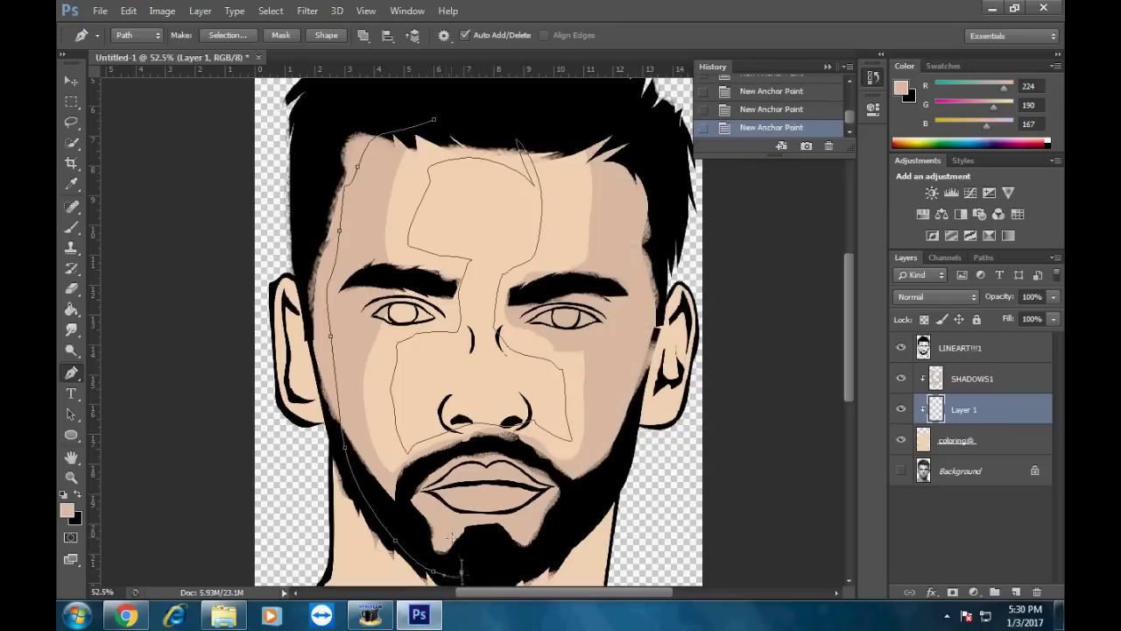
left_click(595, 486)
left_click(644, 263)
left_click(432, 119)
- Fill the face path with the lighter tone, then undo the fill and delete the path
right_click(476, 154)
left_click(517, 237)
left_click(663, 148)
key("ctrl+z")
key("Delete")
- Start a curved path down the forehead, then abandon and delete it
left_click(515, 136)
left_click_drag(531, 232, 515, 283)
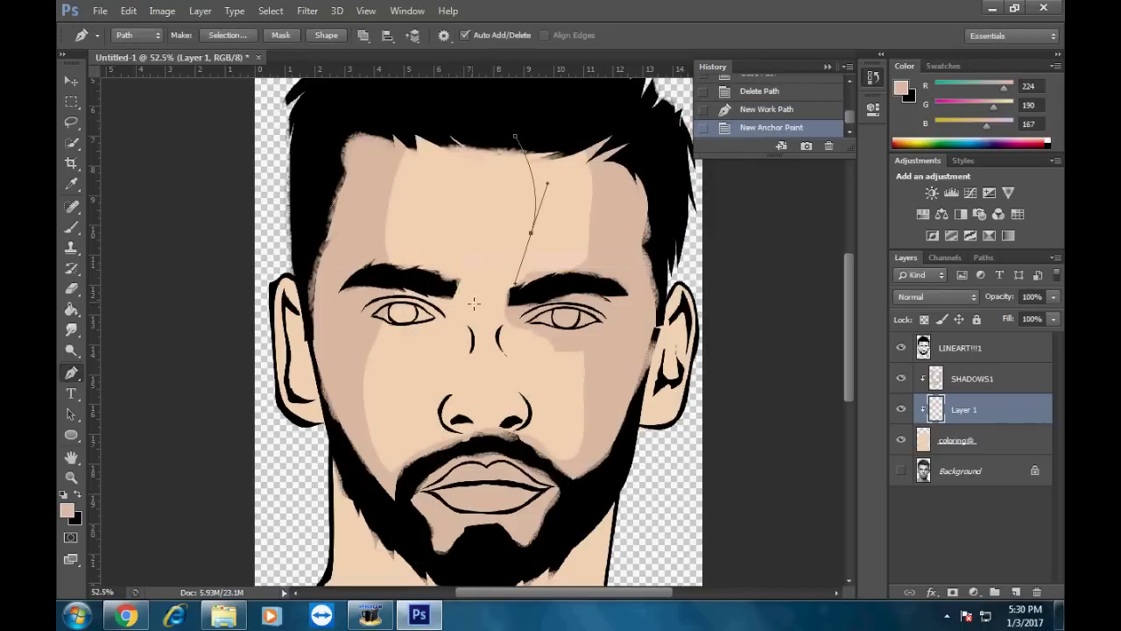
left_click(520, 363)
right_click(590, 394)
left_click(631, 210)
left_click(382, 154)
- Trace a new path across the forehead, up the right cheek and temple to the hairline
left_click(468, 159)
left_click(536, 190)
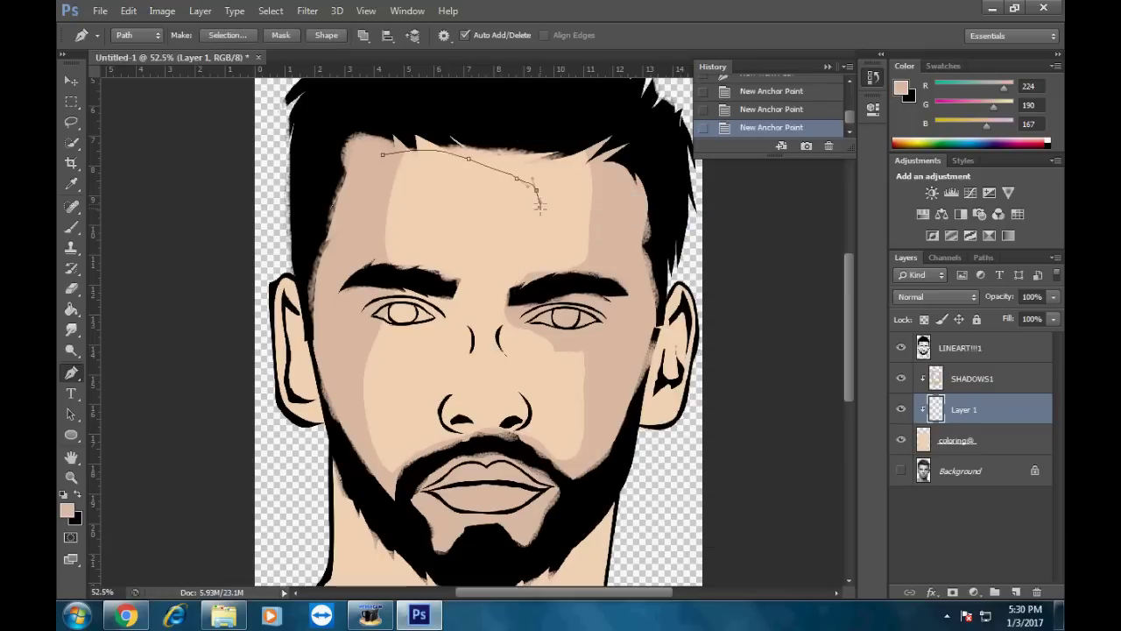
left_click(589, 472)
left_click(600, 394)
left_click(601, 270)
left_click(615, 164)
left_click(565, 102)
- Fill the new path with the lighter shadow tone and delete the work path
right_click(590, 190)
left_click(630, 271)
key("Return")
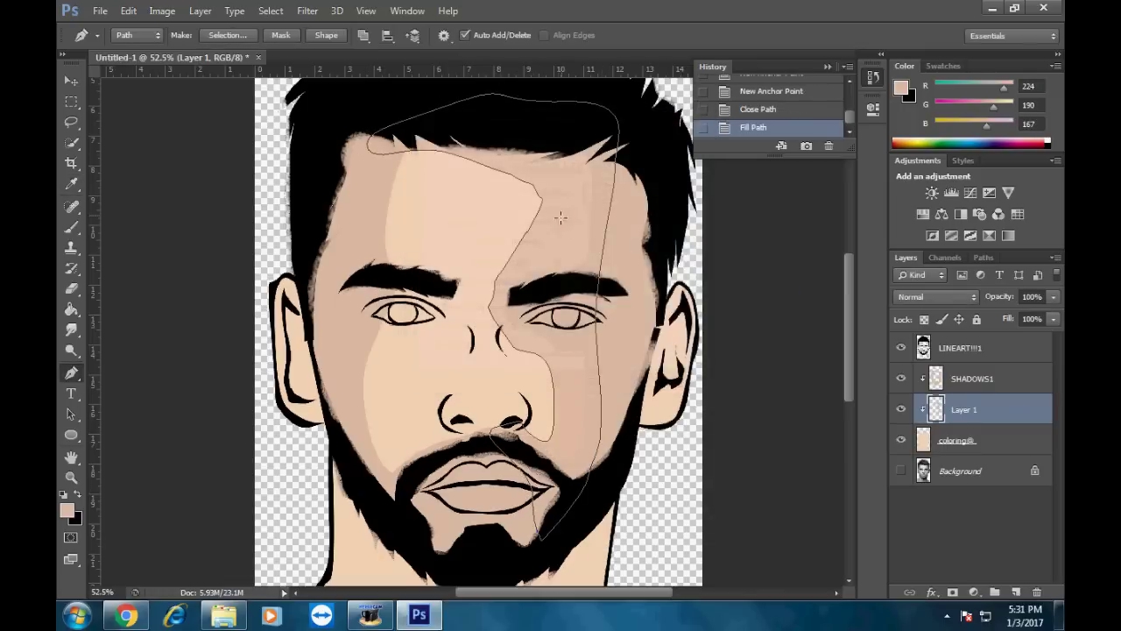
right_click(557, 210)
left_click(587, 220)
scroll(520, 280, "down", 3)
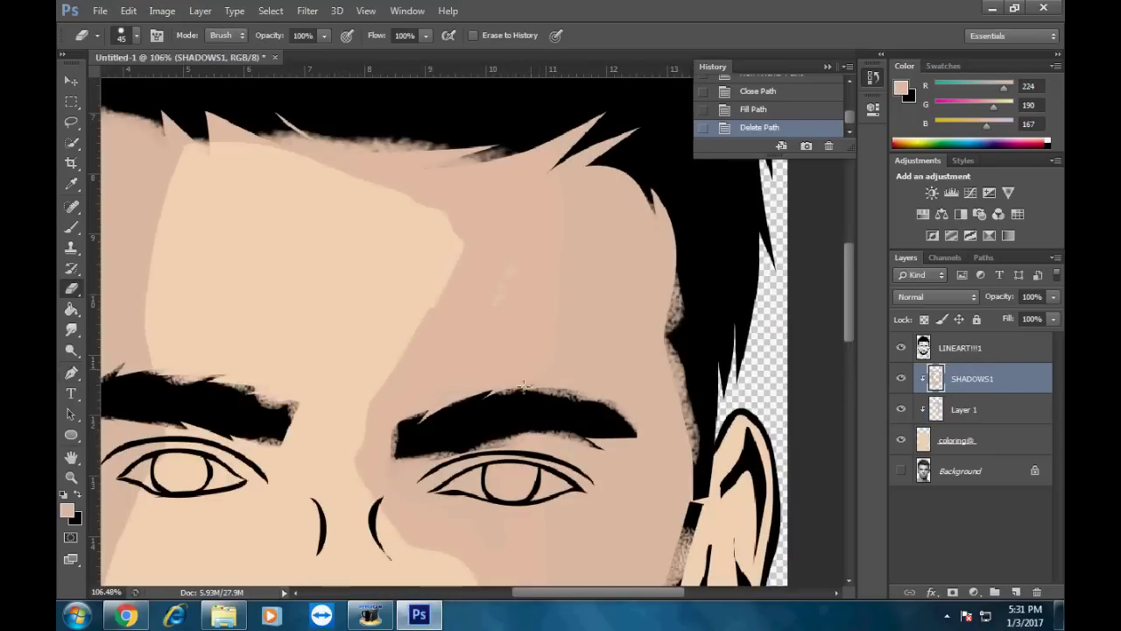
- Erase small bits of the shadow edge, then select the lighter shadow layer
left_click(522, 385)
scroll(506, 412, "down", 3)
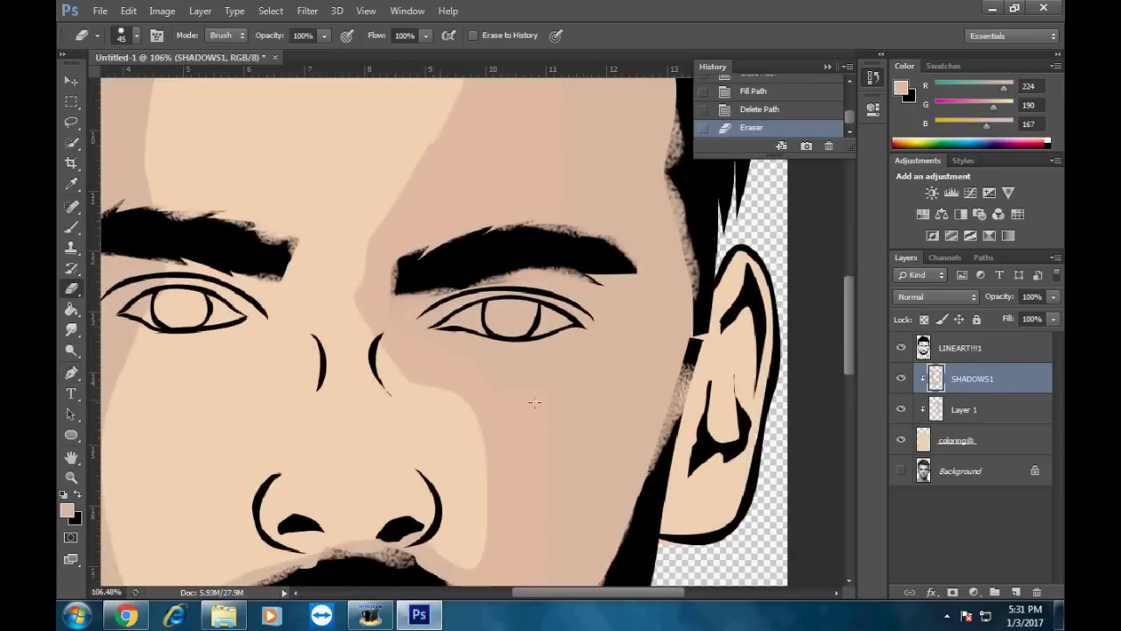
left_click(488, 393)
scroll(488, 393, "down", 1)
scroll(472, 411, "down", 2)
key("alt+bracketleft")
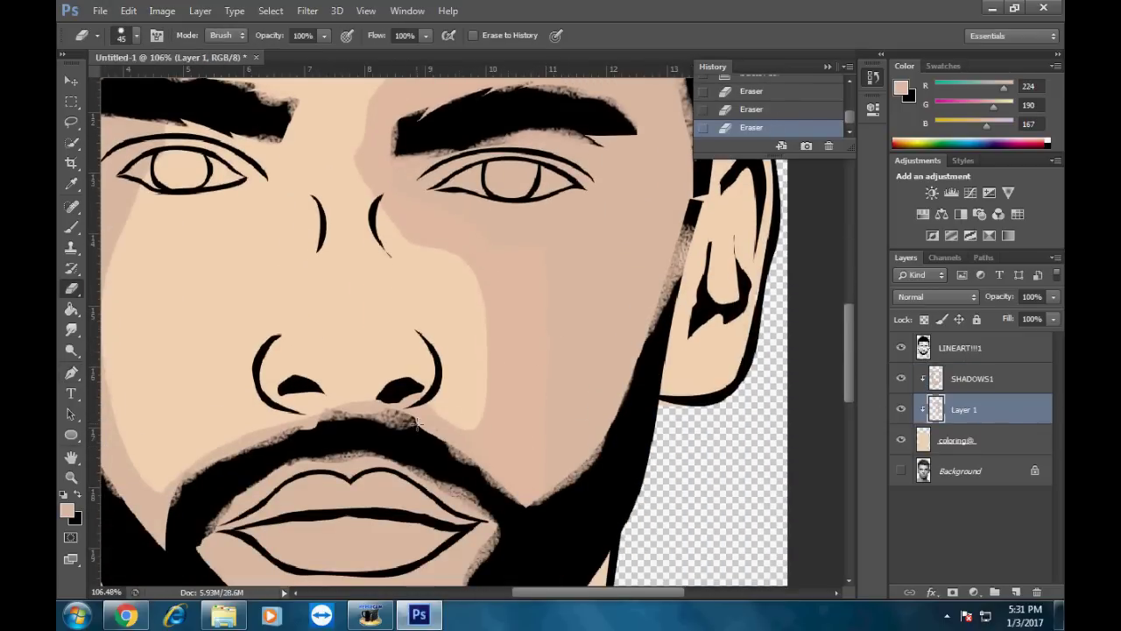
scroll(480, 331, "down", 5)
scroll(460, 311, "up", 6)
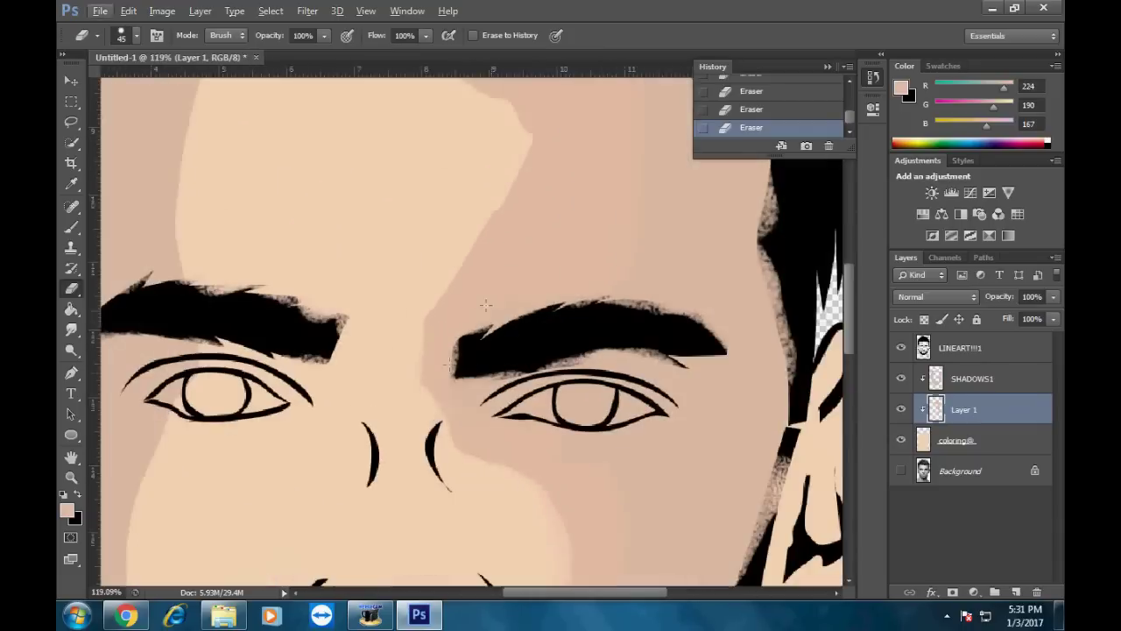
- Erase shadow along the brow bridge and near the hairline, checking by toggling skin visibility
left_click_drag(460, 311, 511, 155)
scroll(418, 416, "up", 3)
left_click_drag(420, 283, 196, 154)
scroll(132, 149, "down", 3)
scroll(468, 257, "down", 2)
scroll(467, 258, "up", 2)
scroll(468, 257, "down", 1)
left_click(901, 440)
left_click(72, 372)
- Delete the old face path and start a new path at the left eyebrow
left_click(499, 172)
left_click(438, 265)
right_click(492, 229)
left_click(521, 255)
left_click(396, 316)
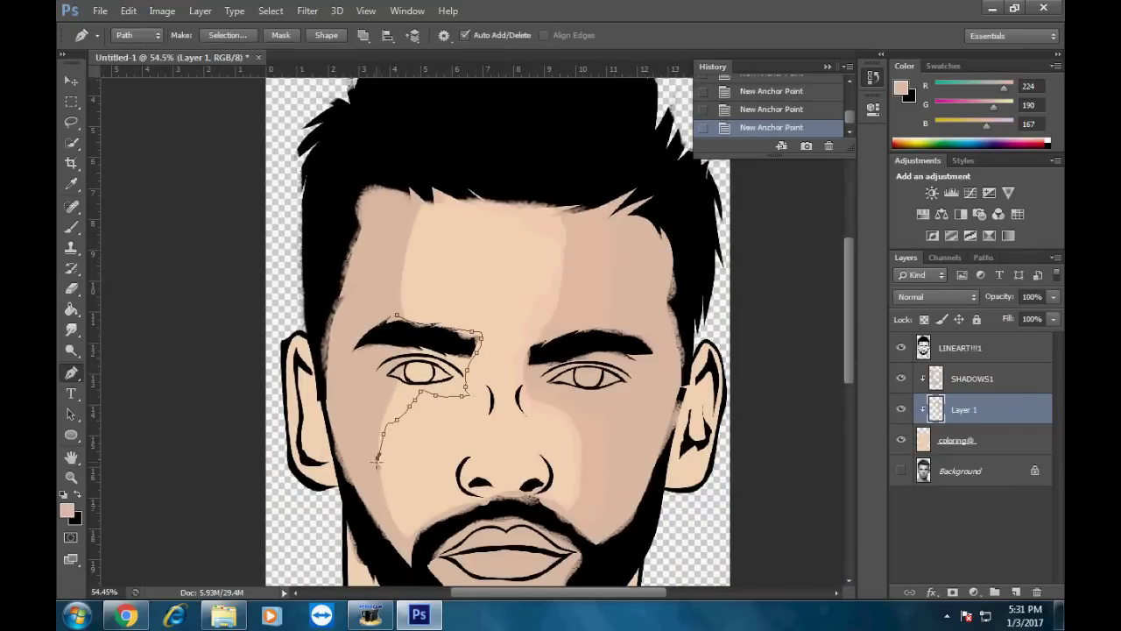
- Sample a darker skin tone as the shadow colour and move to the SHADOWS1 layer
left_click(68, 509)
left_click(393, 214)
key("Return")
key("alt+]")
left_click(67, 510)
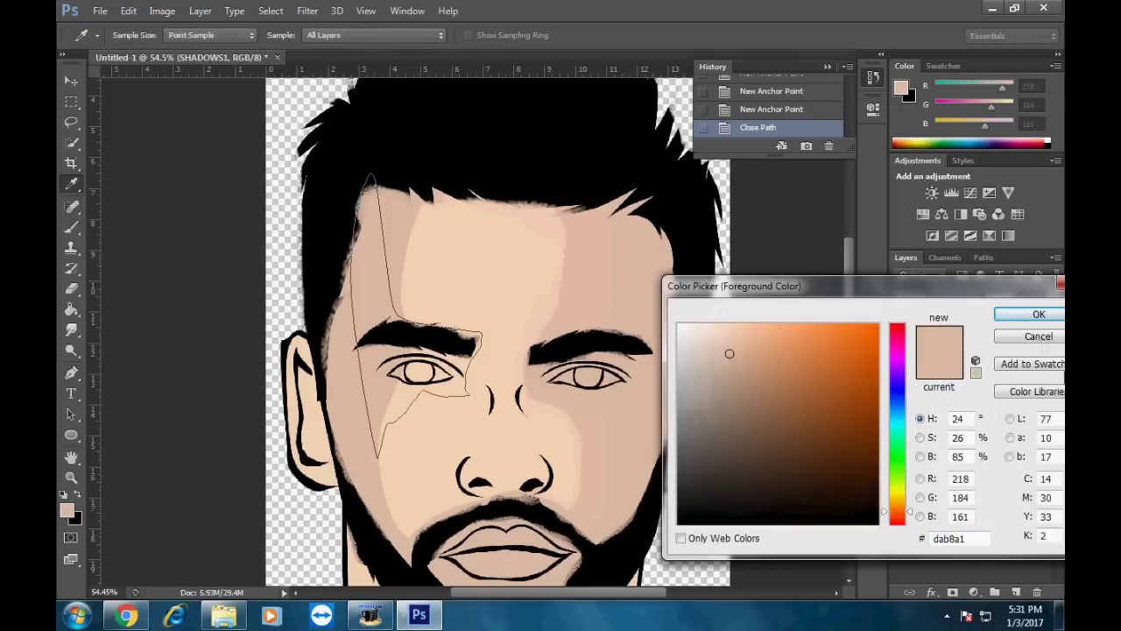
right_click(456, 204)
left_click(538, 300)
- Fill the path under the left eye with the shadow colour and clear the path
left_click(663, 150)
right_click(497, 220)
left_click(500, 255)
key("ctrl+0")
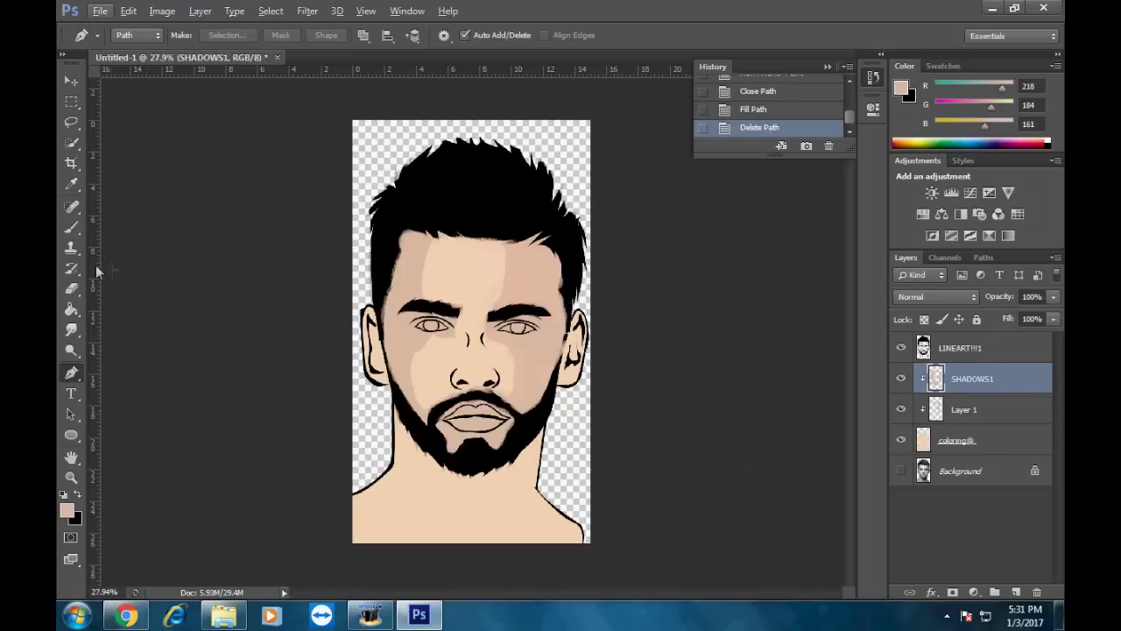
- Erase part of the new shadow with an enlarged Eraser
right_click(72, 289)
left_click(114, 283)
scroll(422, 351, "up", 5)
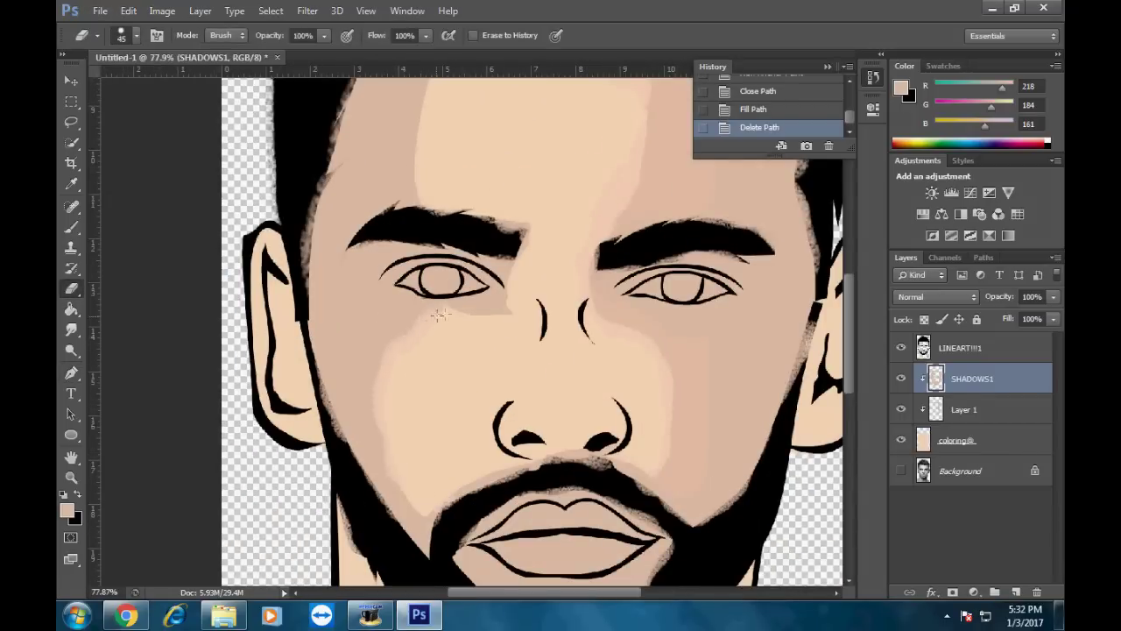
key("bracketright")
left_click(558, 265)
scroll(558, 264, "down", 3)
scroll(430, 170, "up", 2)
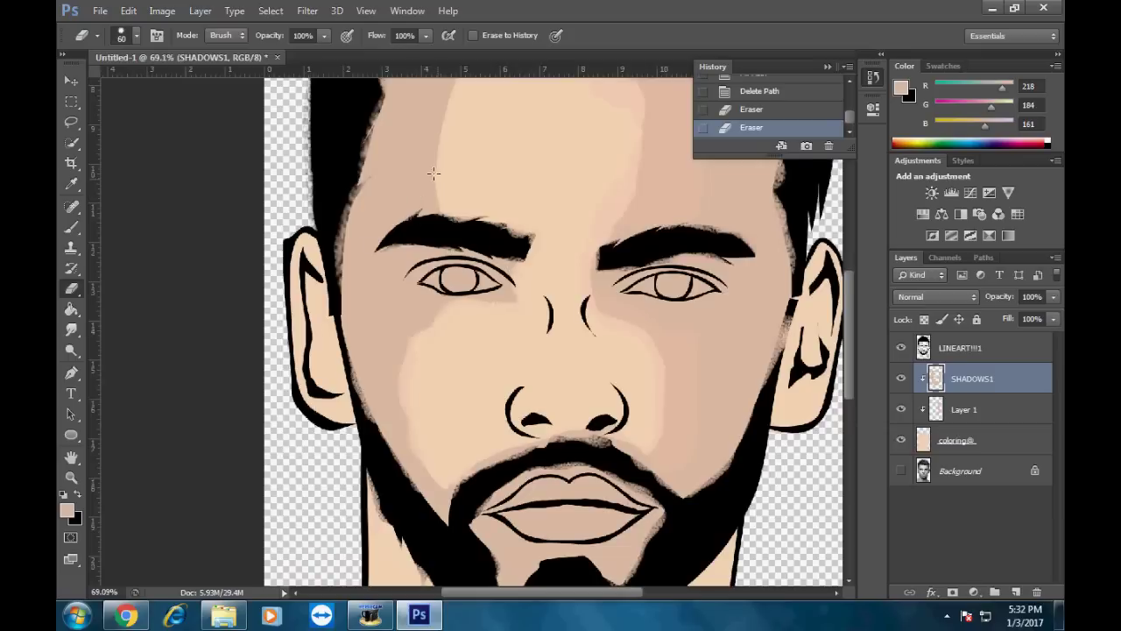
scroll(453, 171, "up", 1)
scroll(459, 169, "down", 2)
scroll(569, 267, "down", 3)
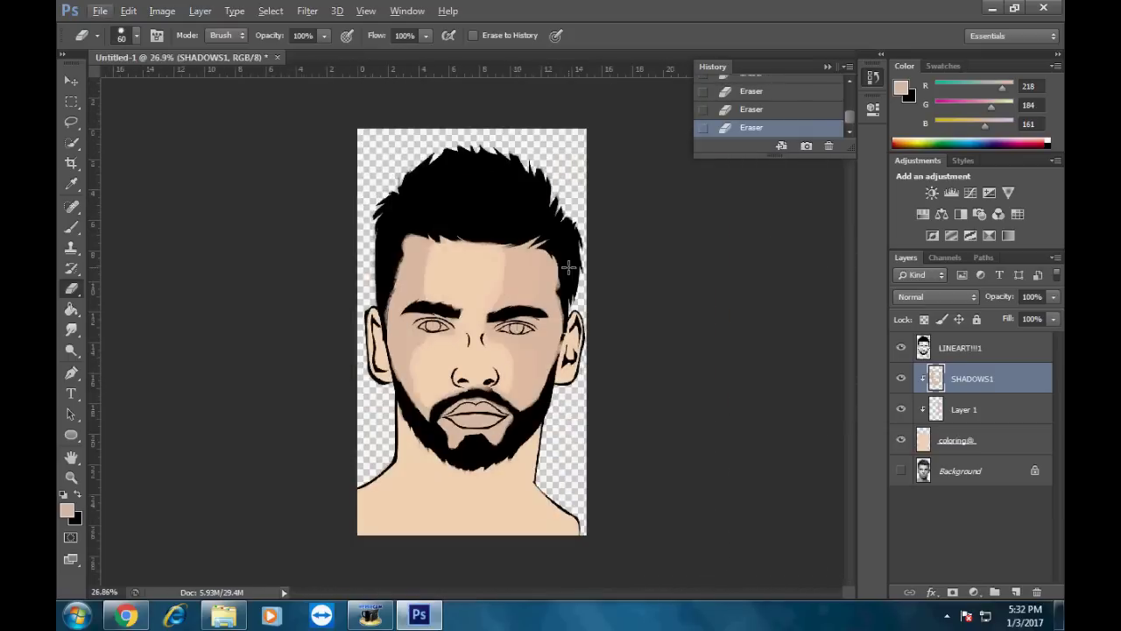
- Plot Pen path anchors down the forehead
right_click(72, 226)
scroll(485, 282, "up", 2)
right_click(72, 372)
left_click(114, 371)
left_click(451, 200)
left_click(426, 280)
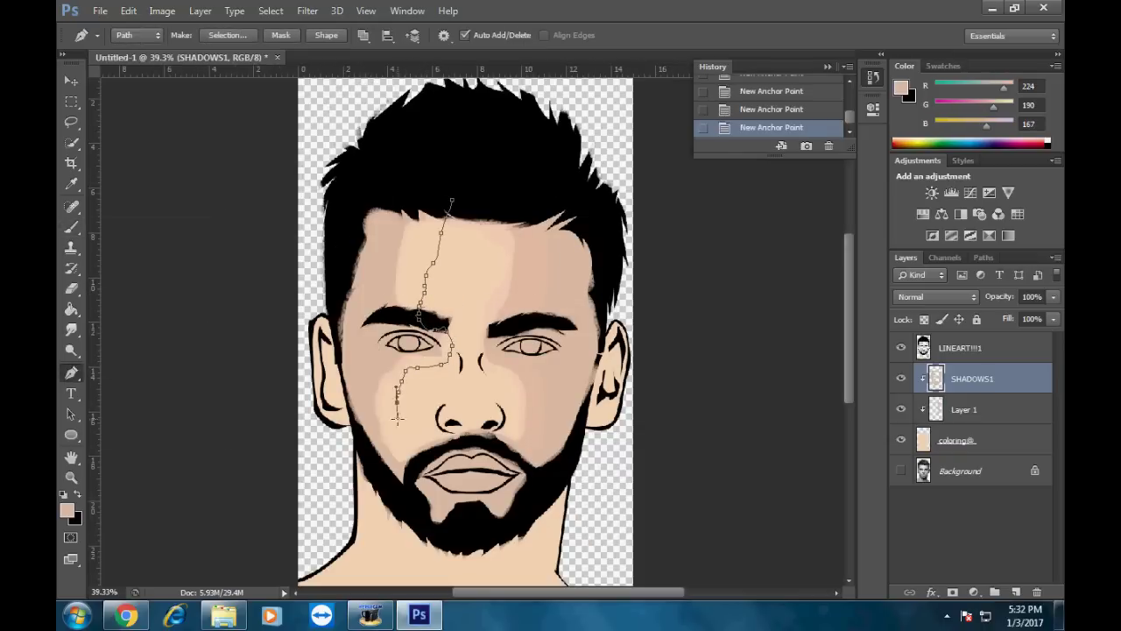
- On Layer 1, reset colours and sample a skin colour from the canvas
key("alt+bracketleft")
right_click(497, 305)
key("Escape")
key("d")
key("i")
left_click(67, 508)
key("Return")
- Fill the forehead path with the sampled skin colour and delete the path
right_click(413, 150)
left_click(455, 242)
key("Return")
right_click(508, 231)
left_click(550, 257)
- Erase the hard edges of the nose-bridge highlight with the Eraser
right_click(71, 289)
left_click(114, 289)
left_click_drag(512, 388, 496, 429)
scroll(491, 411, "down", 2)
scroll(469, 375, "down", 1)
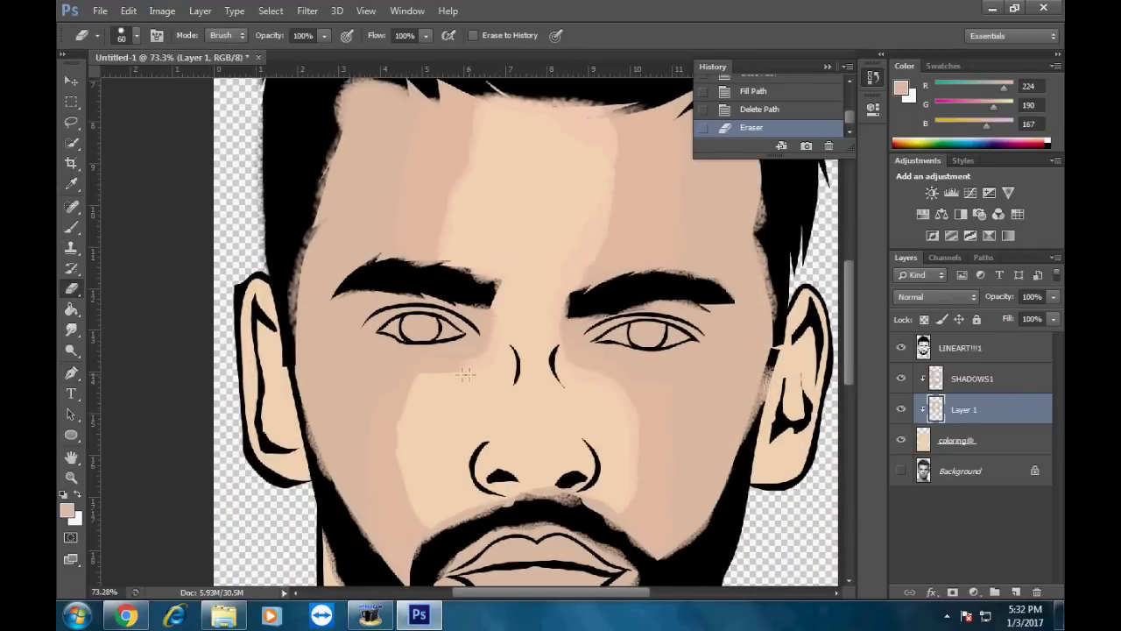
left_click_drag(455, 511, 469, 507)
scroll(565, 451, "down", 5)
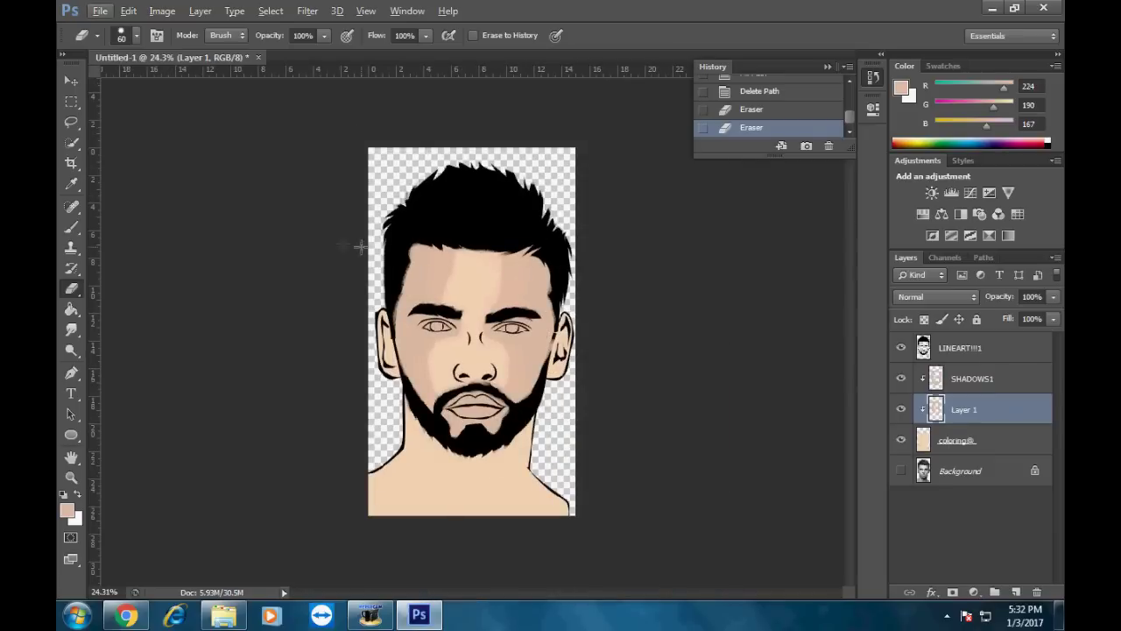
right_click(72, 372)
left_click(123, 366)
scroll(473, 262, "up", 5)
- Pen-outline a wide loop of anchors around the forehead
left_click(540, 283)
left_click(510, 224)
left_click(403, 233)
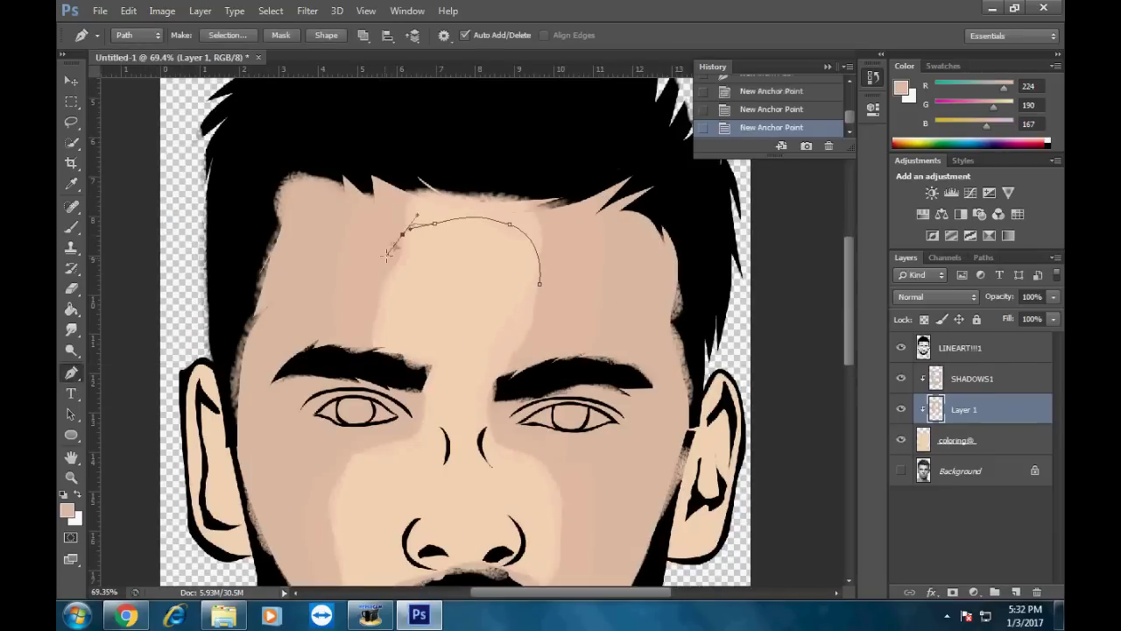
left_click(549, 200)
left_click(397, 175)
left_click(352, 271)
left_click(407, 374)
left_click(561, 350)
left_click(568, 248)
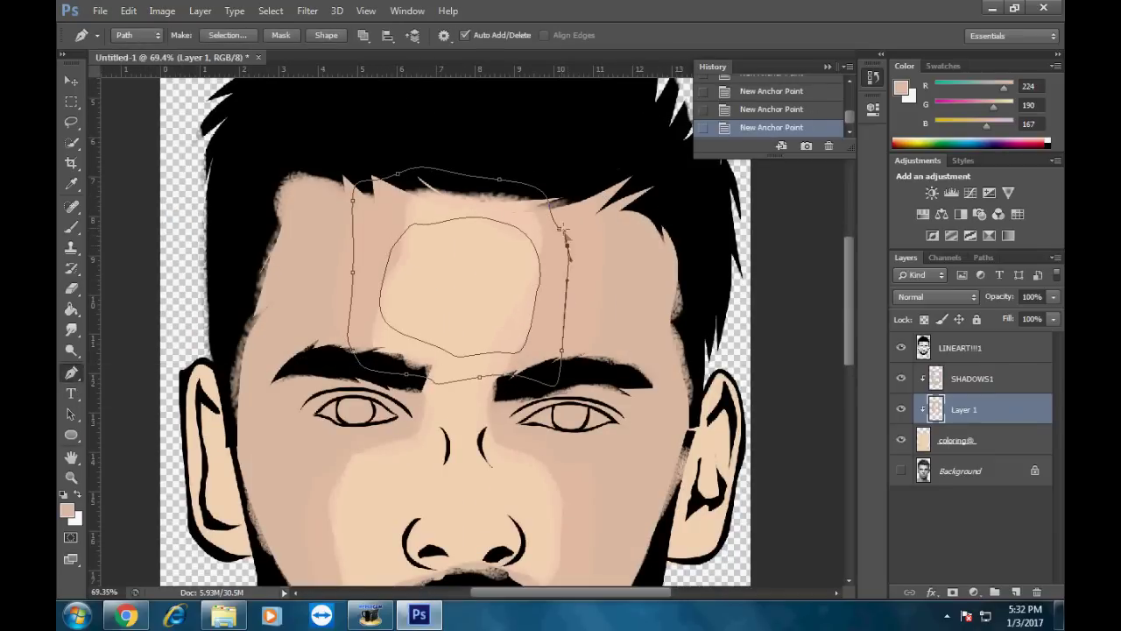
- Close the forehead outline, then undo the darker fill and delete the old path
right_click(569, 248)
left_click(613, 280)
key("Return")
key("BackSpace")
- Outline a smaller forehead area, make it a selection, and delete it to lighter skin
left_click(522, 251)
left_click(453, 225)
right_click(519, 331)
left_click(561, 289)
left_click(645, 164)
key("Delete")
key("ctrl+d")
scroll(523, 175, "down", 1)
scroll(490, 259, "down", 2)
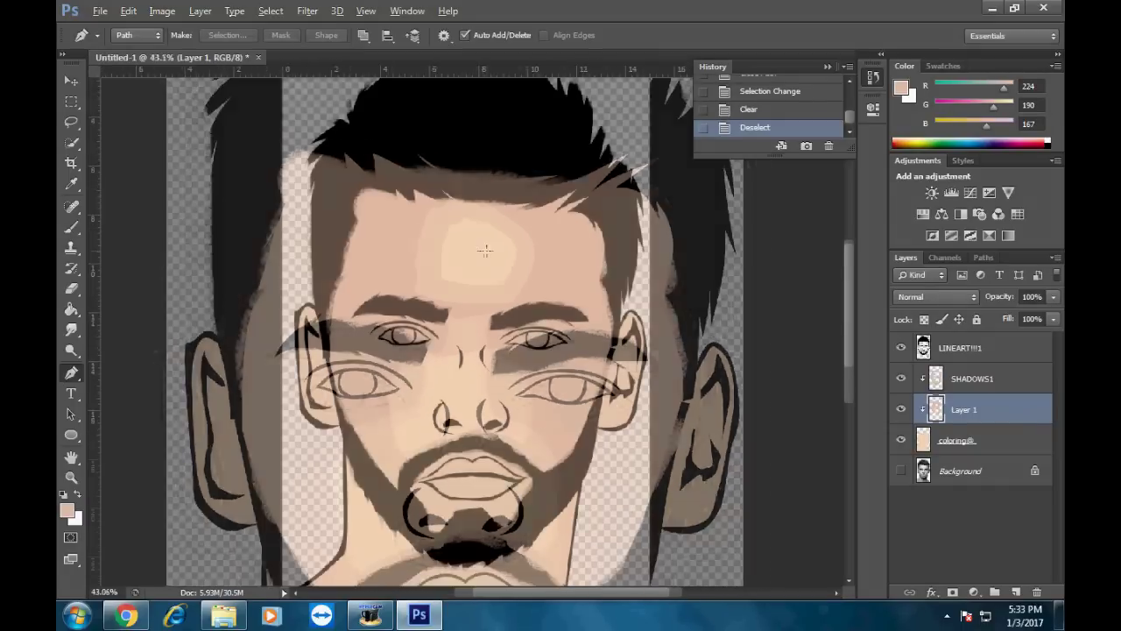
- Erase the shadow between the eyebrows and the forehead patch
right_click(71, 288)
left_click(188, 281)
scroll(459, 287, "up", 2)
left_click_drag(459, 287, 428, 241)
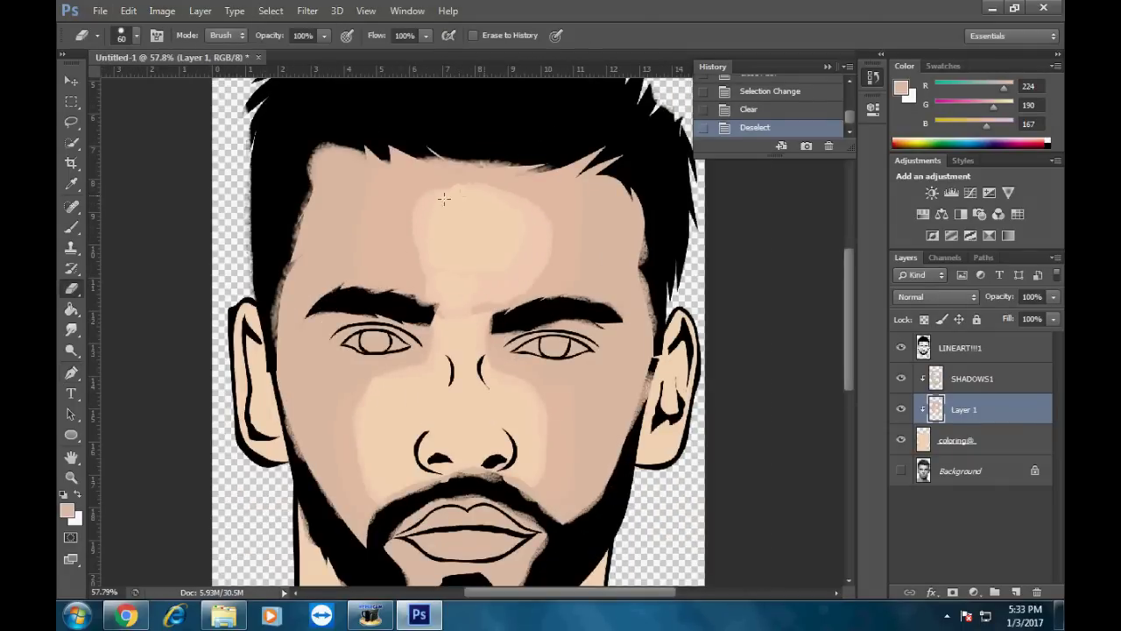
scroll(459, 289, "down", 3)
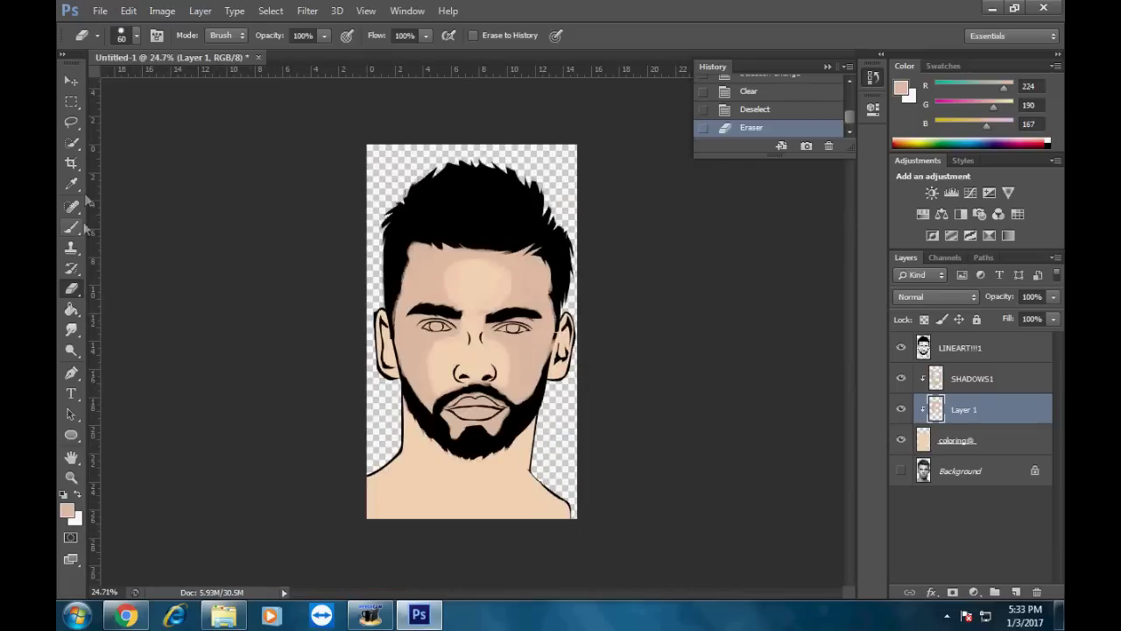
- Pick a slightly lighter skin foreground colour
right_click(71, 226)
scroll(500, 251, "up", 4)
left_click(67, 511)
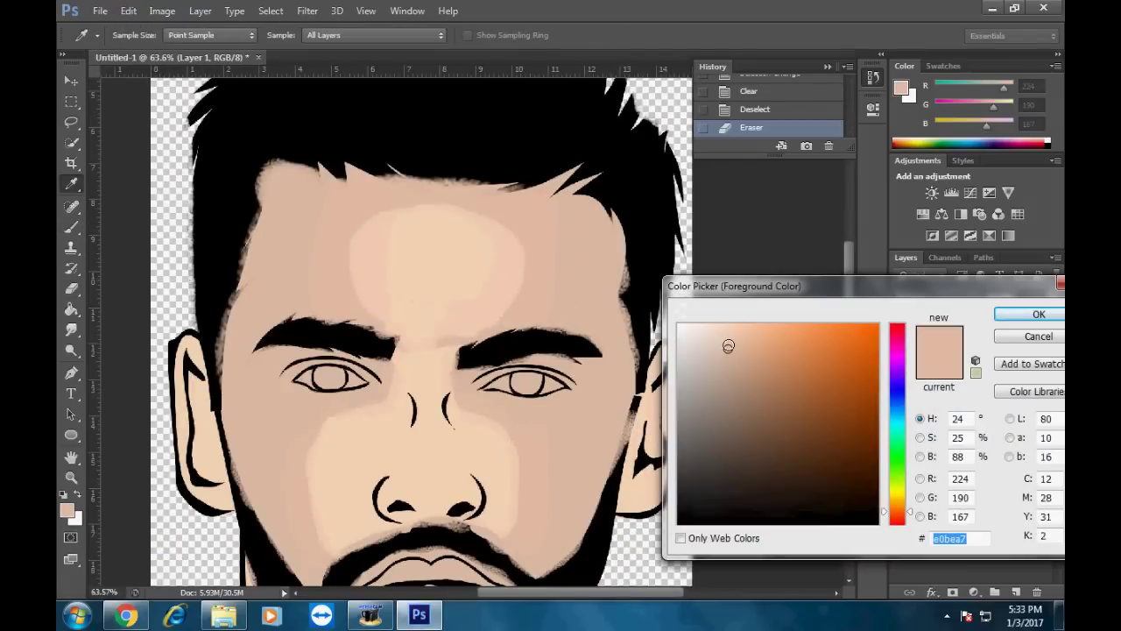
left_click(1039, 313)
- Draw a pen path around the wider forehead highlight and add Layer 2
right_click(71, 372)
left_click(114, 375)
left_click(449, 326)
left_click_drag(498, 296, 511, 248)
left_click(498, 238)
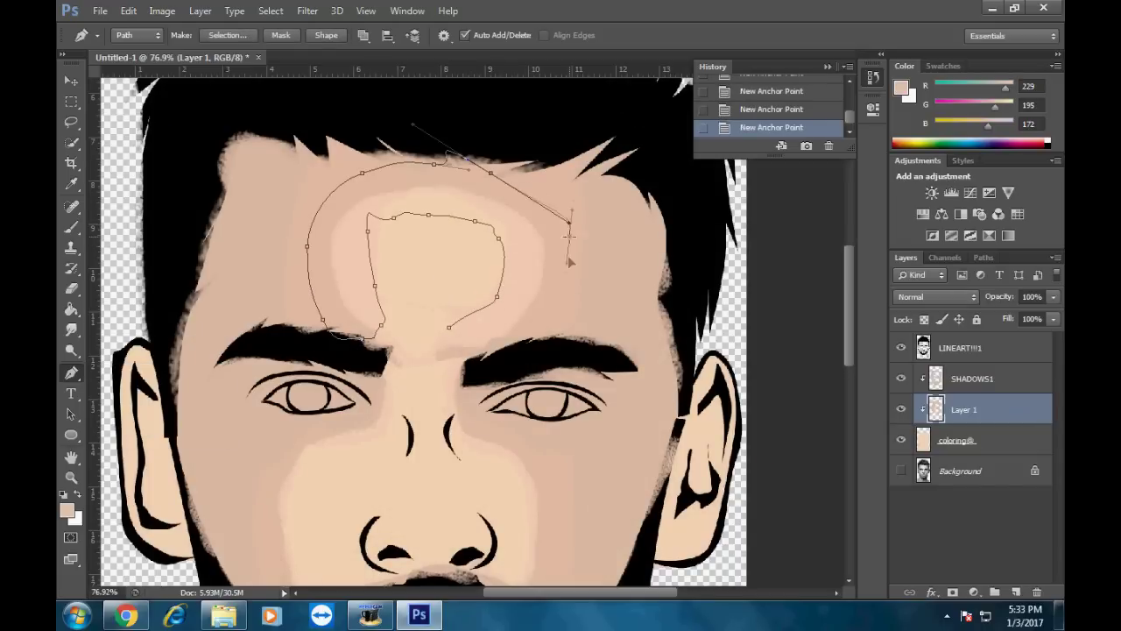
left_click(1015, 592, "ctrl")
right_click(506, 186)
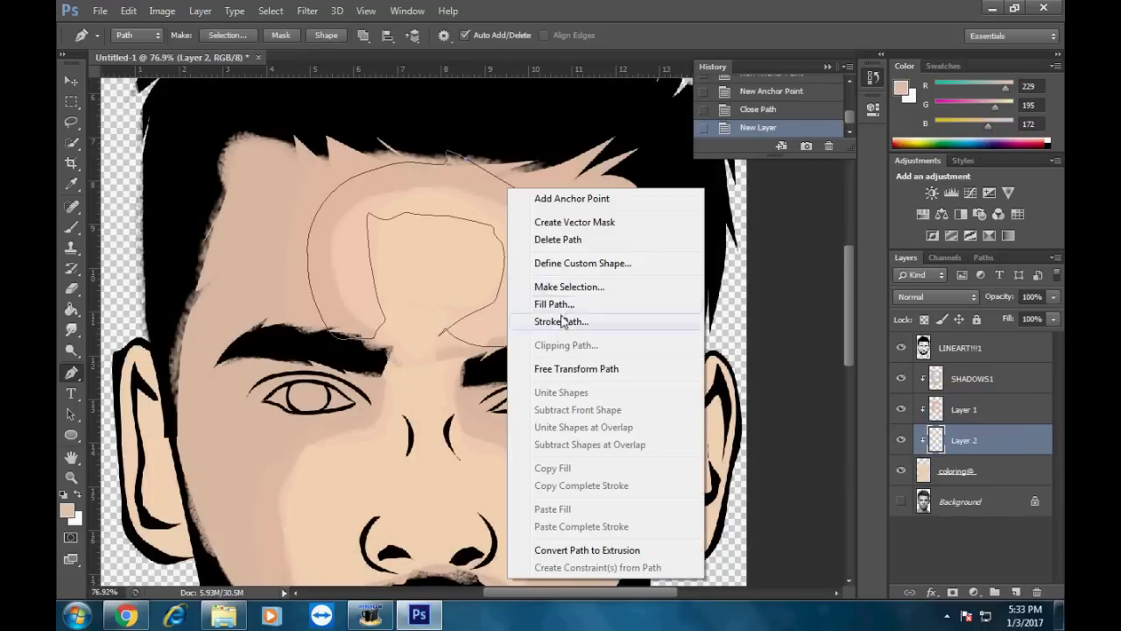
- Fill the forehead outline on Layer 2 with the lighter colour and remove the path
left_click(543, 296)
left_click(663, 150)
right_click(451, 186)
left_click(490, 240)
- Draw a curved forehead highlight outline, fill it with the lighter colour, and delete the path
left_click(452, 332)
left_click_drag(493, 258, 494, 229)
left_click_drag(401, 219, 372, 229)
left_click_drag(386, 332, 373, 315)
left_click_drag(358, 186, 372, 180)
left_click(452, 332)
right_click(468, 203)
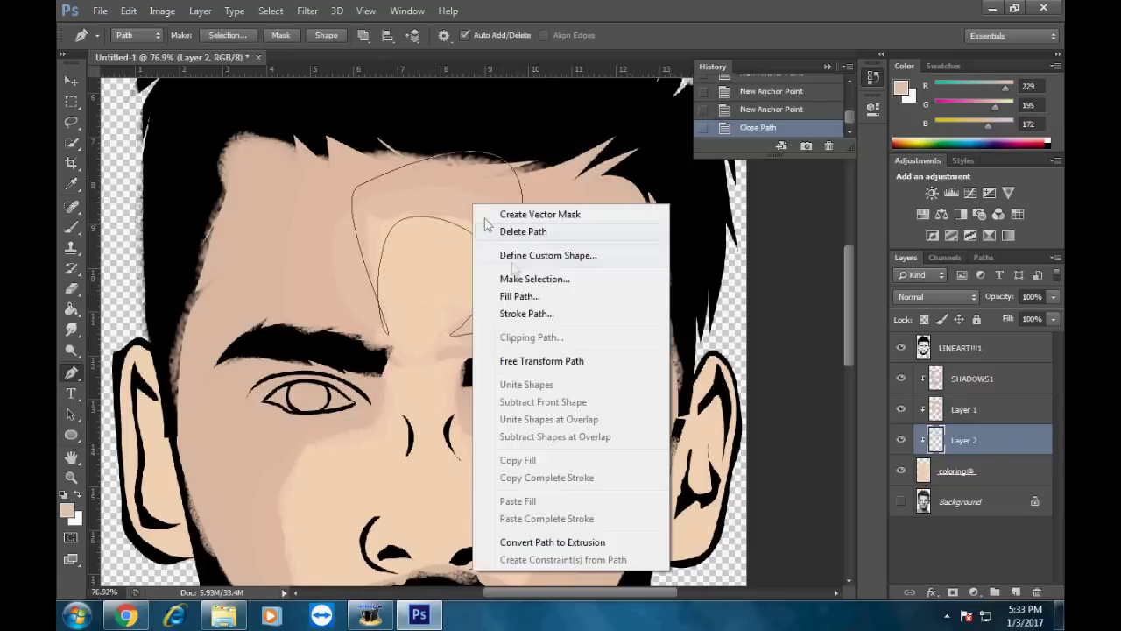
left_click(513, 237)
left_click(668, 150)
right_click(450, 280)
left_click(469, 232)
- Soften the forehead highlight edges with the Eraser, then return to Layer 2
right_click(72, 289)
left_click(132, 283)
scroll(379, 297, "up", 3)
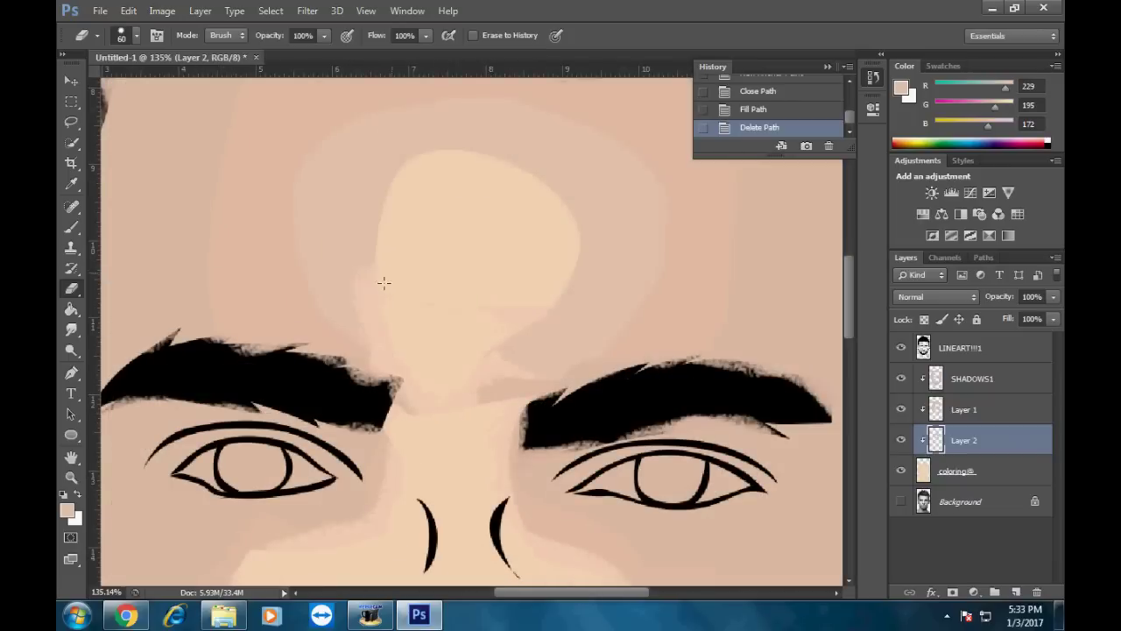
left_click_drag(511, 178, 508, 393)
key("alt+bracketright")
scroll(508, 393, "down", 1)
scroll(507, 393, "down", 4)
scroll(469, 330, "up", 2)
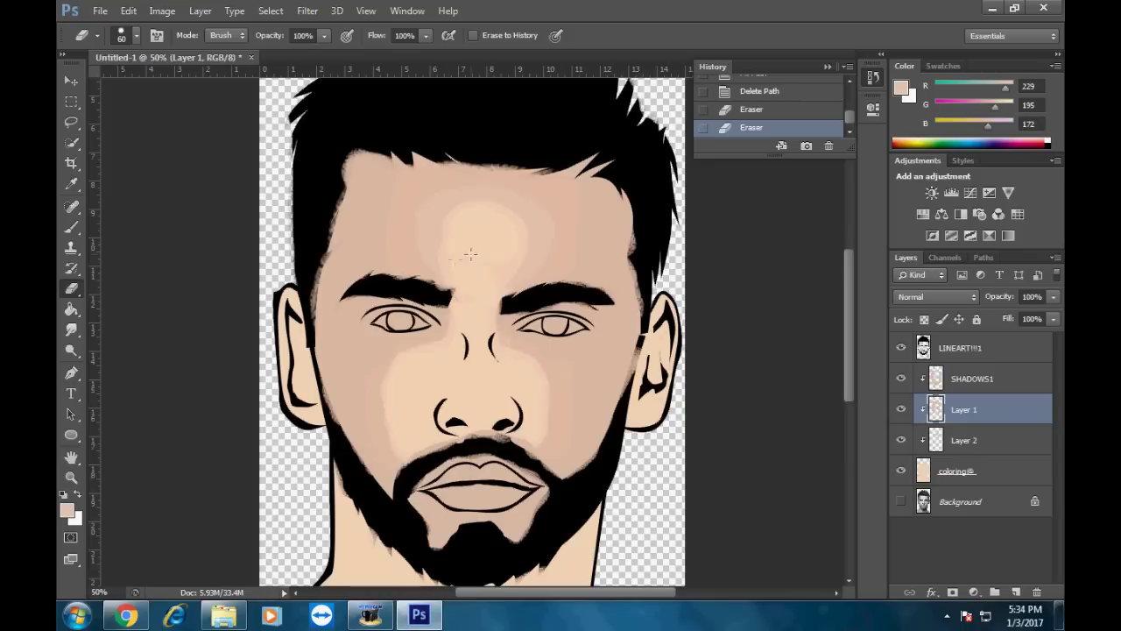
key("alt+bracketleft")
key("alt+bracketleft")
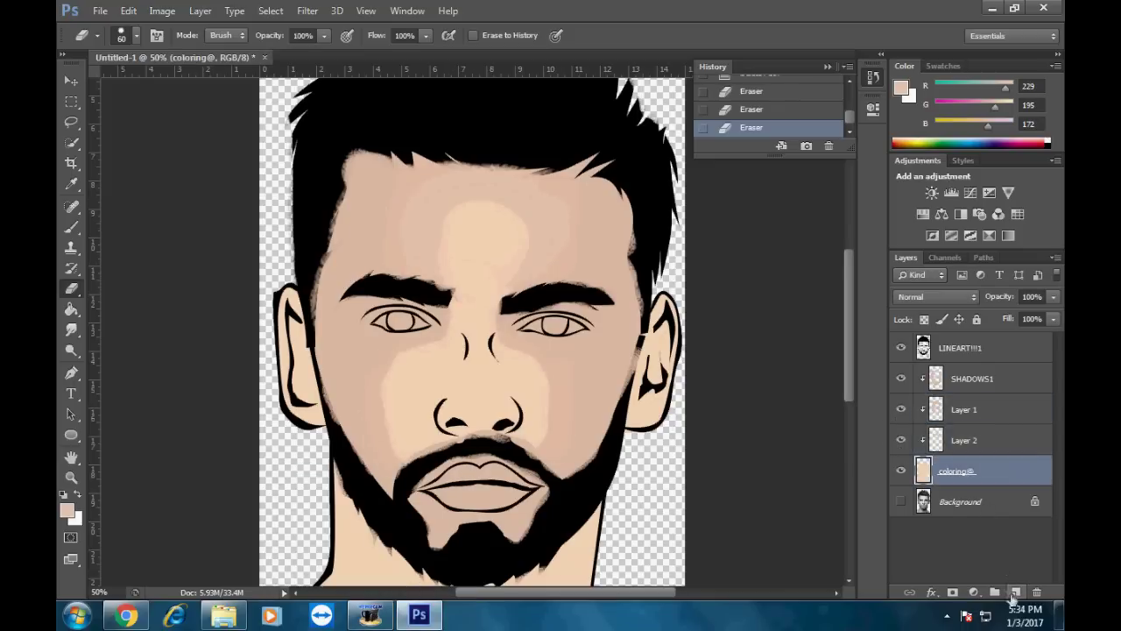
left_click(983, 448)
- Outline the area beside the nose, fill it with the highlight colour, and delete the path
left_click(71, 372)
left_click(445, 336)
left_click(445, 350)
left_click(401, 384)
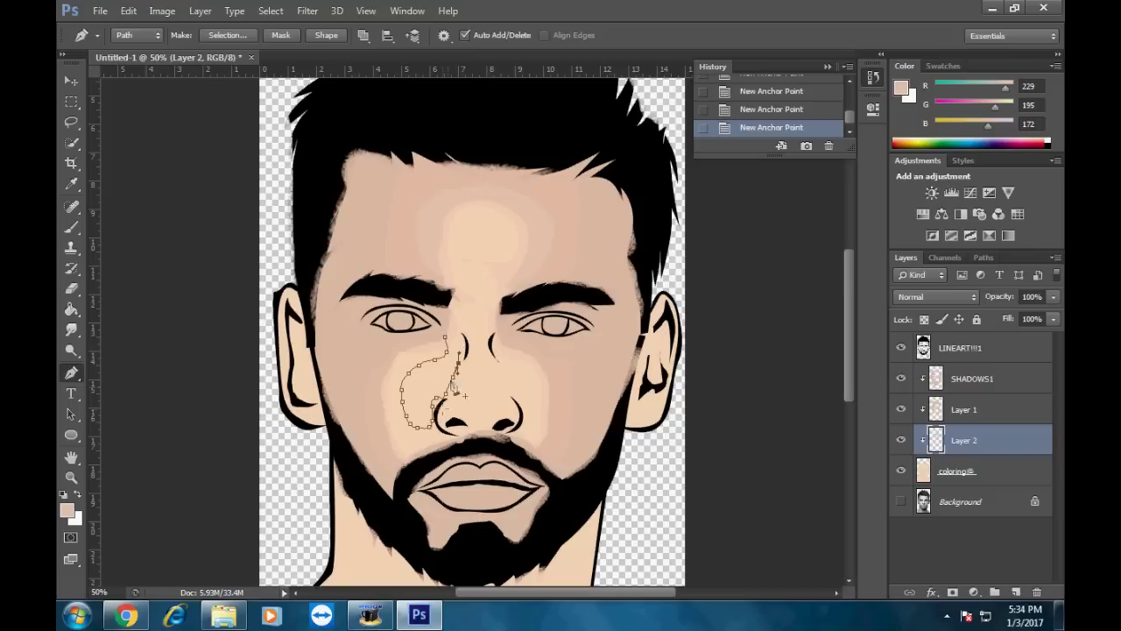
left_click(67, 510)
left_click(1025, 312)
right_click(497, 232)
left_click(543, 289)
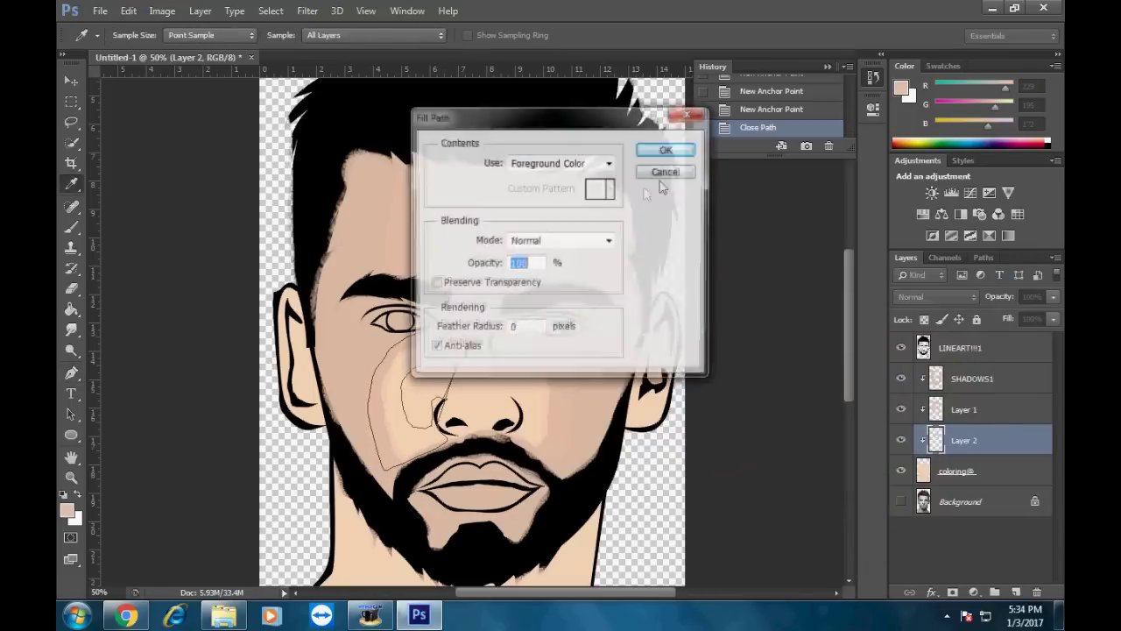
left_click(665, 150)
right_click(487, 233)
left_click(526, 258)
- Fit the whole portrait in view and switch to the Eraser
key("ctrl+0")
right_click(71, 288)
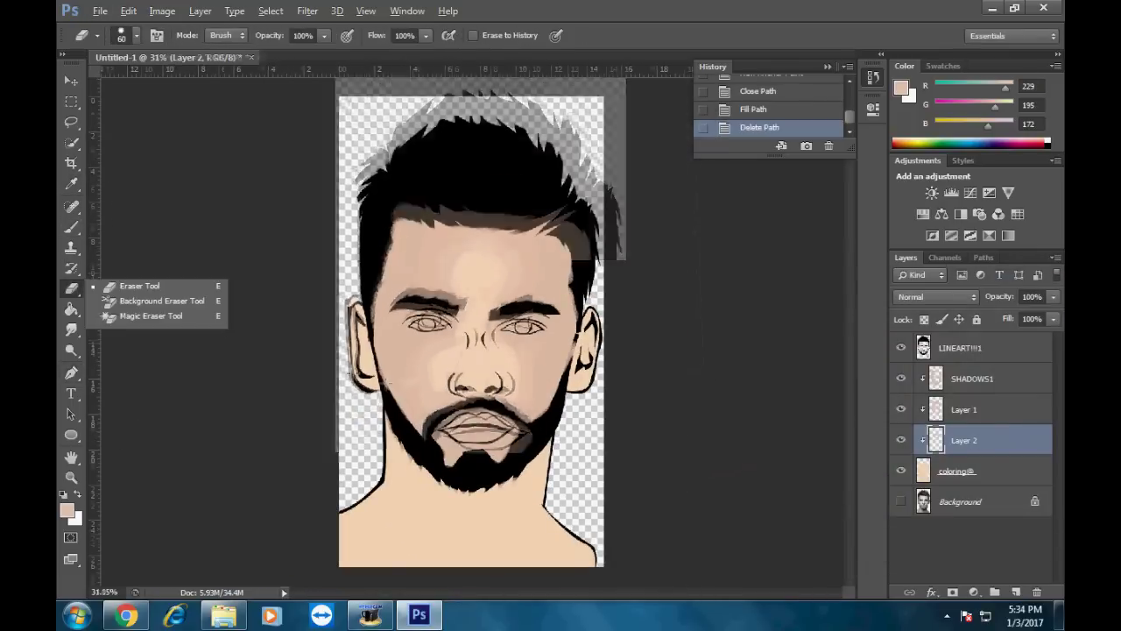
left_click(139, 286)
scroll(476, 377, "up", 5)
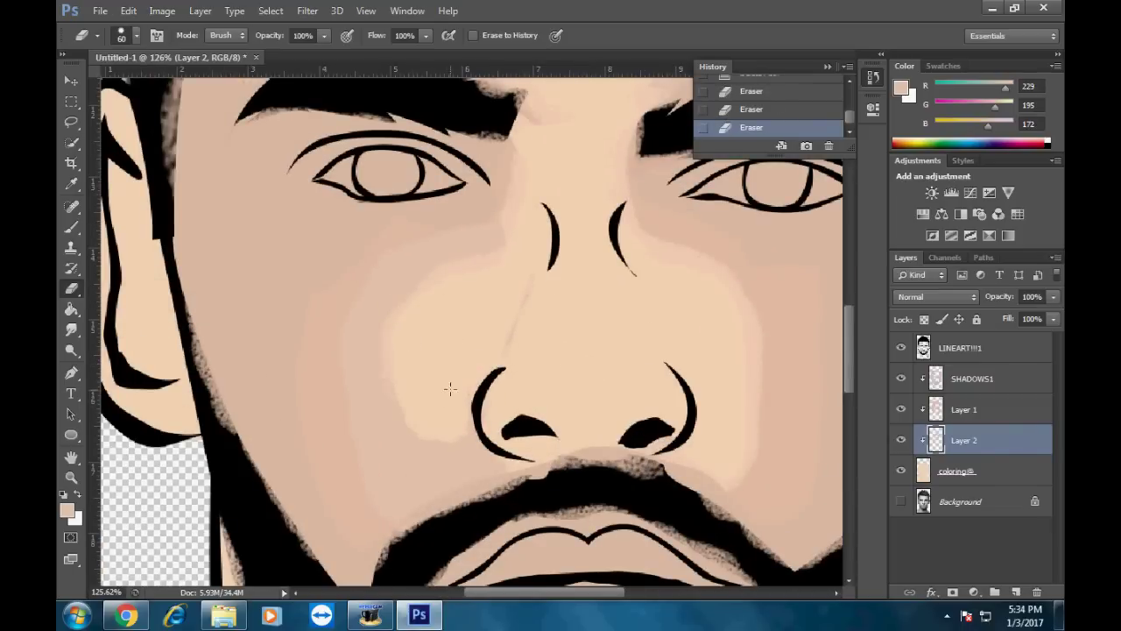
key("ctrl+0")
- Outline a band from the nose down the cheek, fill it, and delete the path
left_click(71, 373)
scroll(526, 333, "up", 3)
left_click(527, 320)
left_click(530, 375)
left_click(562, 382)
left_click(579, 396)
left_click(579, 410)
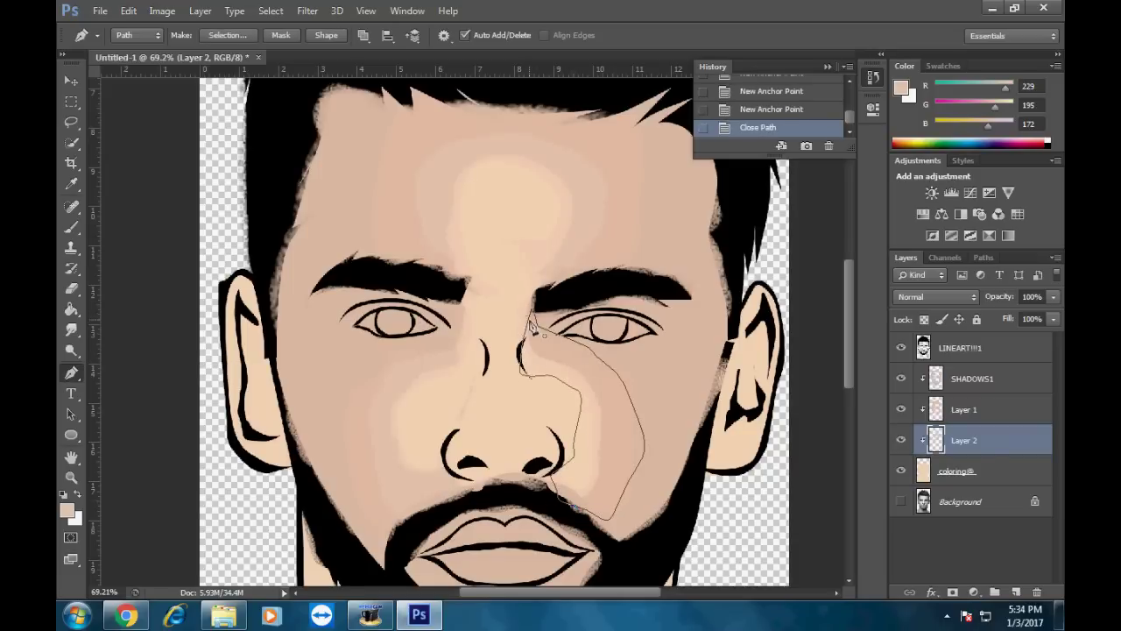
right_click(588, 220)
left_click(631, 289)
left_click(663, 143)
right_click(613, 225)
left_click(639, 235)
- Soften the edge of the cheek highlight with the Eraser
scroll(473, 379, "down", 3)
left_click(71, 288)
scroll(473, 378, "up", 3)
left_click_drag(499, 385, 513, 346)
scroll(476, 341, "down", 3)
scroll(475, 342, "down", 2)
scroll(537, 370, "up", 3)
scroll(460, 265, "up", 3)
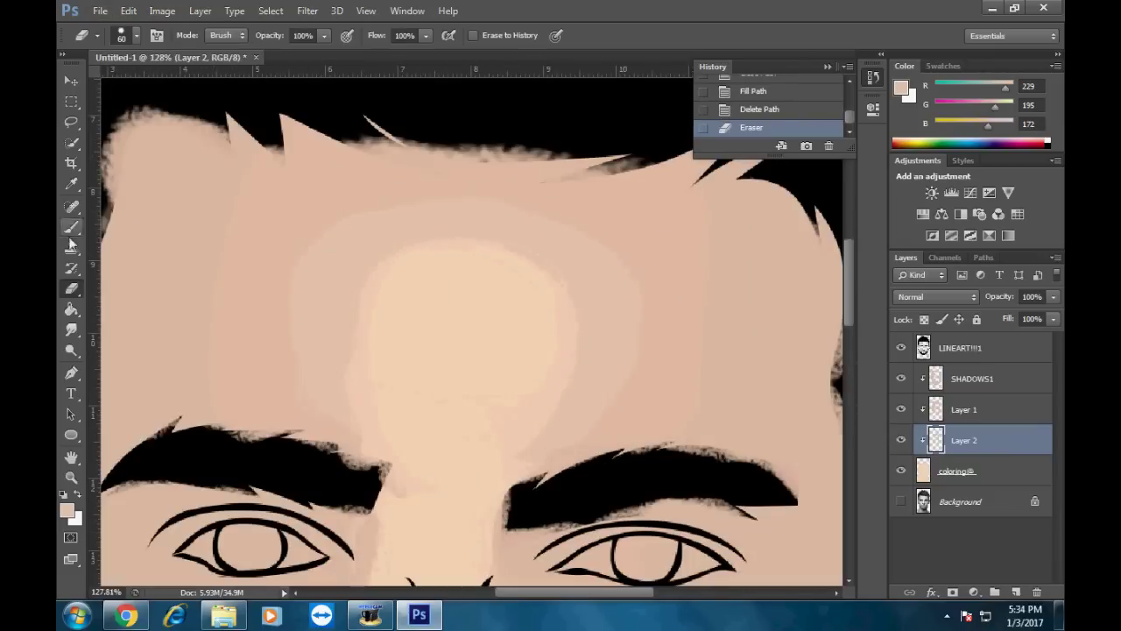
- Pick a slightly lighter skin colour and add a new layer for the next highlight
right_click(71, 227)
left_click(132, 225)
left_click(70, 510)
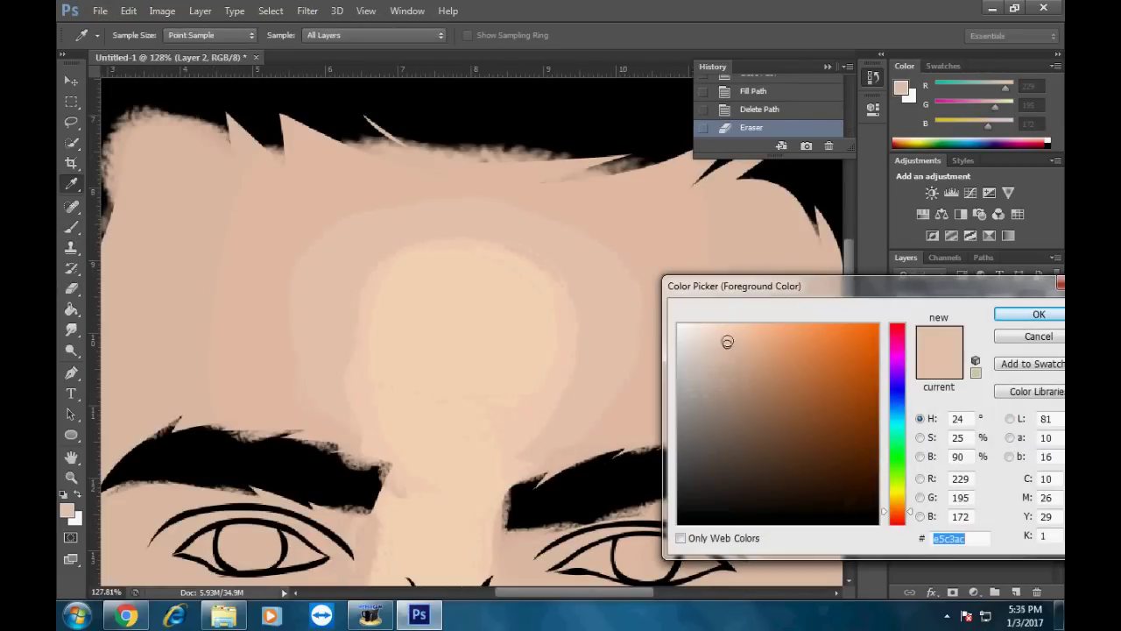
left_click(1002, 335)
left_click(1015, 592)
right_click(71, 372)
- Outline the forehead centre on Layer 3, fill it with 233/198/175, and delete the path
left_click(175, 369)
left_click(513, 489)
left_click(522, 359)
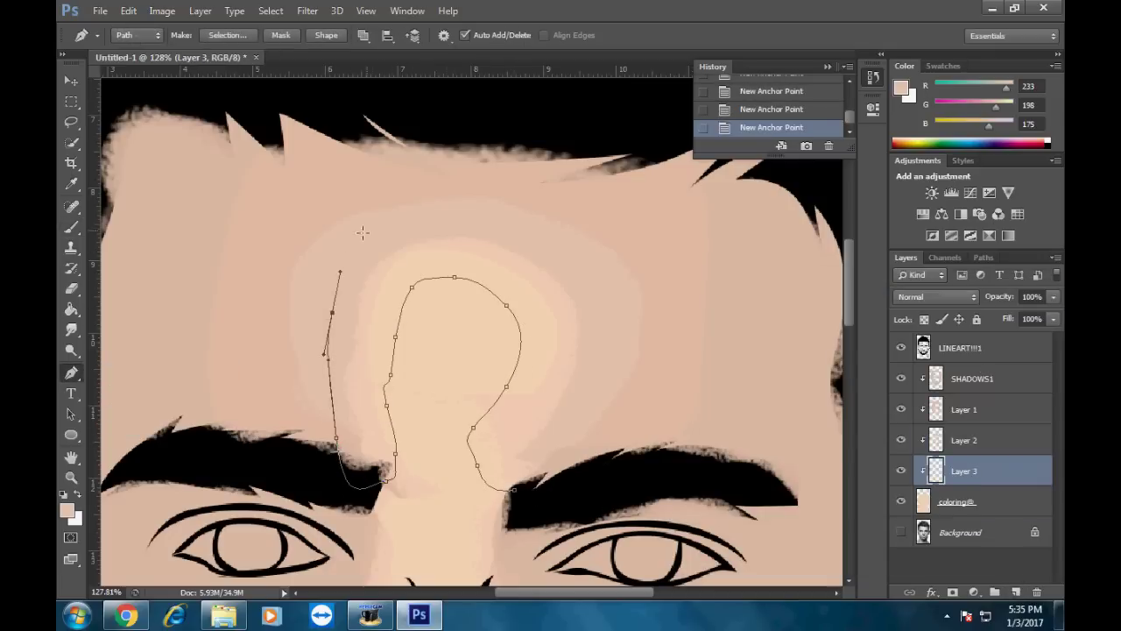
right_click(515, 492)
left_click(560, 321)
key("Return")
right_click(520, 271)
left_click(547, 257)
- Erase around the forehead patch edges to soften them
scroll(543, 263, "down", 3)
left_click(71, 288)
scroll(543, 298, "up", 5)
left_click(585, 294)
left_click(443, 438)
scroll(443, 437, "down", 6)
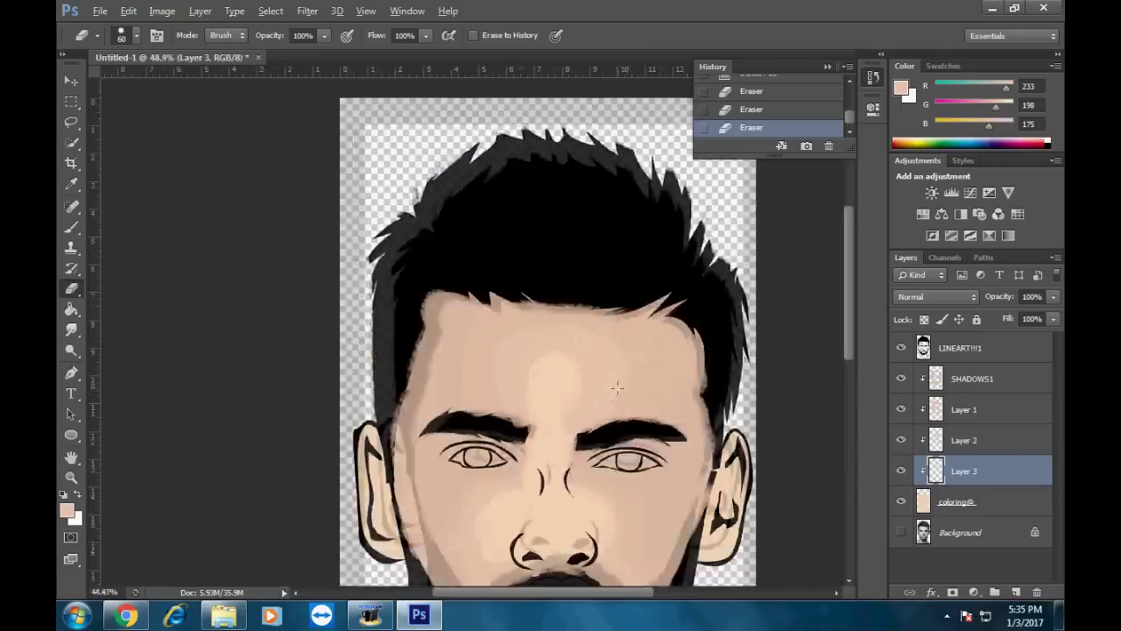
scroll(491, 368, "down", 2)
scroll(505, 353, "up", 3)
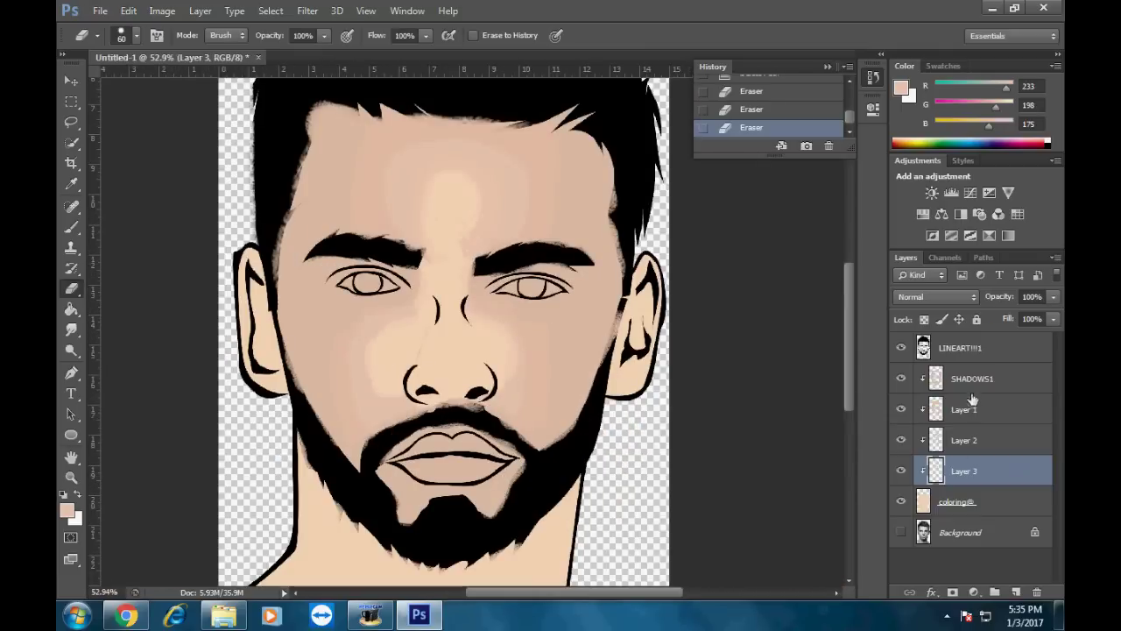
- Move up to the SHADOWS1 layer and start a new pen outline on the forehead
key("alt+bracketright")
key("alt+bracketright")
key("alt+bracketright")
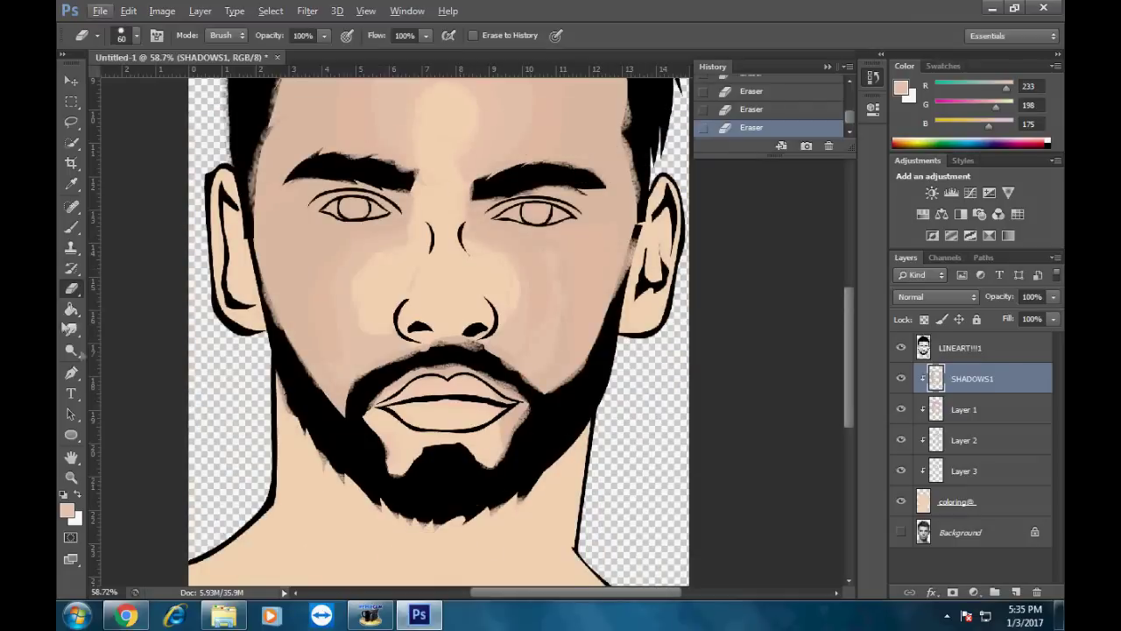
scroll(394, 289, "up", 3)
left_click(71, 372)
scroll(394, 263, "up", 3)
left_click(403, 346)
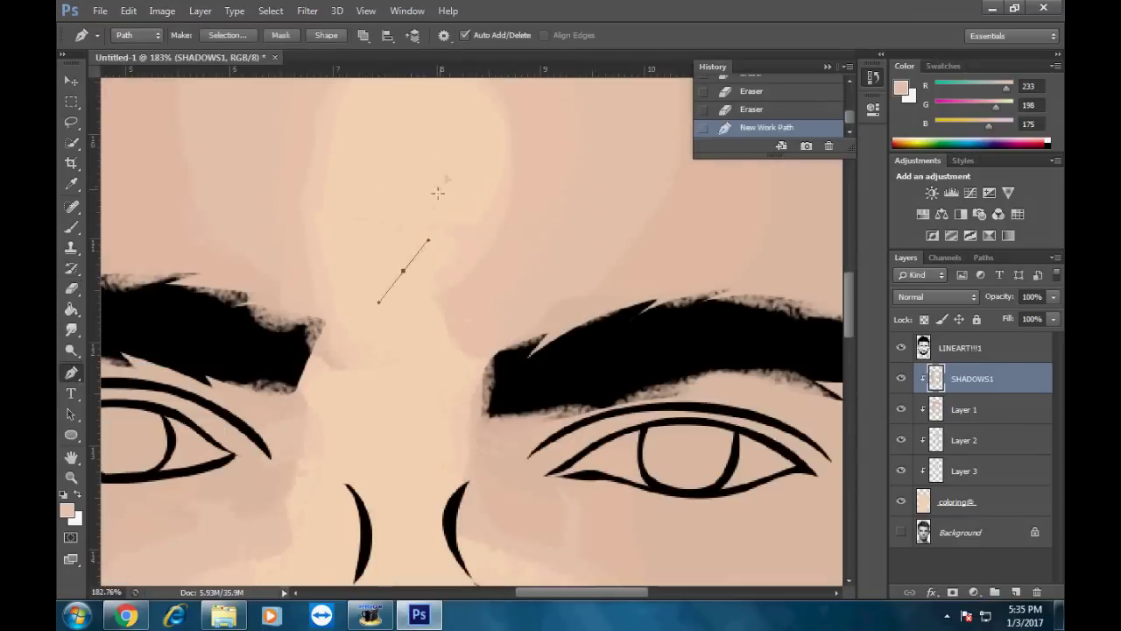
- Close the forehead-centre outline and pick a lighter highlight colour
left_click(440, 264)
left_click(415, 200)
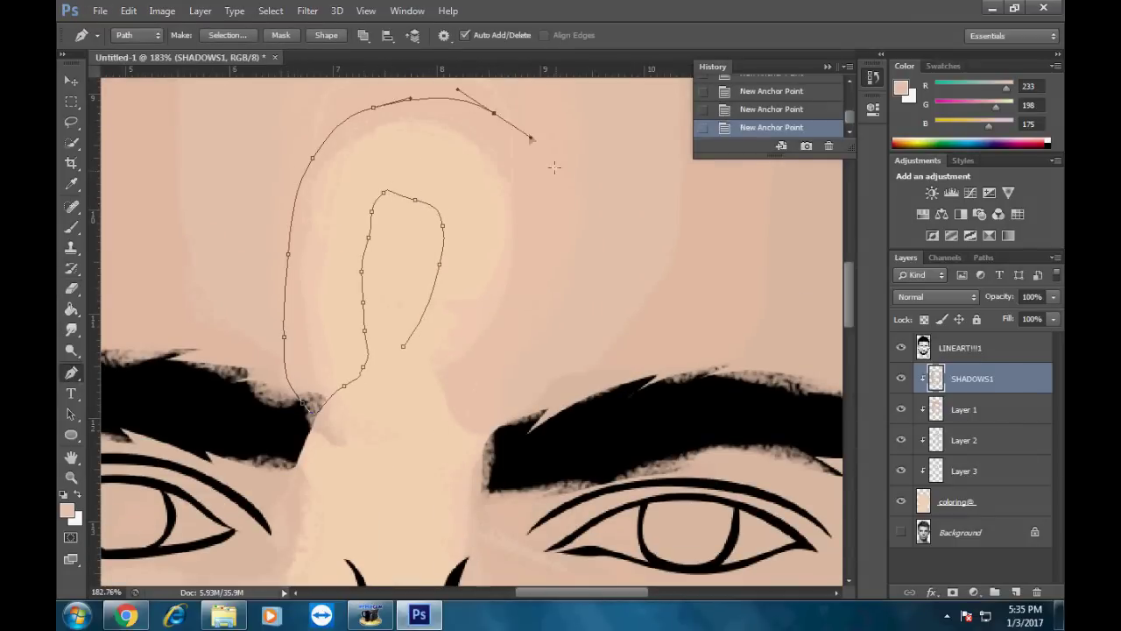
left_click(403, 346)
scroll(403, 346, "down", 2)
left_click(67, 510)
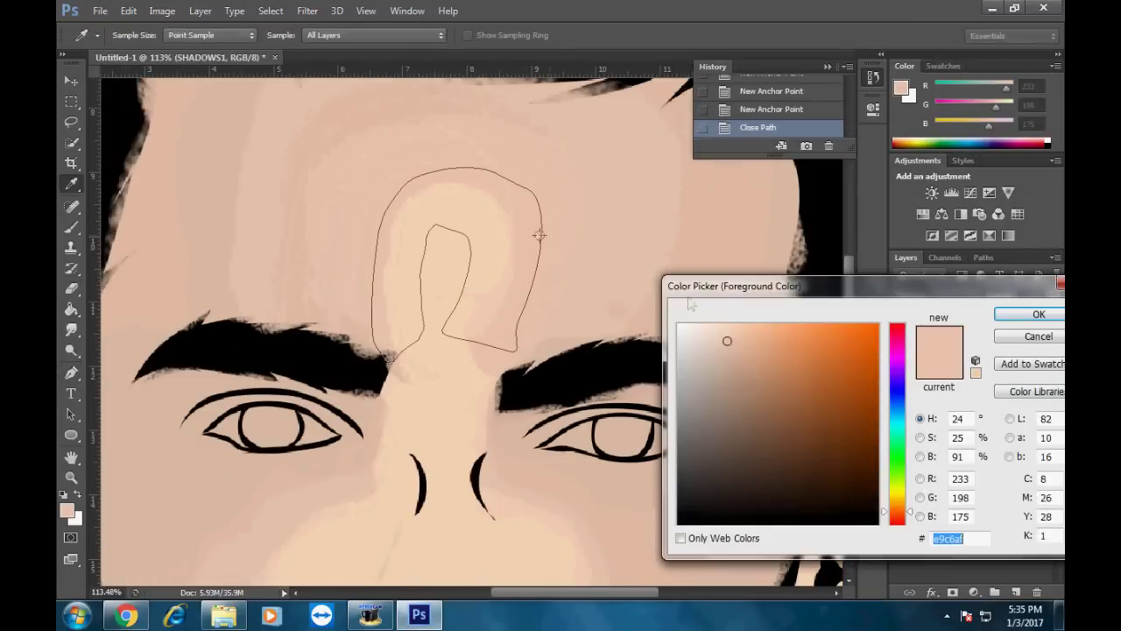
left_click(1038, 313)
- Fill the forehead outline on new Layer 4 and delete the path
left_click(1016, 592)
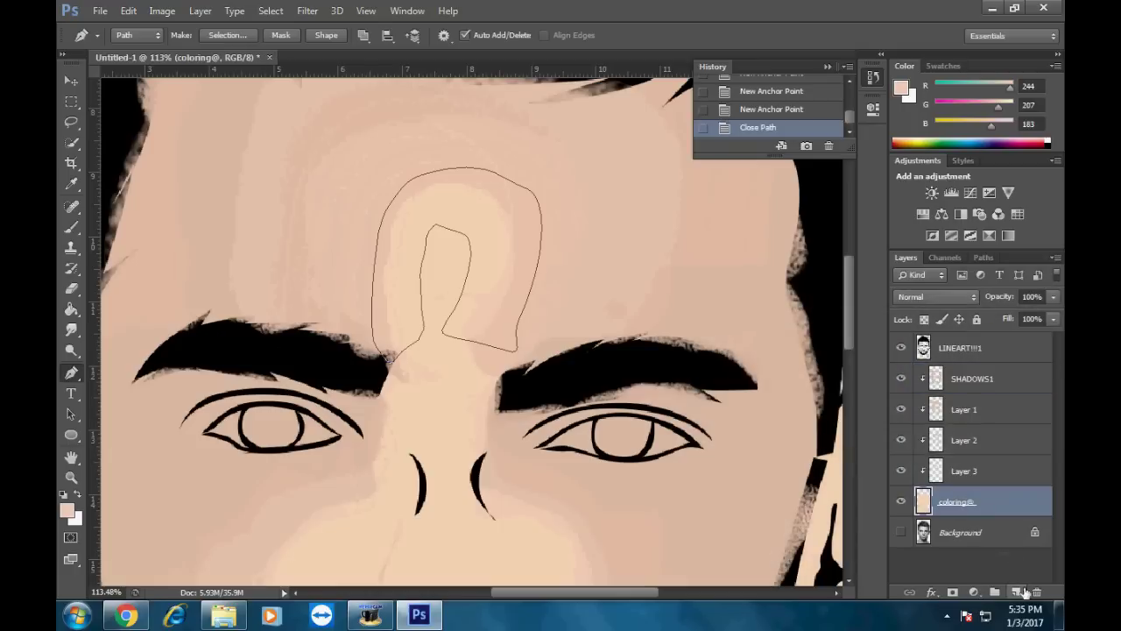
right_click(479, 110)
left_click(525, 341)
key("Return")
right_click(578, 215)
left_click(613, 224)
scroll(394, 263, "up", 1)
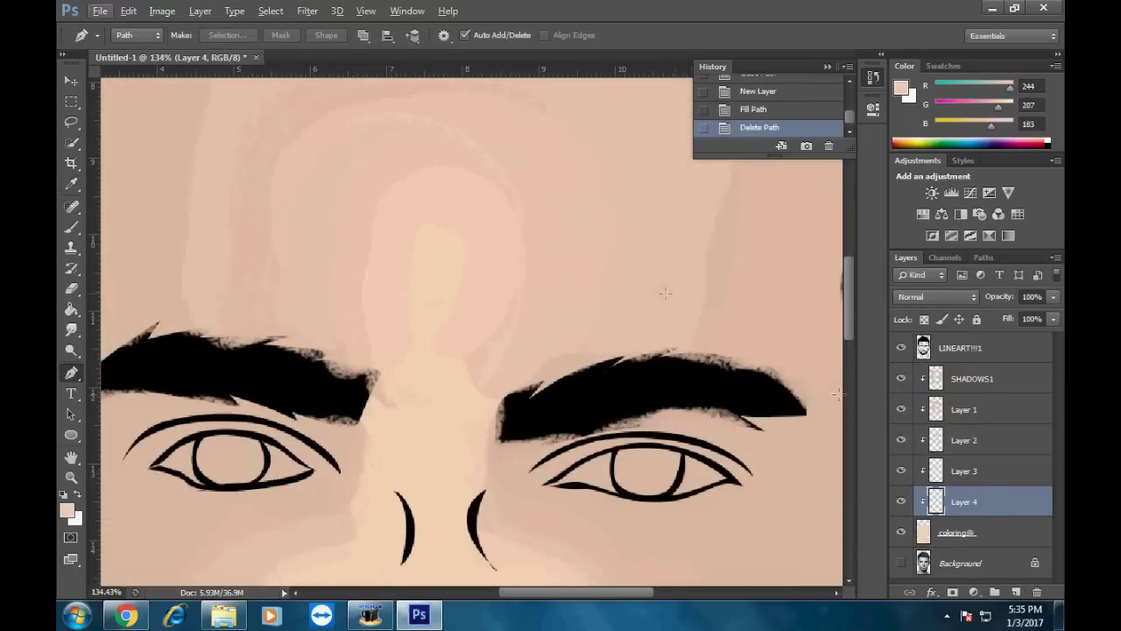
- Give Layer 4 a Color Overlay using the face's sampled skin tone
right_click(995, 501)
left_click(762, 90)
left_click(736, 436)
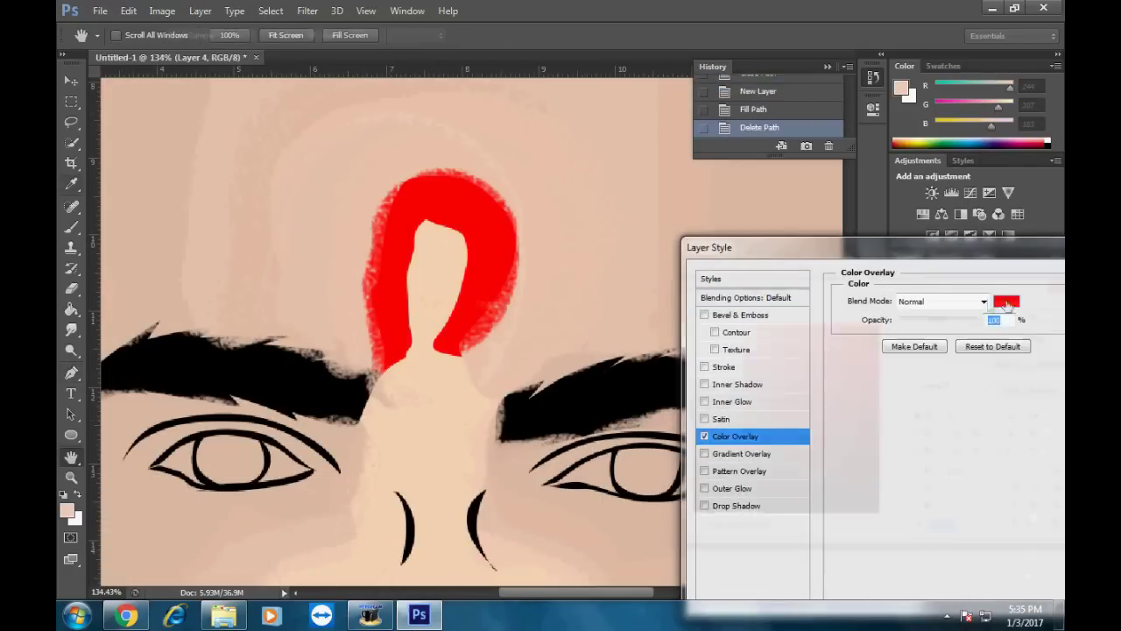
left_click(1011, 301)
left_click(634, 261)
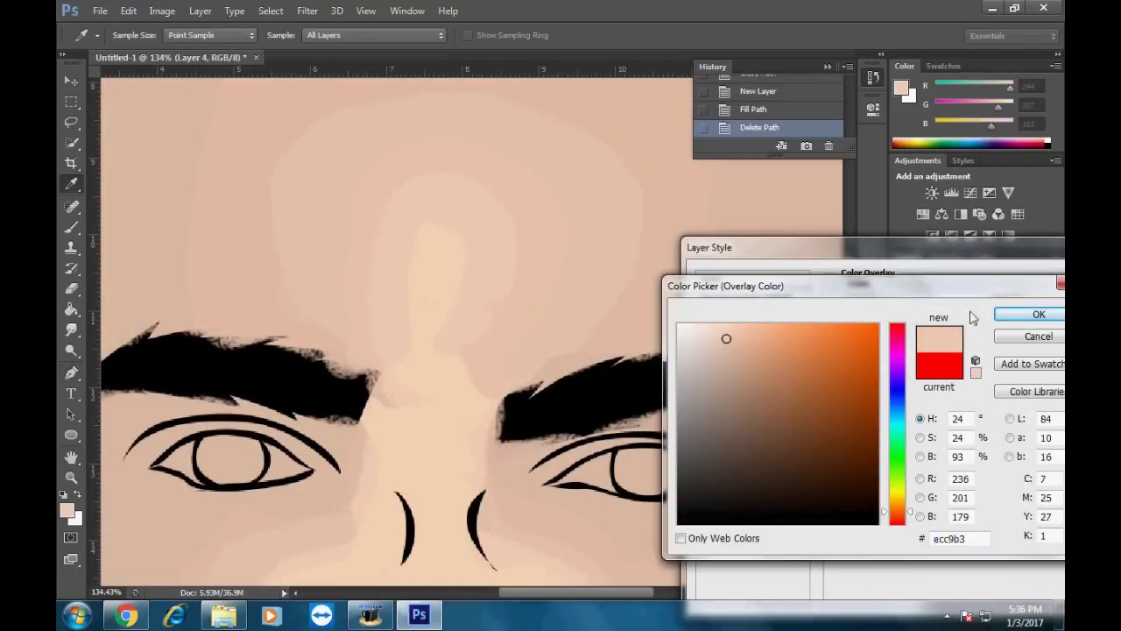
key("Return")
key("Return")
- Convert Layer 4 to a Smart Object, then rasterize it to bake in the overlay
right_click(964, 501)
left_click(708, 149)
left_click(688, 231)
right_click(72, 288)
left_click(120, 285)
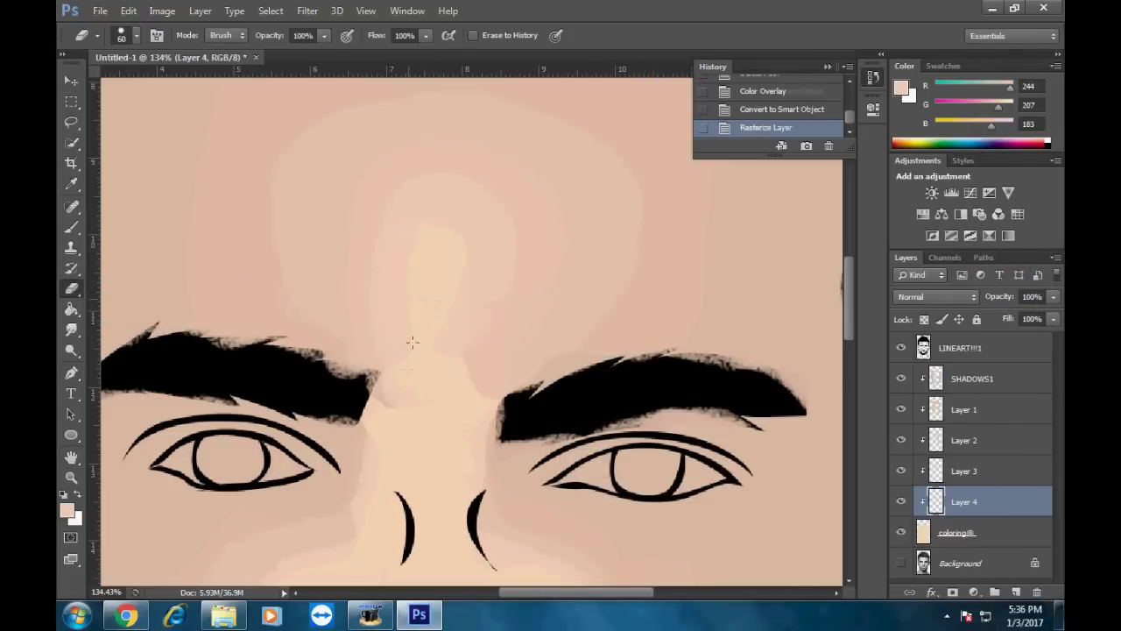
- Erase parts of the forehead highlight so it blends into the face
left_click(410, 315)
scroll(411, 315, "down", 5)
scroll(507, 310, "up", 3)
scroll(505, 306, "up", 2)
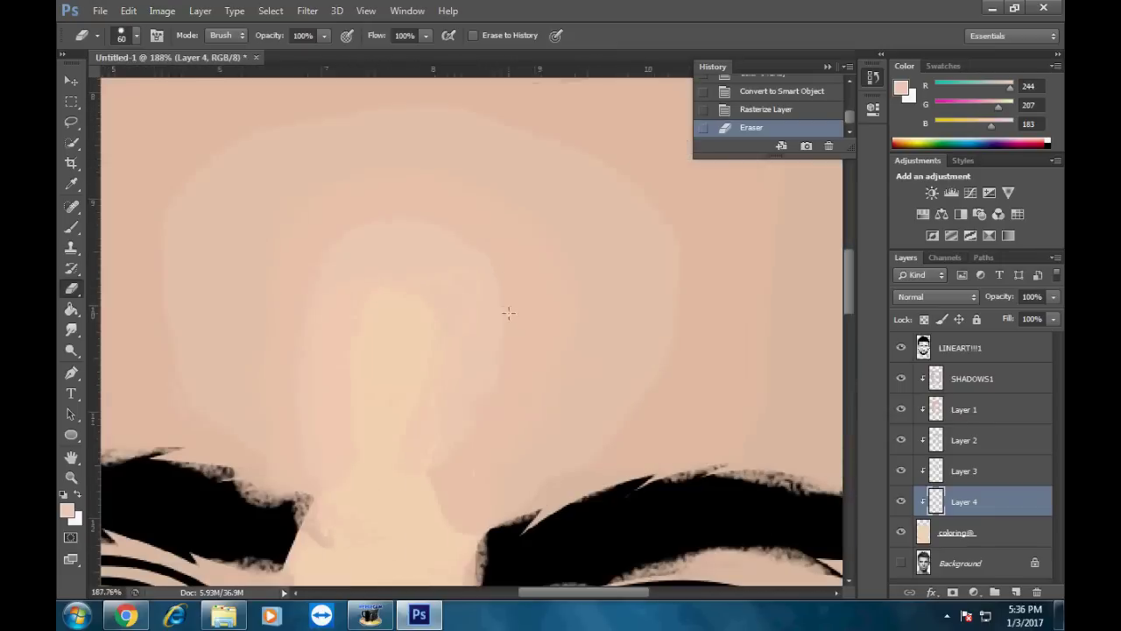
scroll(505, 305, "down", 1)
key("b")
key("b")
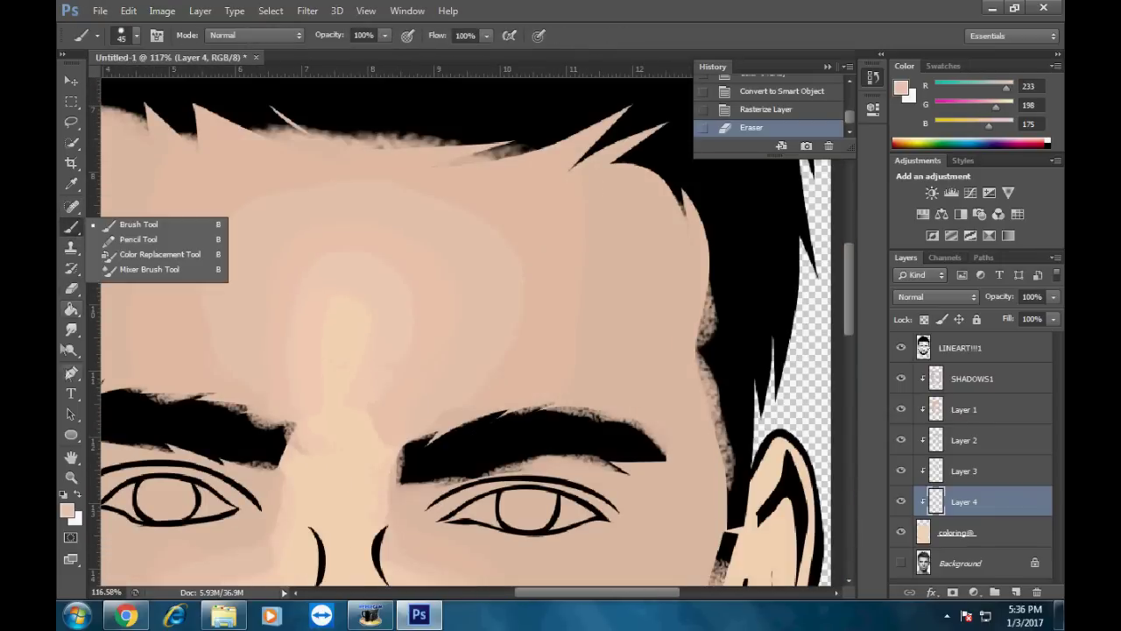
key("p")
scroll(438, 333, "down", 5)
scroll(449, 374, "up", 3)
scroll(442, 368, "up", 1)
- Delete the old path and draw a closed outline beside the nose
right_click(421, 390)
left_click(463, 258)
left_click(417, 388)
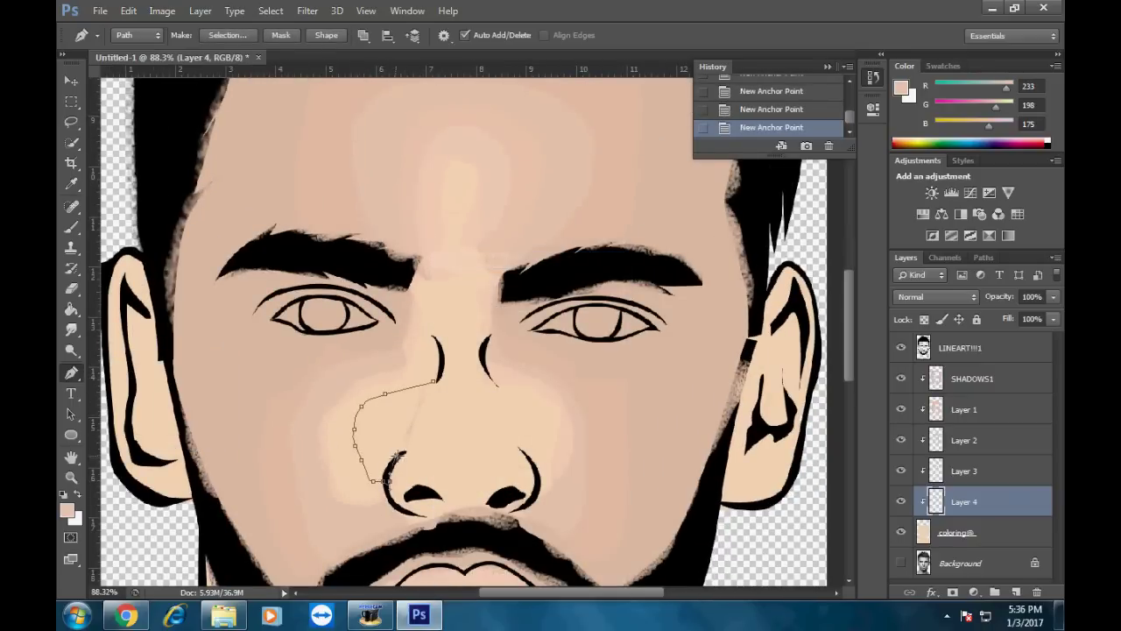
left_click(429, 326)
- Fill the outline beside the nose with skin tone on Layer 3 and delete the path
left_click(963, 471)
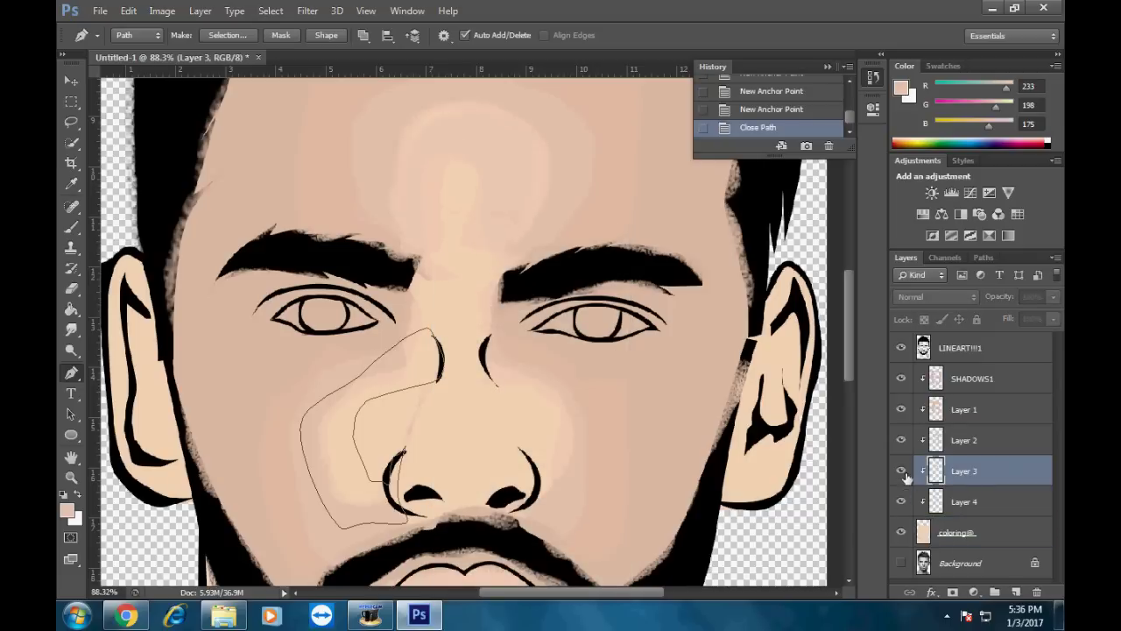
right_click(309, 231)
left_click(351, 321)
left_click(663, 149)
right_click(480, 234)
left_click(526, 253)
left_click(72, 291)
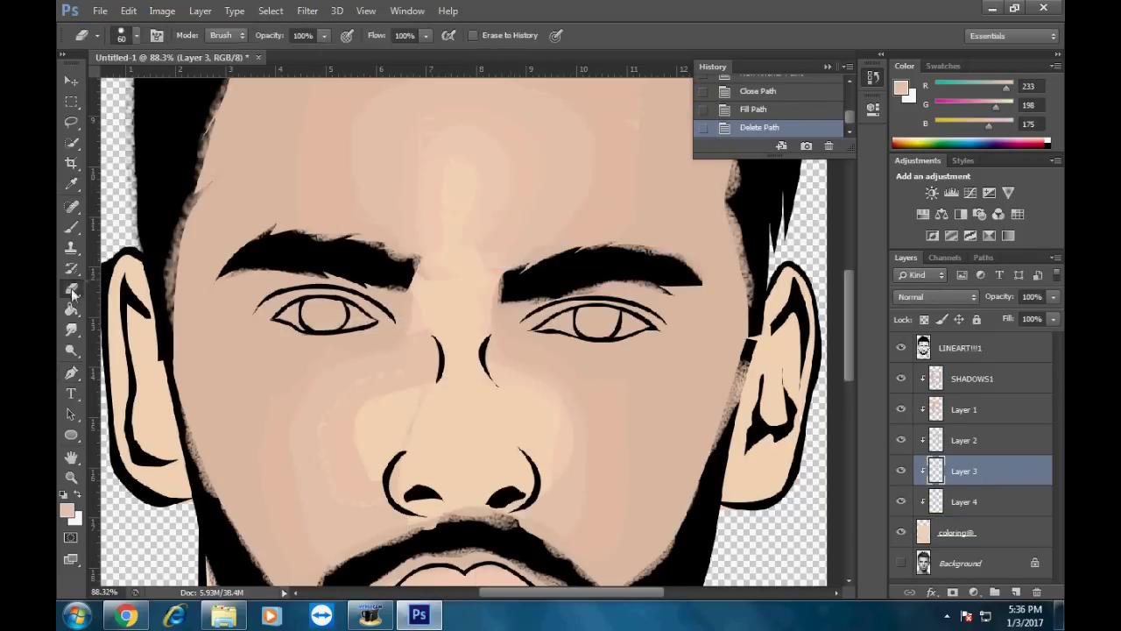
scroll(429, 459, "up", 3)
- Draw a closed Pen outline along the nose
right_click(72, 372)
left_click(123, 367)
left_click(453, 279)
left_click(411, 344)
left_click(406, 397)
left_click(383, 438)
left_click(450, 280)
scroll(451, 280, "down", 3)
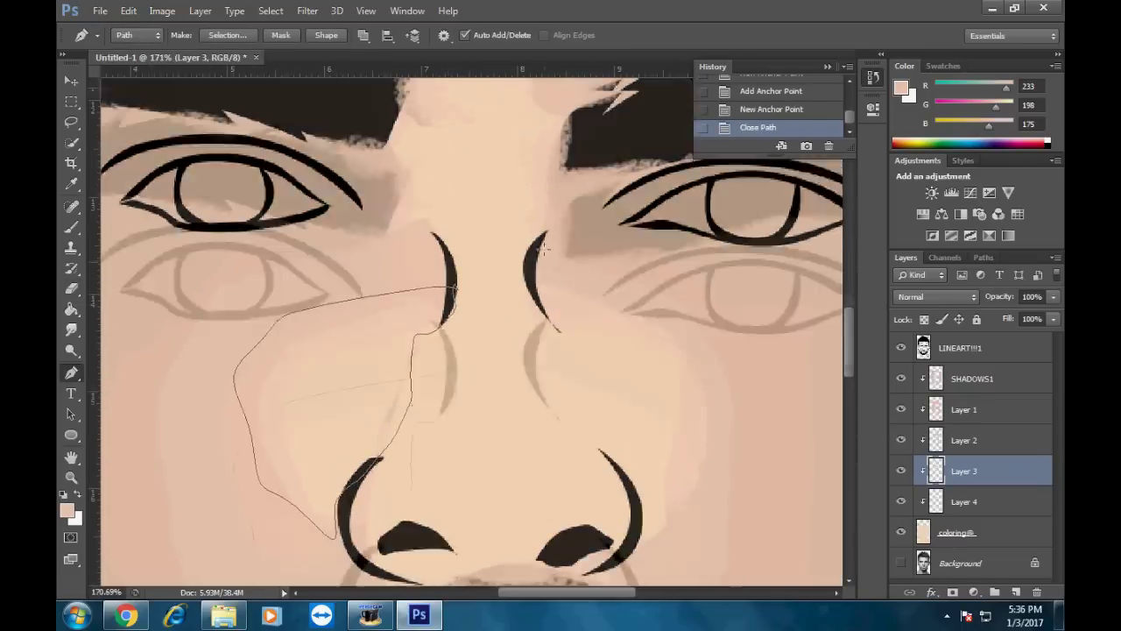
- Fill the nose outline with sampled skin tone, delete it, and outline the nose's right side
left_click(67, 510)
left_click(563, 145)
left_click(1038, 314)
right_click(555, 231)
left_click(601, 320)
right_click(517, 231)
left_click(560, 269)
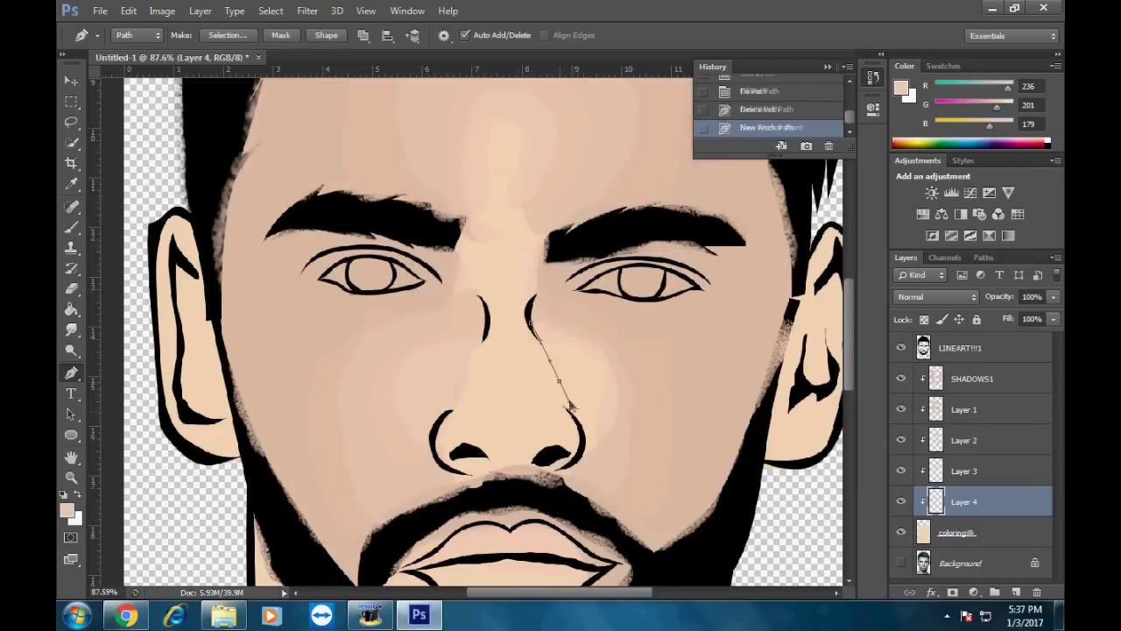
right_click(585, 314)
left_click(612, 261)
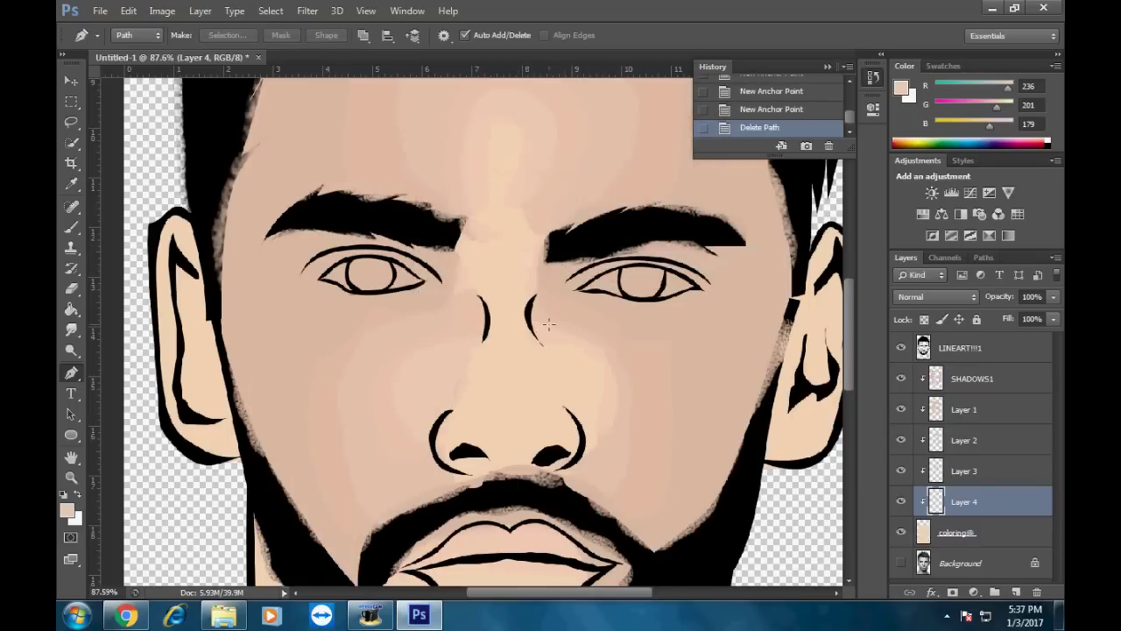
left_click(540, 334)
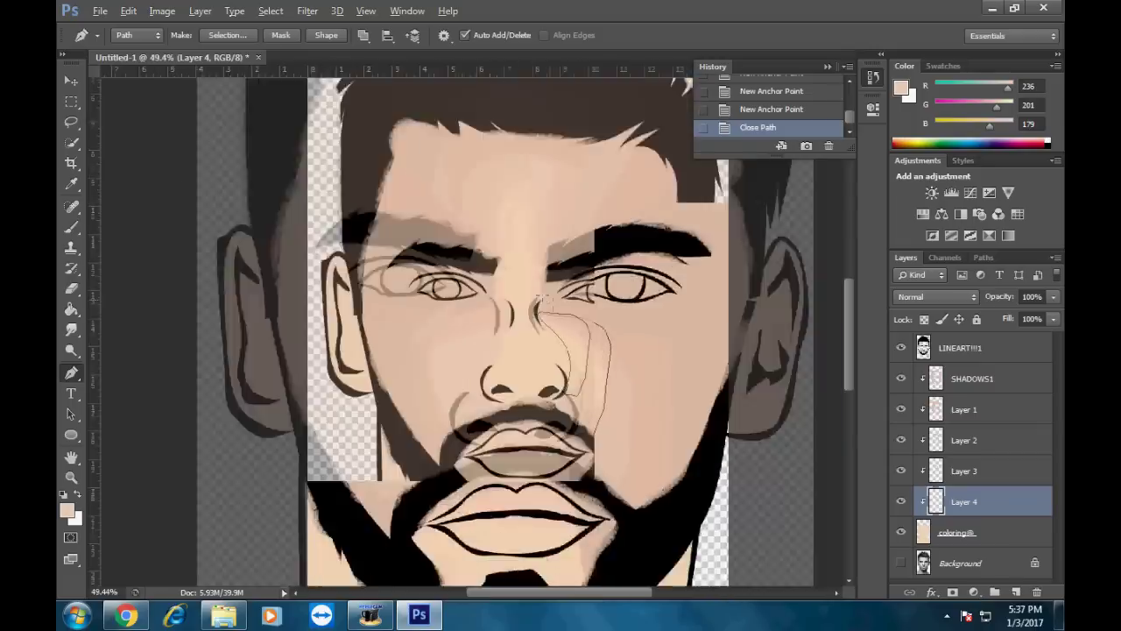
- Fill the outline down the nose's right side with the sampled skin tone
scroll(540, 340, "down", 3)
scroll(540, 340, "up", 4)
left_click(67, 509)
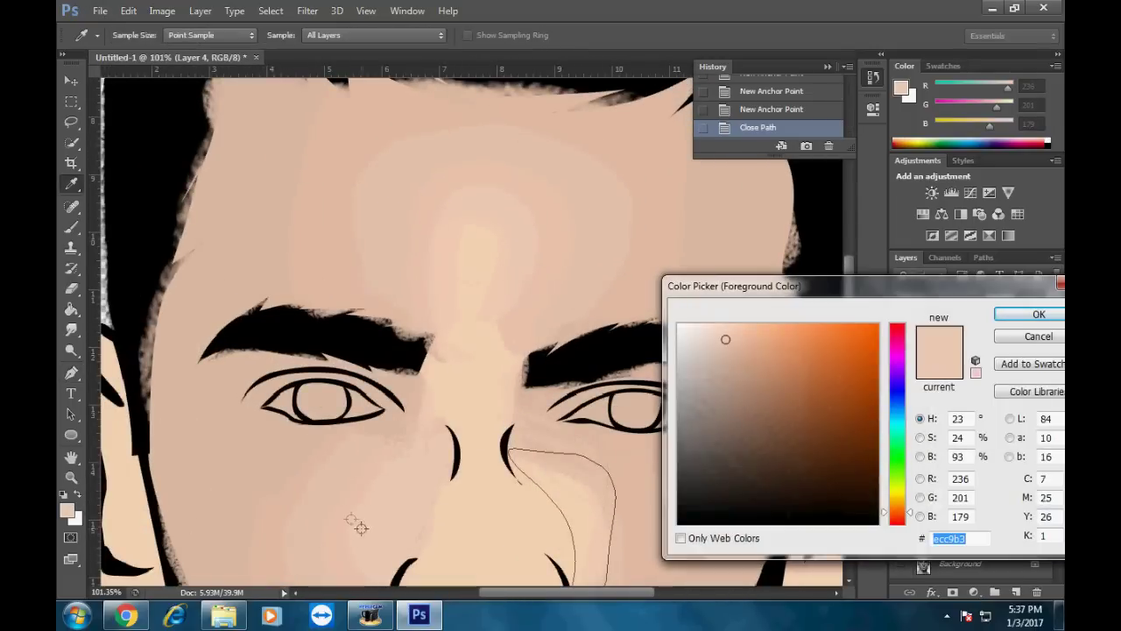
left_click(1037, 313)
scroll(648, 245, "down", 1)
right_click(646, 233)
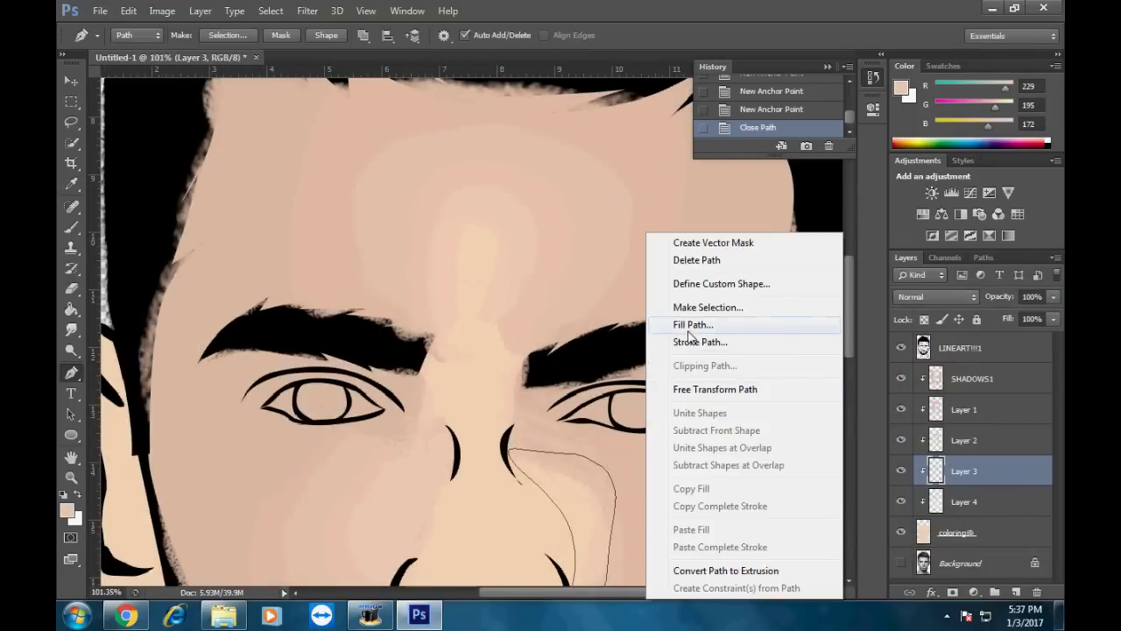
left_click(688, 322)
right_click(645, 233)
left_click(680, 260)
scroll(656, 276, "down", 3)
- Refill the nose outline on Layer 4 with a freshly sampled skin tone and delete the path
left_click(959, 501)
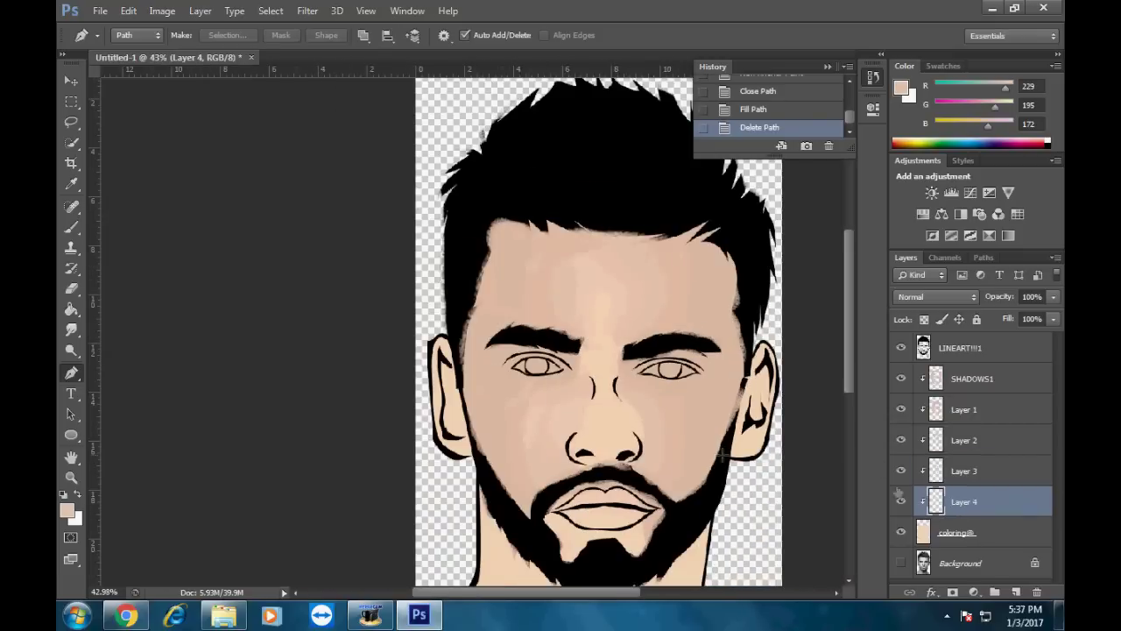
scroll(571, 365, "up", 3)
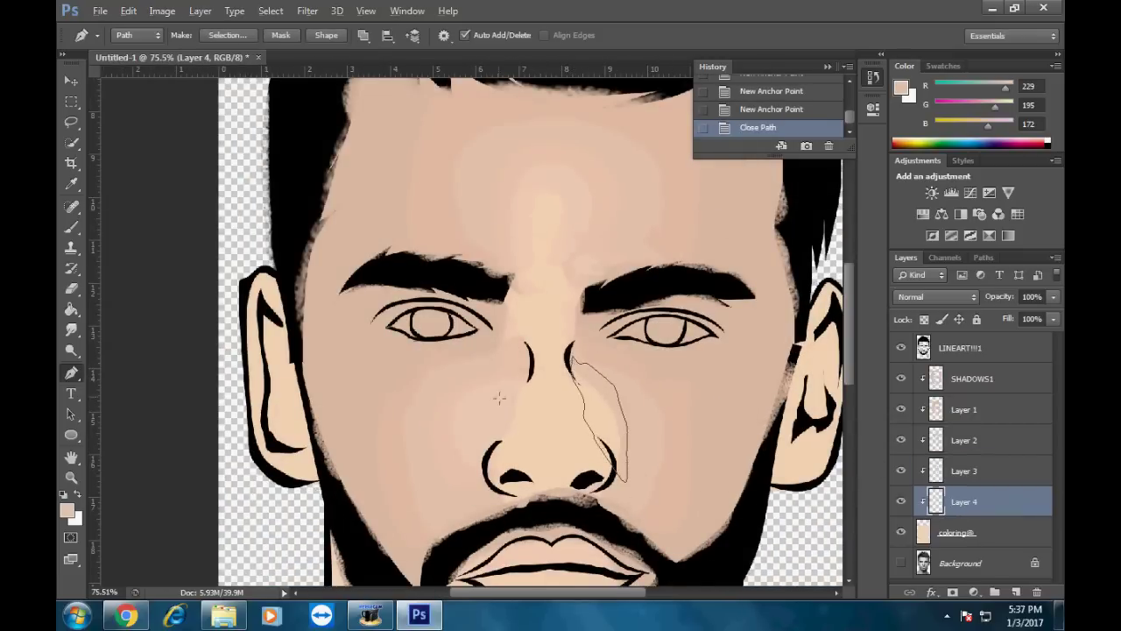
scroll(523, 385, "up", 2)
left_click(67, 509)
left_click(1031, 313)
right_click(779, 350)
left_click(815, 322)
left_click(664, 151)
right_click(762, 233)
left_click(792, 260)
- Soften the nose patch's rough edges with the Eraser
right_click(72, 289)
left_click(123, 289)
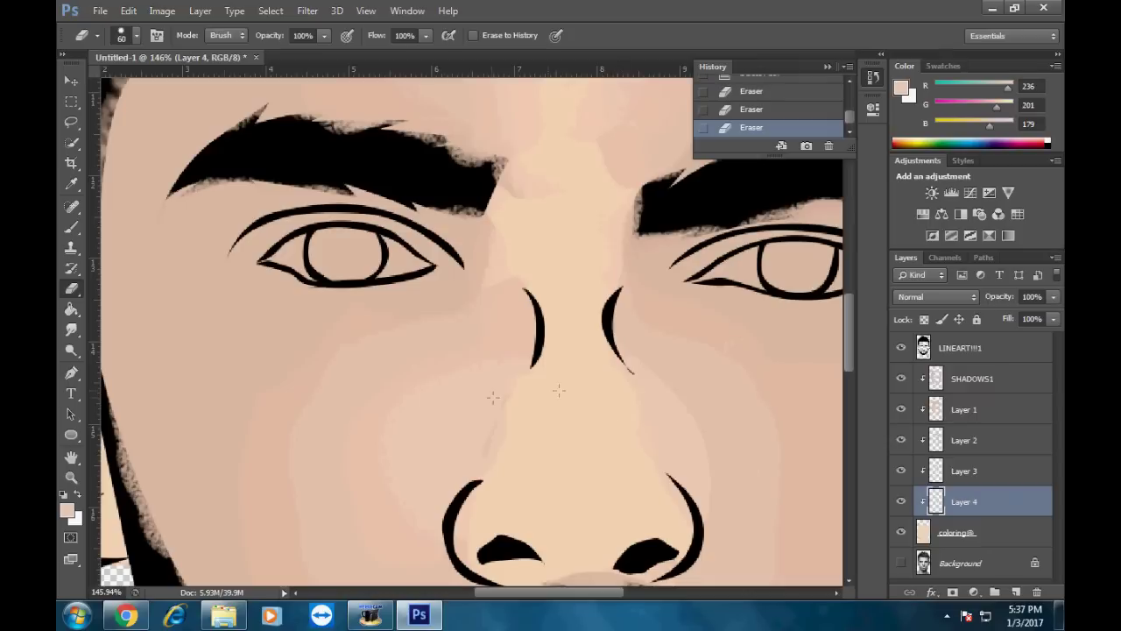
scroll(555, 387, "down", 3)
scroll(628, 382, "down", 2)
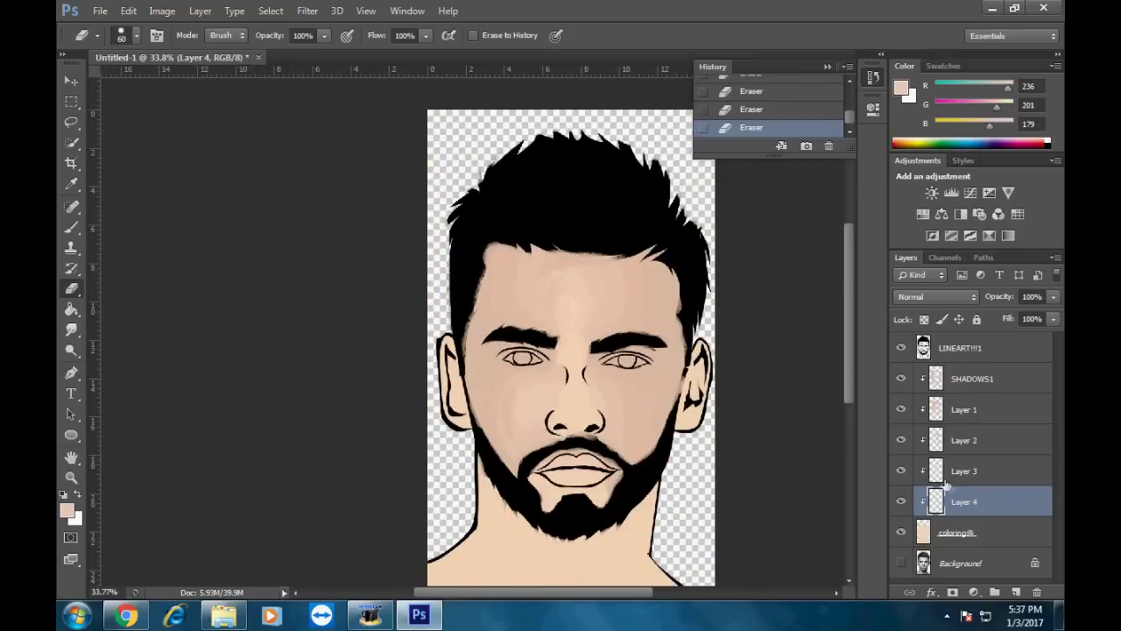
left_click(908, 472)
scroll(518, 318, "up", 4)
scroll(518, 318, "up", 2)
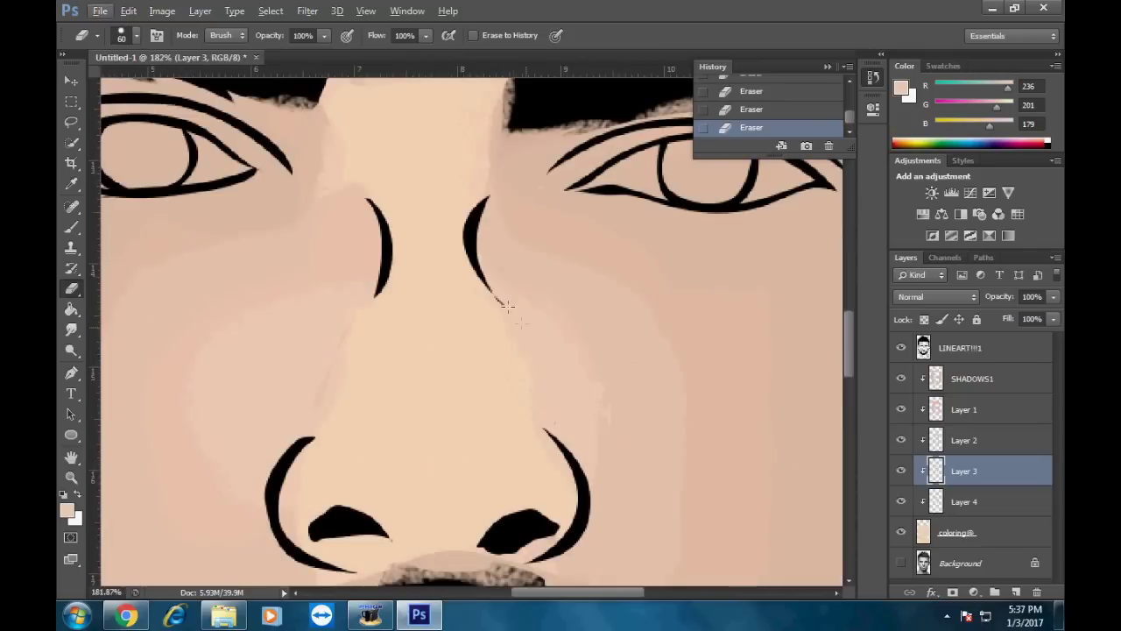
scroll(526, 350, "down", 4)
scroll(542, 387, "down", 1)
scroll(542, 387, "down", 1)
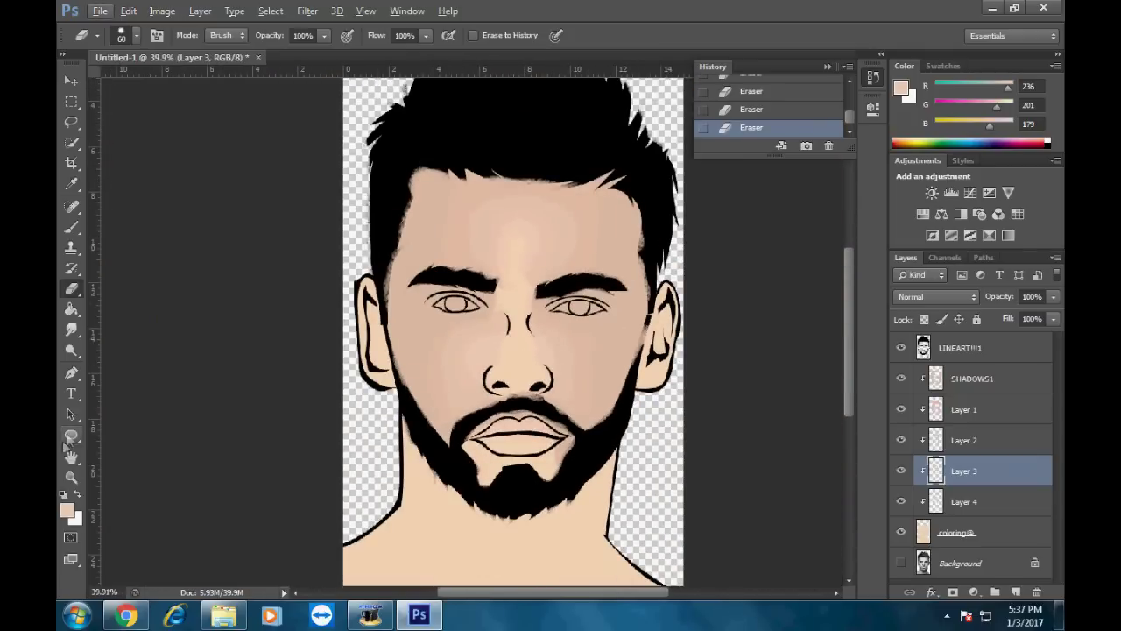
- Set the foreground to darker skin shade 203,171,149 and add Layer 5 under the line art
left_click(67, 509)
left_click(730, 362)
left_click(1039, 313)
left_click(1015, 592)
mouse_move(963, 378)
left_mouse_down()
mouse_move(963, 409)
mouse_move(963, 378)
left_mouse_up()
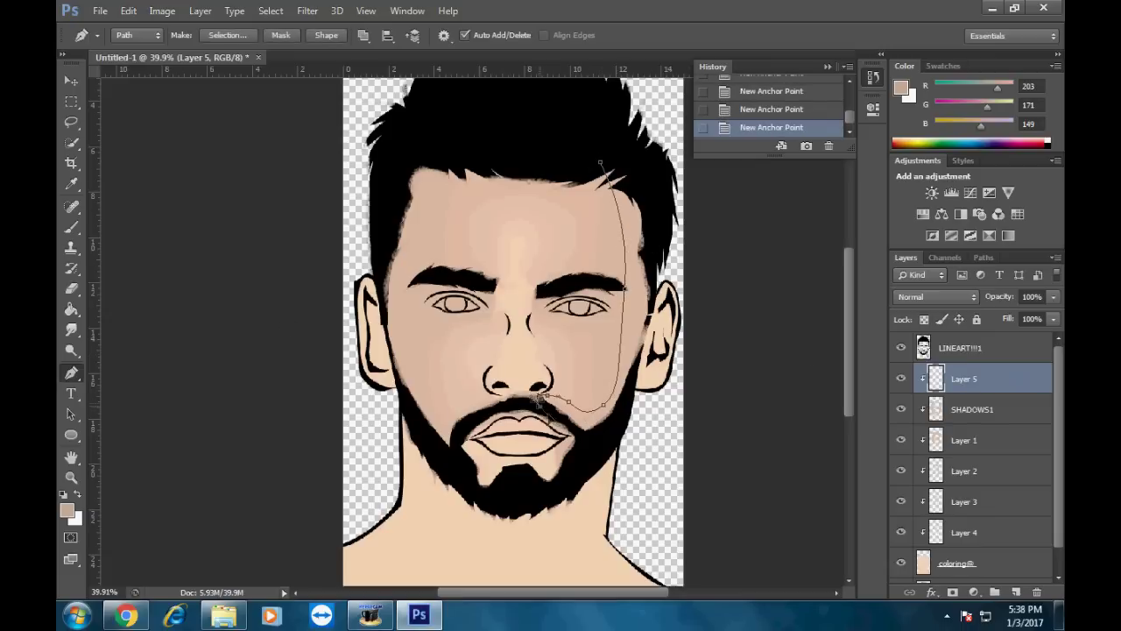
- Fill the outline down the right side of the face with the darker shade and delete the path
left_click(603, 164)
right_click(614, 189)
left_click(648, 280)
right_click(620, 140)
left_click(648, 171)
scroll(232, 232, "up", 1)
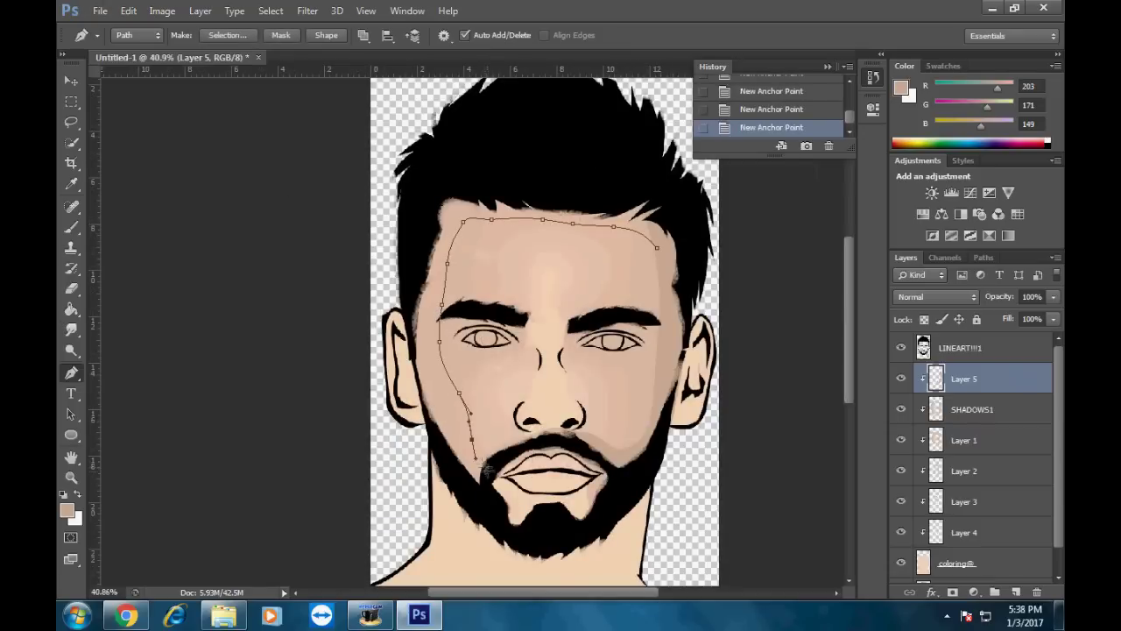
right_click(516, 298)
left_click(581, 260)
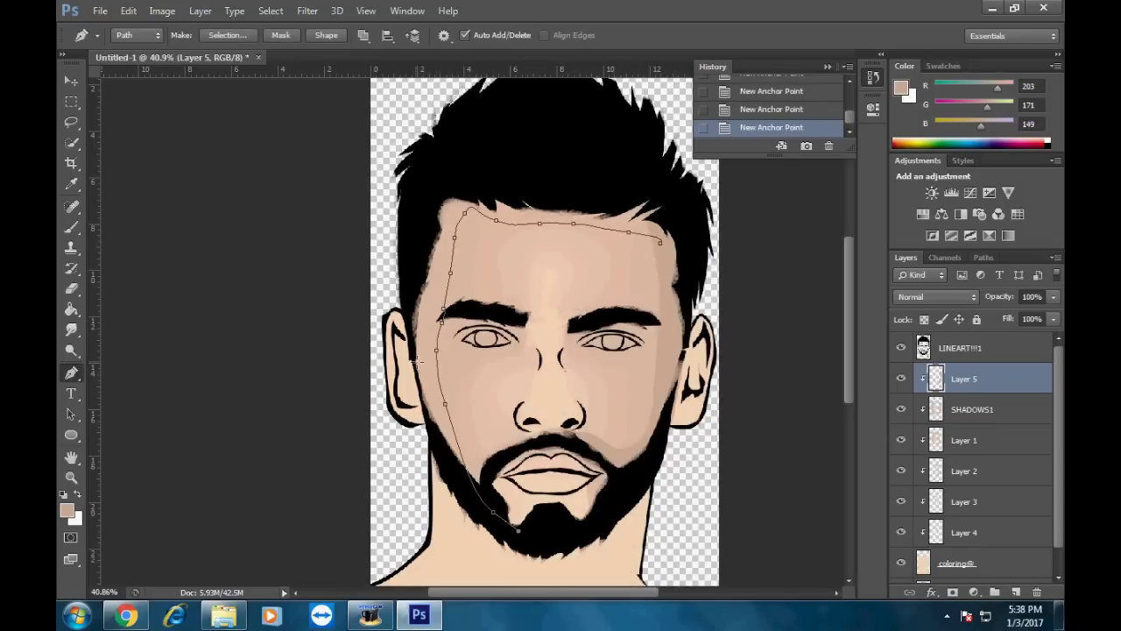
- Fill the outline along the left side of the face with the darker shade and delete the path
right_click(655, 182)
left_click(692, 280)
left_click(662, 150)
right_click(555, 213)
left_click(587, 233)
scroll(555, 299, "down", 1)
scroll(555, 300, "up", 3)
scroll(538, 262, "down", 1)
scroll(538, 262, "up", 1)
scroll(538, 263, "up", 1)
- Add new Layer 6 and pick a lighter skin tone sampled from the forehead
right_click(72, 227)
left_click(114, 222)
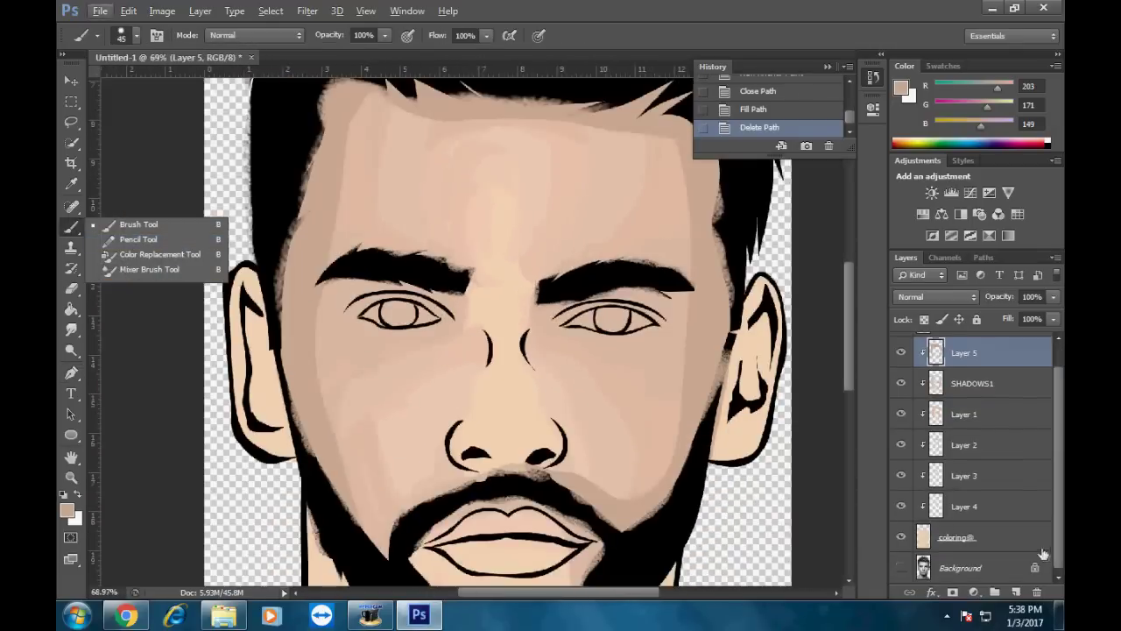
key("ctrl+shift+alt+n")
scroll(549, 256, "up", 1)
left_click(71, 512)
left_click(727, 337)
left_click(1026, 312)
left_click(72, 372)
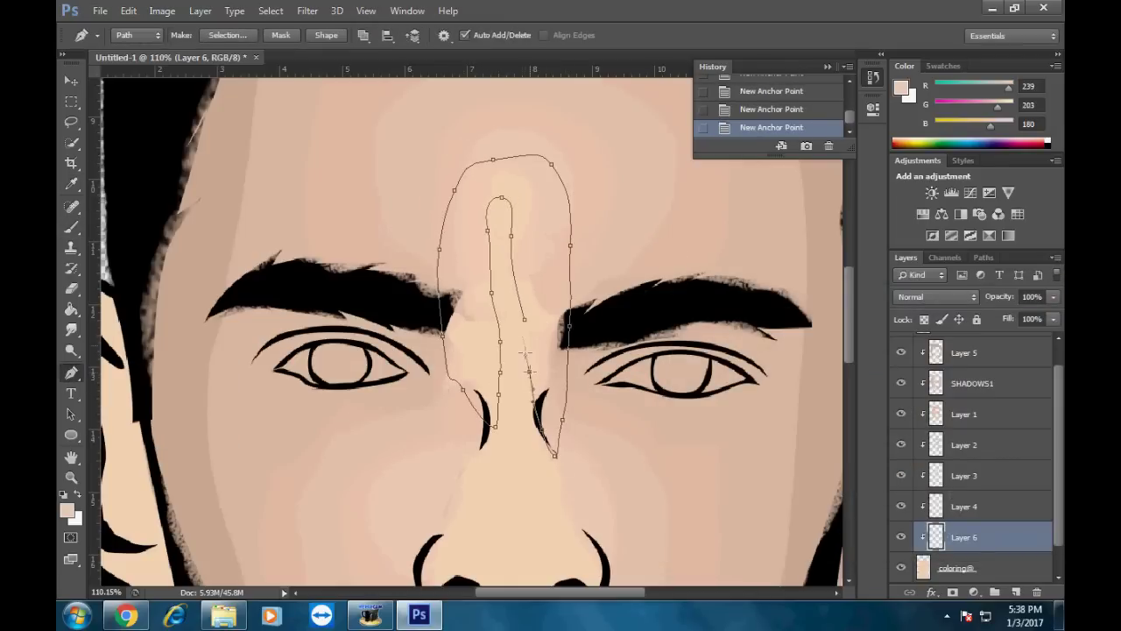
- Fill the forehead outline path with the light skin tone, then delete the path
right_click(527, 190)
left_click(534, 285)
left_click(665, 149)
right_click(618, 195)
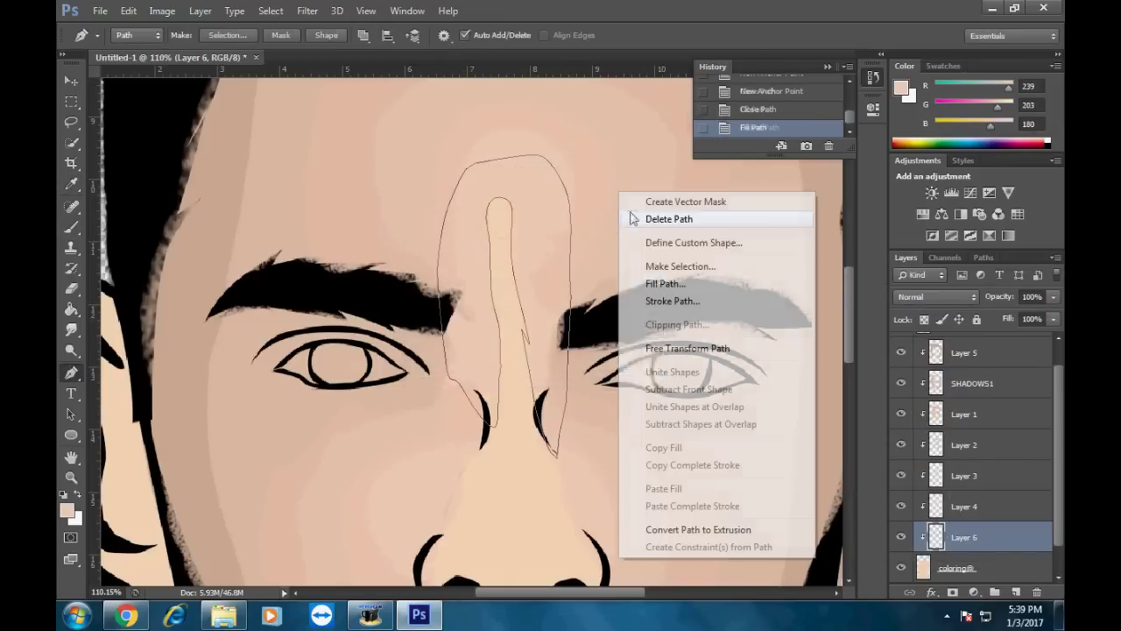
left_click(639, 217)
scroll(614, 226, "down", 5)
scroll(614, 226, "down", 1)
scroll(464, 302, "up", 2)
scroll(487, 363, "up", 2)
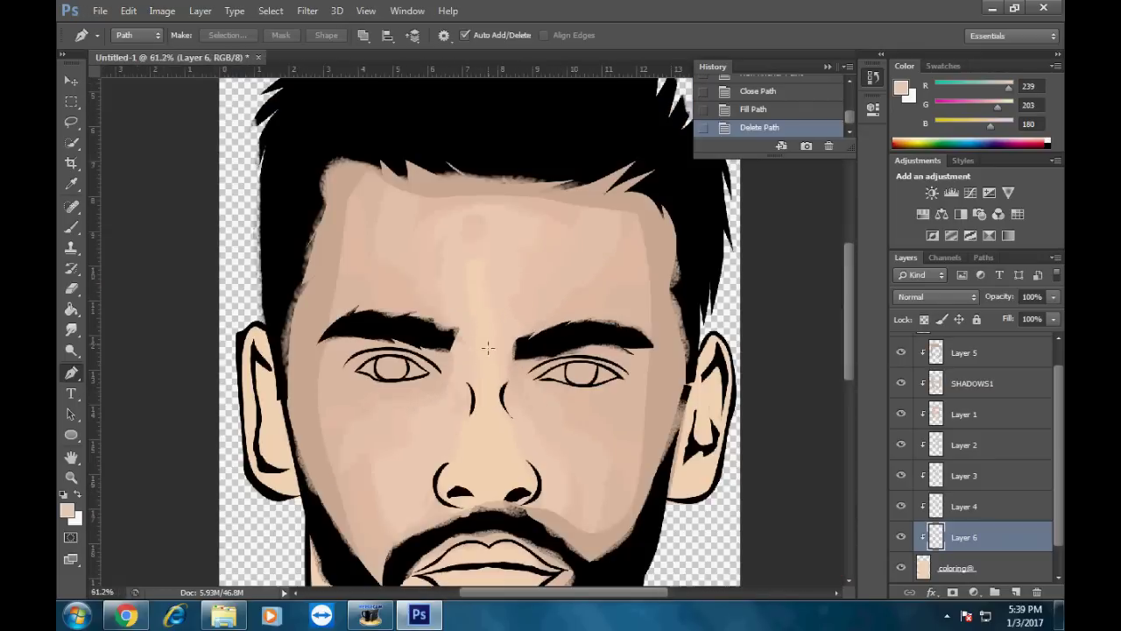
- Brush a light stroke down the centre of the forehead
left_click(72, 228)
scroll(475, 343, "up", 2)
scroll(490, 370, "up", 2)
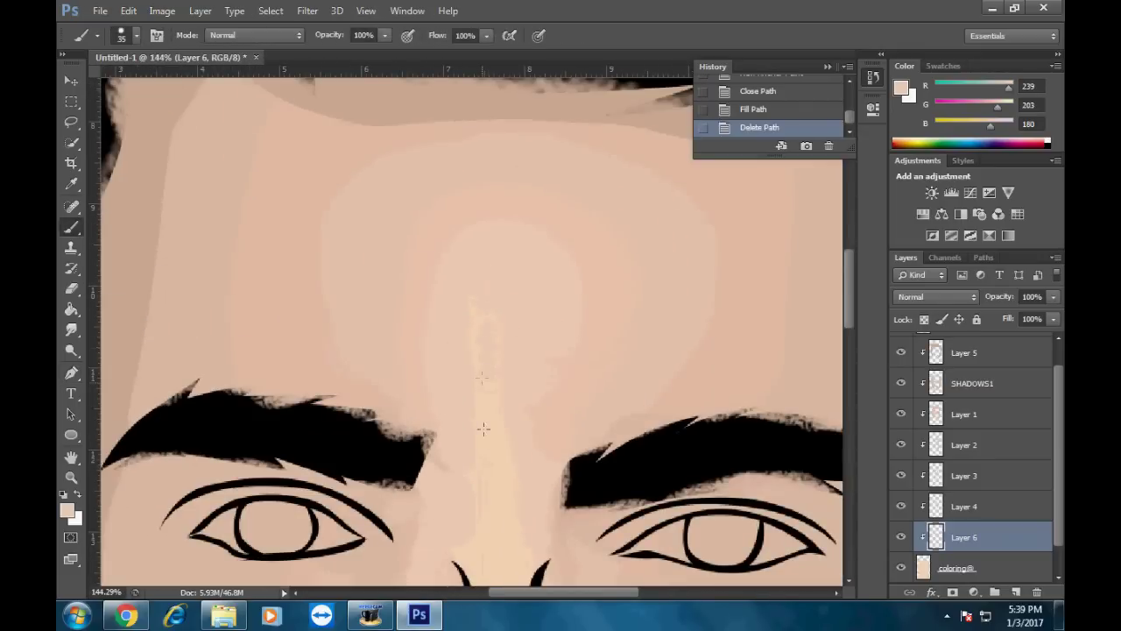
left_click_drag(483, 428, 483, 430)
scroll(484, 431, "down", 3)
scroll(508, 473, "down", 3)
scroll(540, 401, "down", 1)
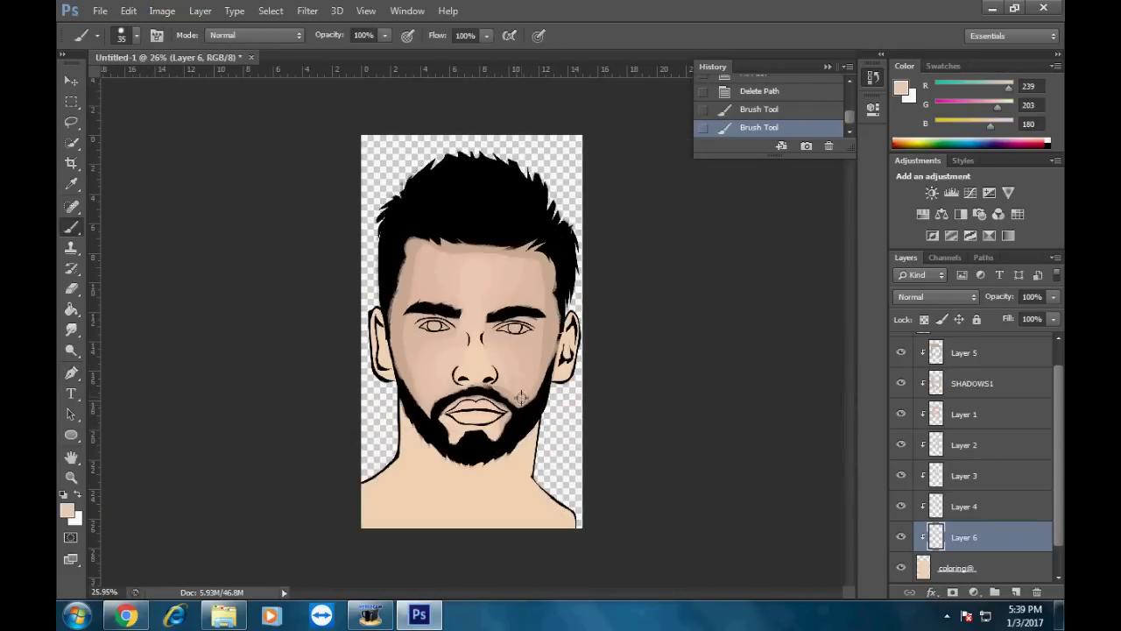
- Set the foreground colour to the sampled skin tone
right_click(72, 374)
scroll(450, 354, "up", 1)
scroll(450, 355, "up", 2)
left_click(68, 509)
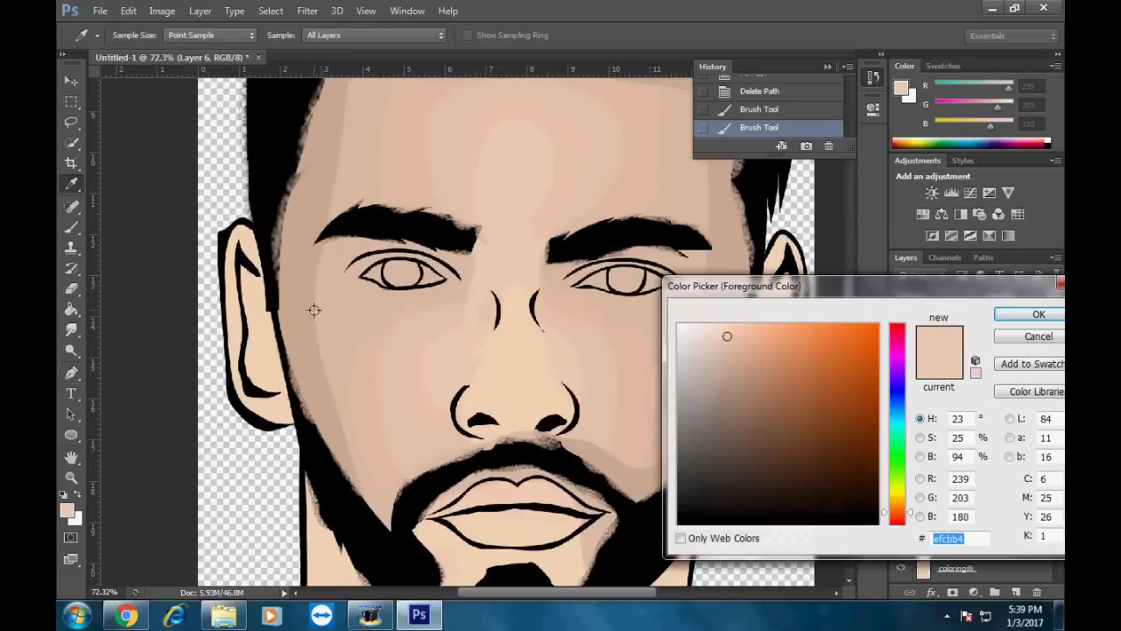
left_click(1039, 314)
scroll(491, 310, "down", 2)
scroll(491, 310, "up", 1)
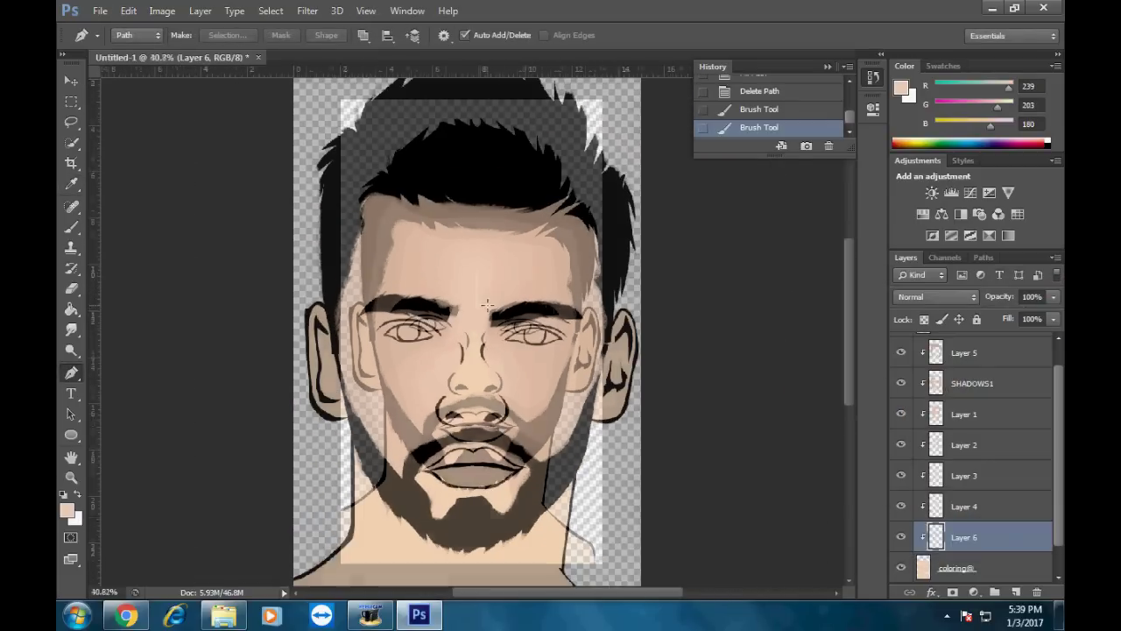
scroll(327, 233, "up", 1)
scroll(328, 233, "up", 2)
- Pick a darker skin tone and trace a shadow path around the left eye socket
key("b")
left_click(365, 345, "alt")
key("p")
left_click(384, 342)
left_click(417, 335)
left_click_drag(477, 333, 493, 345)
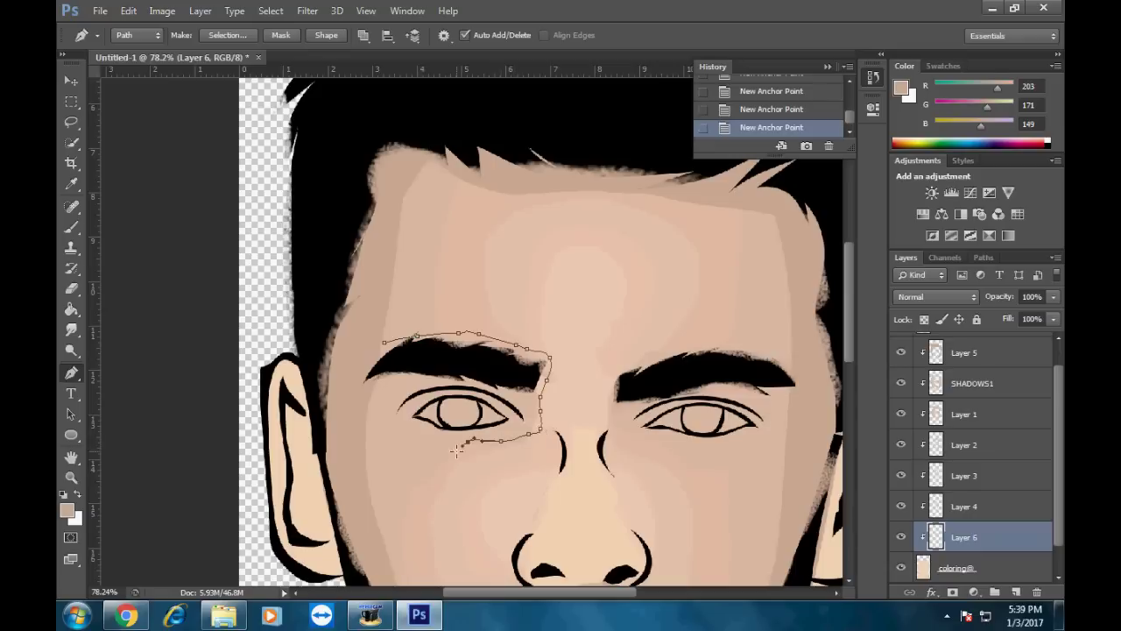
left_click(963, 378)
- Fill the eye-socket path with the shadow colour on Layer 5 and delete the path
right_click(435, 226)
left_click(483, 316)
key("Return")
right_click(549, 233)
left_click(601, 259)
scroll(574, 263, "down", 3)
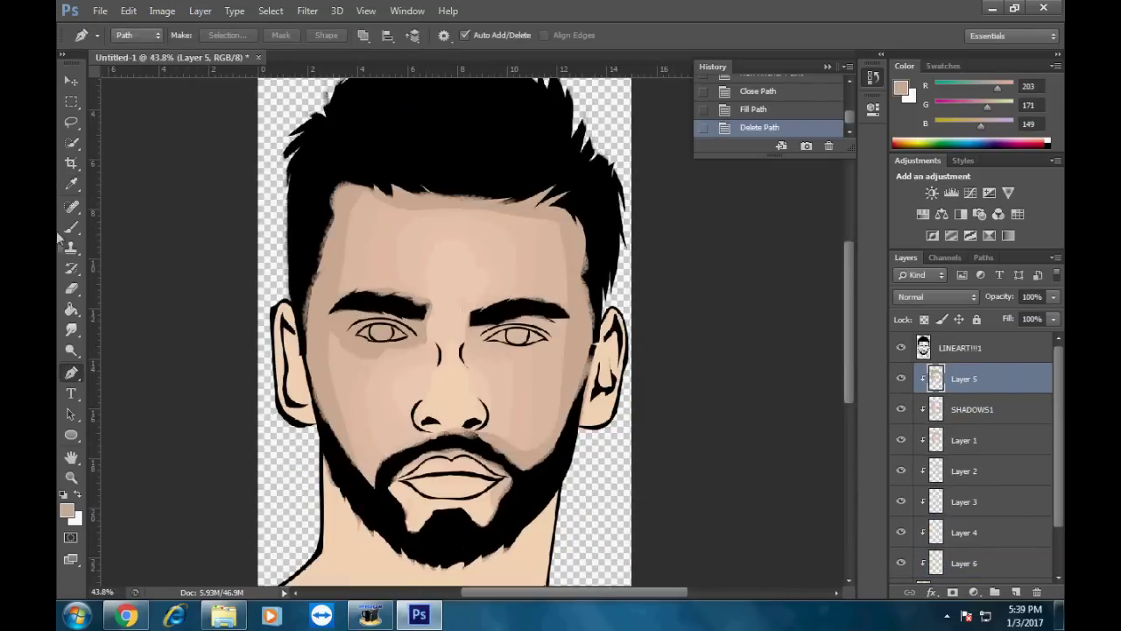
scroll(573, 263, "up", 2)
- Soften the shadow with the Eraser, undoing one erase
right_click(71, 288)
left_click(187, 278)
scroll(405, 369, "up", 2)
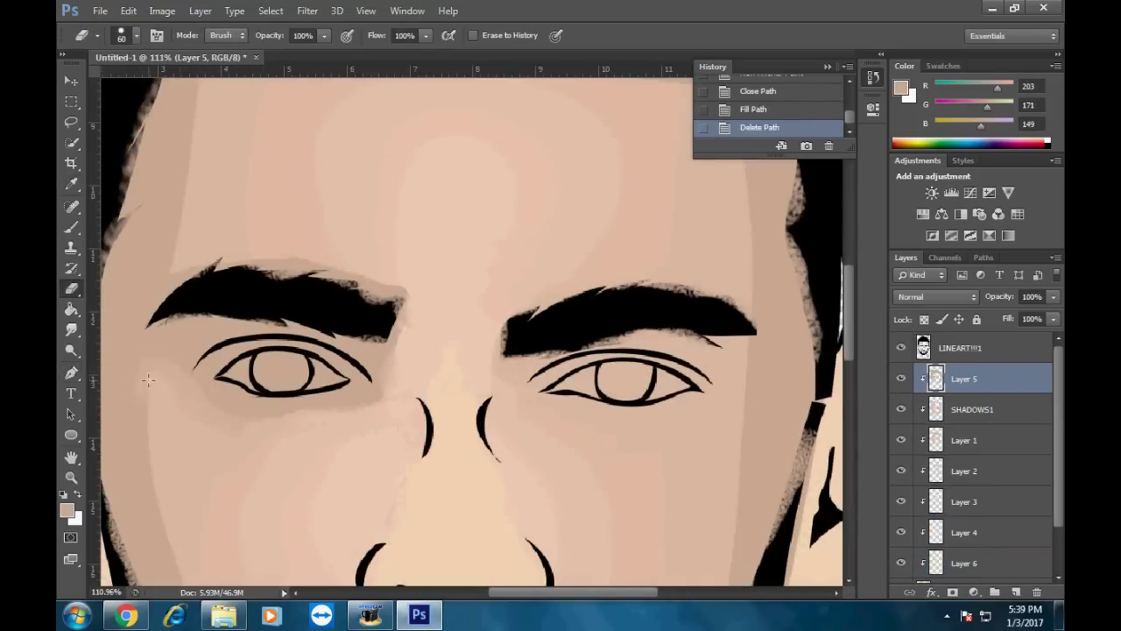
scroll(148, 380, "down", 3)
key("ctrl+z")
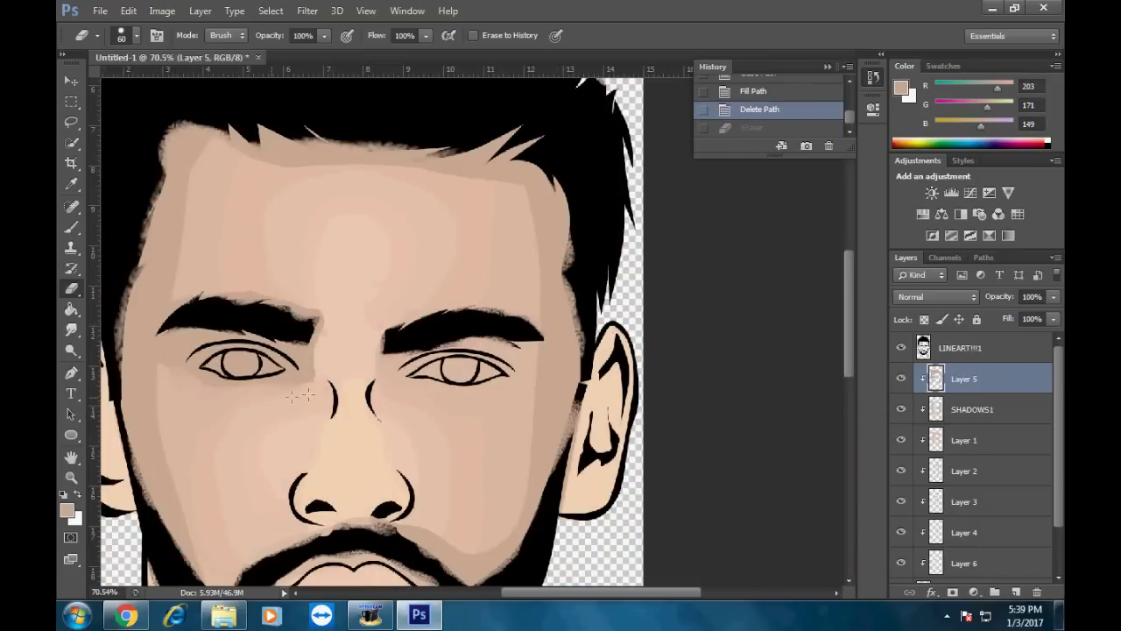
scroll(296, 299, "down", 3)
- Delete an accidental path point with the Pen tool
right_click(71, 372)
left_click(150, 366)
left_click(370, 238)
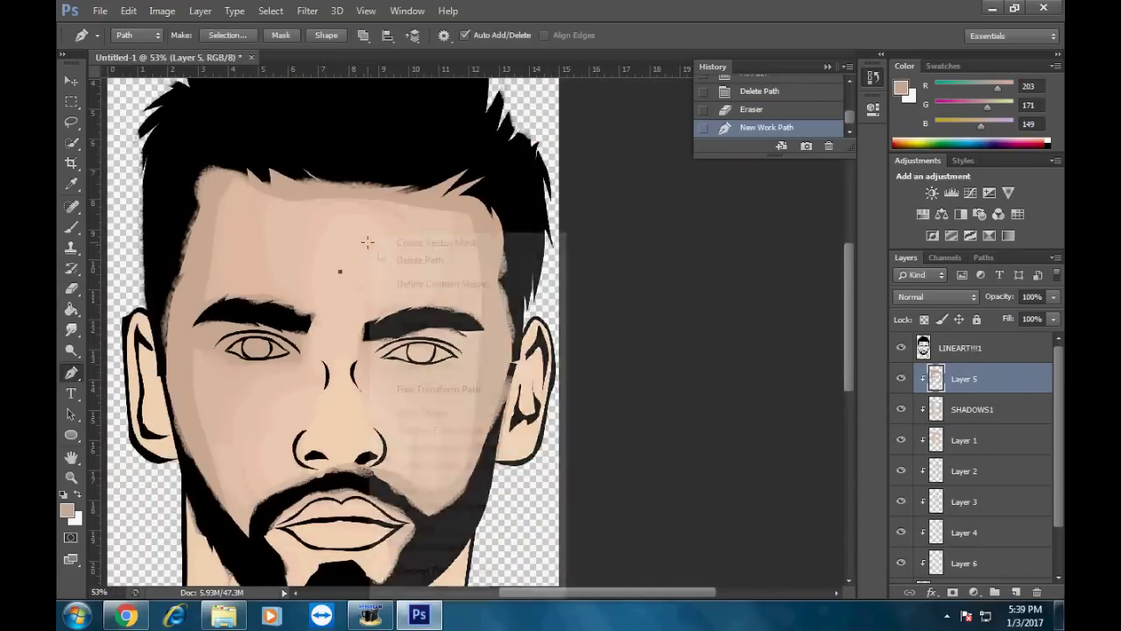
key("Delete")
scroll(267, 331, "up", 3)
- Trace and fill a shadow path between the brows and around the right eye, then delete it
left_click(462, 321)
left_click(446, 335)
left_click(457, 357)
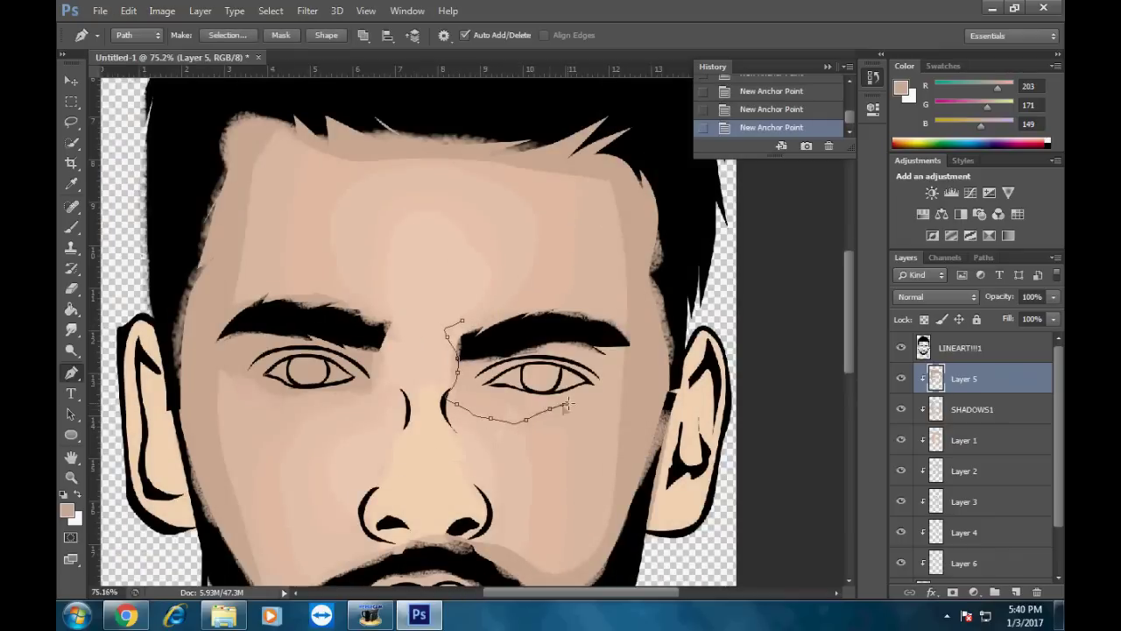
left_click(462, 320)
right_click(540, 228)
left_click(588, 322)
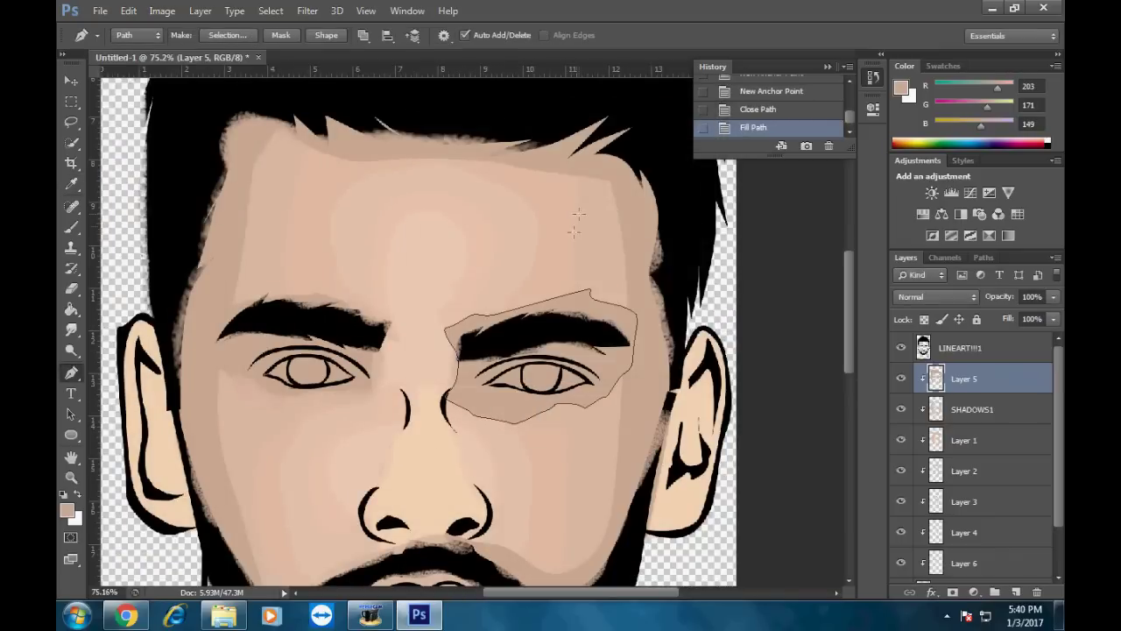
right_click(584, 219)
left_click(613, 256)
scroll(315, 304, "down", 3)
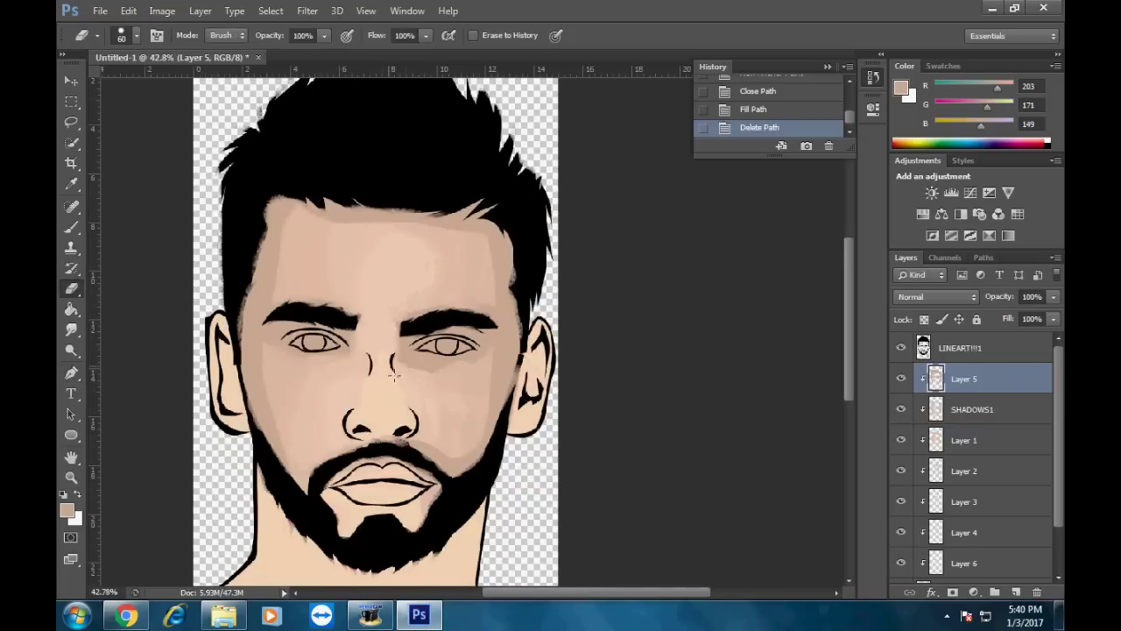
- Erase a small stray shadow spot near the nose
left_click(474, 362)
scroll(474, 362, "down", 1)
scroll(474, 361, "down", 1)
scroll(482, 350, "up", 1)
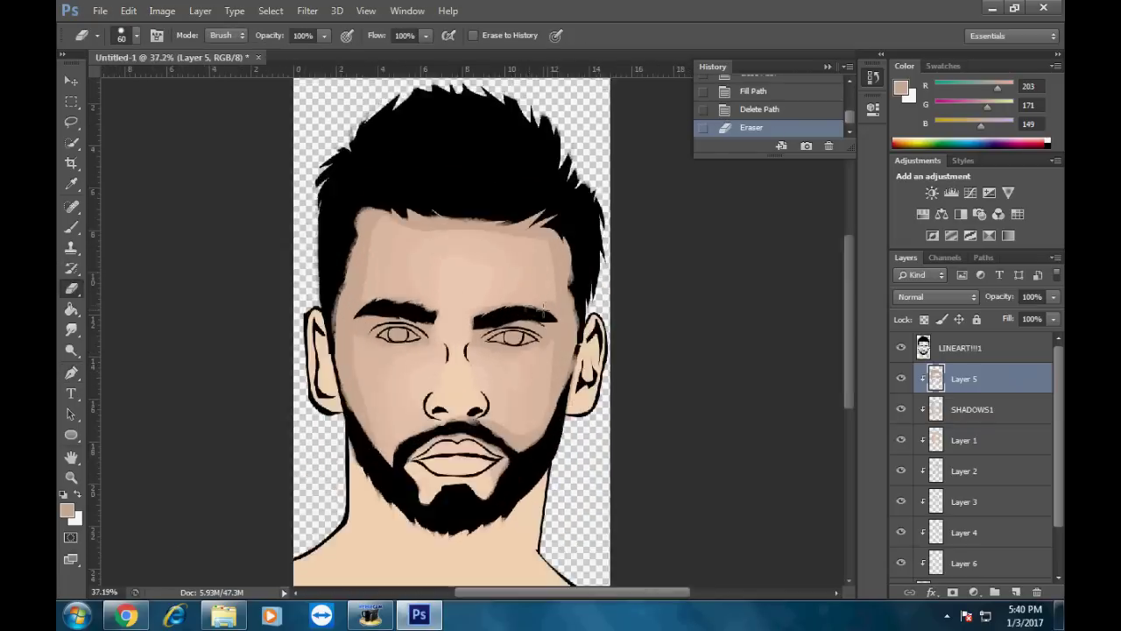
scroll(486, 347, "up", 2)
- Choose a deeper shadow colour and clip Layer 7 into the layer stack
key("i")
left_click(67, 508)
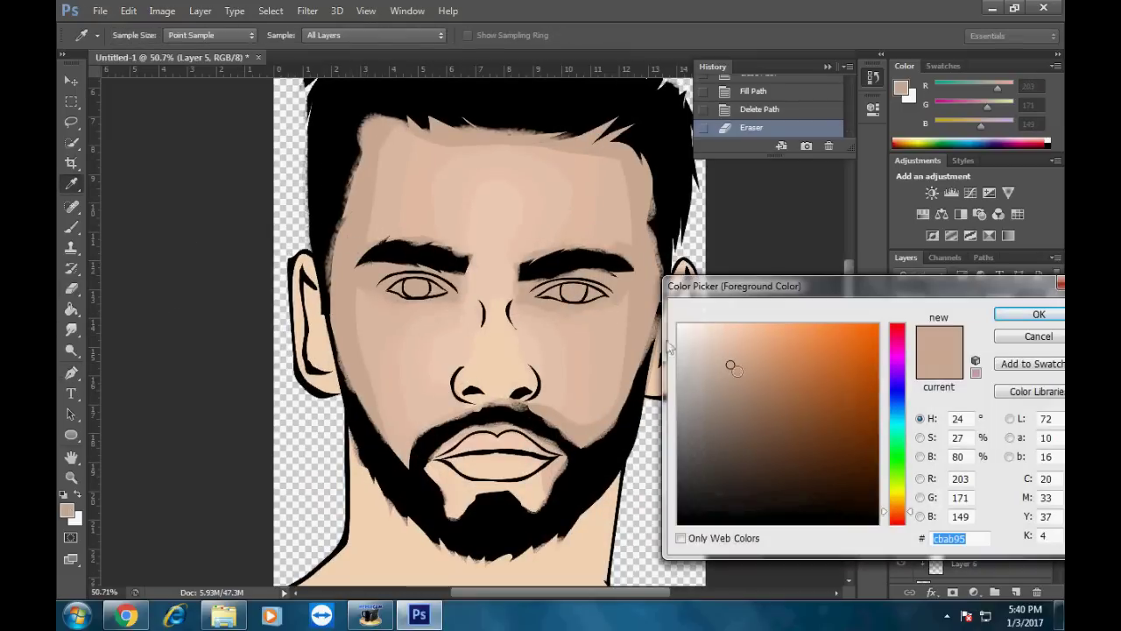
key("Return")
key("p")
left_click_drag(961, 411, 961, 424)
key("ctrl+bracketright")
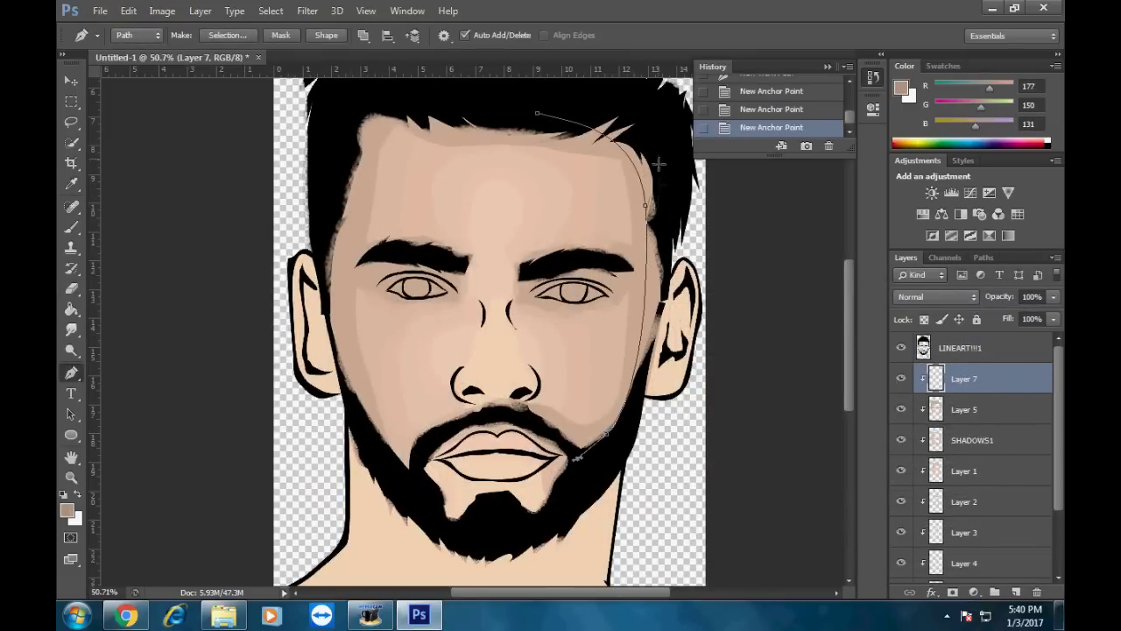
- Fill a shadow path down the right side of the face, then delete the path
scroll(659, 163, "up", 5)
left_click(590, 225)
right_click(585, 225)
left_click(620, 318)
right_click(590, 204)
left_click(620, 231)
scroll(578, 302, "down", 3)
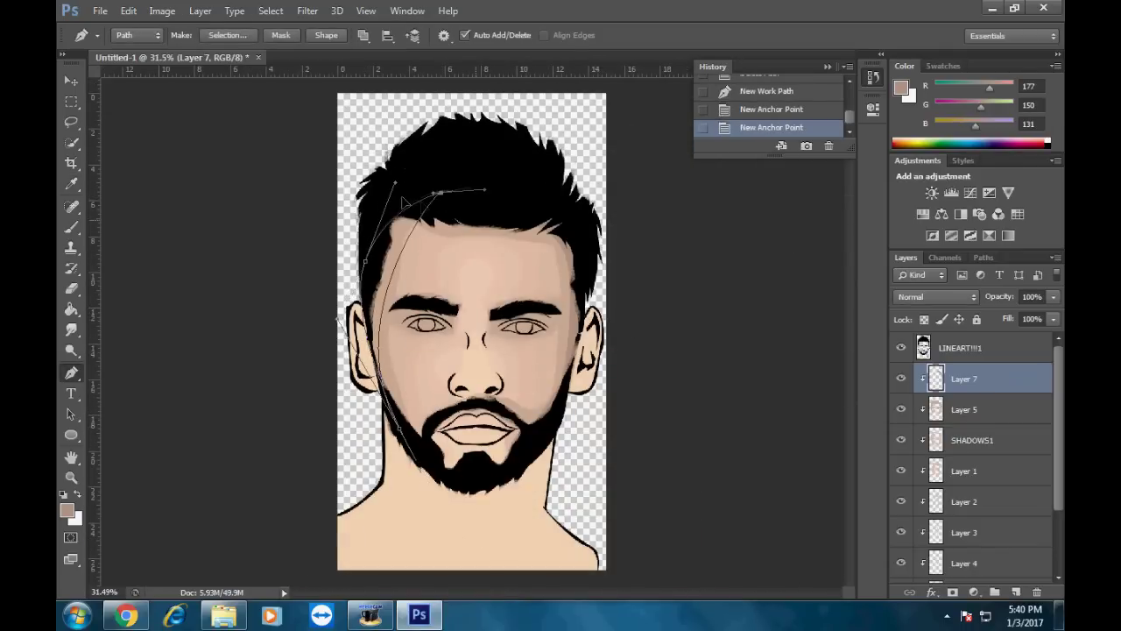
- Fill a shadow path down the left side of the face, then delete the path
left_click(436, 192)
right_click(434, 175)
left_click(476, 255)
right_click(447, 179)
left_click(469, 200)
scroll(513, 205, "down", 2)
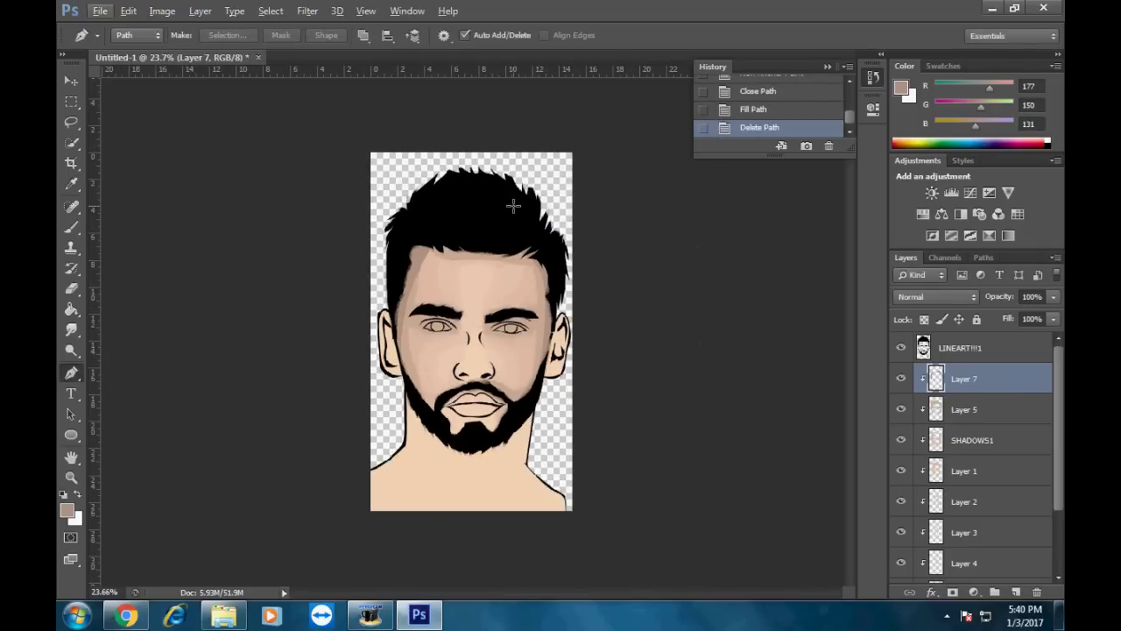
- Trim excess side shadow with the Eraser
right_click(71, 289)
left_click(140, 287)
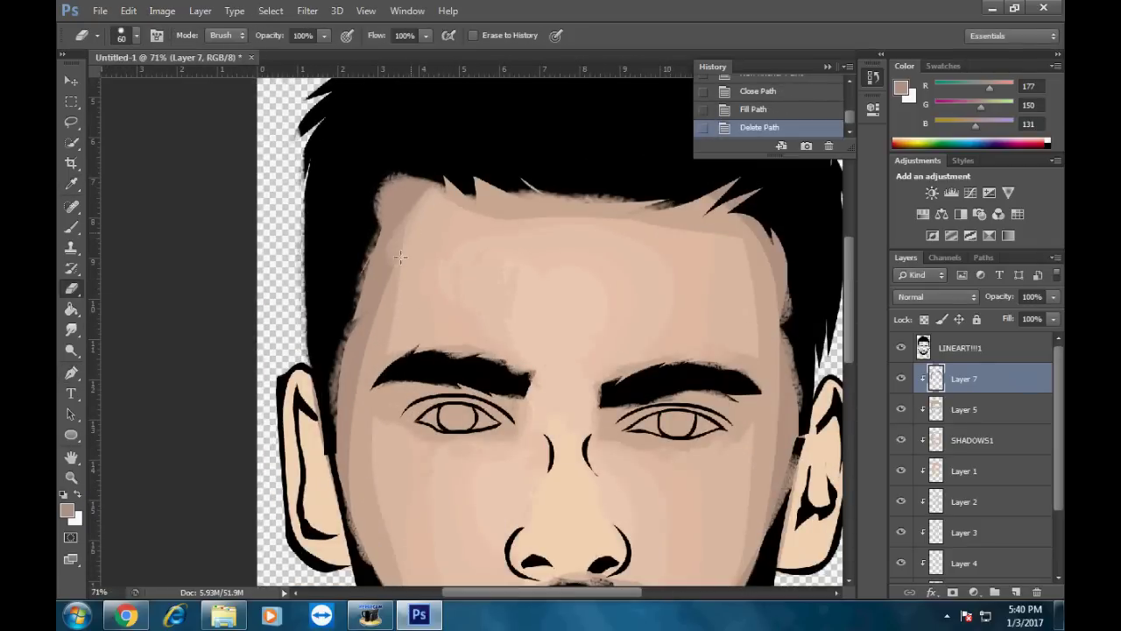
scroll(549, 337, "down", 1)
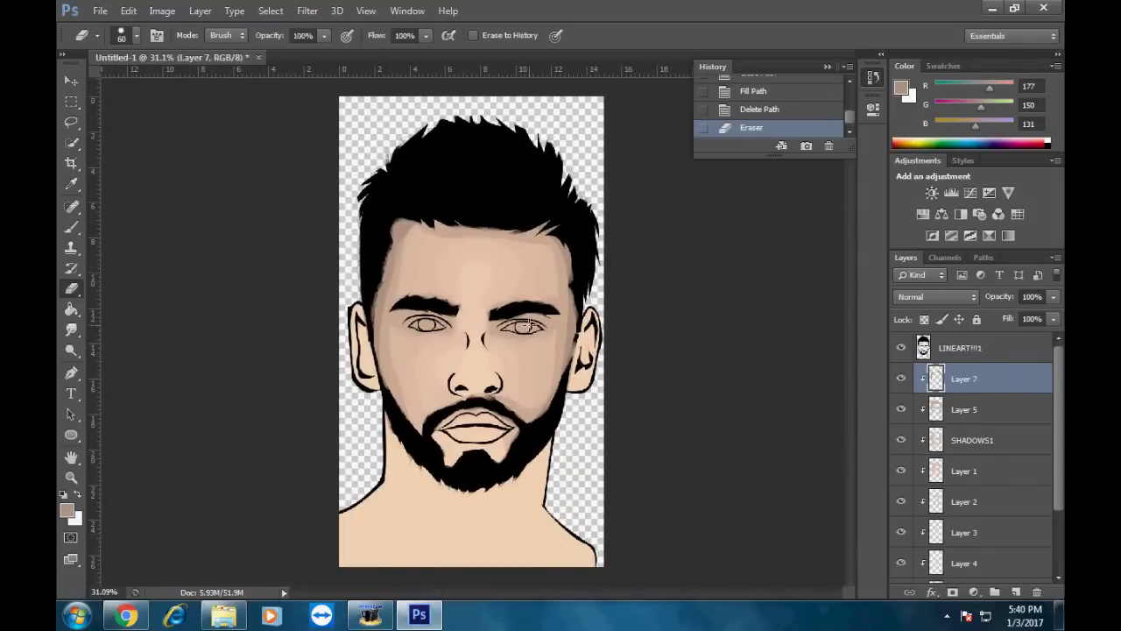
left_click(982, 354)
- Move the new layer beneath the line art and show the white background behind the portrait
left_click_drag(942, 389, 959, 381)
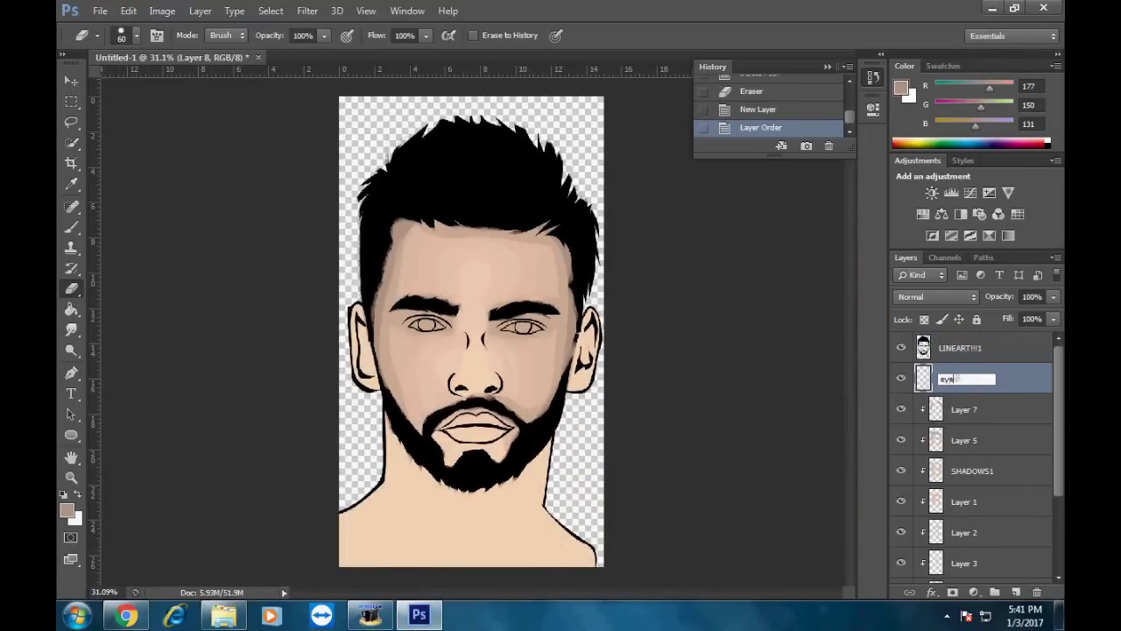
scroll(477, 326, "up", 3)
left_click(900, 87)
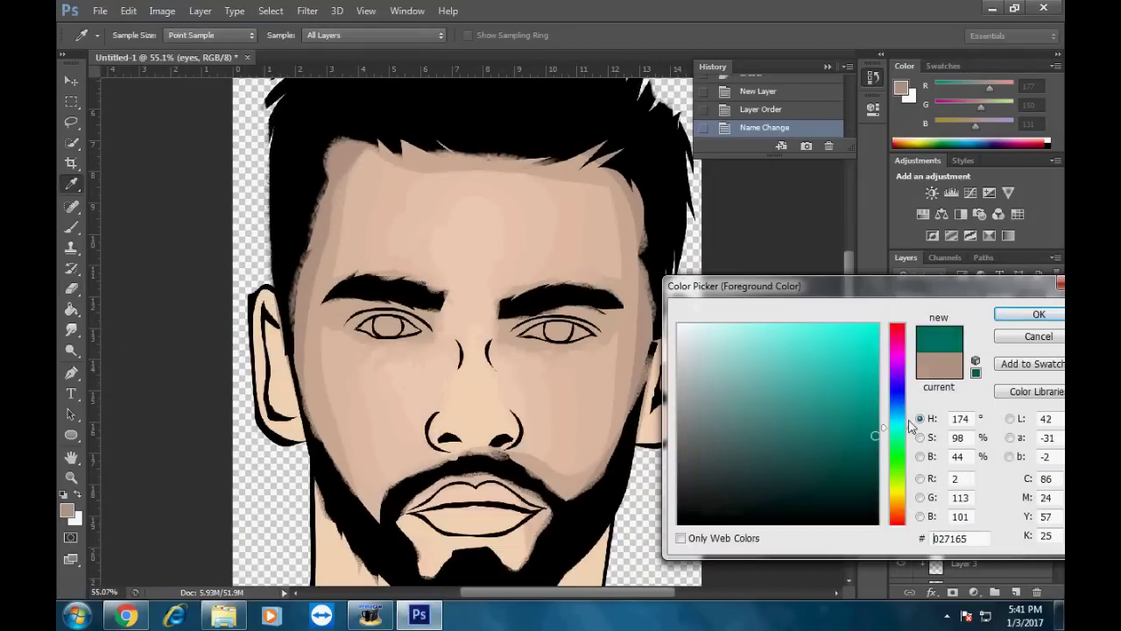
key("Escape")
scroll(954, 386, "down", 1)
left_click(900, 569)
scroll(935, 503, "up", 1)
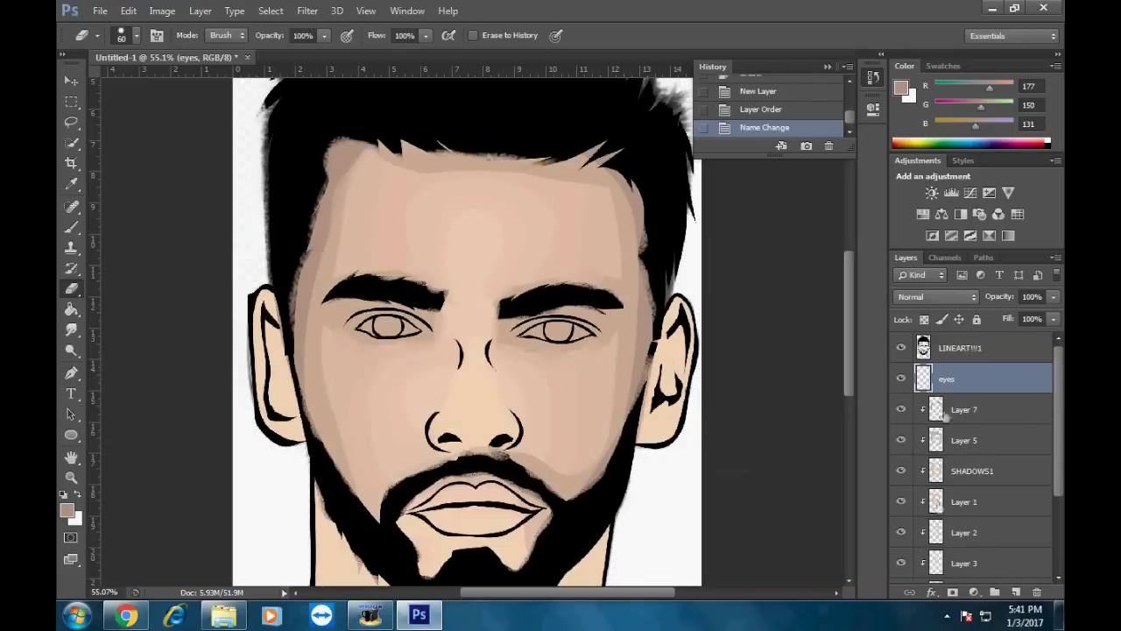
- Set the foreground colour to a vivid cyan for the irises
left_click(901, 87)
left_click(896, 419)
left_click_drag(875, 421, 877, 361)
left_click(1038, 314)
scroll(385, 326, "up", 10)
- Paint cyan into the left eye's iris with a sized brush
key("e")
left_click(96, 35)
key("Escape")
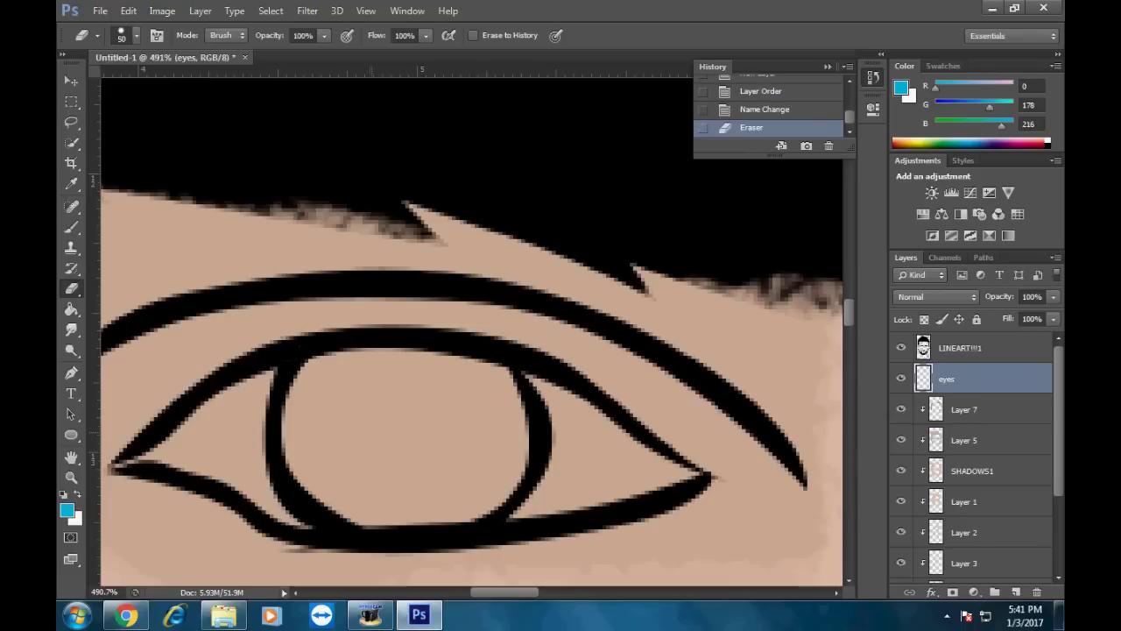
left_click(71, 227)
left_click(122, 35)
left_click(341, 445)
left_click_drag(333, 421, 394, 377)
left_click_drag(490, 385, 429, 388)
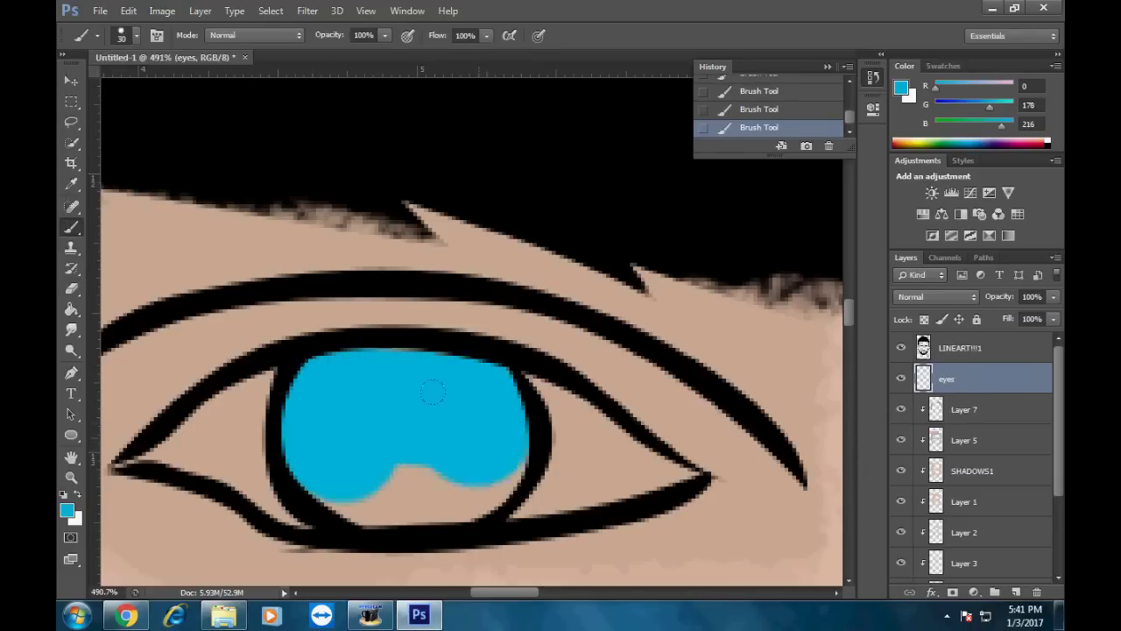
- Paint cyan into the right eye's iris
scroll(385, 359, "down", 3)
scroll(526, 359, "down", 5)
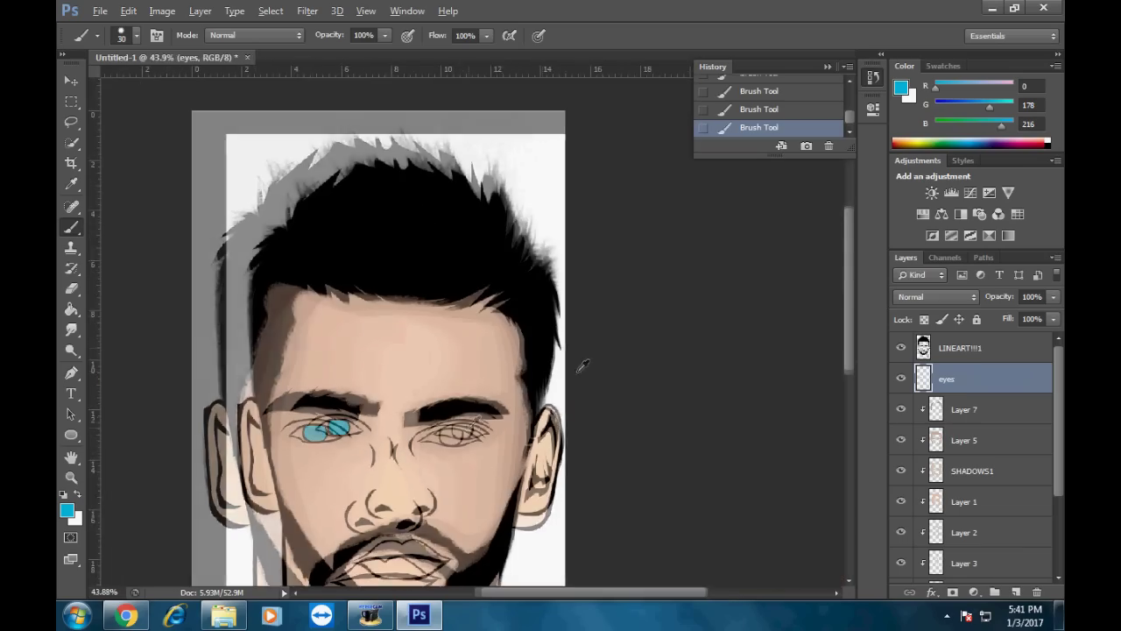
scroll(526, 350, "up", 1)
scroll(557, 349, "up", 5)
scroll(557, 349, "up", 4)
mouse_move(386, 367)
left_mouse_down()
mouse_move(560, 525)
mouse_move(753, 368)
left_mouse_up()
scroll(569, 403, "down", 4)
scroll(569, 402, "down", 3)
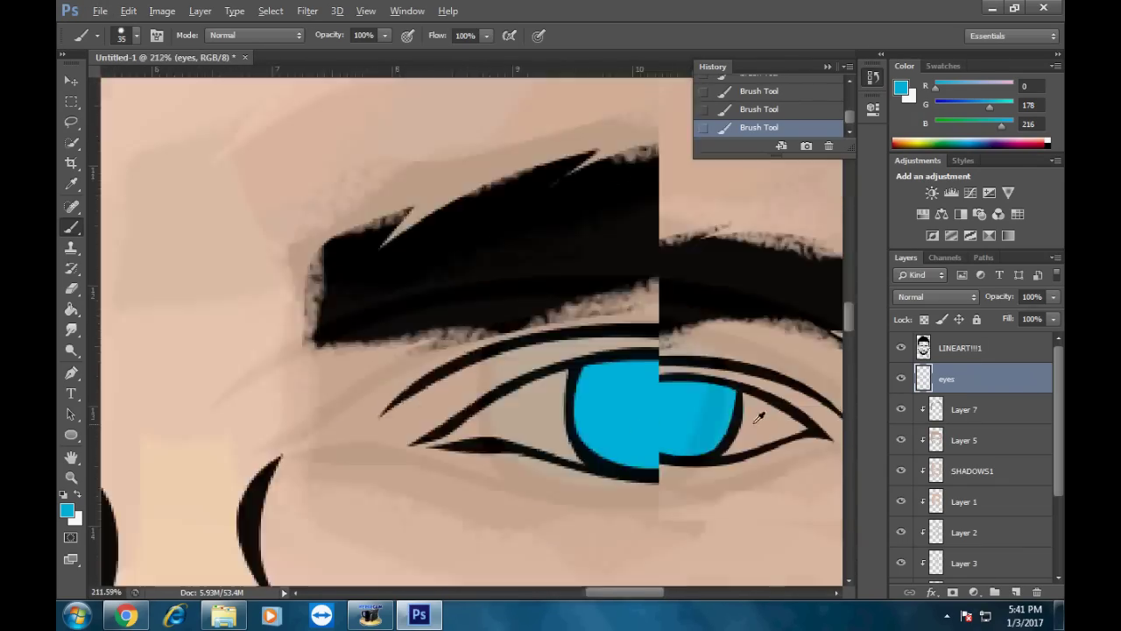
scroll(569, 403, "down", 4)
- Add a new layer for the eye whites with white as the foreground colour
left_click(964, 409)
left_click(1017, 592)
scroll(512, 409, "down", 2)
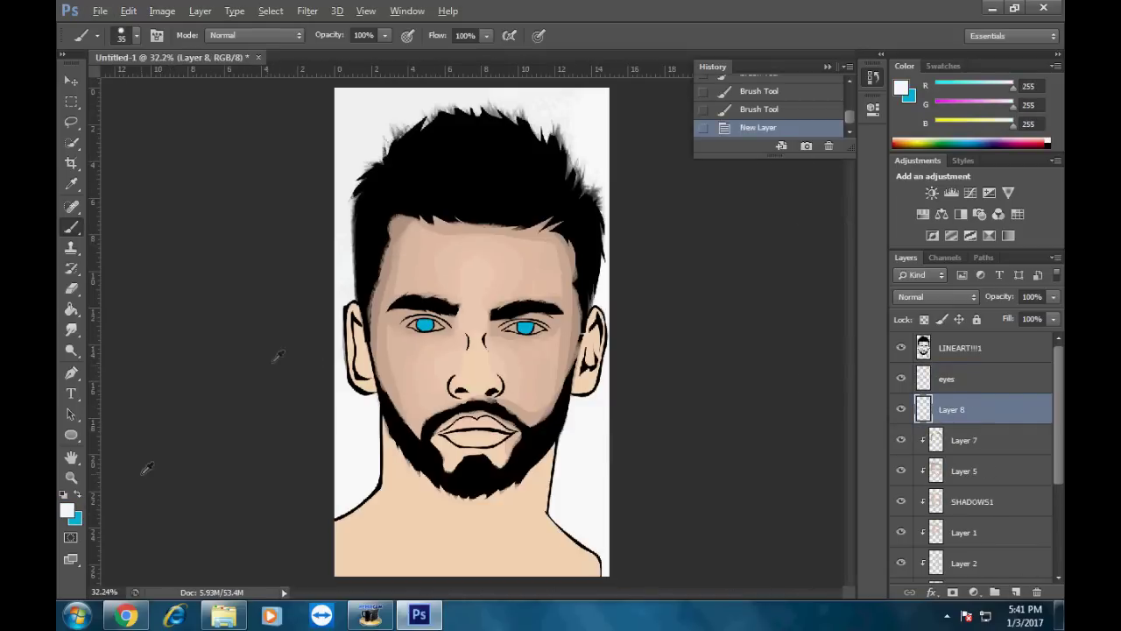
left_click(67, 510)
left_click(992, 312)
scroll(525, 329, "up", 5)
scroll(525, 329, "up", 5)
key("b")
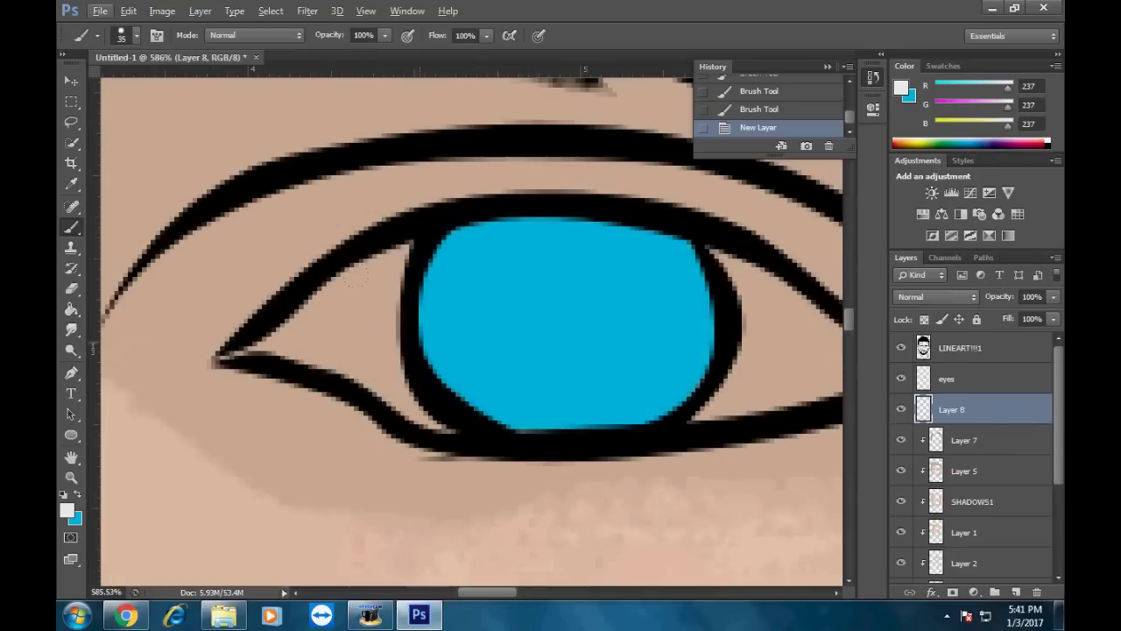
- Paint white into the corners of both eyes around the irises
left_click_drag(405, 256, 373, 285)
left_click_drag(700, 410, 810, 368)
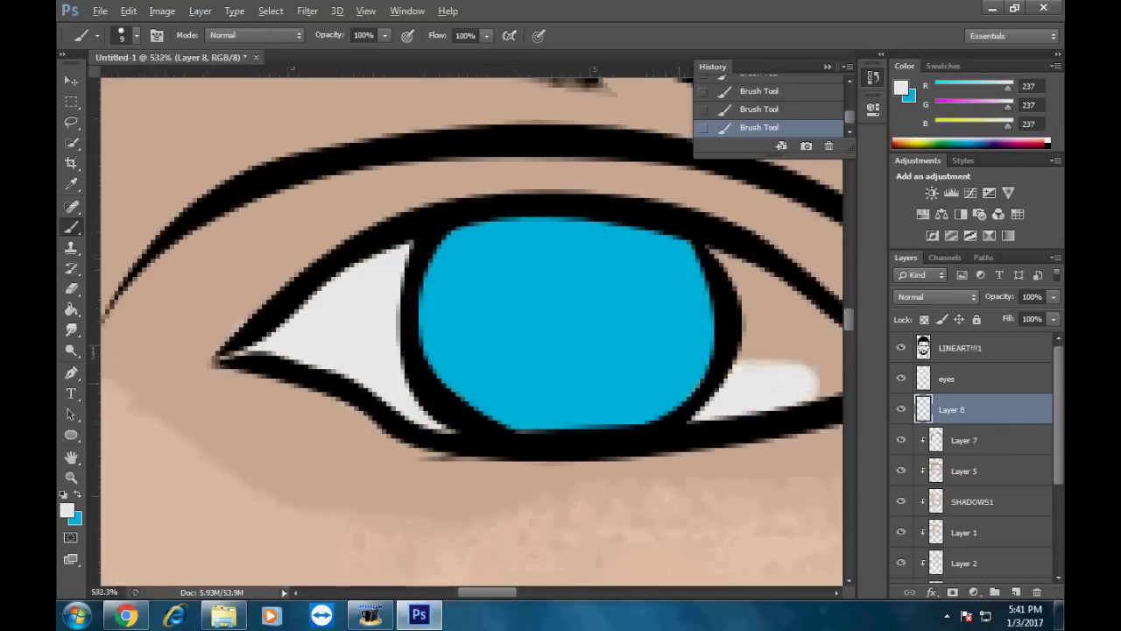
scroll(740, 343, "down", 4)
scroll(738, 332, "down", 1)
scroll(710, 315, "up", 3)
key("bracketright")
key("bracketright")
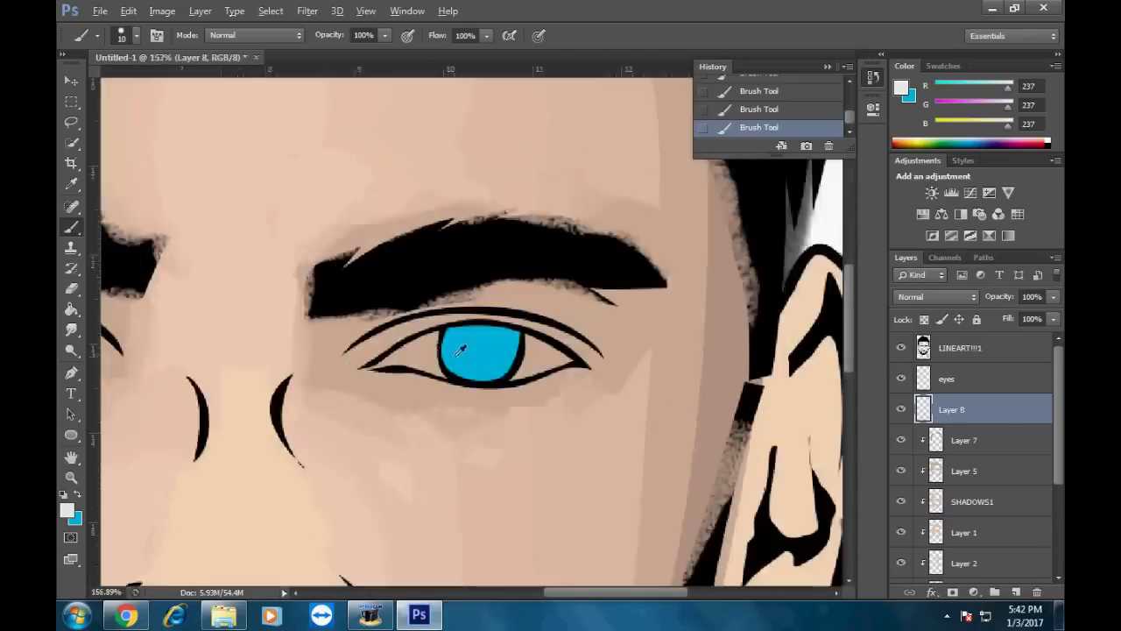
scroll(491, 350, "up", 3)
left_click_drag(444, 302, 372, 289)
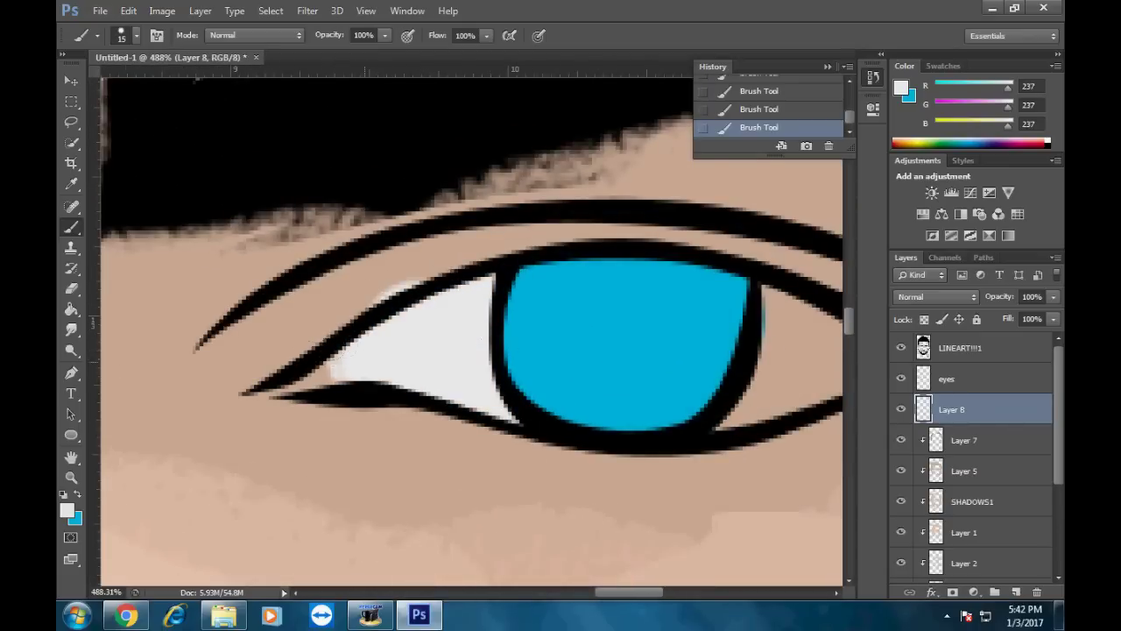
scroll(764, 344, "down", 4)
scroll(687, 368, "up", 3)
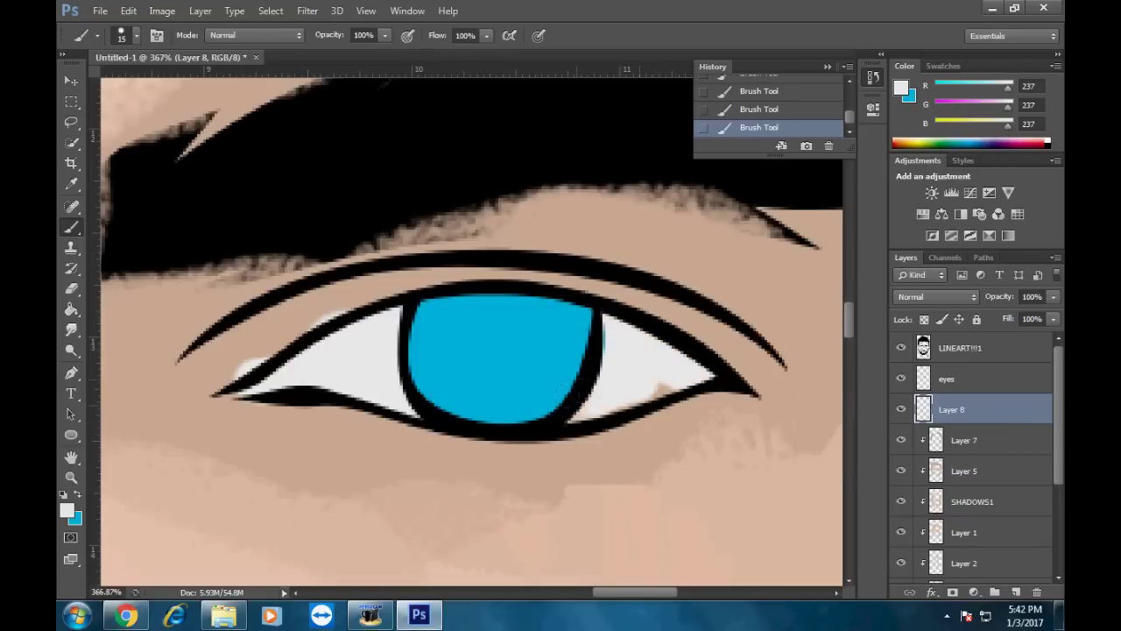
- Erase the stray white paint outside the eye with the Eraser
right_click(72, 288)
left_click(140, 289)
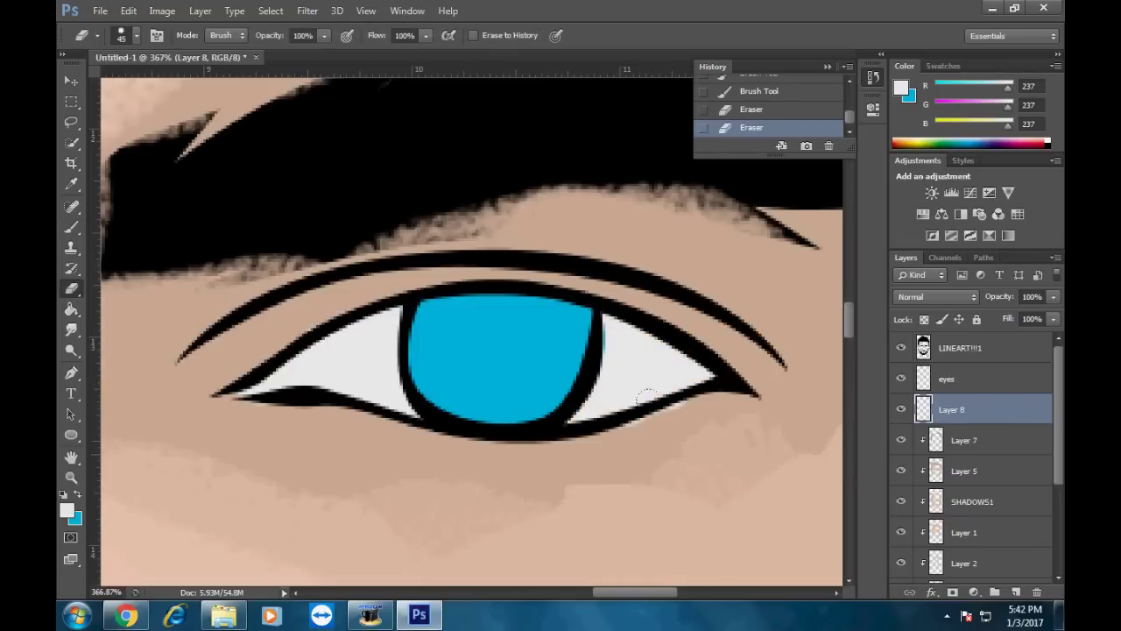
left_click_drag(665, 386, 643, 411)
scroll(648, 412, "down", 3)
scroll(646, 442, "down", 3)
scroll(588, 415, "up", 2)
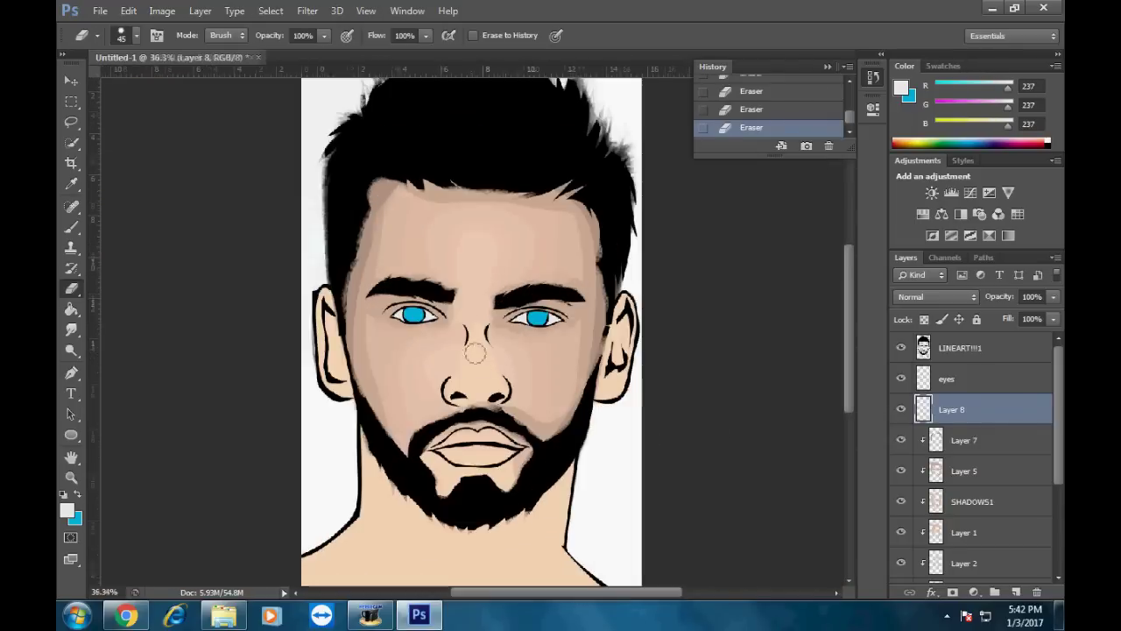
scroll(475, 352, "down", 2)
- Draw a round black ellipse pupil inside the left iris
left_click(71, 437)
key("d")
scroll(514, 328, "up", 4)
scroll(517, 341, "up", 2)
left_click_drag(461, 313, 570, 410)
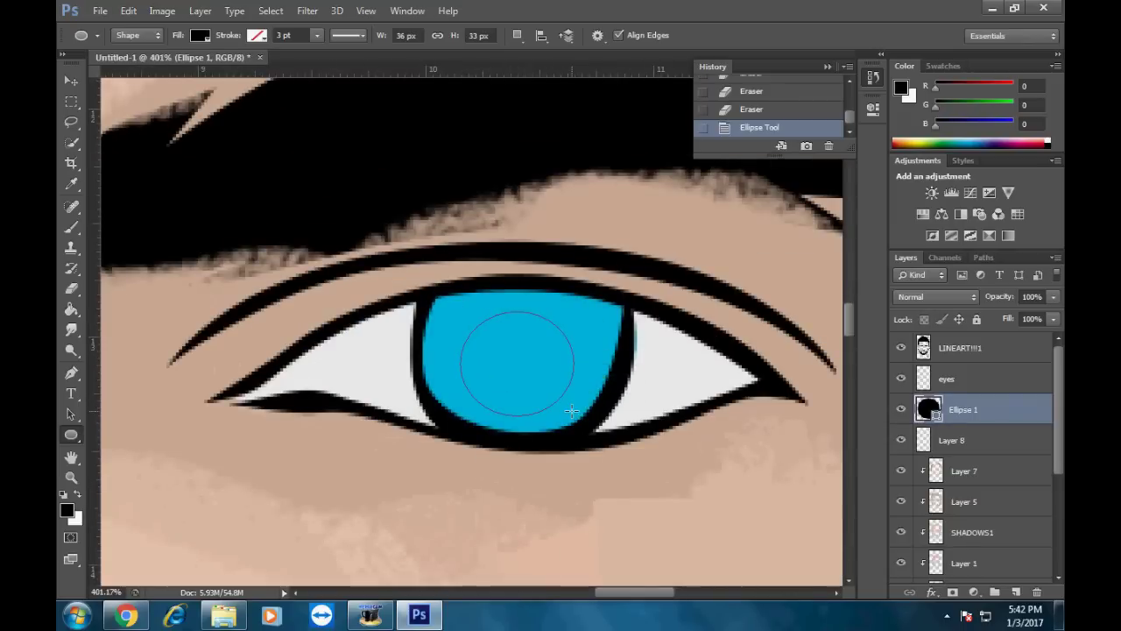
- Move the pupil layer above the eyes layer and copy the pupil onto the other eye
left_click_drag(994, 418, 981, 391)
key("v")
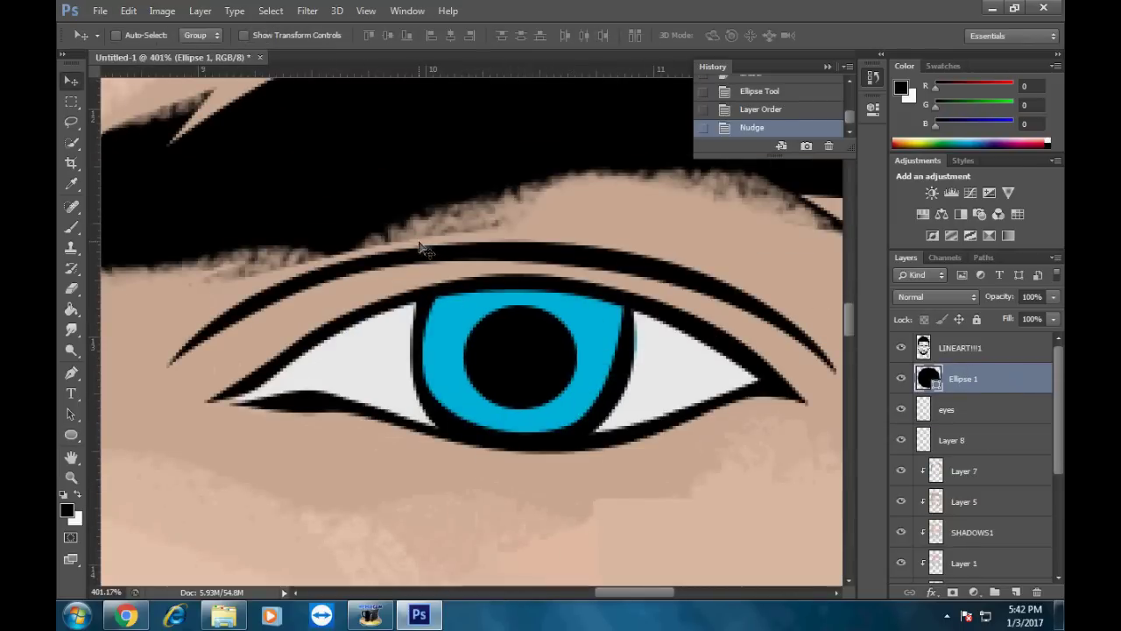
scroll(553, 229, "down", 5)
left_click_drag(533, 321, 385, 326)
scroll(385, 326, "up", 5)
left_click_drag(469, 313, 480, 218)
- Toggle the coloring, photo and pupil layers to compare the pupils with the reference photo
scroll(488, 226, "down", 5)
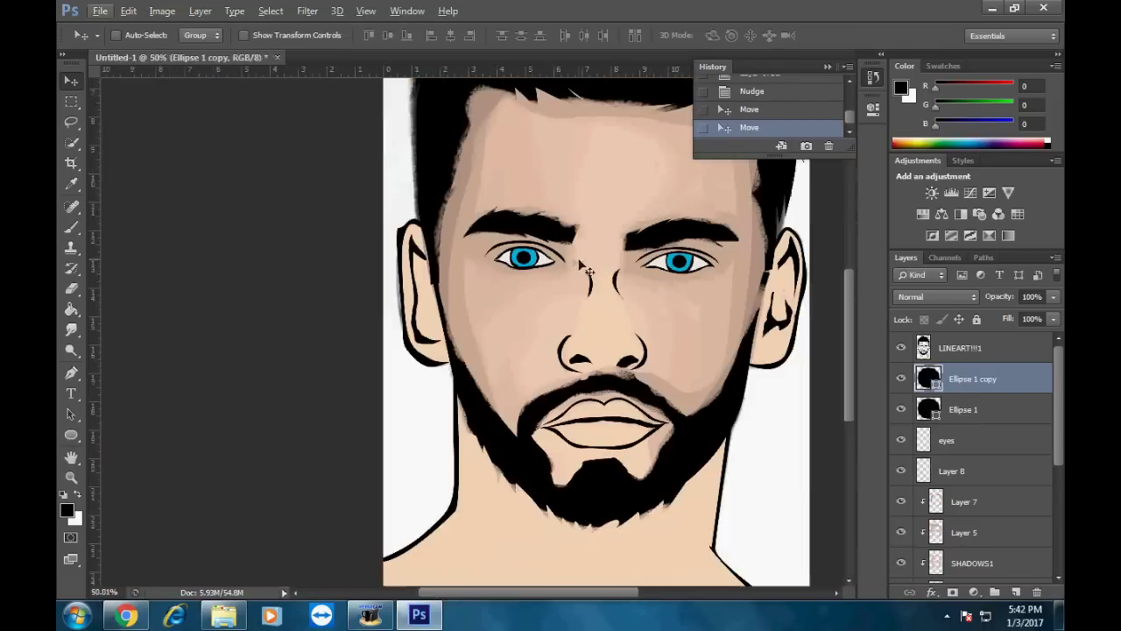
scroll(580, 264, "down", 2)
scroll(528, 341, "up", 2)
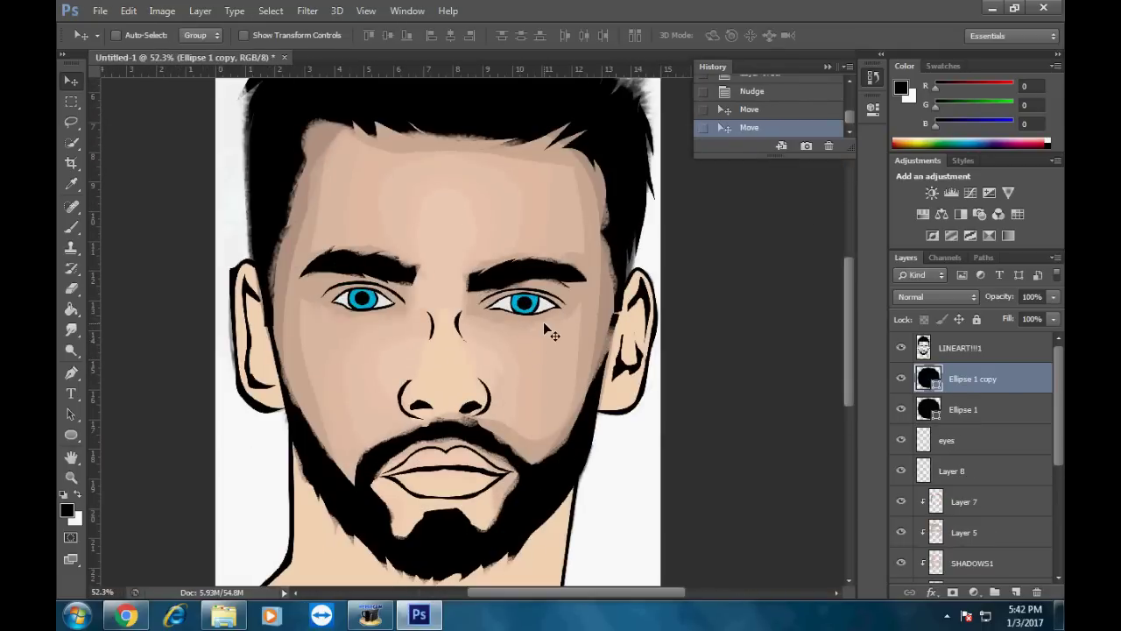
scroll(538, 321, "up", 1)
scroll(538, 322, "up", 3)
scroll(539, 322, "up", 1)
scroll(972, 455, "down", 5)
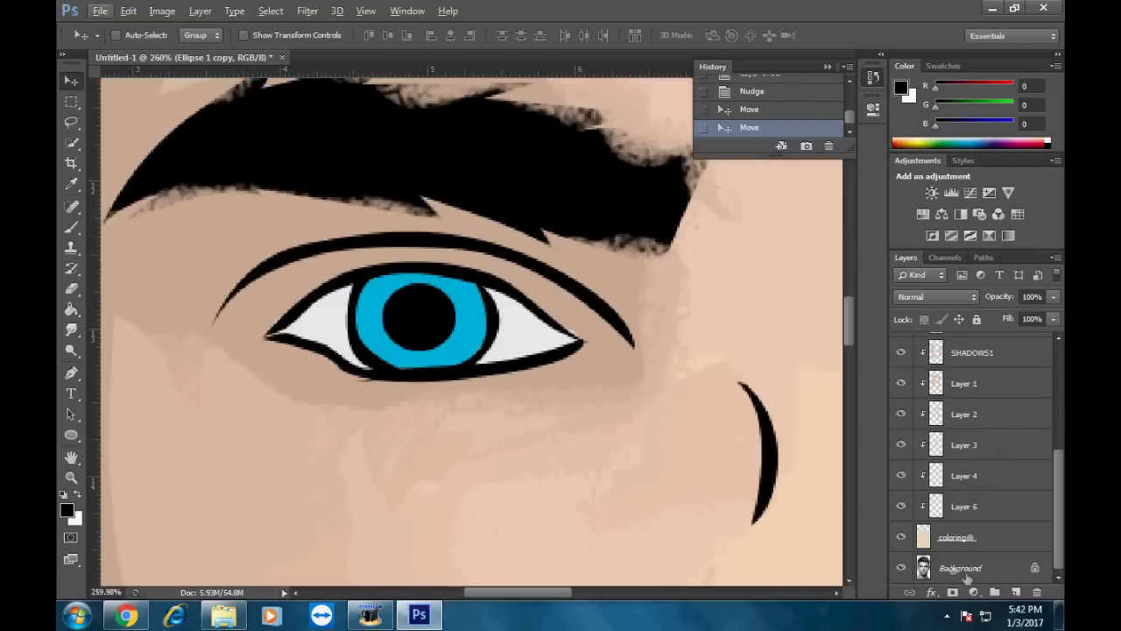
left_click(900, 536)
left_click(903, 567)
scroll(902, 455, "up", 5)
left_click(901, 378)
left_click(901, 409)
left_click(901, 379)
scroll(903, 383, "down", 5)
left_click(901, 536)
- Draw a small white-filled ellipse as the eye highlight
right_click(70, 434)
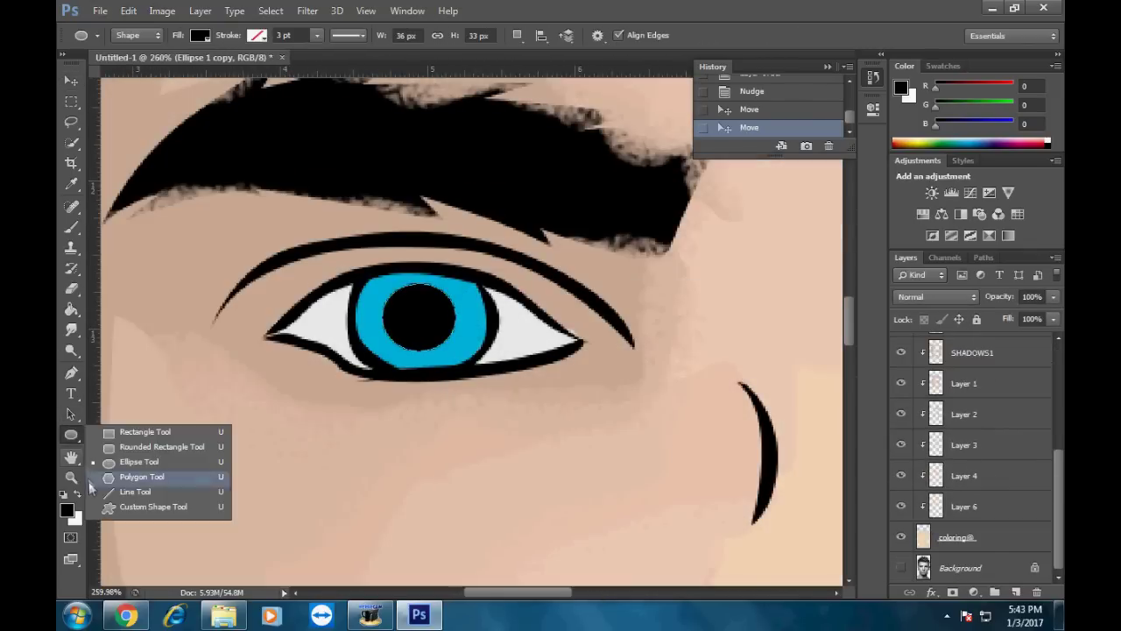
left_click(132, 464)
key("x")
scroll(405, 263, "up", 3)
scroll(405, 263, "up", 1)
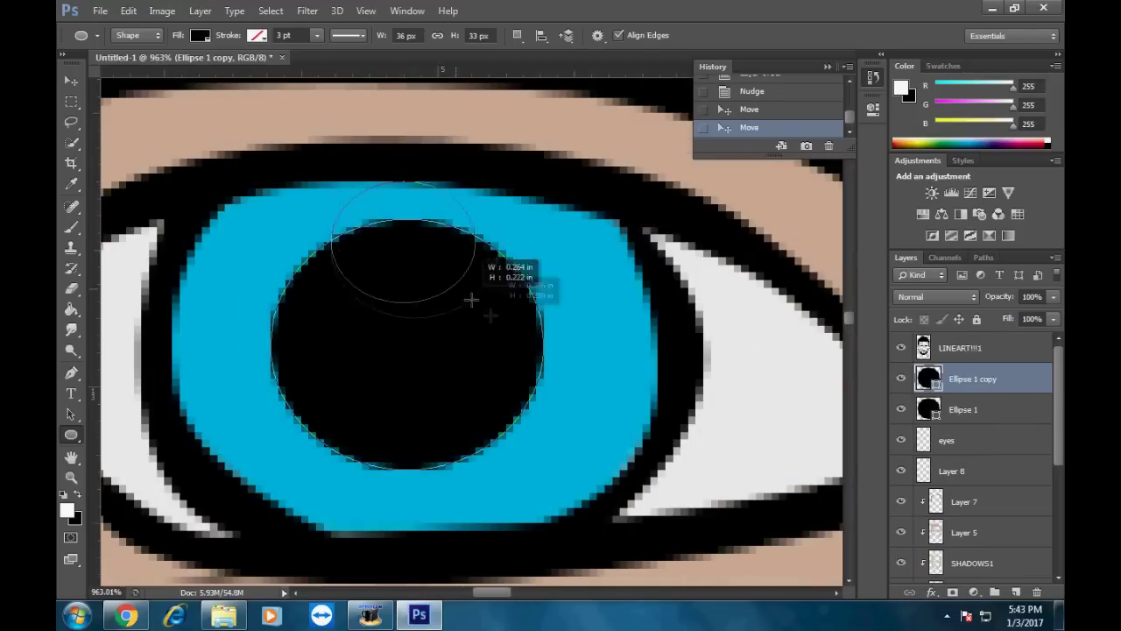
left_click_drag(471, 299, 515, 347)
double_click(928, 378)
left_click(683, 315)
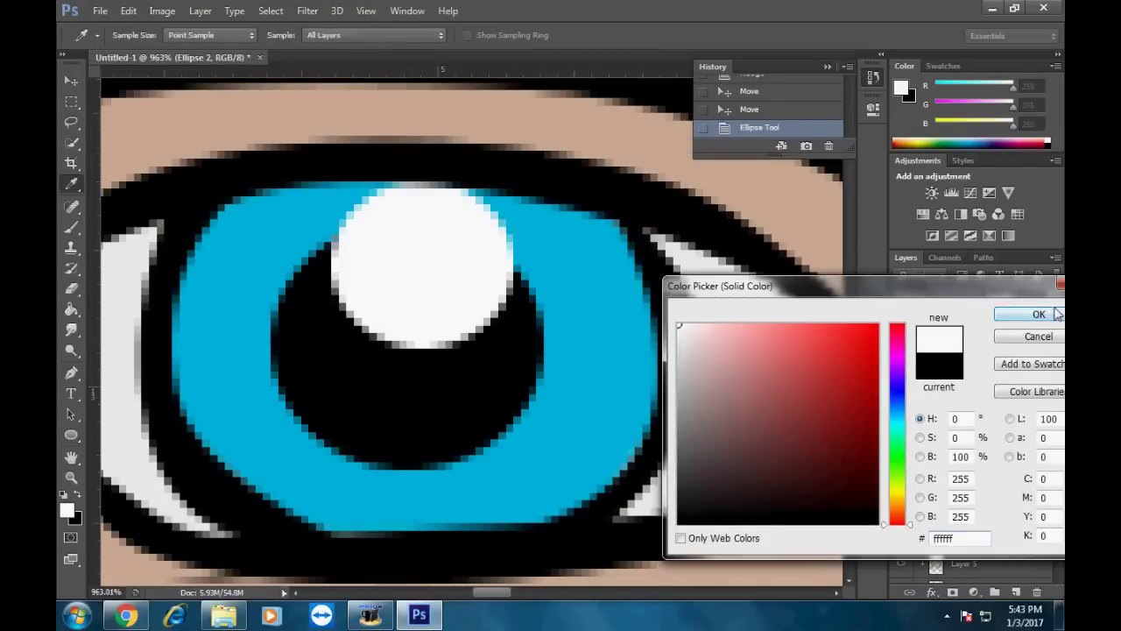
left_click(1025, 325)
- Nudge the highlight left and copy it onto the right eye
key("v")
key("Left")
scroll(394, 280, "down", 5)
scroll(394, 281, "down", 5)
mouse_move(378, 282)
left_mouse_down()
mouse_move(545, 285)
mouse_move(732, 123)
left_mouse_up()
scroll(444, 333, "up", 5)
scroll(732, 123, "down", 5)
scroll(713, 202, "down", 3)
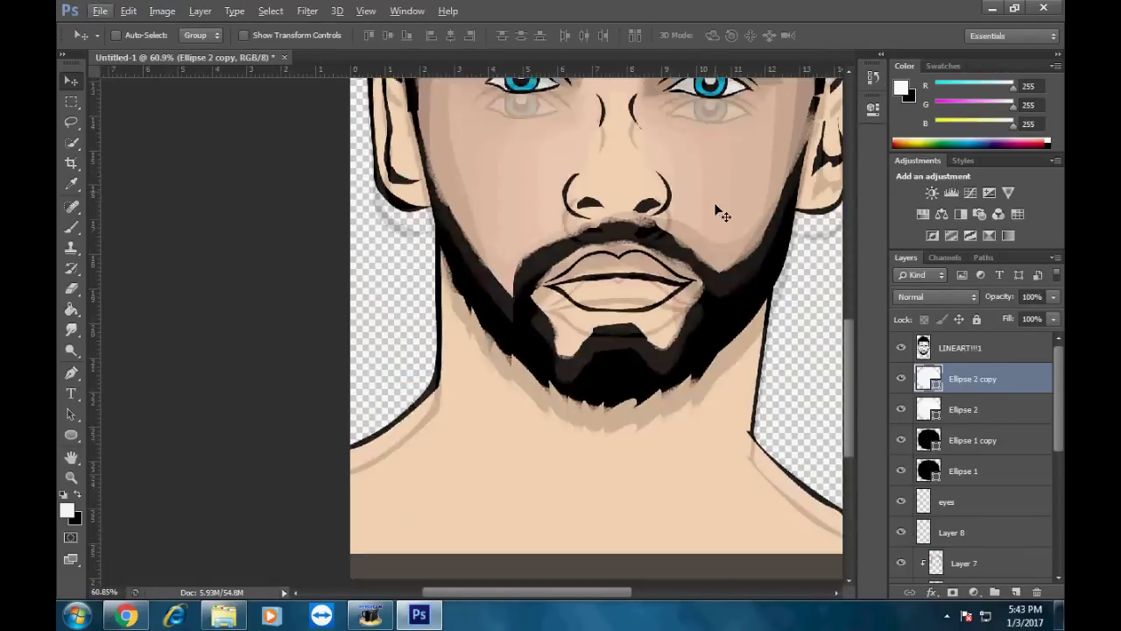
scroll(714, 202, "down", 2)
left_click(911, 502)
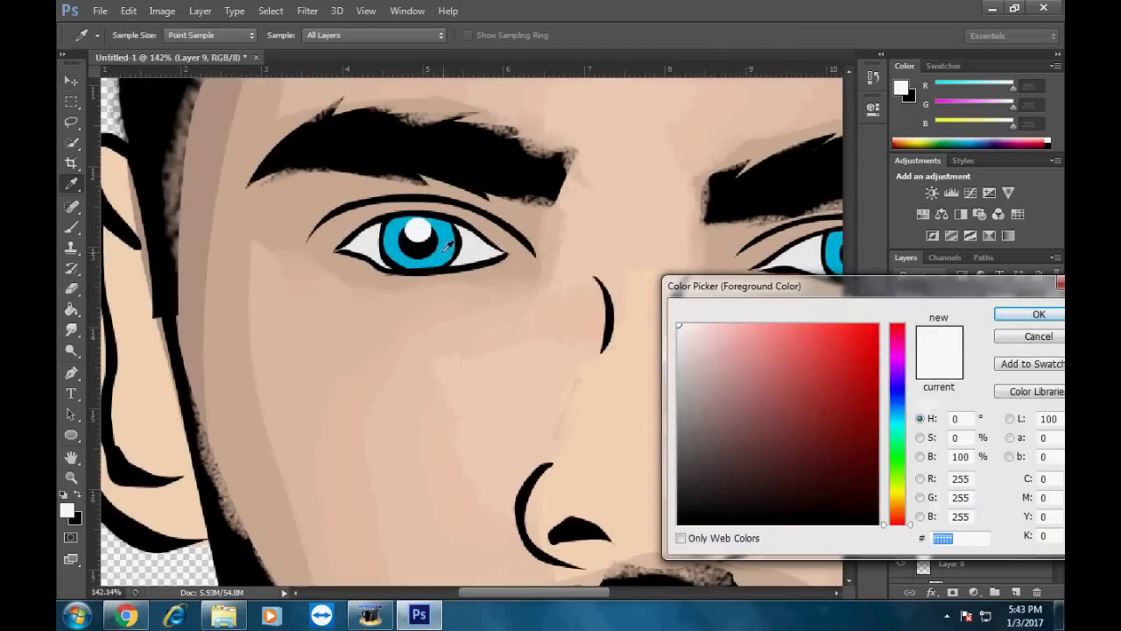
- Pick a darker blue from the iris colour and trace the iris edge with the Pen tool
left_click(446, 247)
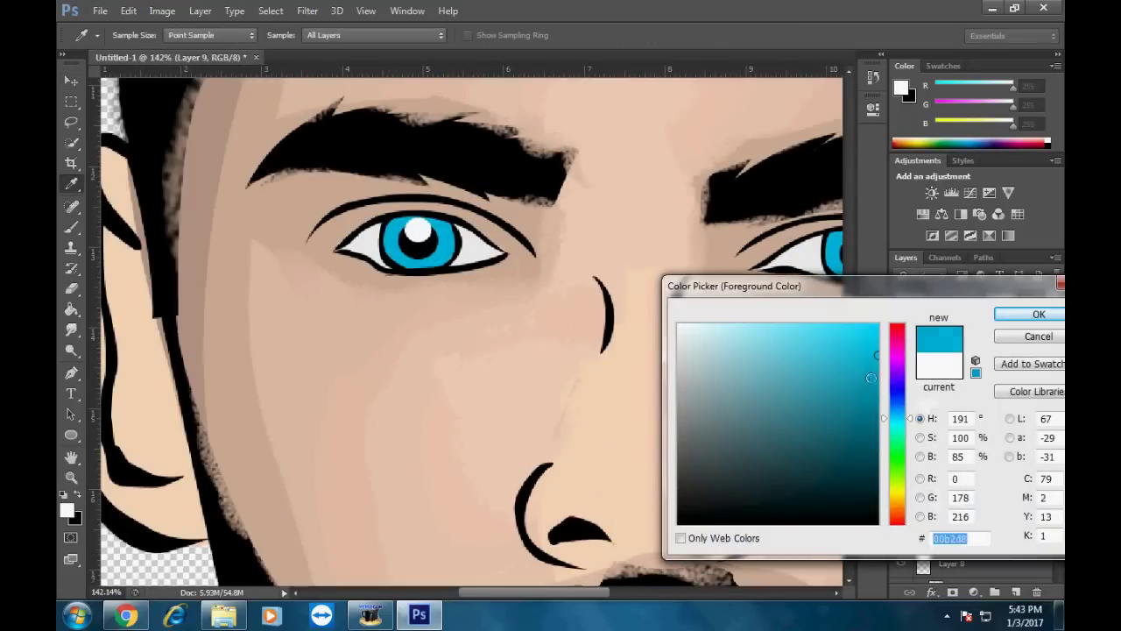
left_click(1033, 316)
left_click(71, 373)
scroll(430, 271, "up", 5)
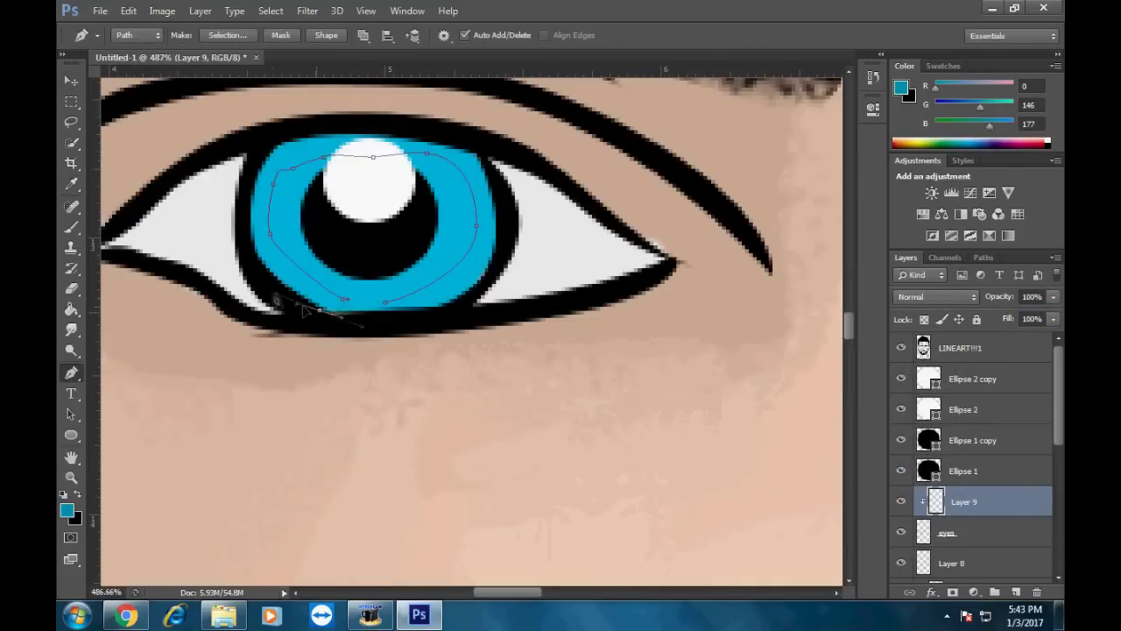
left_click_drag(496, 179, 508, 229)
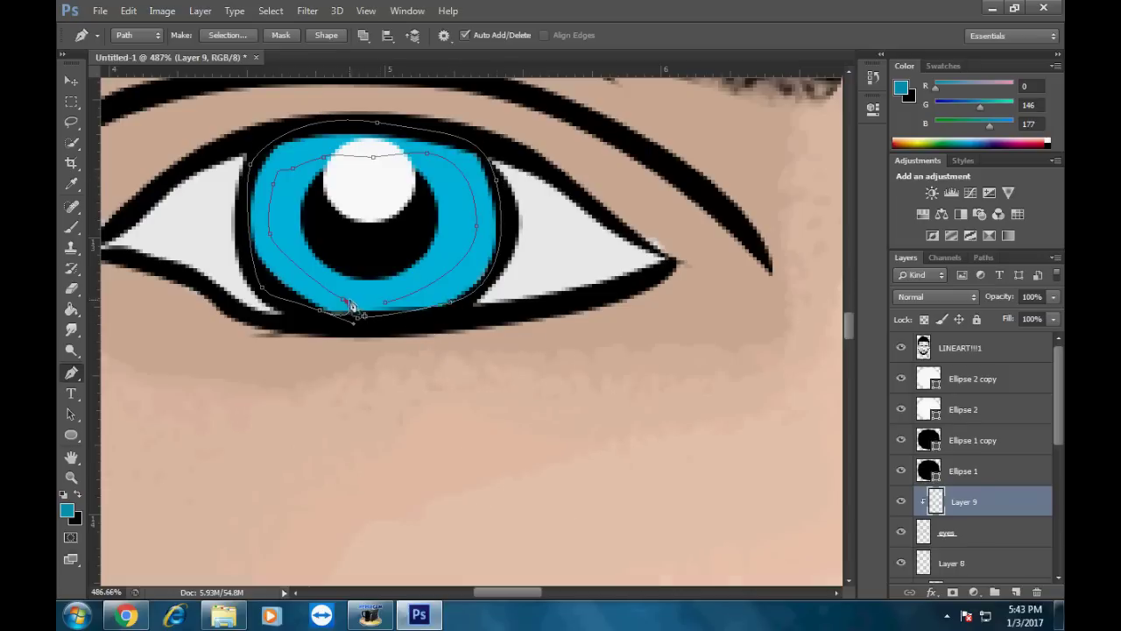
- Make a selection from the iris path
right_click(447, 308)
left_click(526, 257)
left_click(663, 150)
scroll(576, 207, "down", 8)
scroll(577, 207, "up", 2)
scroll(561, 262, "up", 3)
scroll(546, 363, "up", 4)
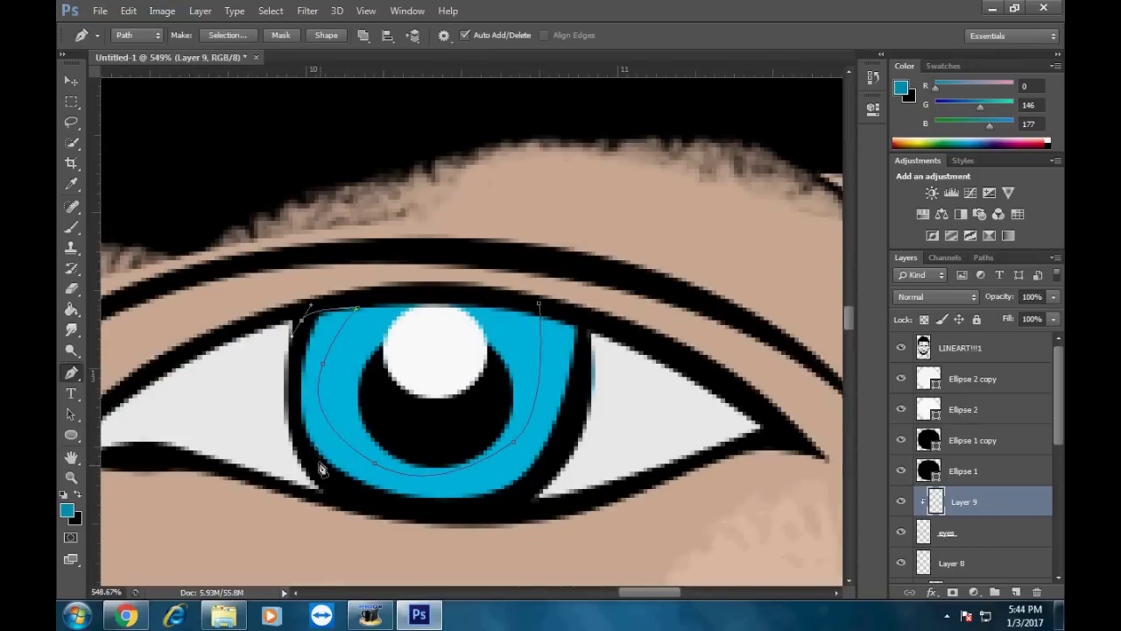
scroll(553, 310, "down", 1)
- Fill the iris path with the darker blue and add a new empty layer
right_click(478, 233)
left_click(525, 321)
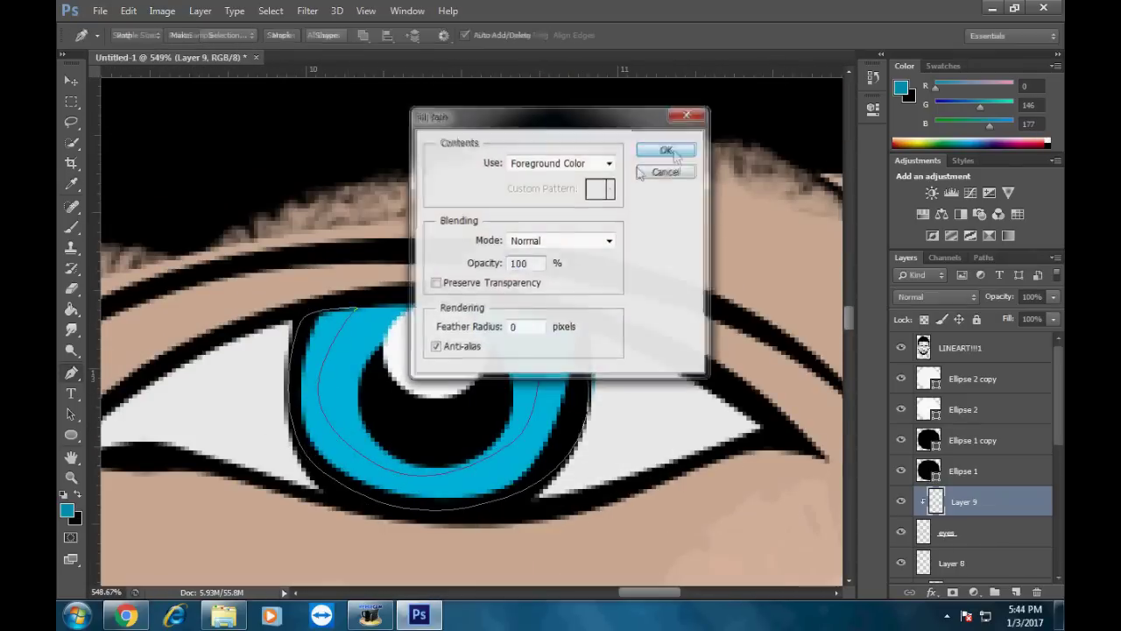
left_click(668, 150)
scroll(577, 289, "down", 2)
scroll(576, 289, "down", 3)
scroll(576, 289, "down", 2)
scroll(551, 298, "down", 2)
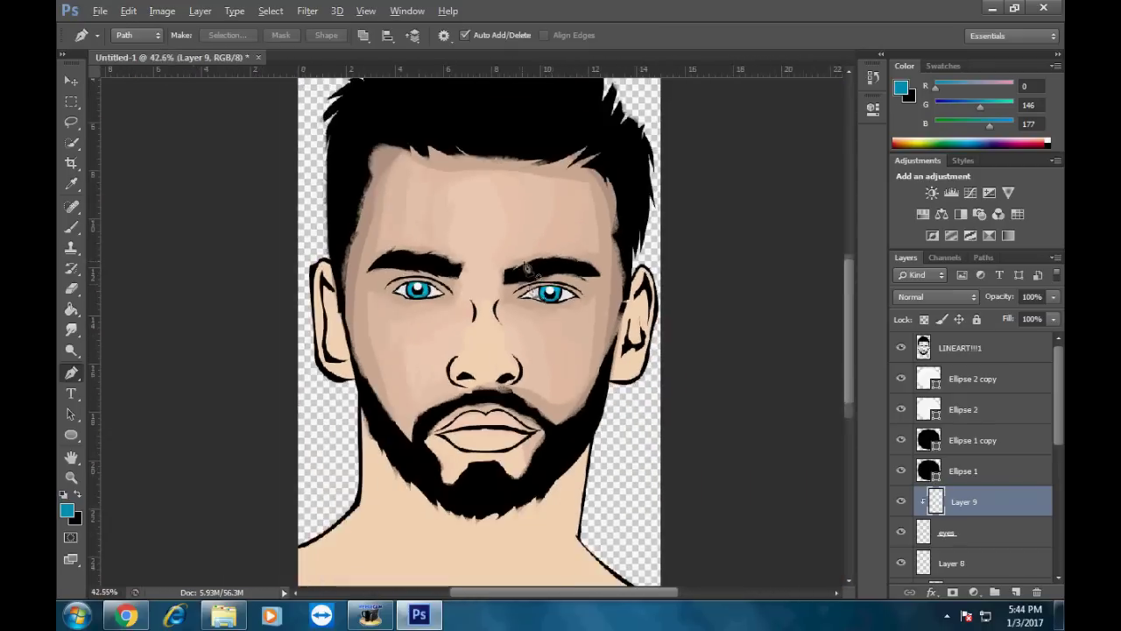
scroll(578, 307, "down", 1)
scroll(586, 311, "down", 1)
scroll(473, 351, "up", 2)
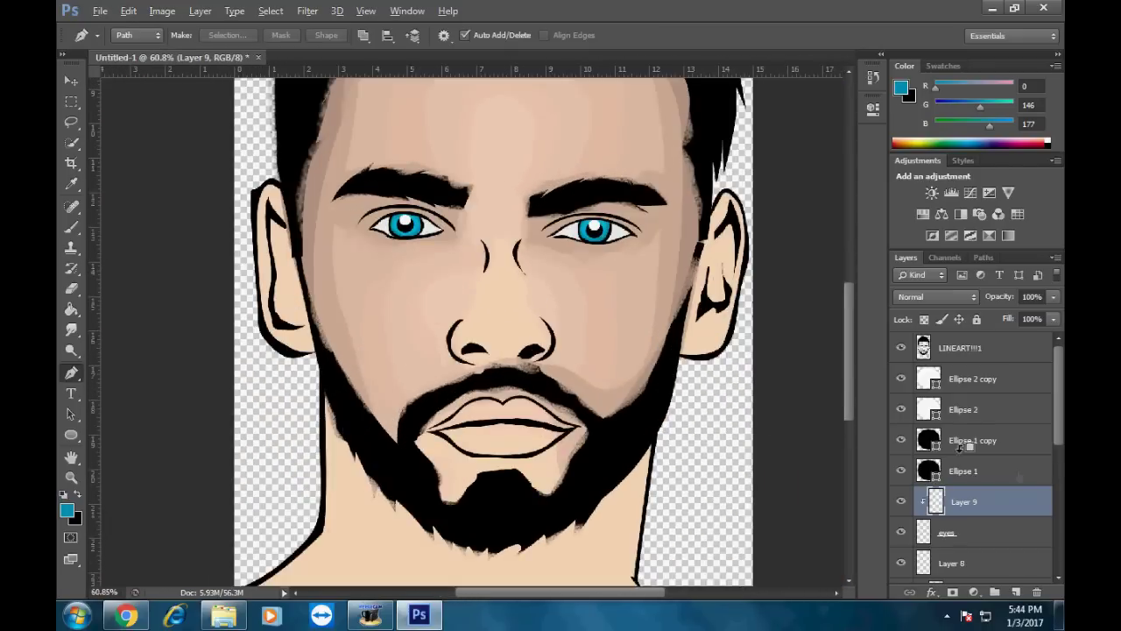
left_click(987, 379)
key("ctrl+shift+alt+n")
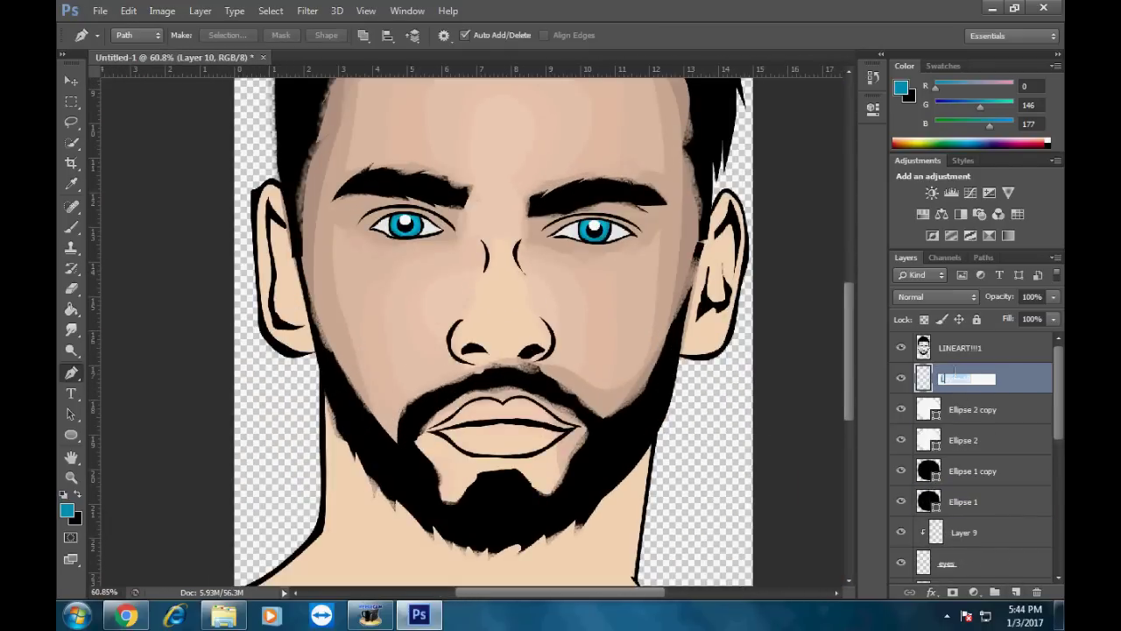
- Choose a light pink as the foreground colour for the lips
scroll(784, 317, "down", 1)
left_click(66, 510)
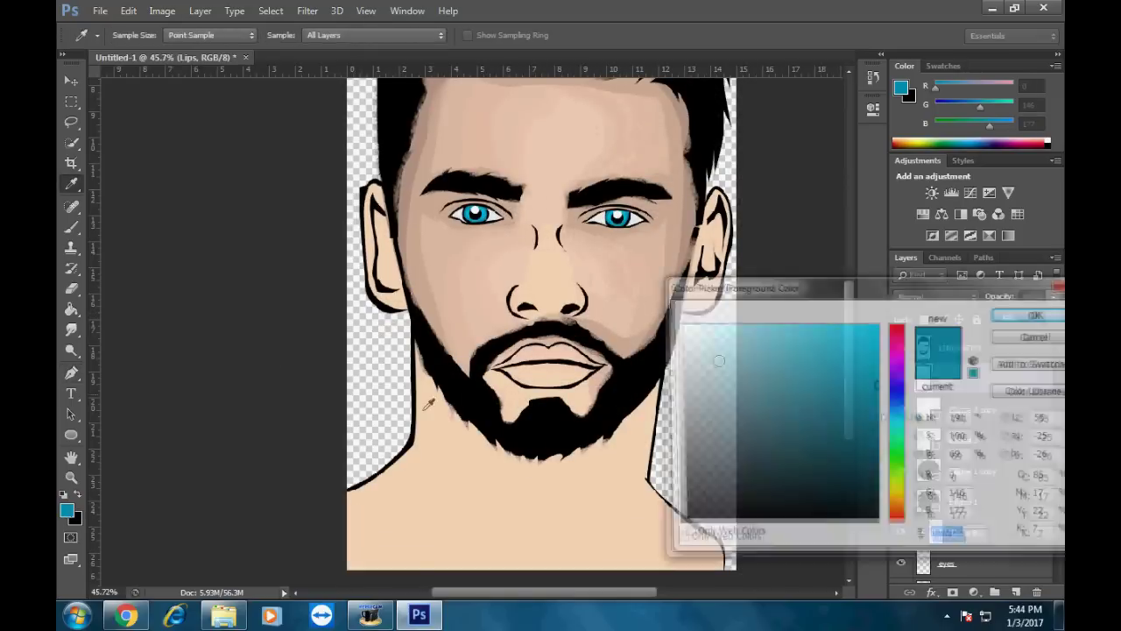
left_click_drag(902, 499, 898, 525)
left_click(728, 360)
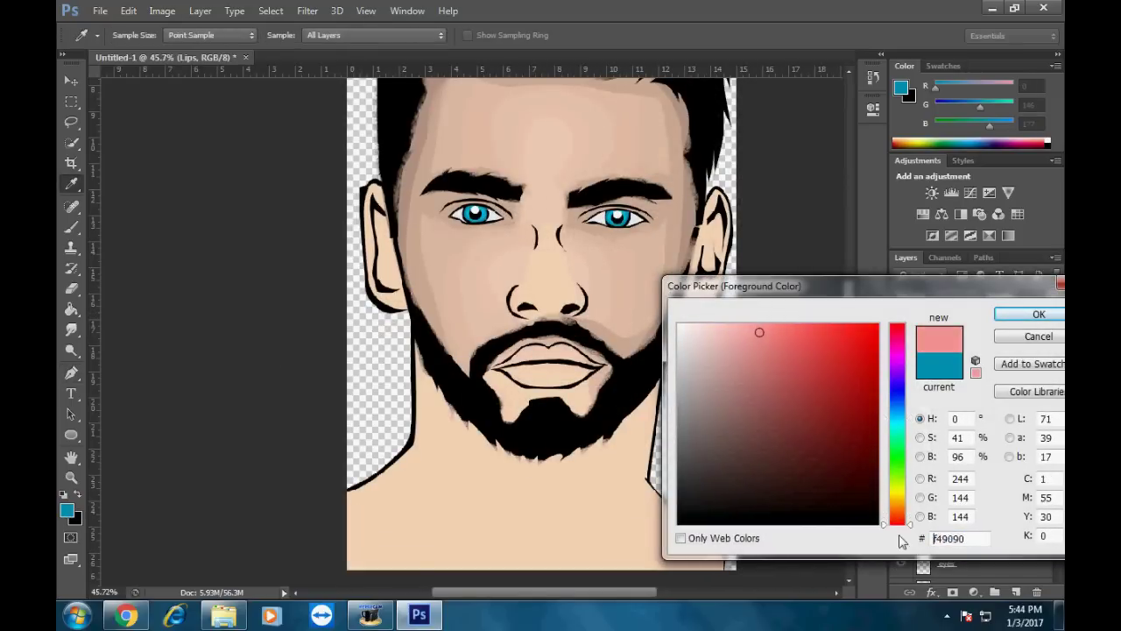
left_click(732, 368)
left_click(758, 368)
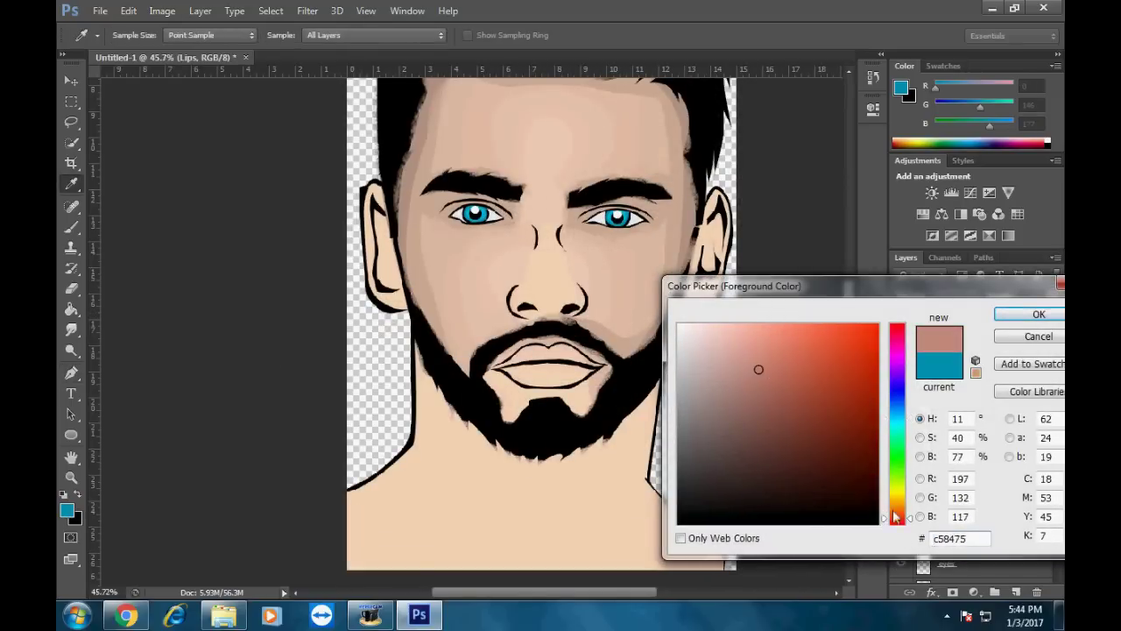
left_click(746, 345)
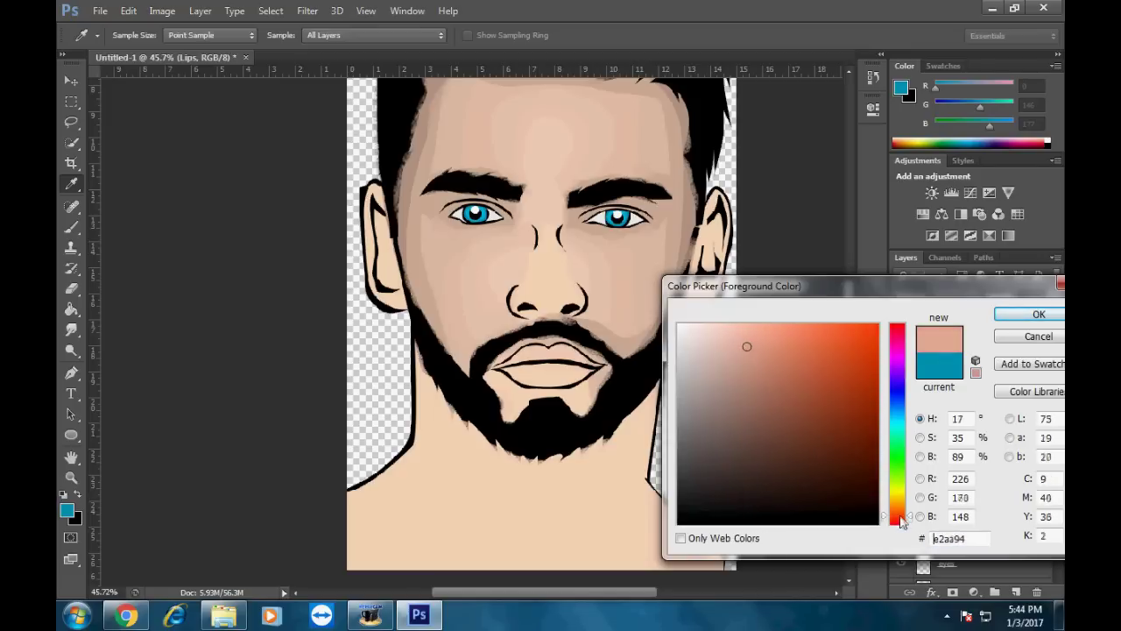
key("Return")
- Brush flat pink over both lips, including the left lip corner
key("b")
scroll(485, 412, "up", 5)
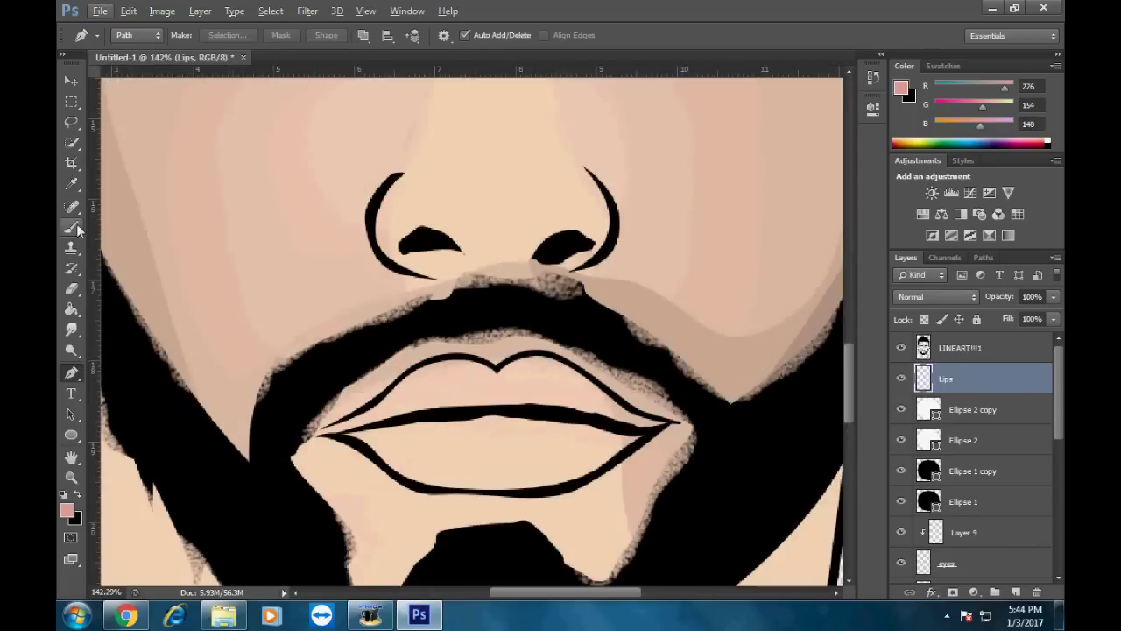
mouse_move(485, 428)
left_mouse_down()
mouse_move(332, 328)
mouse_move(376, 295)
mouse_move(487, 285)
mouse_move(430, 444)
left_mouse_up()
scroll(430, 443, "down", 5)
scroll(475, 464, "up", 2)
scroll(476, 464, "up", 3)
left_click_drag(473, 397, 491, 346)
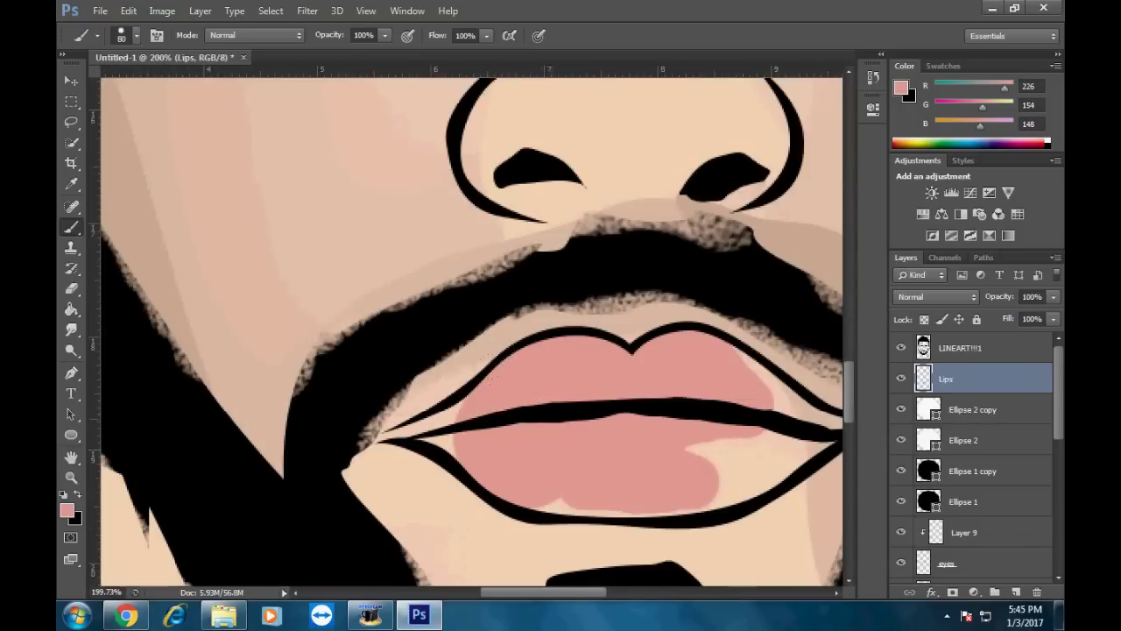
left_click_drag(551, 410, 674, 384)
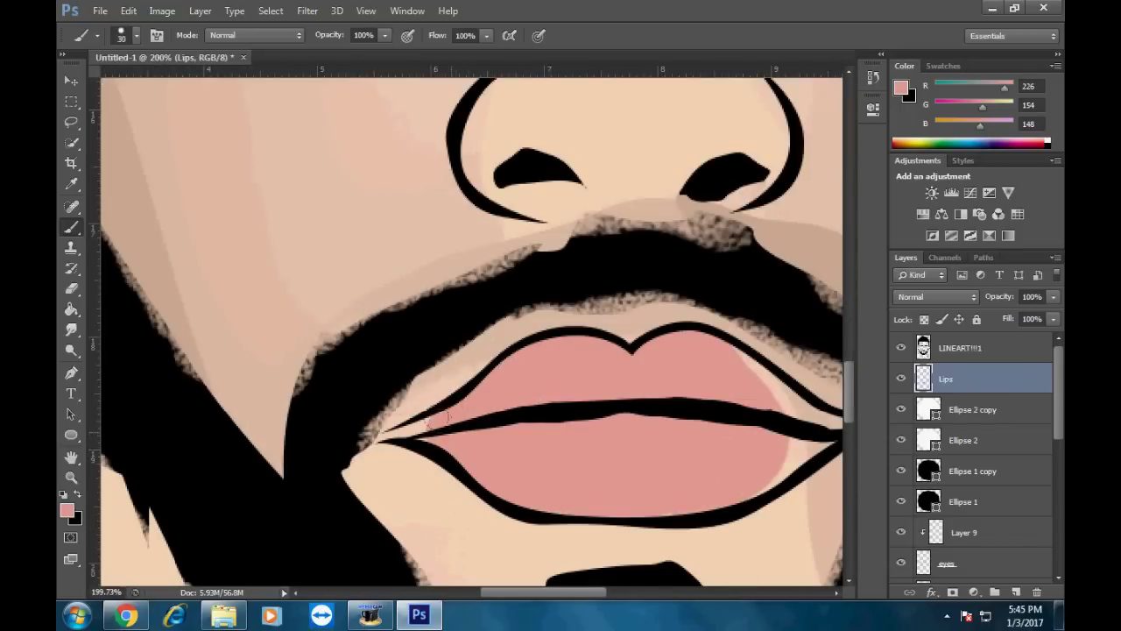
scroll(412, 429, "down", 2)
scroll(491, 408, "down", 3)
scroll(372, 431, "up", 5)
mouse_move(368, 508)
left_mouse_down()
mouse_move(446, 400)
mouse_move(376, 341)
mouse_move(393, 416)
left_mouse_up()
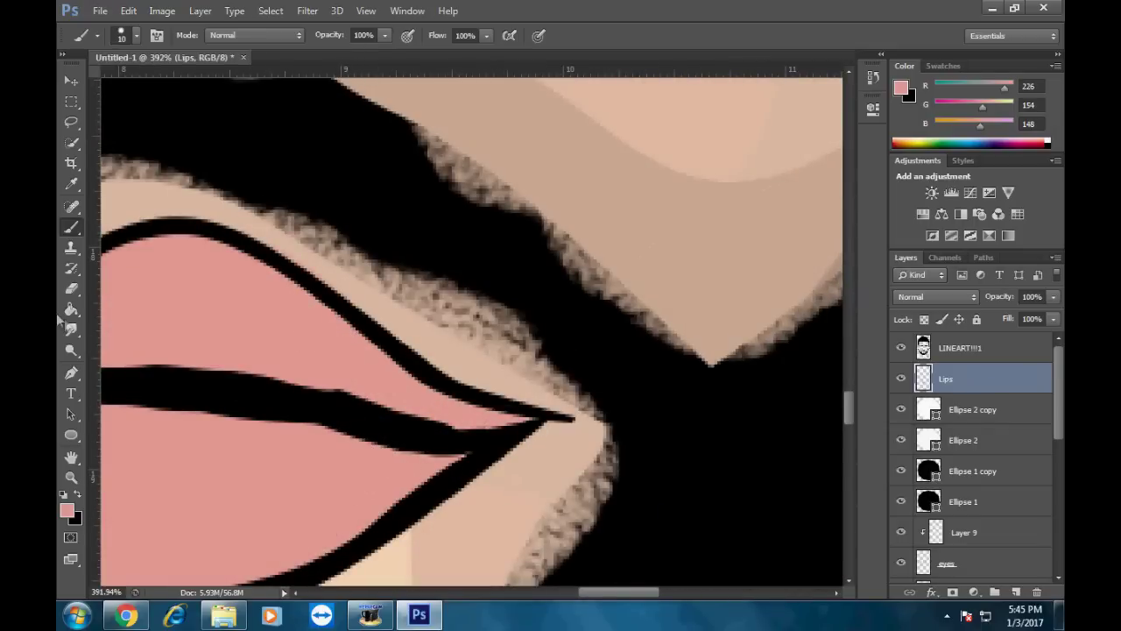
- Erase the pink overspill around the lips
left_click(72, 288)
scroll(394, 254, "down", 3)
scroll(421, 306, "down", 2)
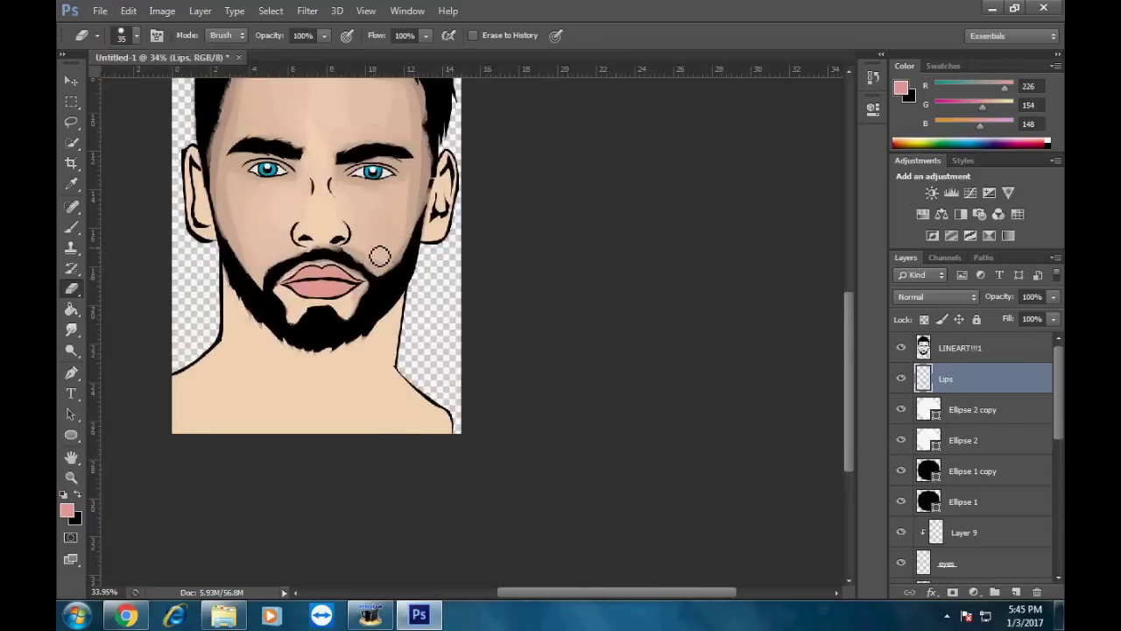
scroll(448, 348, "down", 2)
scroll(473, 368, "up", 2)
scroll(494, 393, "up", 2)
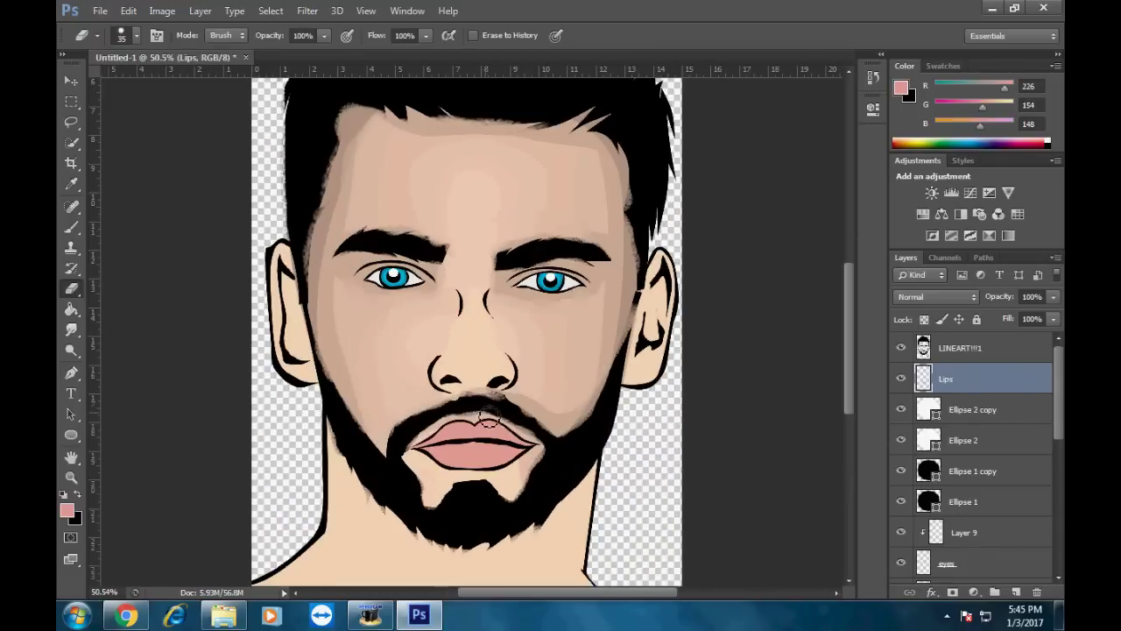
- Choose a darker pink and add a new layer above the lips
left_click(66, 510)
left_click(748, 376)
left_click(1038, 314)
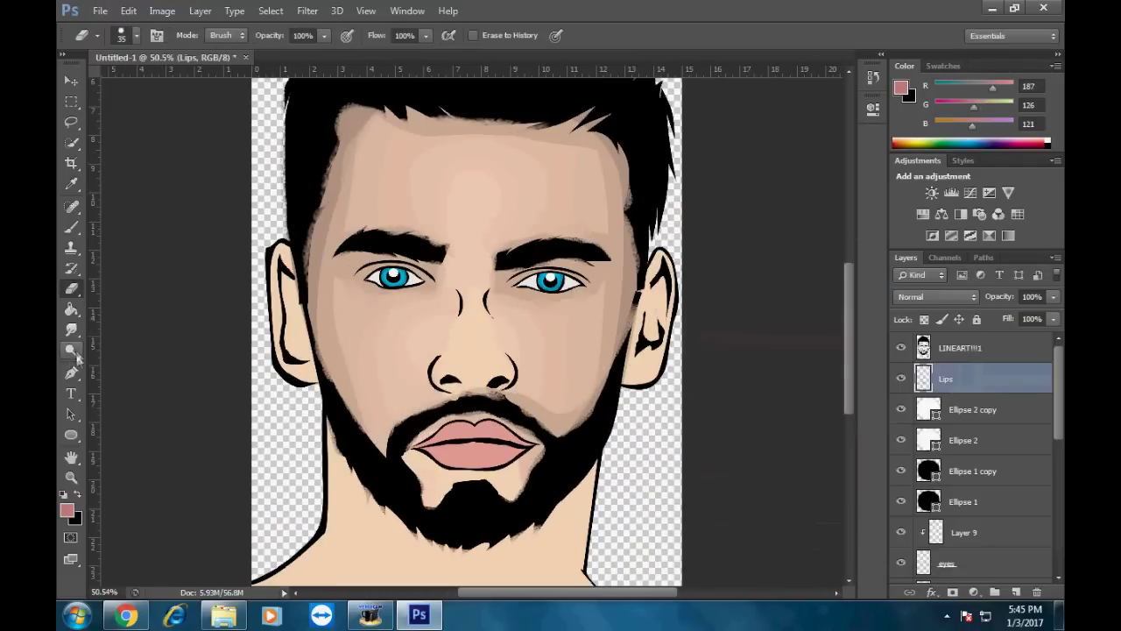
right_click(72, 372)
left_click(122, 375)
left_click(1016, 592)
- Clip the new layer to the lips and fill the upper-lip shading path with darker pink
key("ctrl+alt+g")
scroll(544, 445, "up", 3)
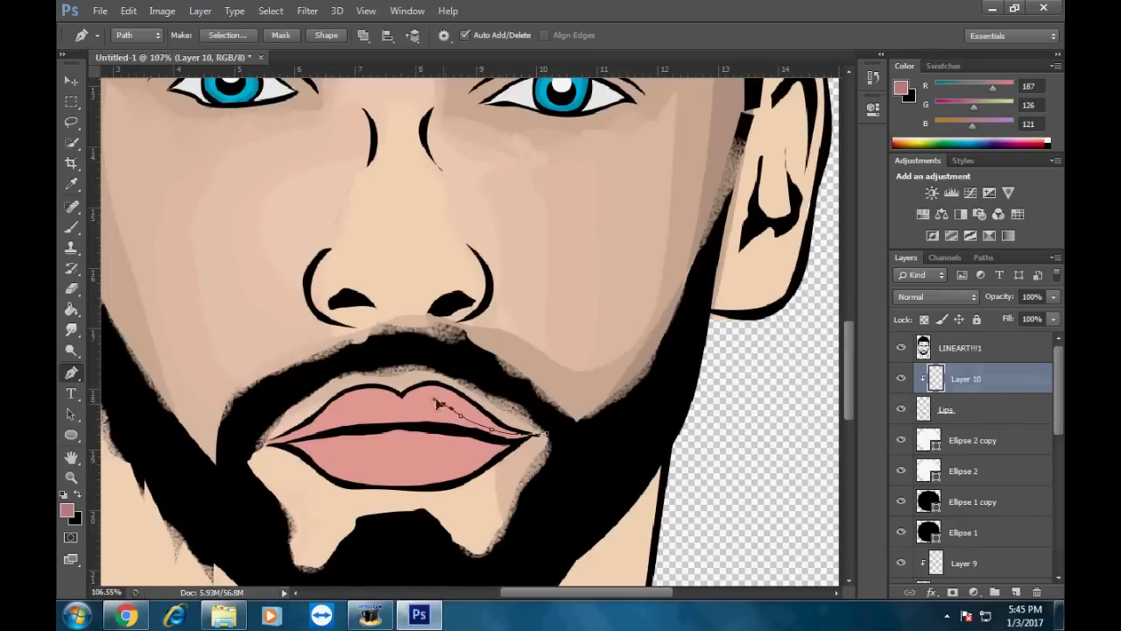
right_click(533, 411)
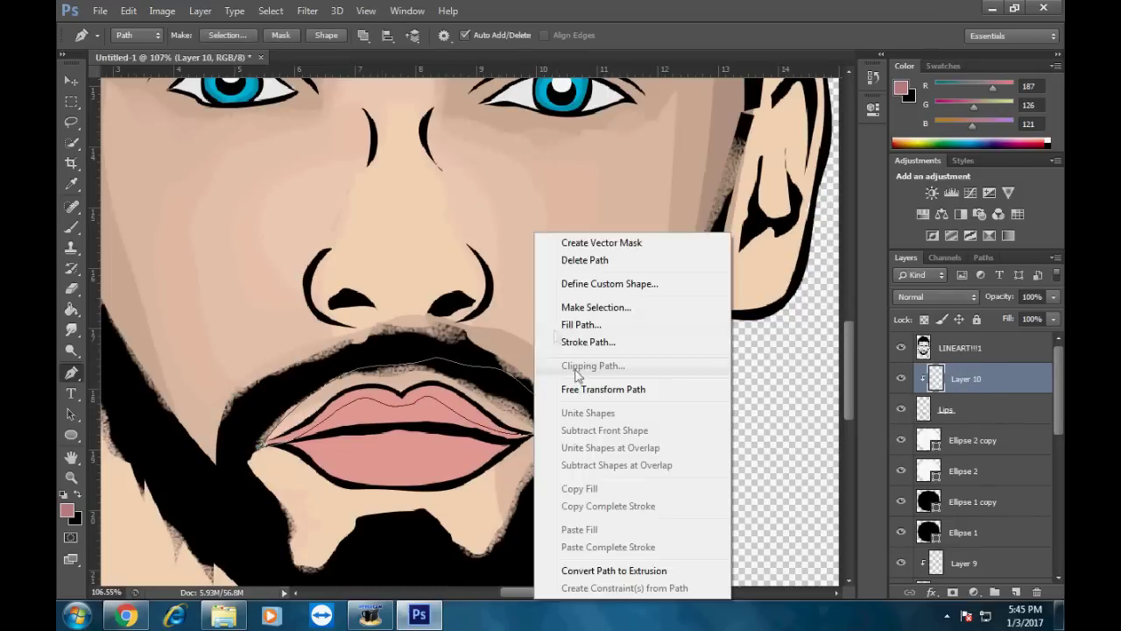
left_click(578, 323)
left_click(663, 151)
right_click(418, 368)
- Outline the lower lip's edge and fill it with darker pink
scroll(473, 375, "down", 3)
scroll(473, 374, "down", 2)
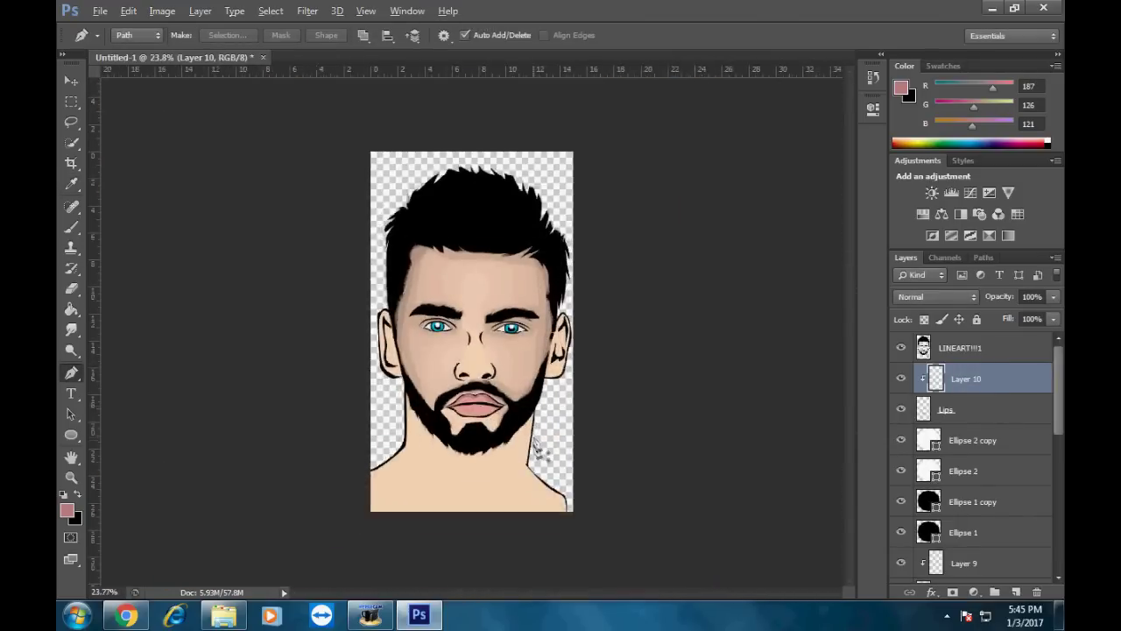
scroll(473, 377, "up", 4)
left_click(367, 408)
left_click(424, 412)
left_click(455, 423)
left_click(481, 429)
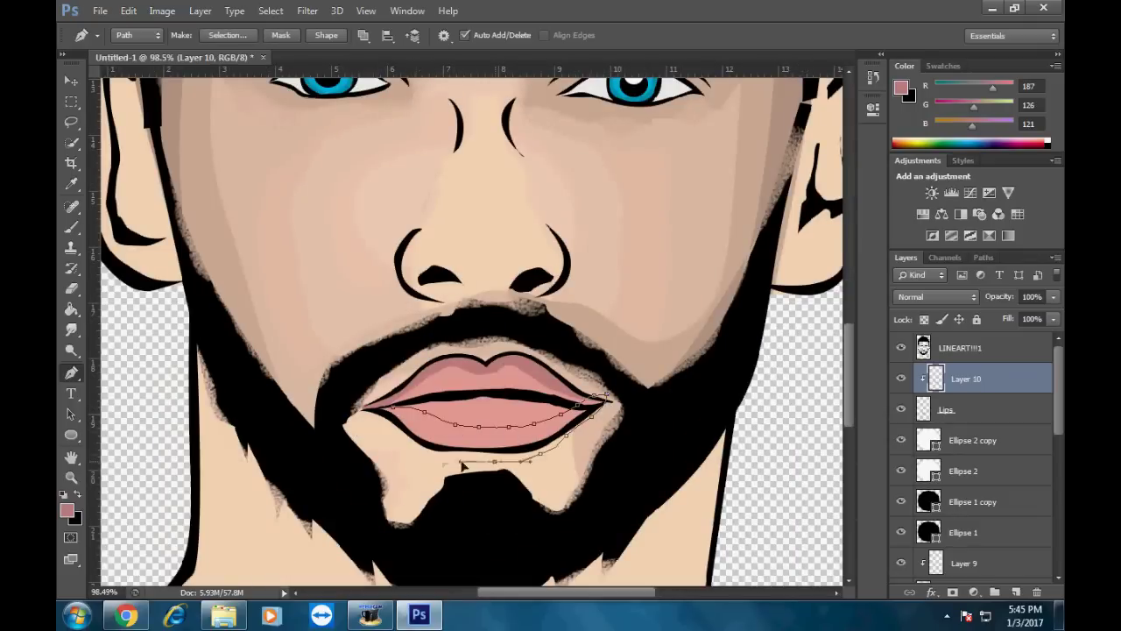
right_click(452, 411)
left_click(535, 333)
left_click(663, 151)
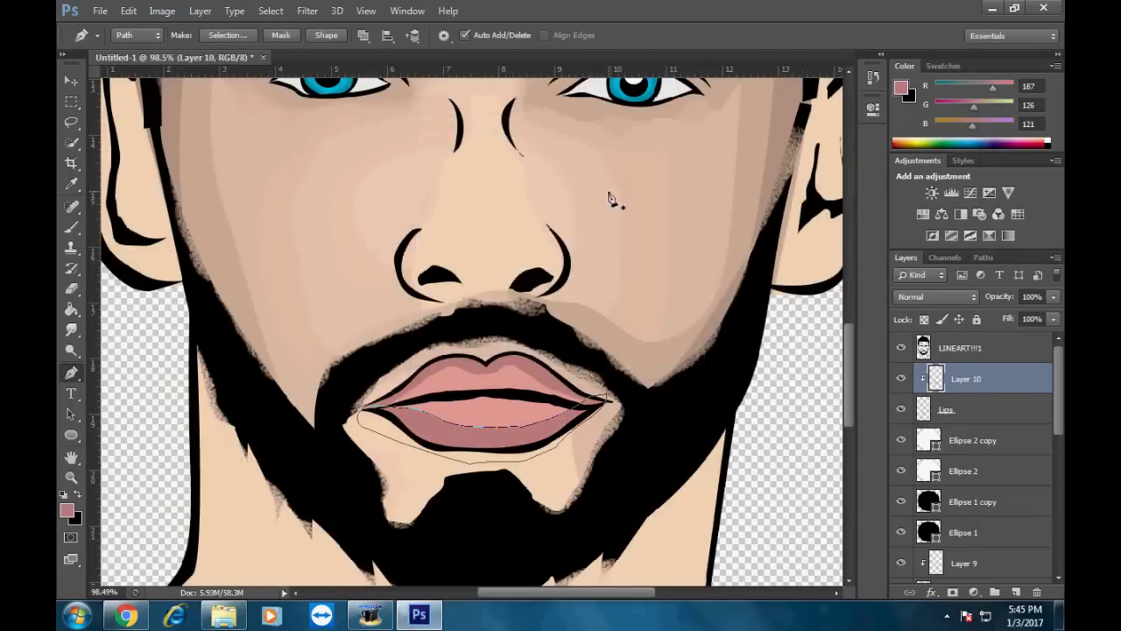
- Create Layer 11 above the Lips layer and select the Eraser
scroll(583, 342, "down", 3)
scroll(583, 340, "down", 1)
scroll(473, 376, "up", 4)
left_click(963, 409)
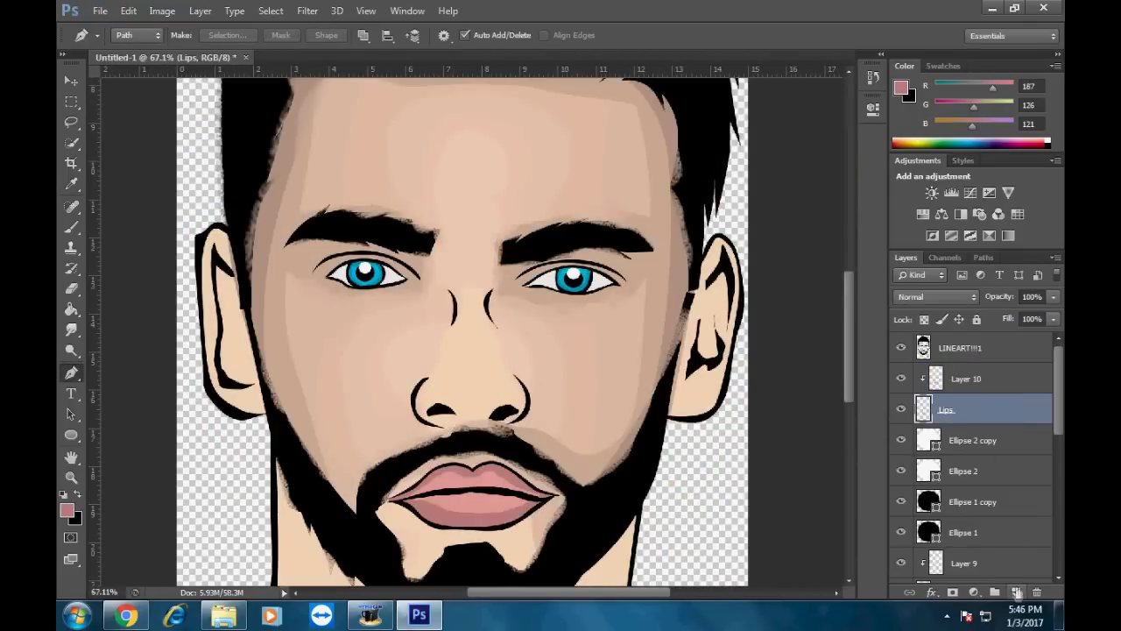
left_click(1014, 592)
scroll(184, 383, "up", 3)
left_click_drag(71, 287, 122, 282)
left_click(963, 378)
scroll(420, 415, "up", 3)
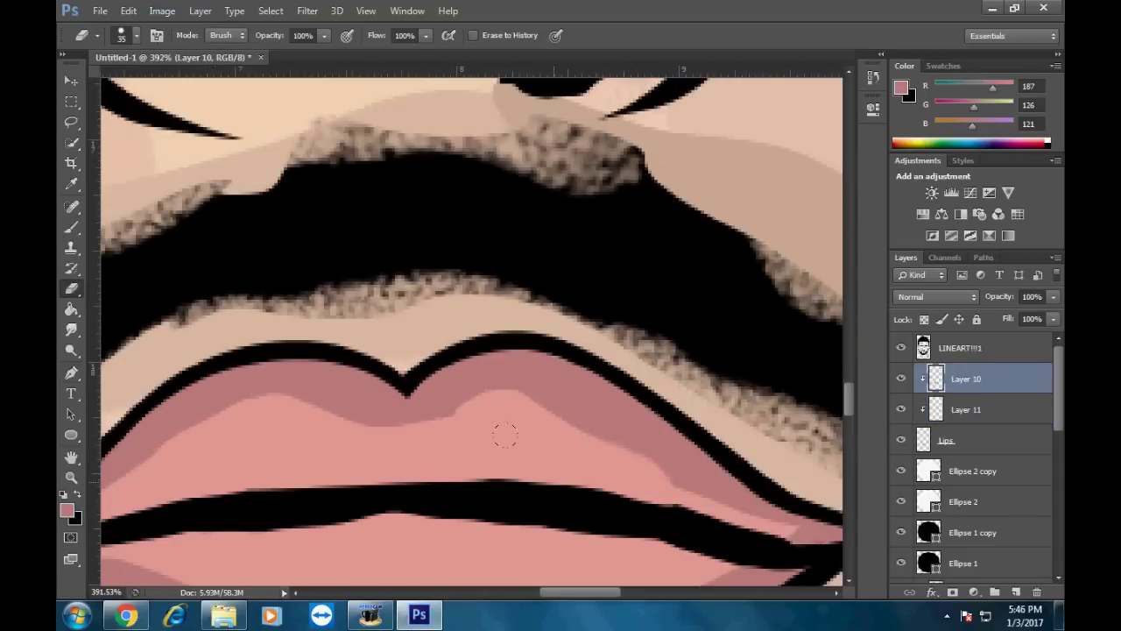
left_click(122, 35)
left_click(124, 35)
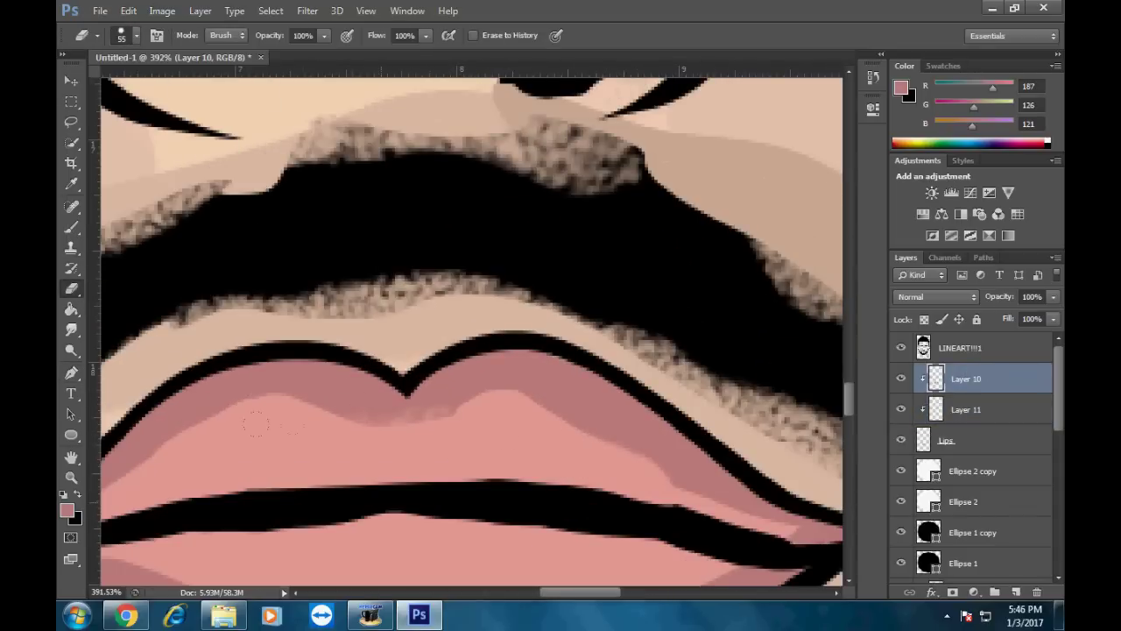
- Select Layer 11 and sample a darker lip pink as the foreground colour
scroll(561, 438, "down", 4)
scroll(578, 425, "up", 2)
scroll(590, 418, "up", 2)
scroll(590, 418, "down", 3)
scroll(525, 445, "down", 2)
left_click(963, 409)
scroll(529, 445, "up", 1)
scroll(380, 362, "up", 5)
left_click(67, 510)
left_click(559, 339)
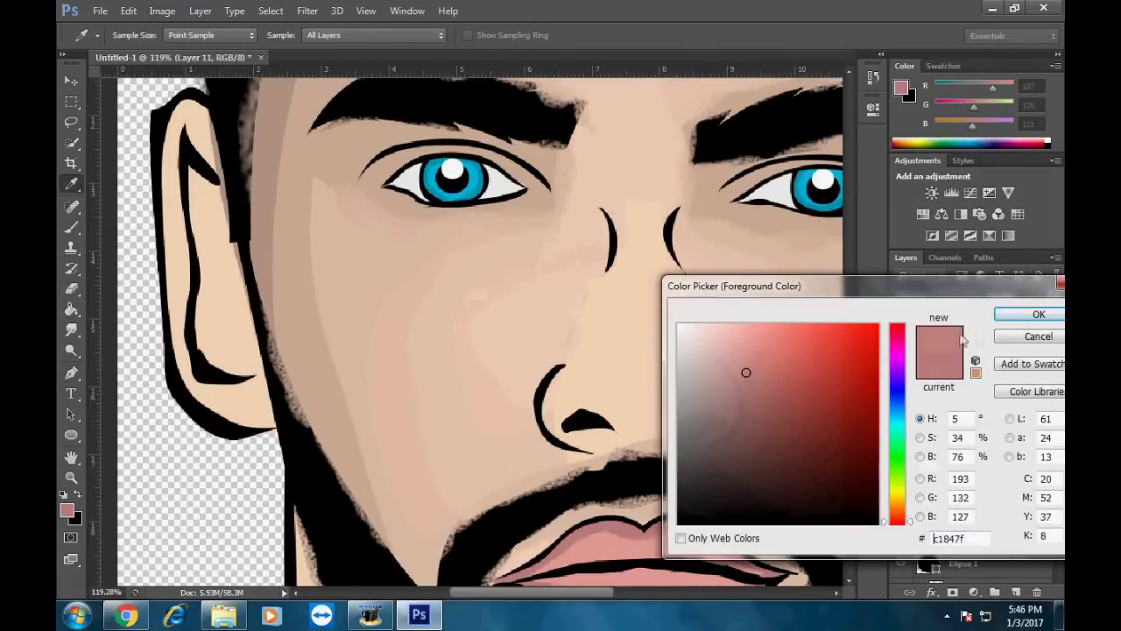
- Set up the Pen tool and eyedropper for the lip highlight colour
key("Return")
scroll(490, 420, "up", 2)
right_click(71, 372)
left_click(123, 361)
scroll(663, 400, "up", 2)
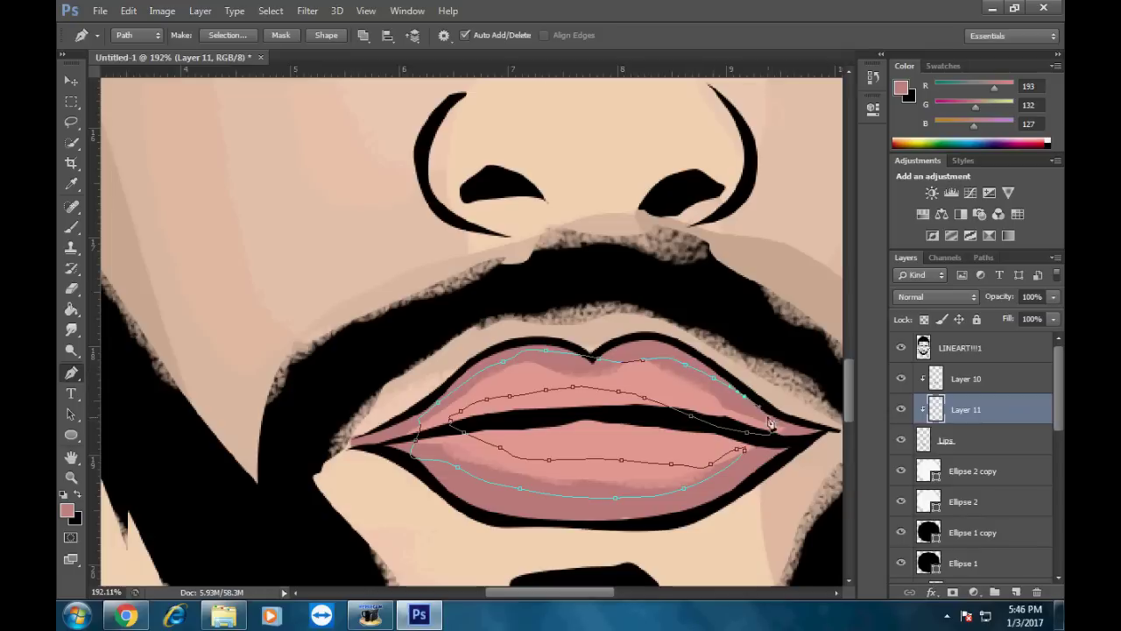
key("i")
left_click(67, 509)
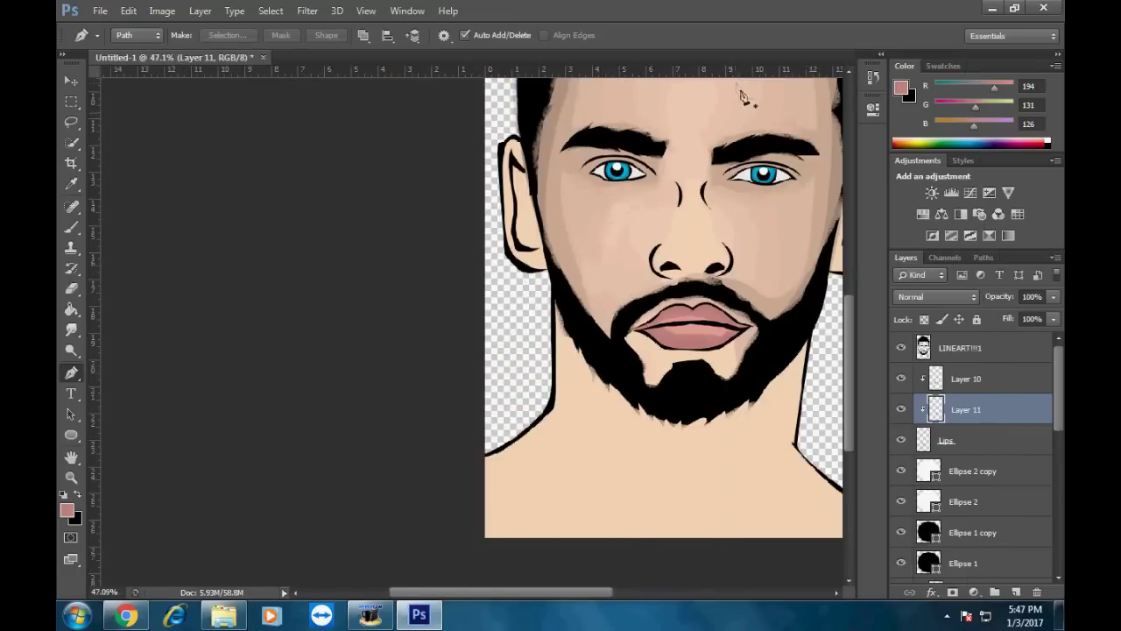
- Give Layer 11 a Color Overlay of lip pink bb7e79 sampled from the lips
mouse_move(678, 263)
left_mouse_down()
mouse_move(954, 262)
mouse_move(834, 261)
left_mouse_up()
left_click(867, 487)
left_click(1060, 371)
mouse_move(753, 286)
left_mouse_down()
mouse_move(851, 298)
mouse_move(591, 328)
left_mouse_up()
left_click(692, 328)
left_click(888, 363)
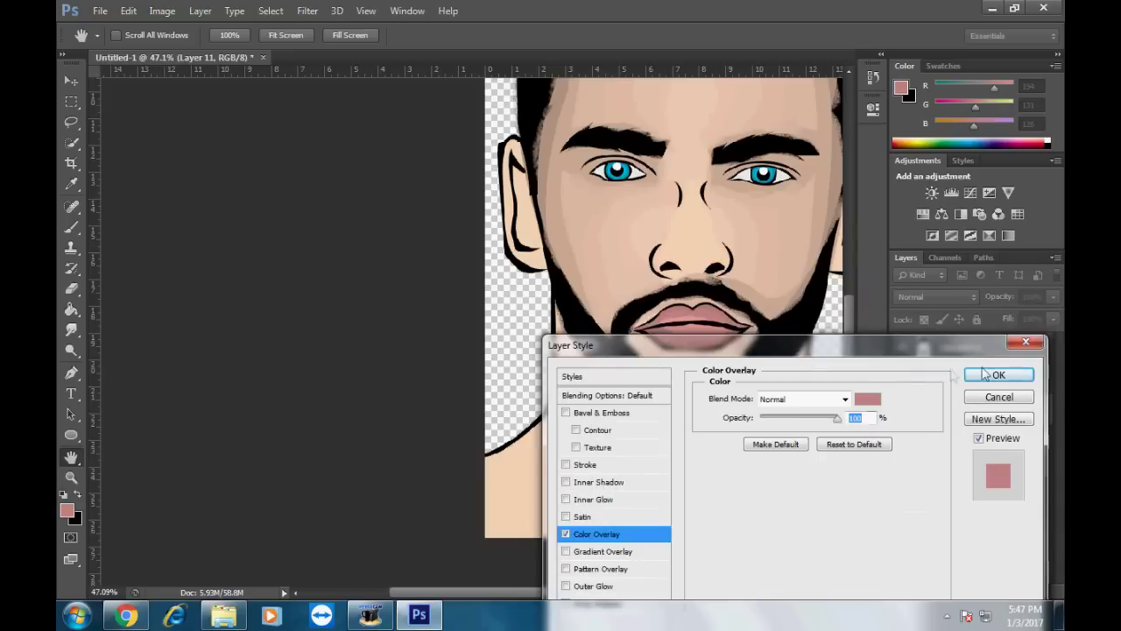
left_click(996, 370)
- Outline a band across the upper lip and fill it with pink
left_click(725, 315)
left_click(638, 311)
left_click(578, 312)
right_click(692, 311)
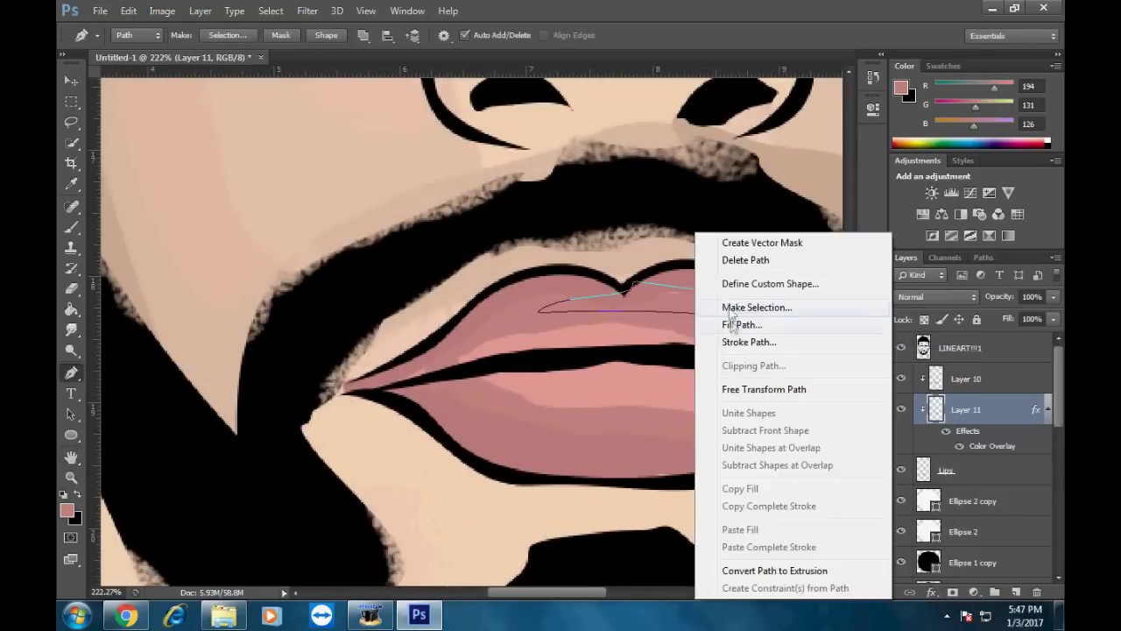
left_click(730, 323)
left_click(681, 155)
scroll(794, 372, "down", 3)
scroll(794, 373, "up", 3)
- Outline and fill a band along the lower lip, then delete the path
left_click(776, 359)
left_click_drag(729, 420, 743, 419)
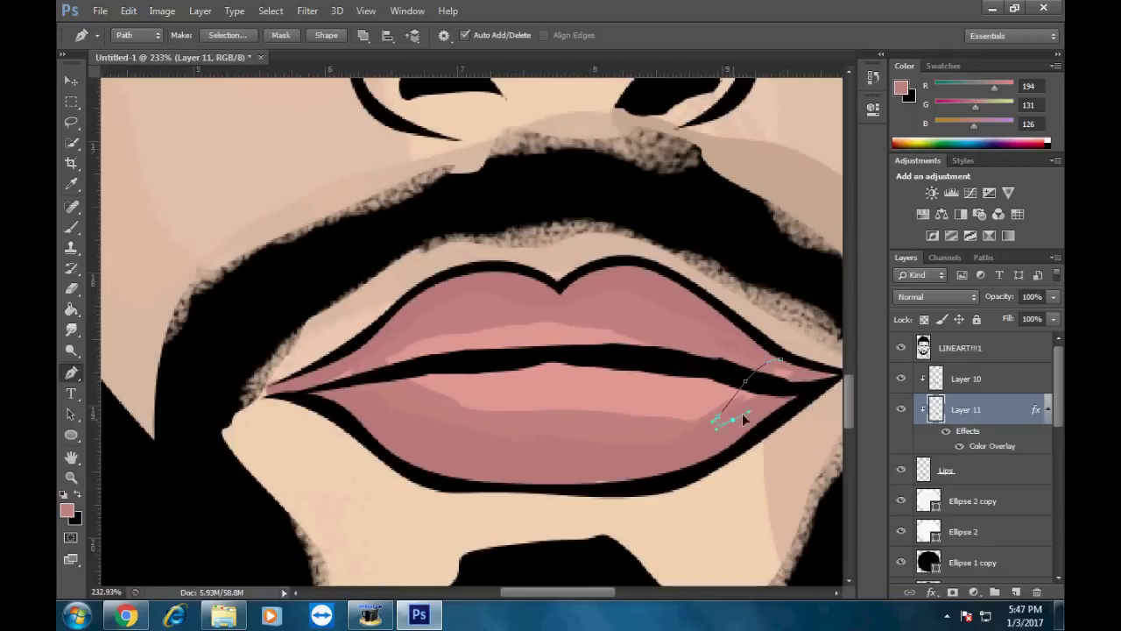
right_click(785, 366)
left_click(793, 329)
left_click(741, 150)
right_click(731, 229)
left_click(748, 259)
- Rasterize Layer 11 with its overlay and soften the highlight edges with the Eraser
right_click(981, 398)
left_click(712, 235)
scroll(394, 356, "up", 3)
right_click(71, 288)
left_click(131, 284)
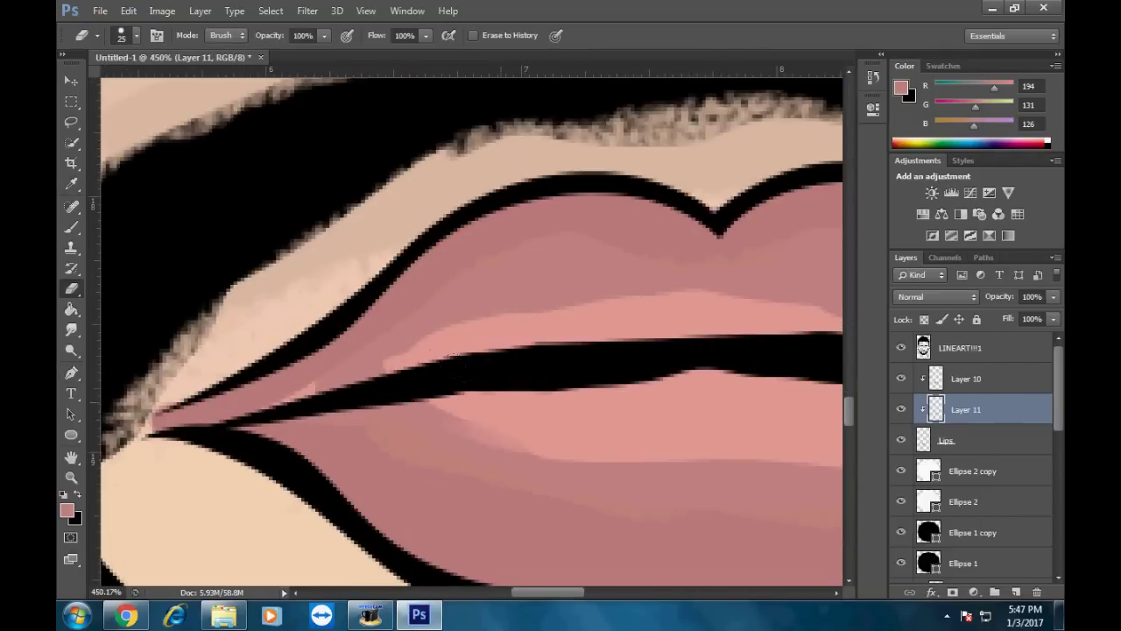
scroll(586, 395, "down", 4)
scroll(600, 400, "up", 3)
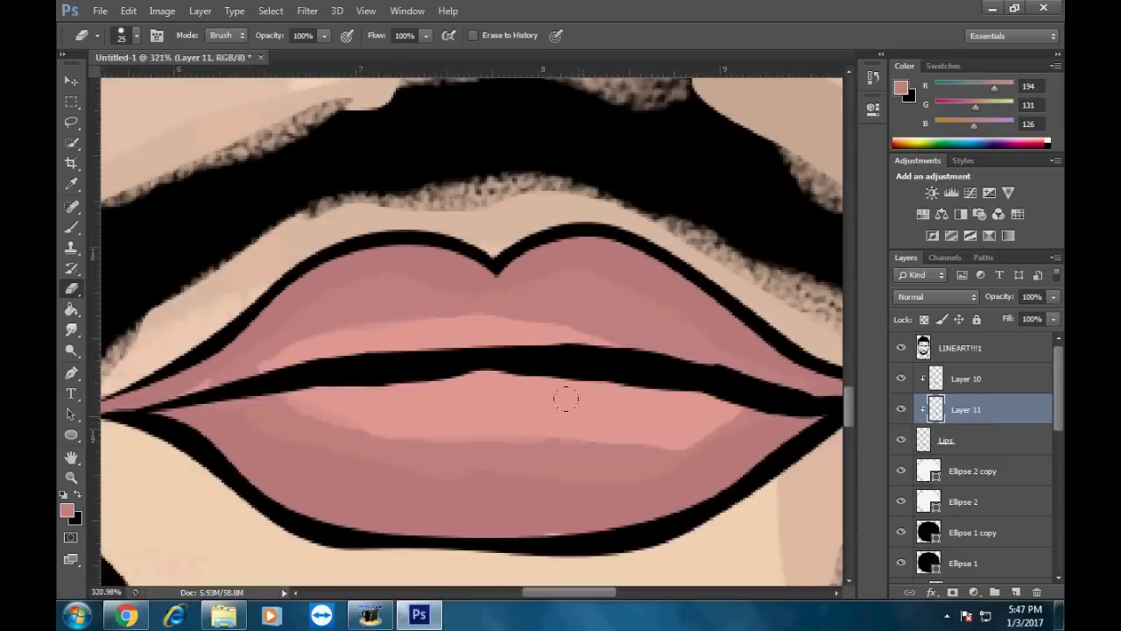
scroll(605, 386, "down", 3)
scroll(618, 429, "down", 3)
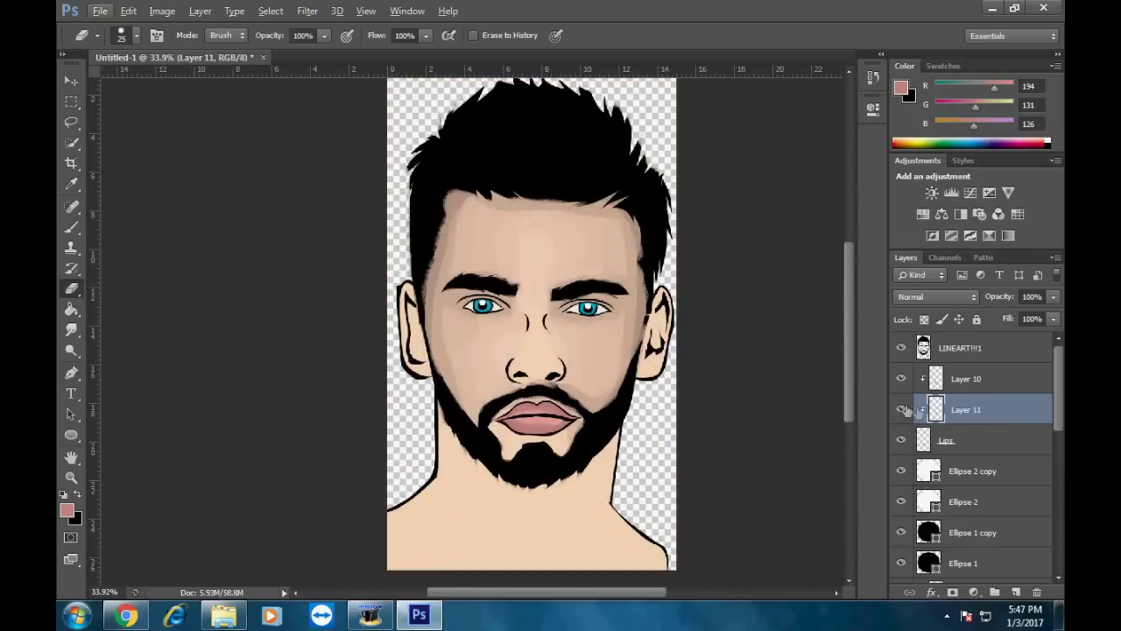
scroll(488, 463, "up", 2)
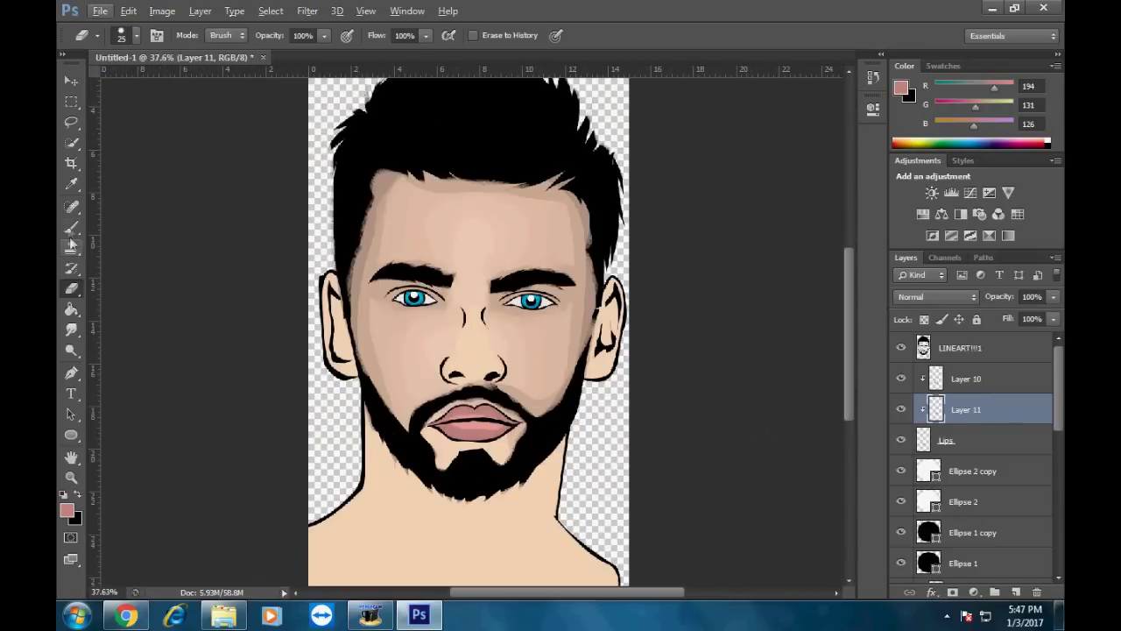
left_click(72, 227)
left_click(587, 214, "alt")
- On Layer 7, draw a shadow path down the neck's right side, discarding the first attempt
left_click(71, 372)
scroll(993, 518, "down", 3)
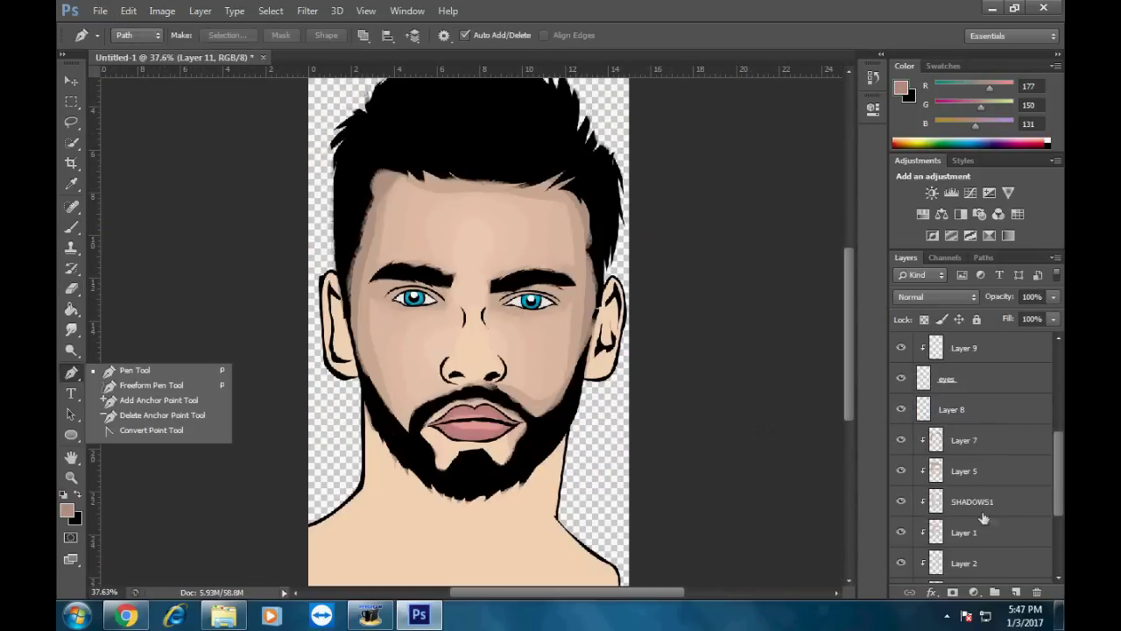
left_click(963, 439)
scroll(560, 394, "down", 2)
left_click(555, 347)
left_click_drag(536, 436, 535, 457)
left_click_drag(565, 473, 575, 494)
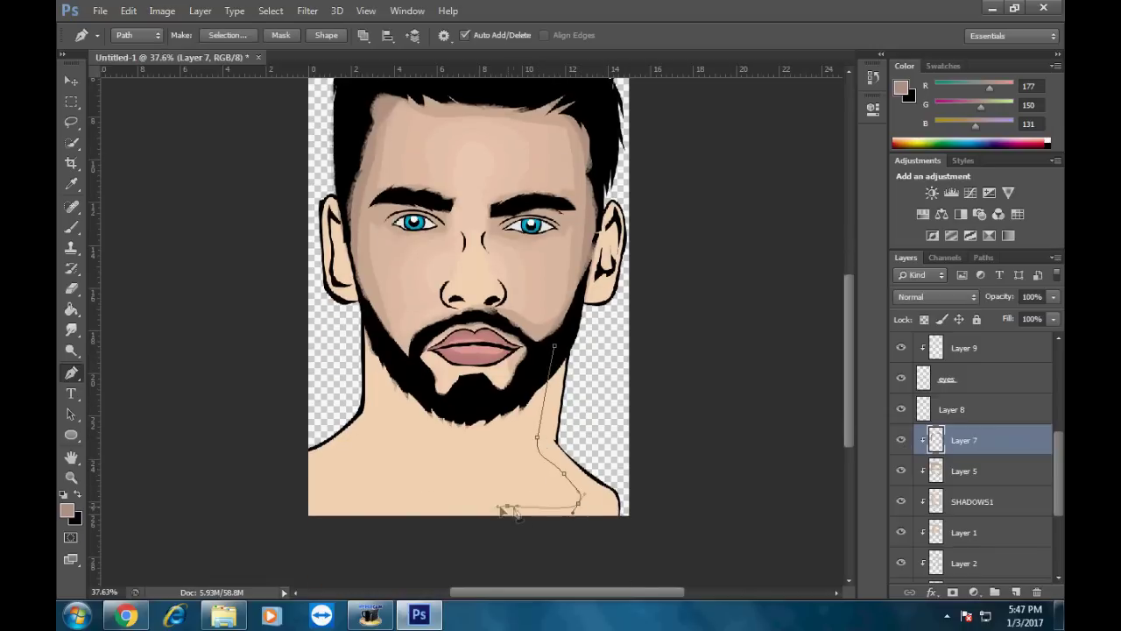
right_click(376, 386)
left_click(426, 300)
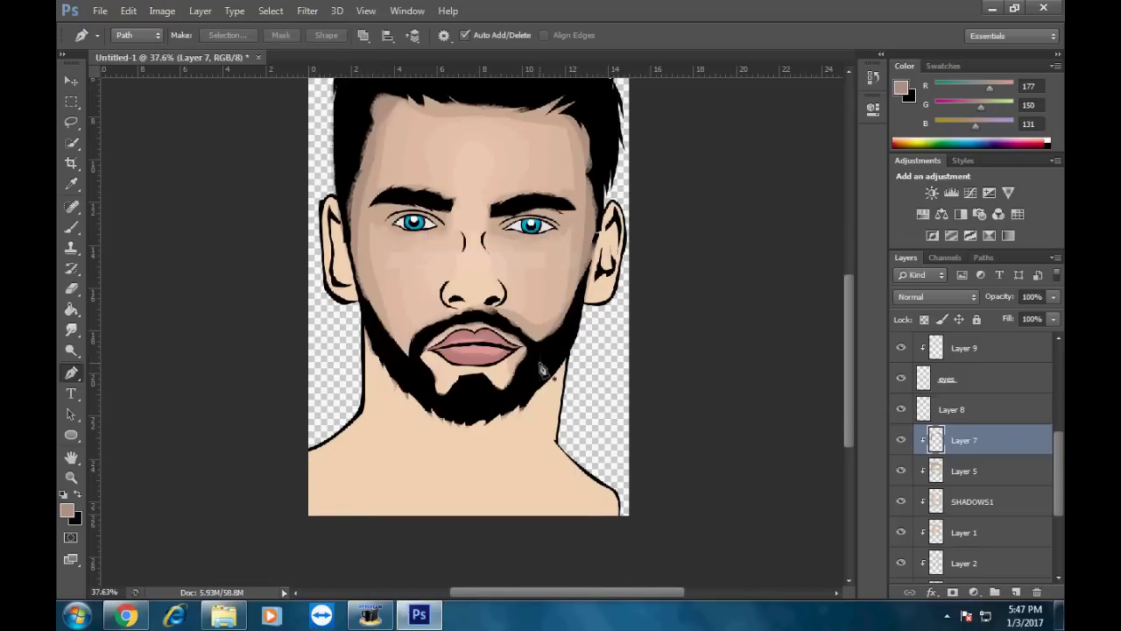
- Fill the neck shadow path with darker skin tone and clear the used path
right_click(611, 226)
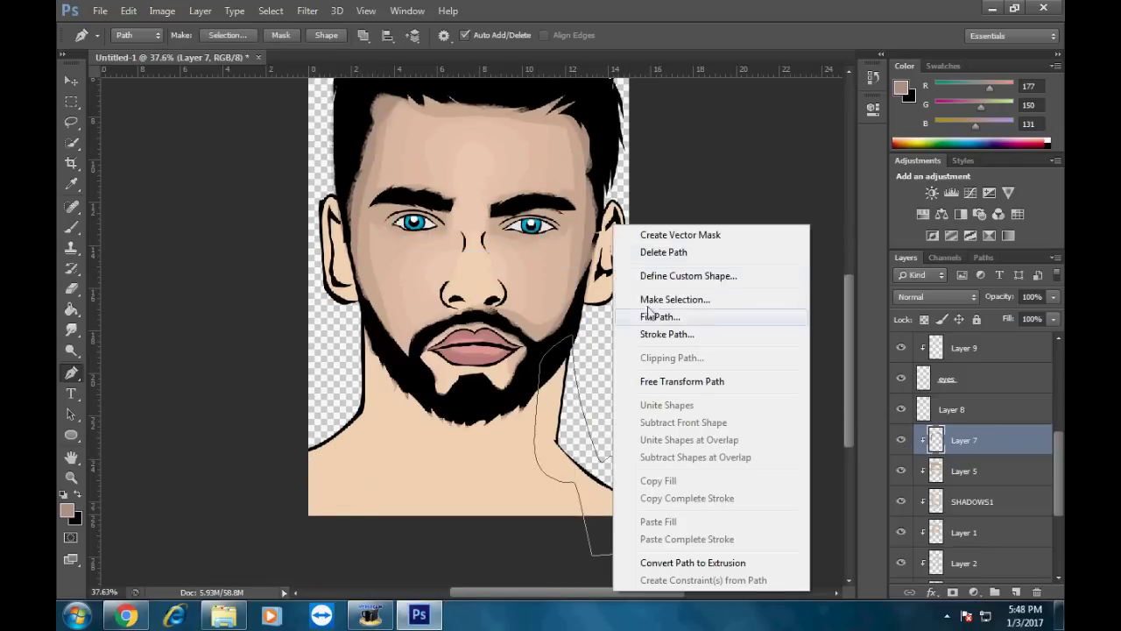
left_click(671, 315)
left_click(650, 163)
scroll(621, 283, "down", 1)
scroll(517, 511, "up", 1)
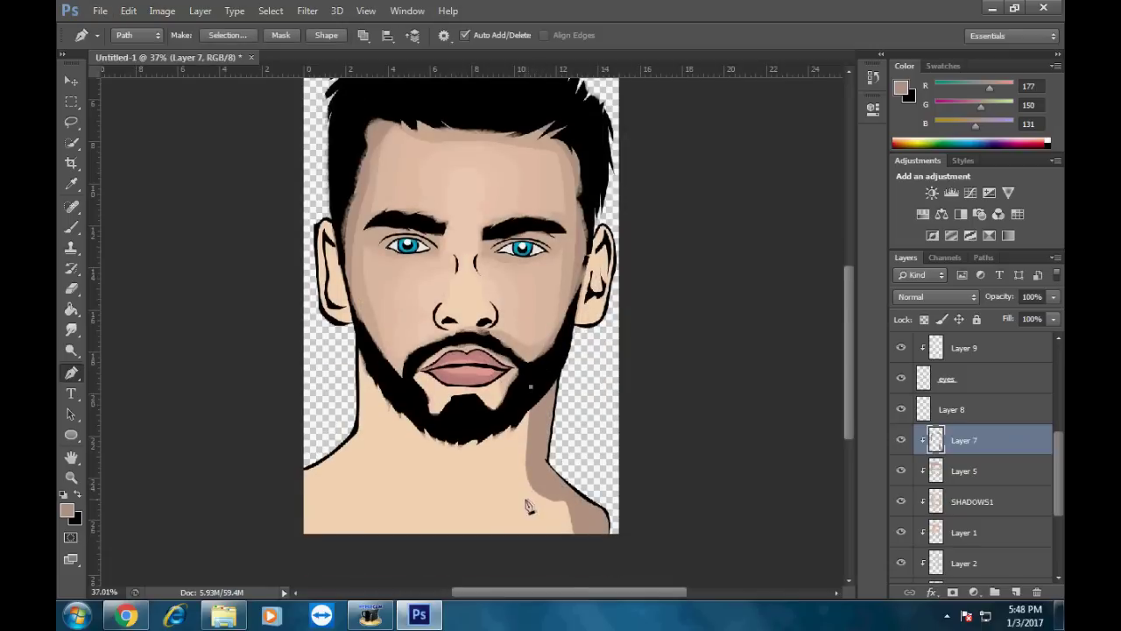
right_click(519, 229)
left_click(560, 257)
right_click(554, 550)
left_click(613, 122)
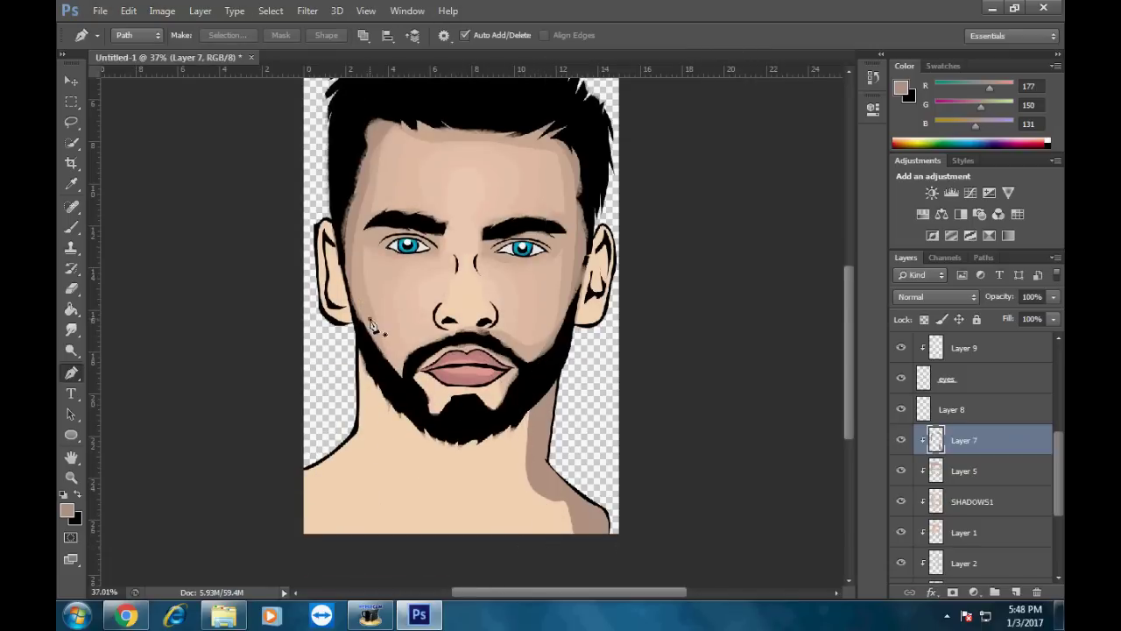
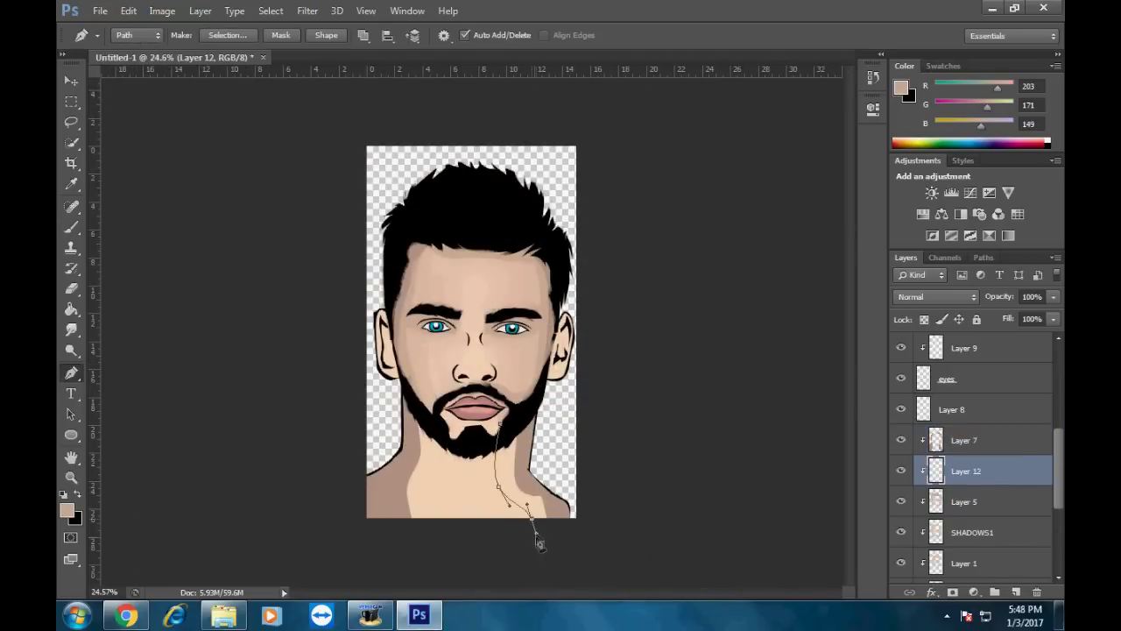
- Fill the neck outlines on Layer 12 with the darker shadow tone and remove the used path
right_click(525, 426)
key("Return")
right_click(560, 426)
right_click(575, 426)
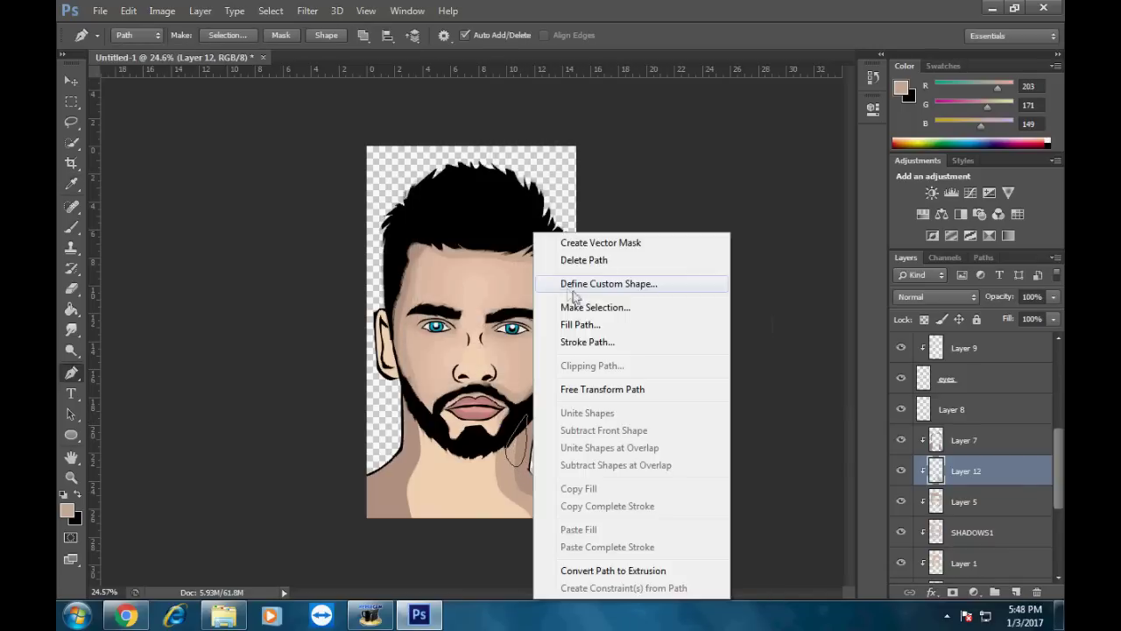
right_click(562, 418)
left_click(604, 321)
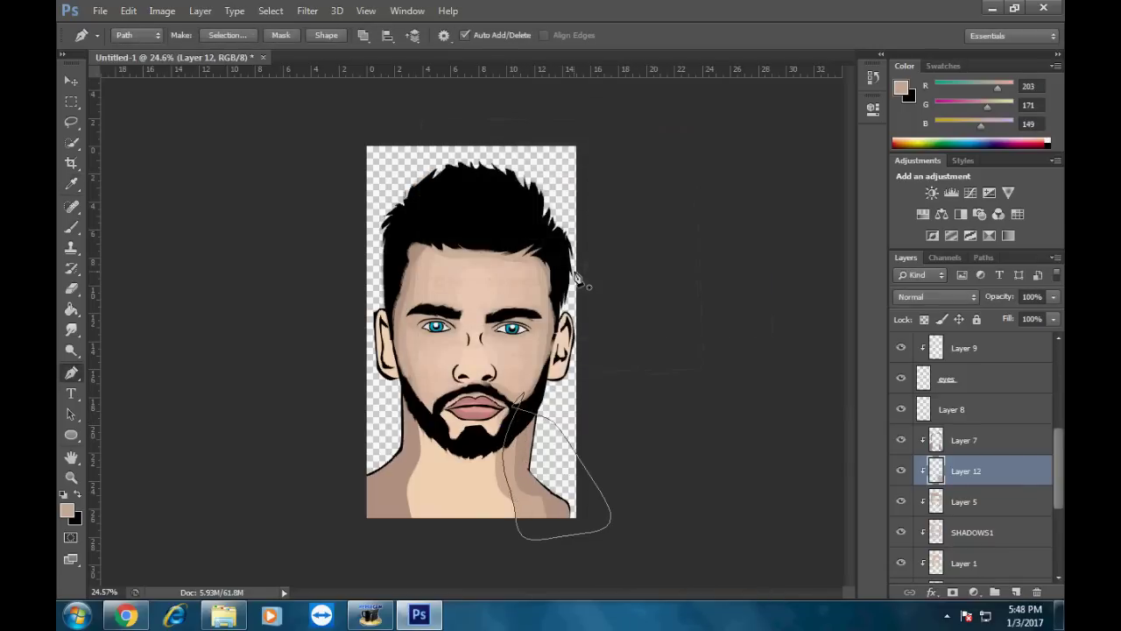
key("Return")
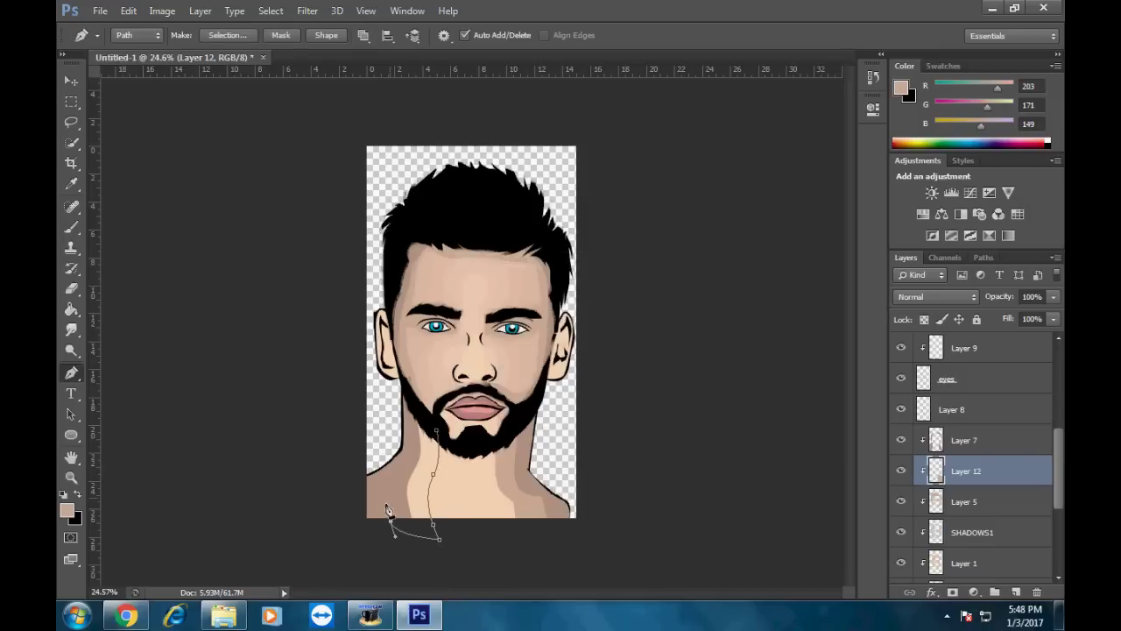
- Close the left neck shadow outline and fill it with the shadow tone
right_click(438, 438)
left_click(628, 258)
left_click(677, 157)
key("Return")
scroll(500, 475, "down", 2)
scroll(500, 475, "up", 3)
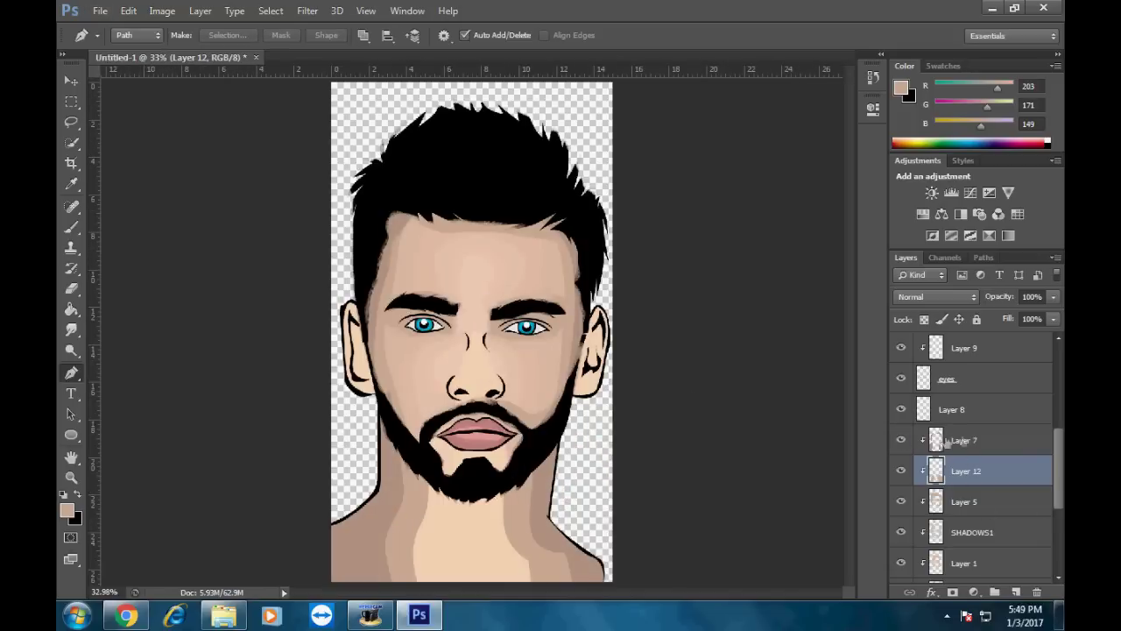
- Select Layer 7 and zoom in on the lower face and neck for erasing
left_click(963, 439)
left_click_drag(72, 289, 132, 283)
scroll(394, 534, "up", 3)
scroll(394, 534, "up", 2)
left_click(96, 35)
scroll(175, 201, "down", 3)
- Erase excess neck shading under the beard on Layer 7 with a size-55 eraser
double_click(131, 219)
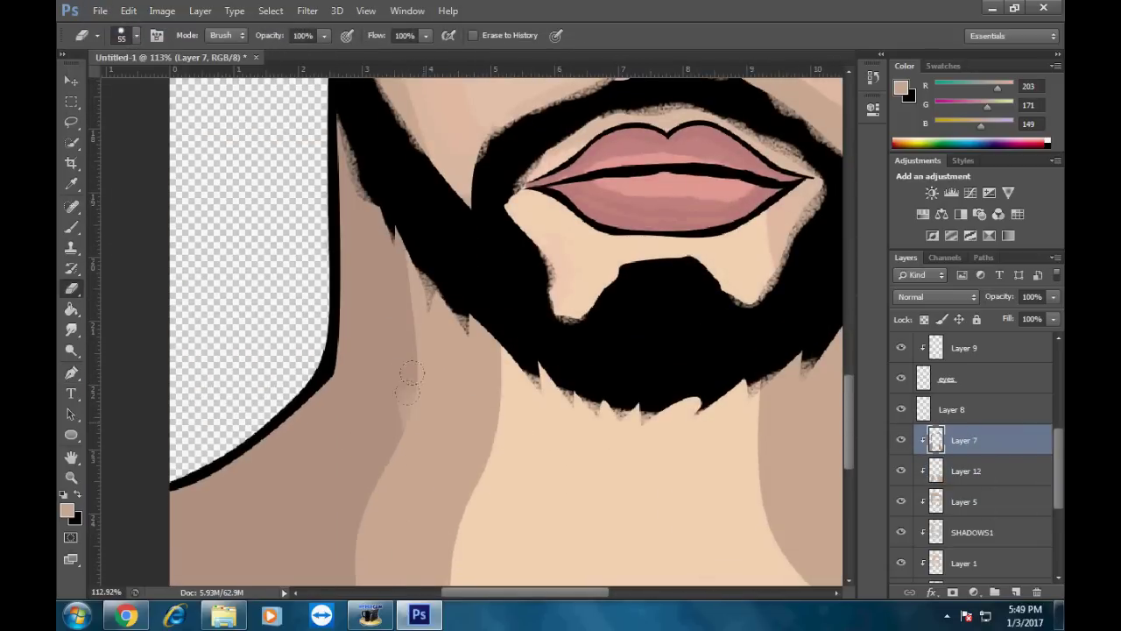
scroll(412, 394, "down", 2)
scroll(378, 431, "down", 2)
left_click_drag(363, 517, 324, 411)
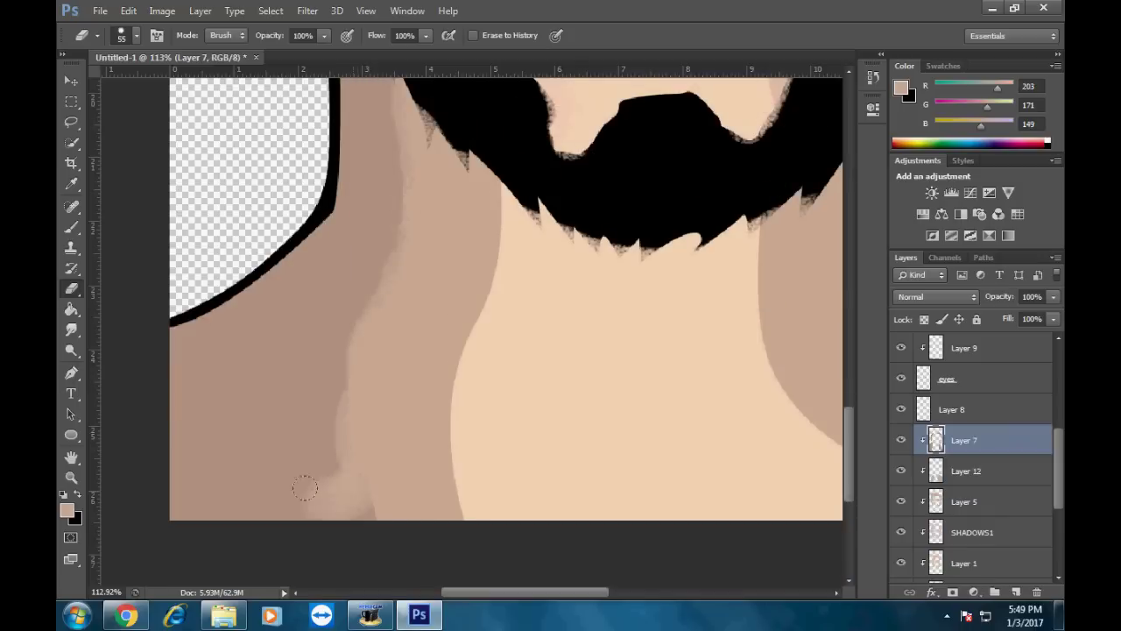
left_click_drag(315, 516, 338, 350)
scroll(356, 502, "up", 1)
scroll(570, 465, "down", 5)
scroll(388, 458, "up", 6)
scroll(426, 319, "down", 2)
scroll(376, 490, "down", 1)
scroll(350, 517, "down", 3)
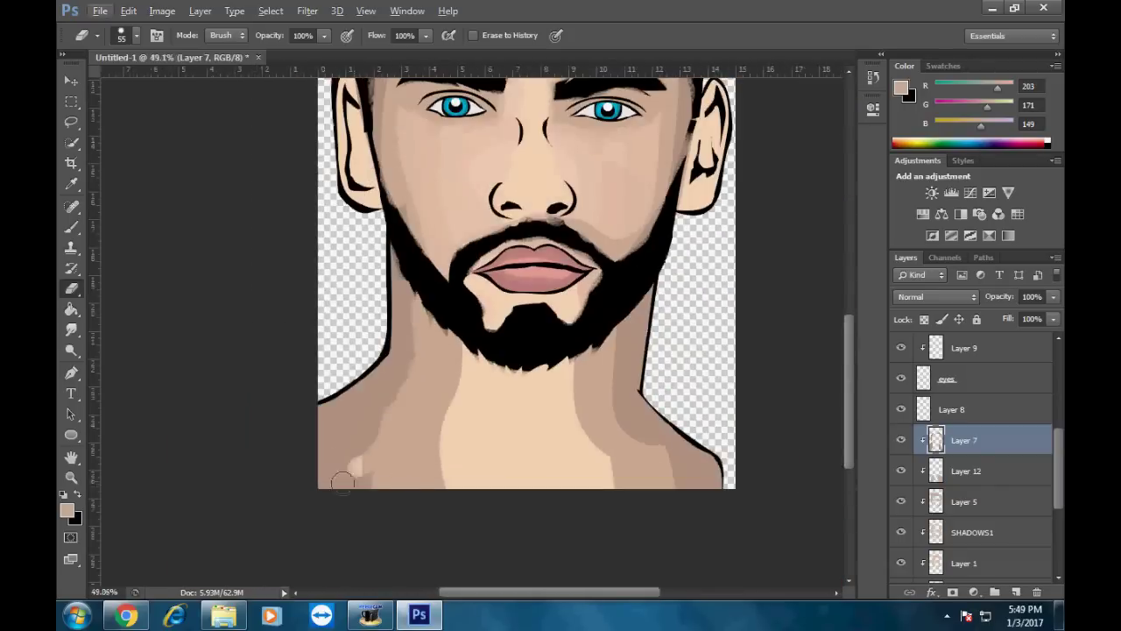
- On Layer 12, fill the left neck path with the shadow tone and delete the path
left_click(955, 471)
left_click(71, 372)
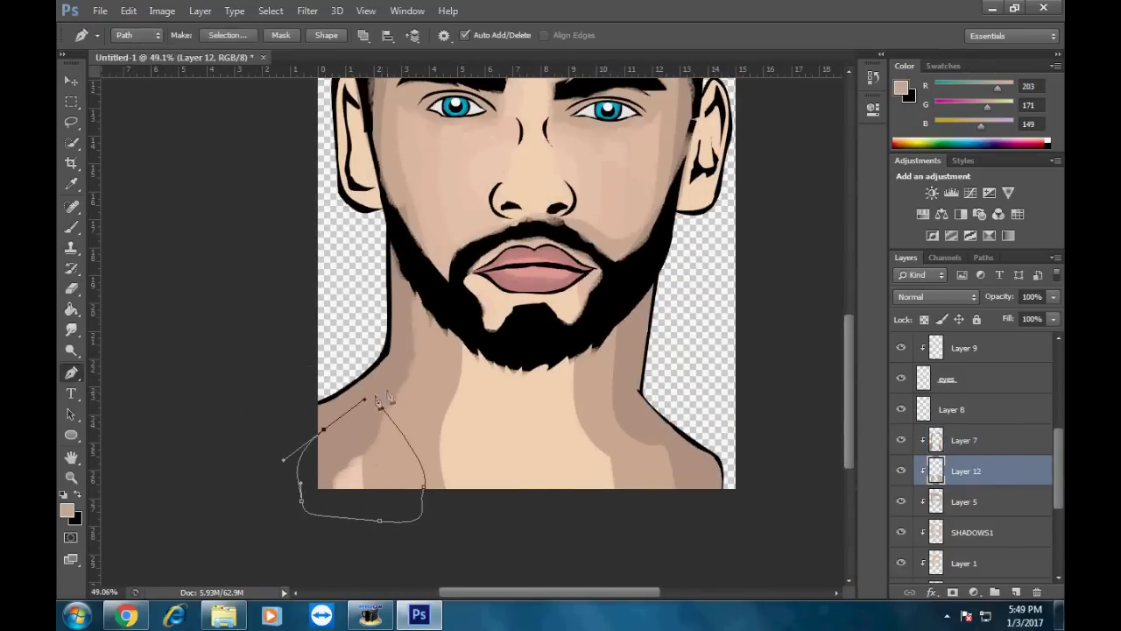
right_click(467, 343)
left_click(513, 324)
left_click(660, 150)
right_click(446, 231)
left_click(513, 250)
- Soften the Layer 12 neck shadow with an eraser streak down the neck
left_click(71, 287)
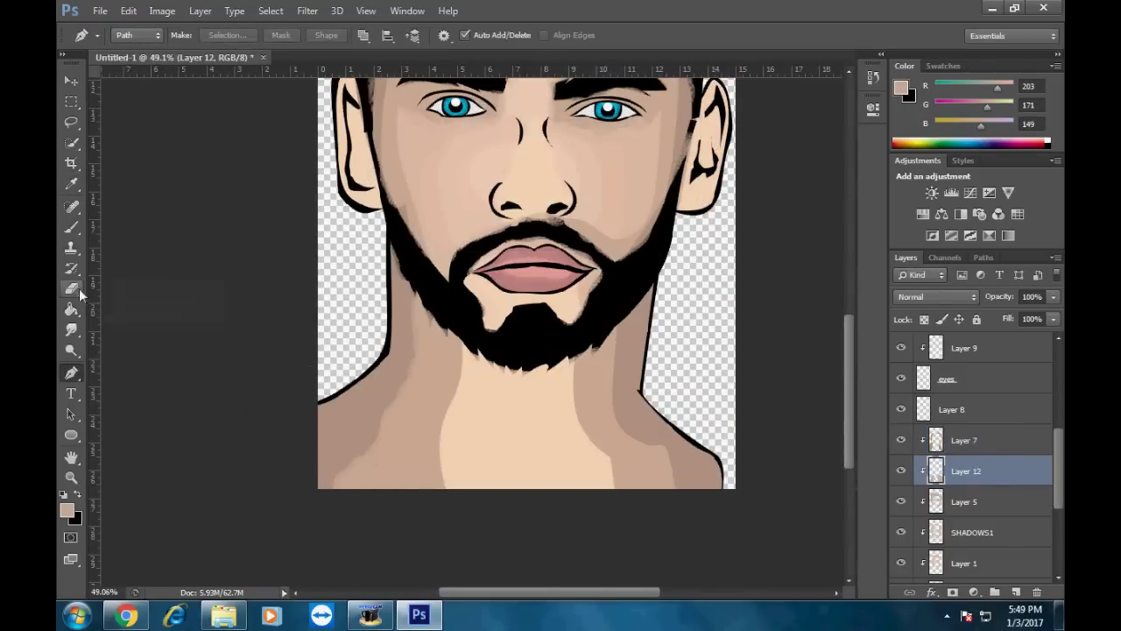
scroll(612, 354, "up", 3)
left_click(872, 76)
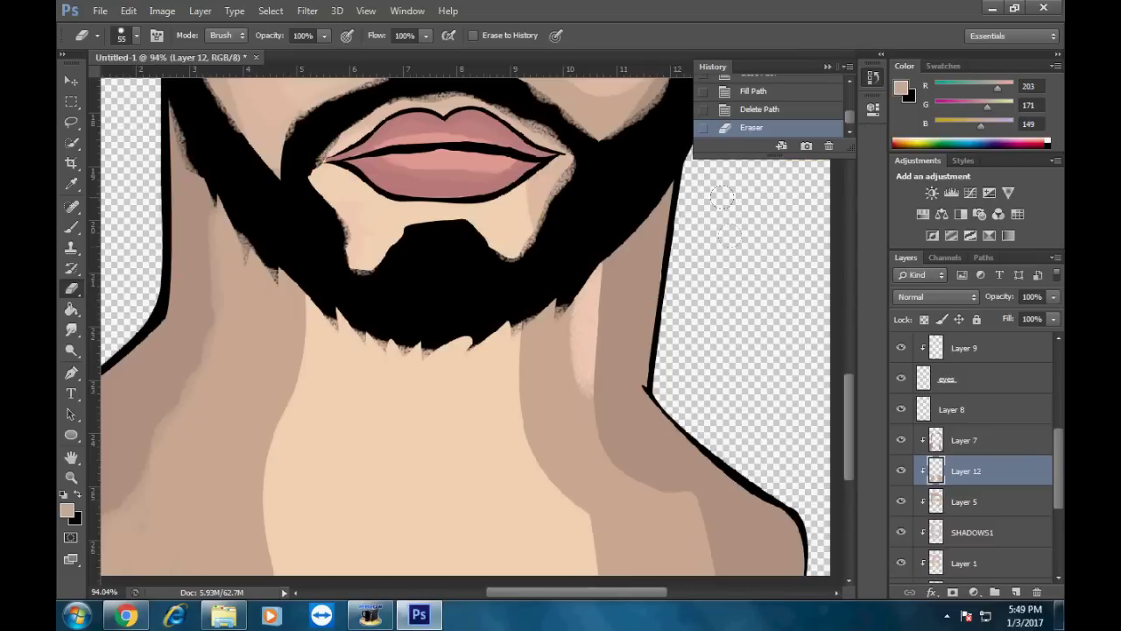
left_click(964, 440)
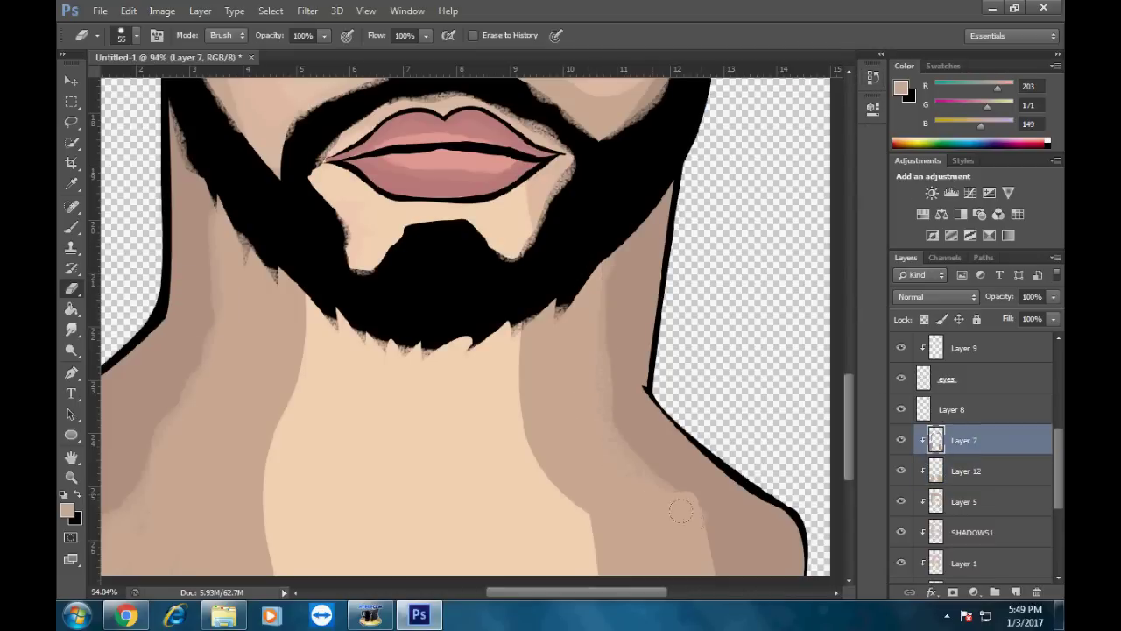
key("alt+bracketleft")
left_click_drag(533, 317, 613, 553)
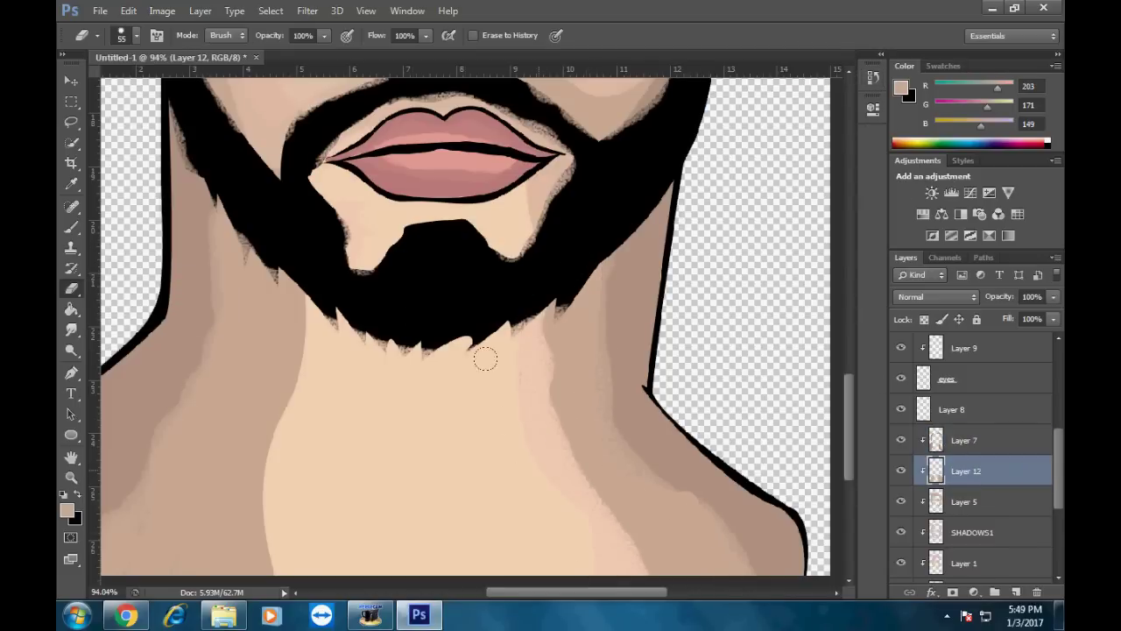
scroll(302, 329, "down", 4)
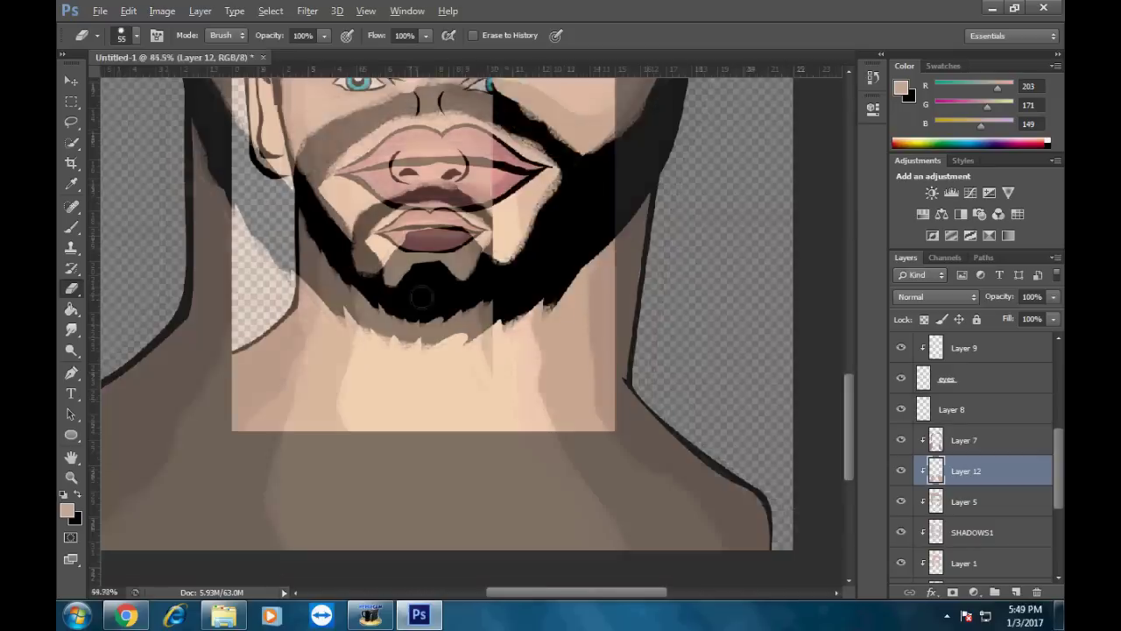
scroll(485, 416, "up", 2)
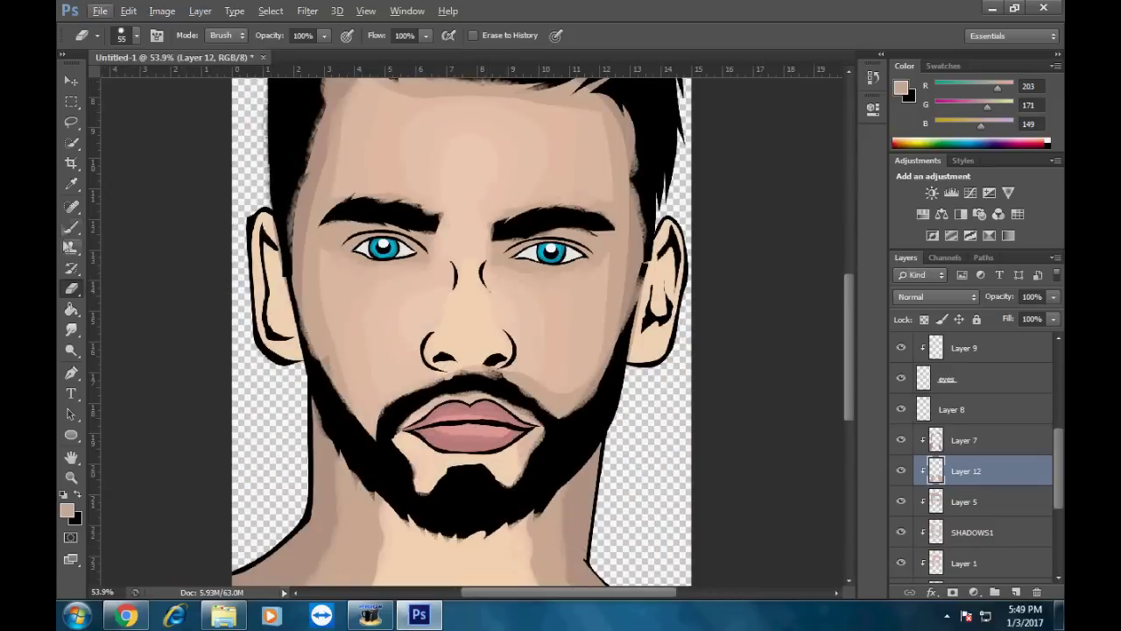
right_click(72, 226)
left_click(114, 220)
left_click(70, 372)
scroll(515, 429, "down", 2)
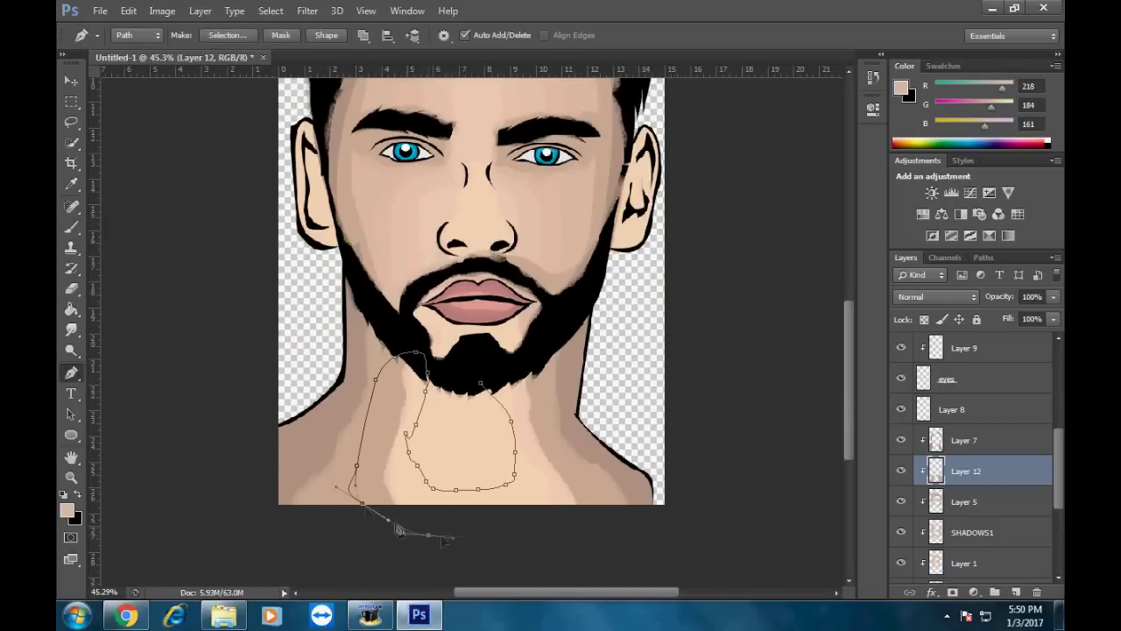
- Add Layer 13 and fill a closed outline under the chin with colour
left_click(1016, 592, "ctrl")
right_click(551, 218)
left_click(600, 320)
left_click(663, 150)
right_click(551, 218)
scroll(473, 332, "down", 2)
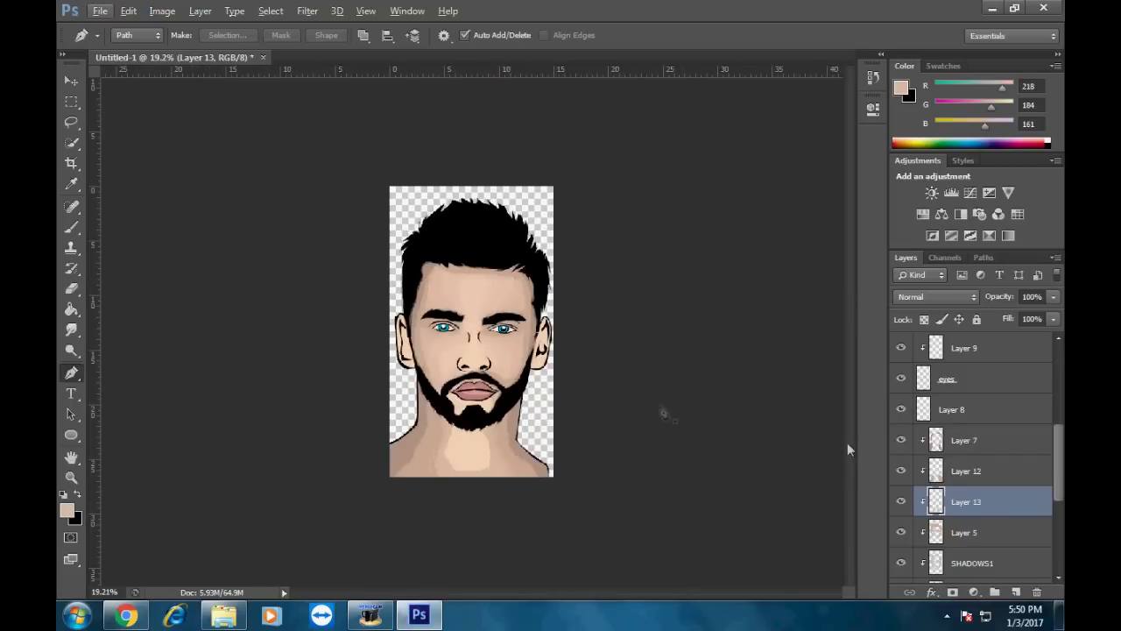
- Add Layer 14 and select the basic Pen tool
left_click(1016, 592, "ctrl")
scroll(554, 296, "up", 2)
scroll(554, 296, "up", 4)
right_click(70, 226)
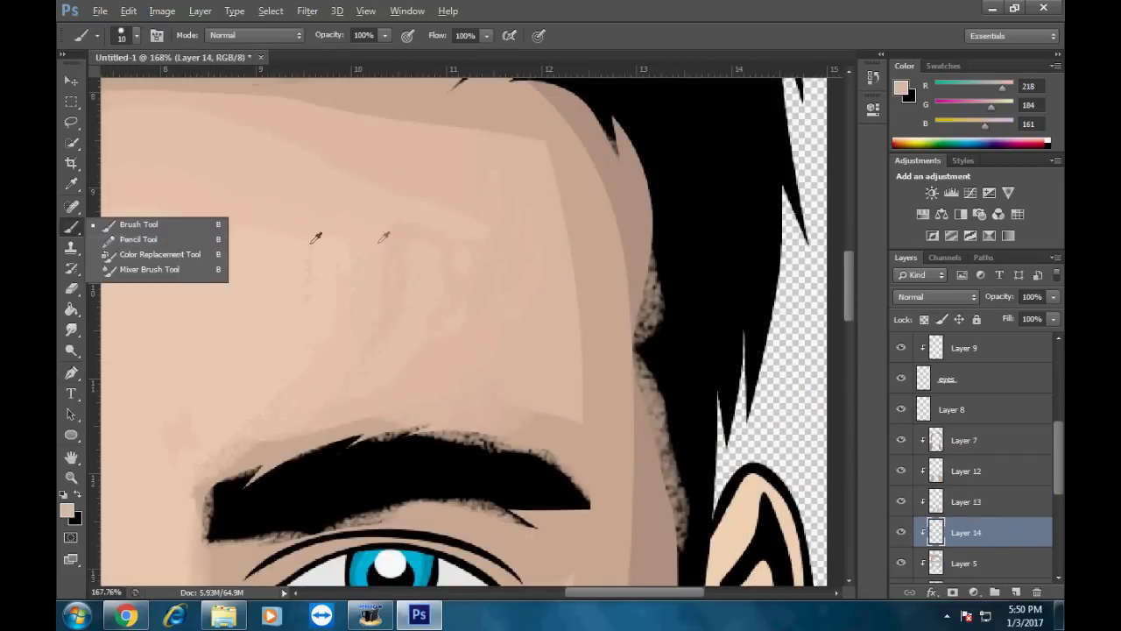
right_click(70, 372)
scroll(513, 415, "down", 3)
scroll(513, 415, "down", 3)
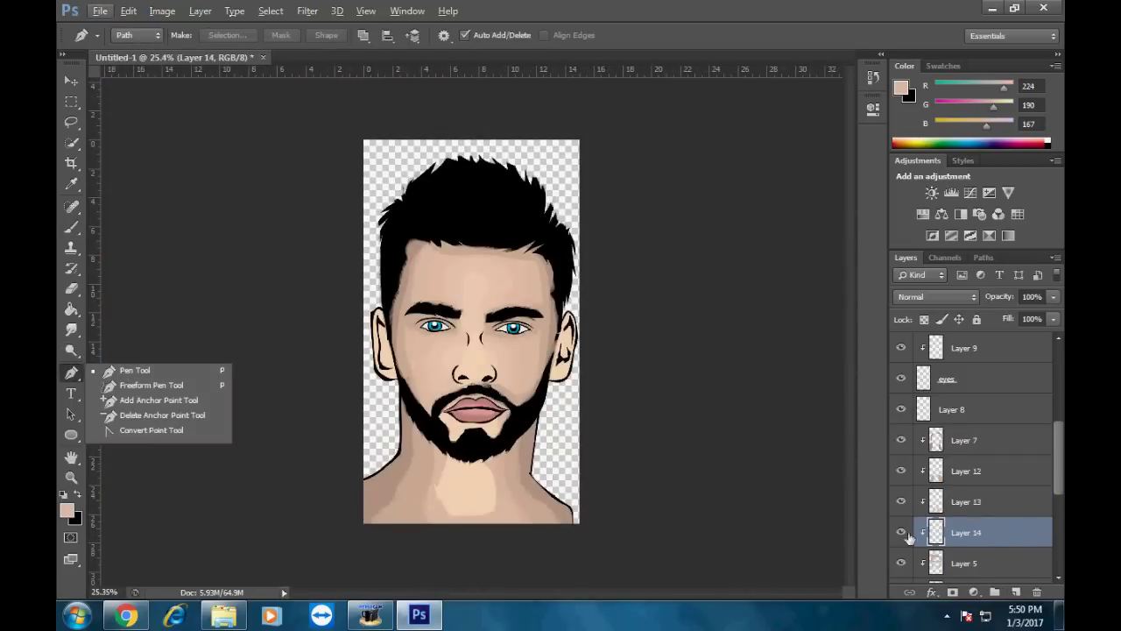
left_click(904, 534)
scroll(480, 460, "up", 3)
scroll(428, 476, "down", 1)
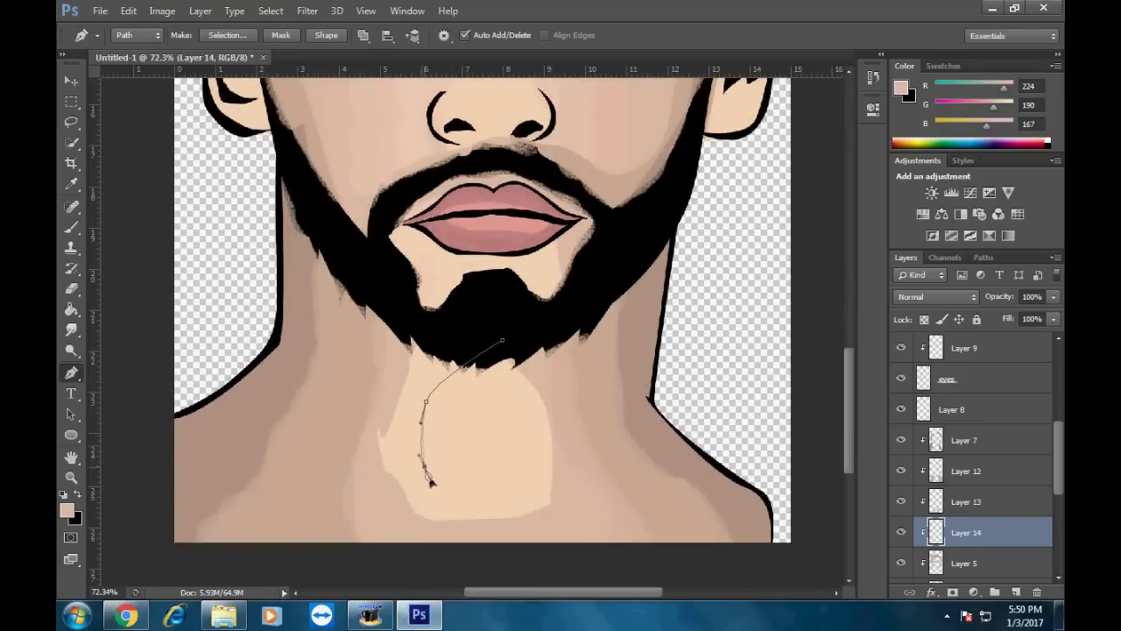
- Replace the old chin path with a throat outline filled in light skin colour
right_click(543, 229)
left_click(578, 255)
left_click_drag(459, 344, 435, 456)
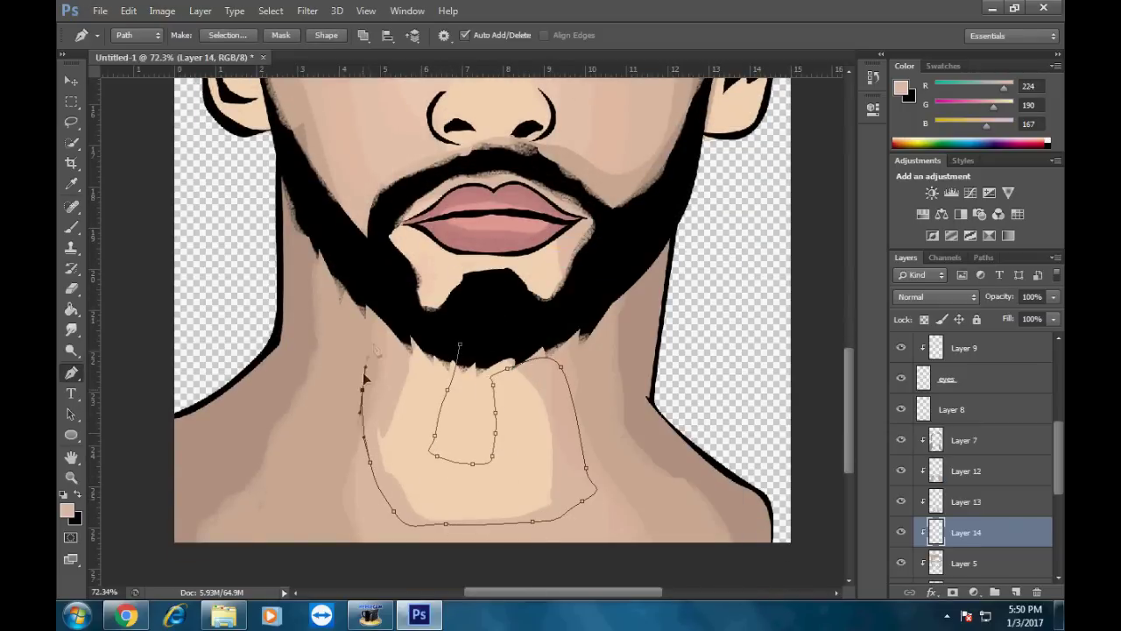
right_click(499, 273)
left_click(535, 318)
left_click(668, 150)
right_click(517, 254)
left_click(543, 255)
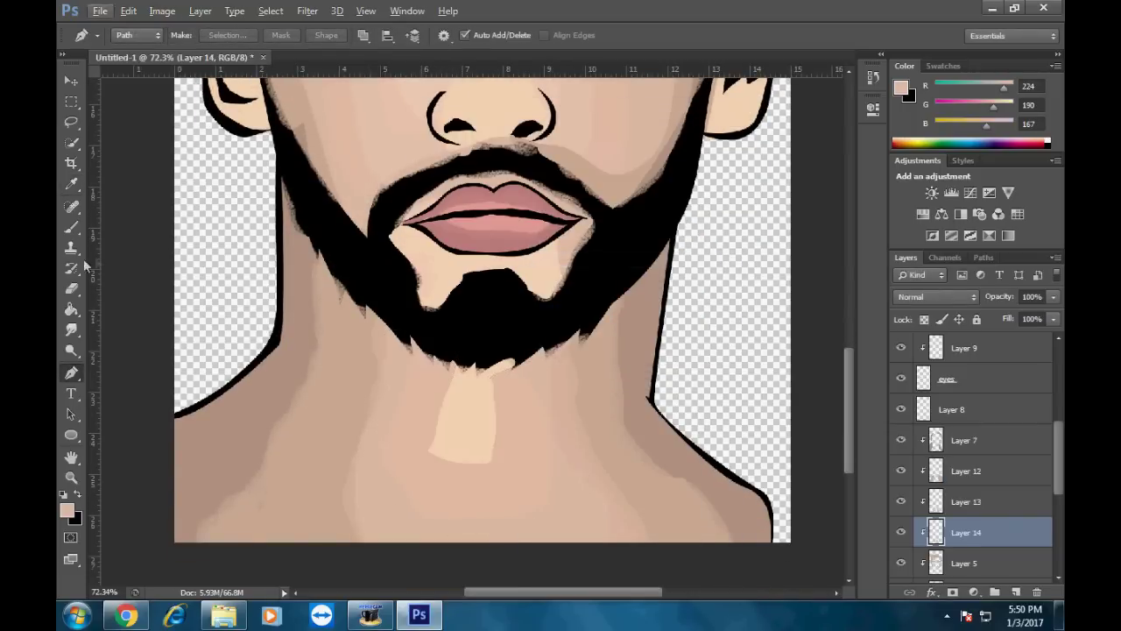
key("e")
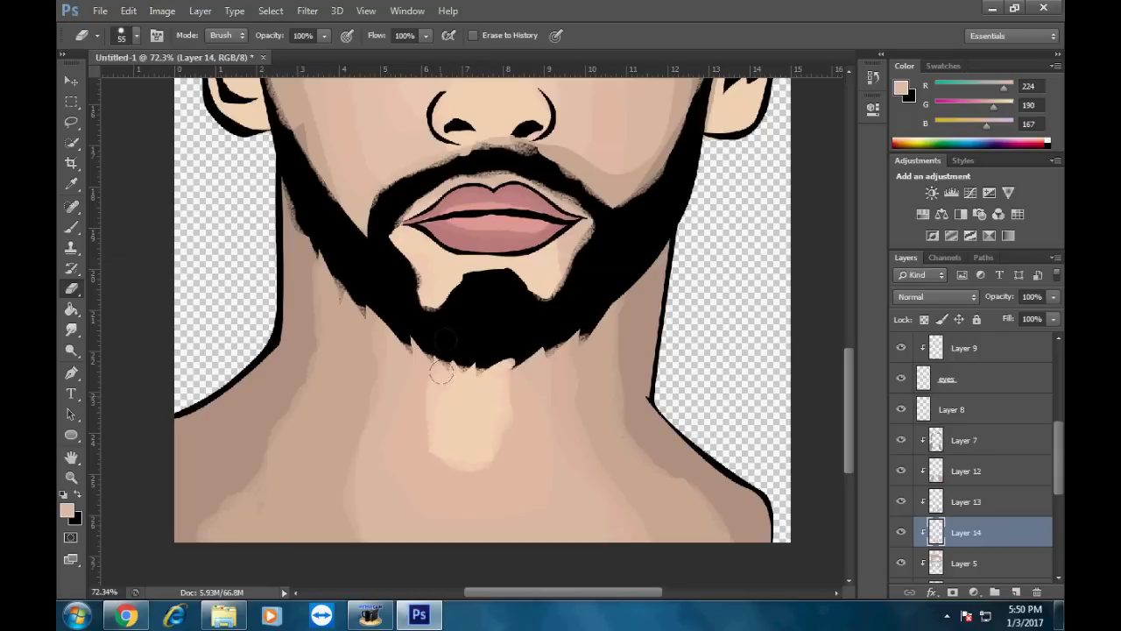
- Enlarge the eraser to size 70 and soften the throat highlight edges
scroll(441, 372, "down", 5)
scroll(461, 525, "up", 3)
key("bracketright")
scroll(473, 473, "down", 3)
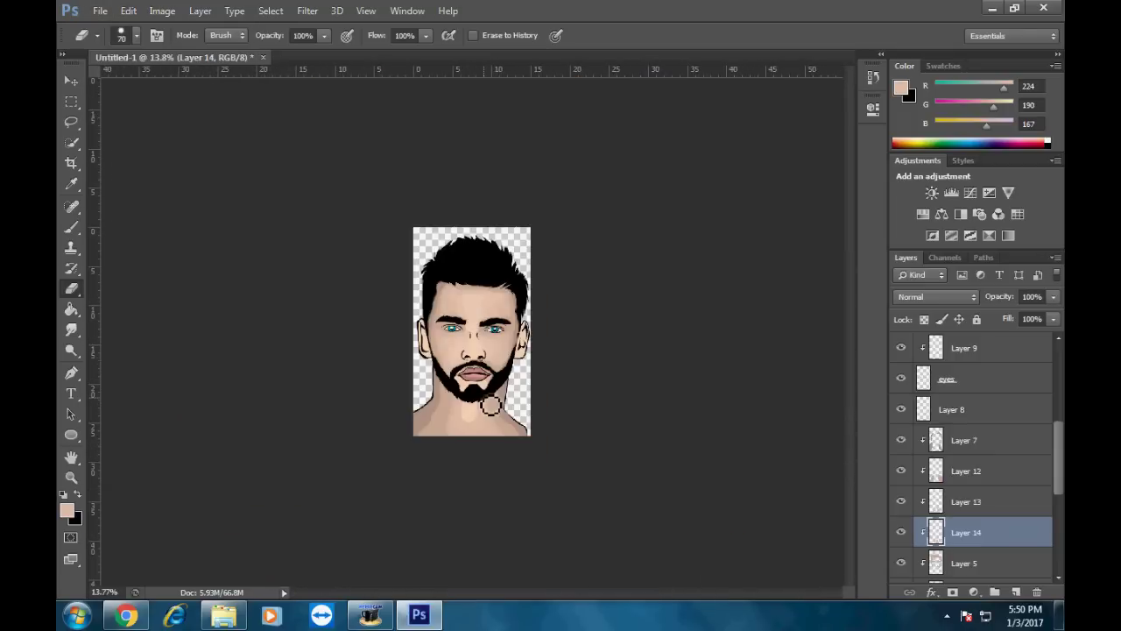
scroll(490, 405, "up", 4)
scroll(508, 368, "up", 1)
scroll(534, 328, "down", 3)
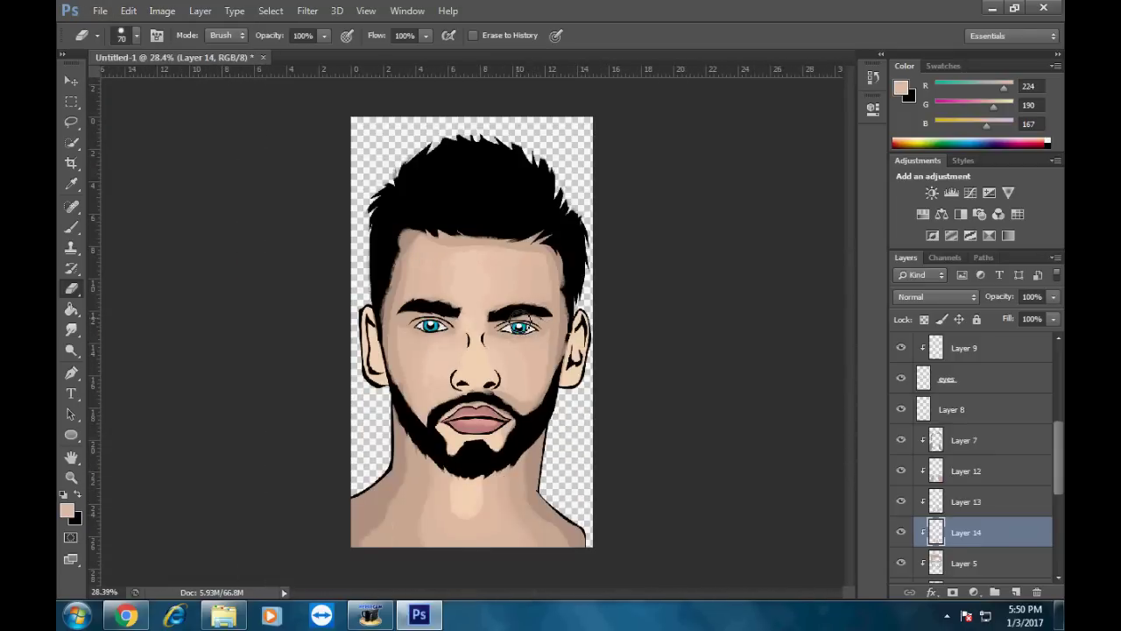
scroll(492, 376, "up", 1)
scroll(477, 380, "up", 3)
scroll(492, 432, "down", 3)
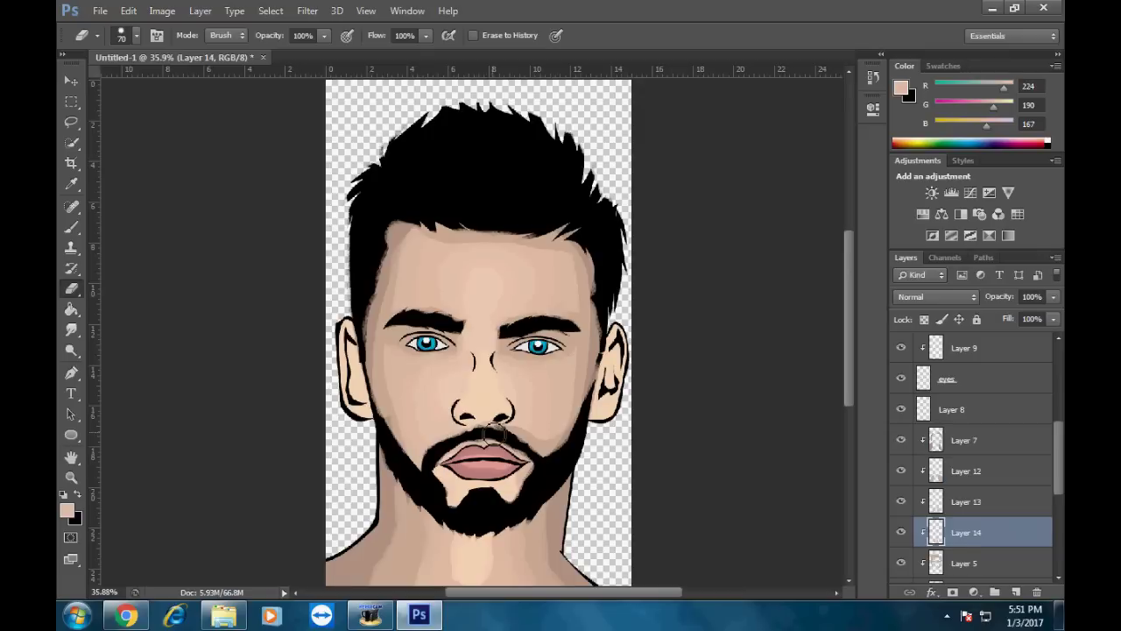
scroll(493, 431, "up", 3)
scroll(493, 430, "down", 4)
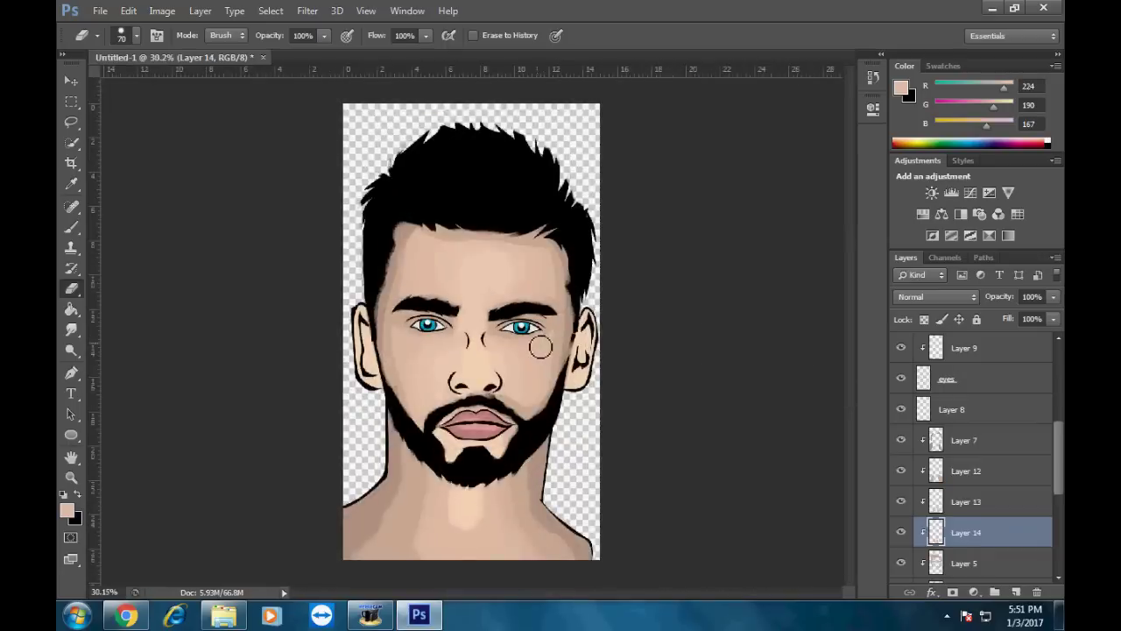
scroll(438, 394, "up", 3)
- Switch to the Pen tool for the next shading shapes
right_click(71, 372)
scroll(385, 389, "down", 2)
scroll(526, 438, "down", 3)
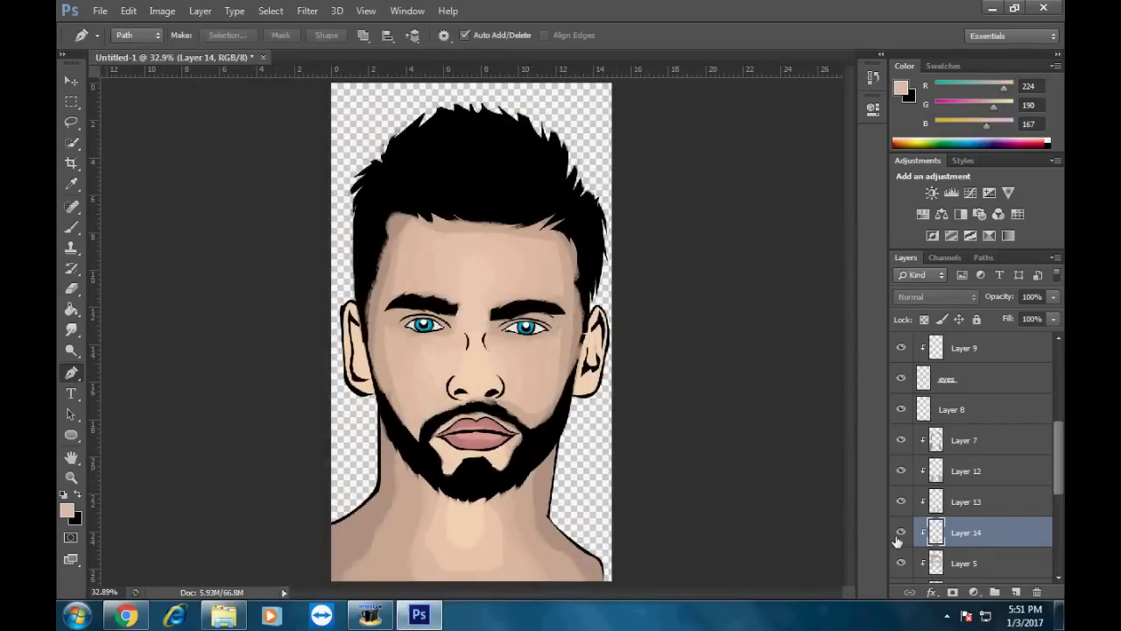
scroll(601, 463, "up", 2)
scroll(983, 505, "down", 1)
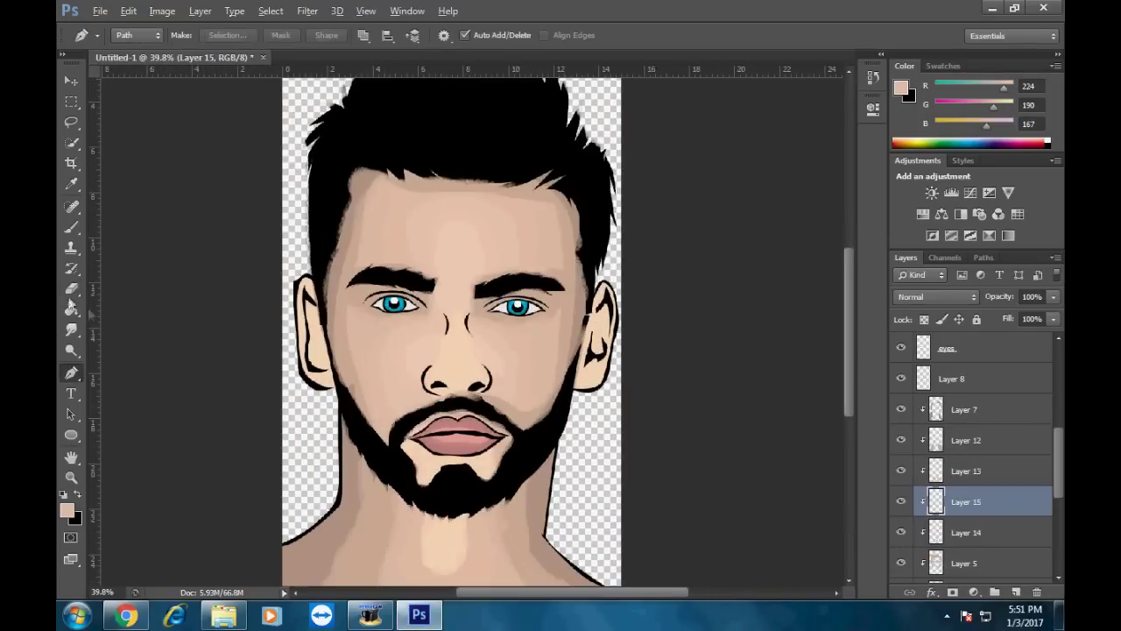
- Set the foreground colour to the darker skin tone 177,150,131
scroll(604, 350, "up", 3)
left_click(67, 509)
left_click(903, 362)
scroll(466, 247, "up", 4)
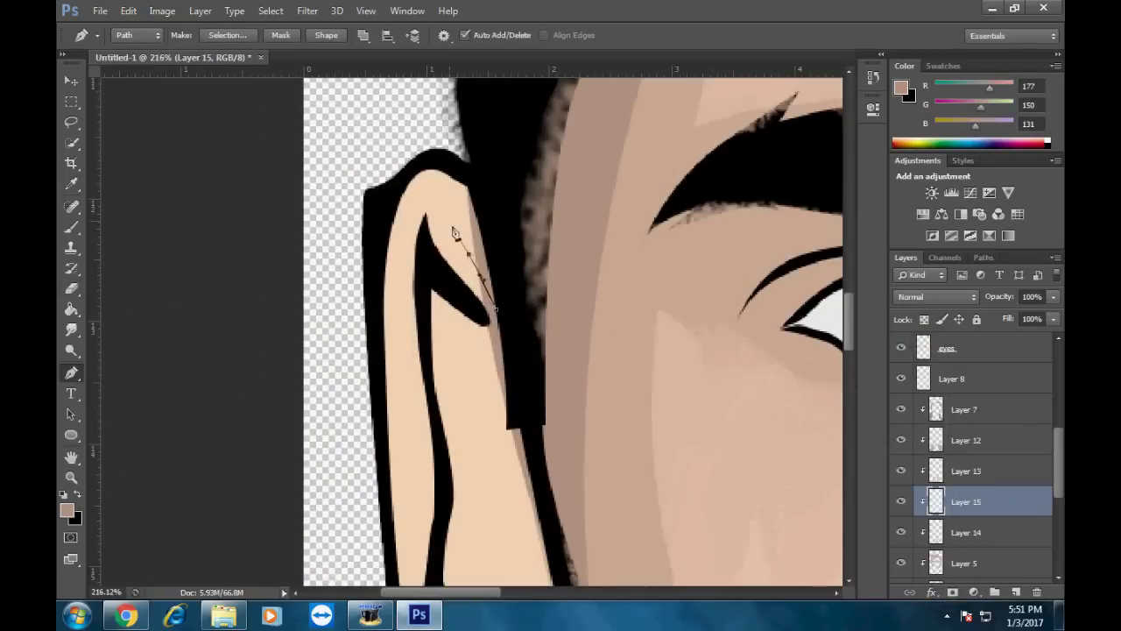
scroll(391, 262, "down", 3)
- Outline an ear's inner shadow and fill it with the darker tone
left_click(391, 186)
left_click(403, 364)
left_click_drag(479, 490, 525, 497)
scroll(448, 353, "up", 1)
left_click(495, 203)
right_click(492, 117)
left_click(543, 205)
scroll(526, 127, "down", 4)
scroll(438, 333, "down", 2)
scroll(278, 337, "up", 2)
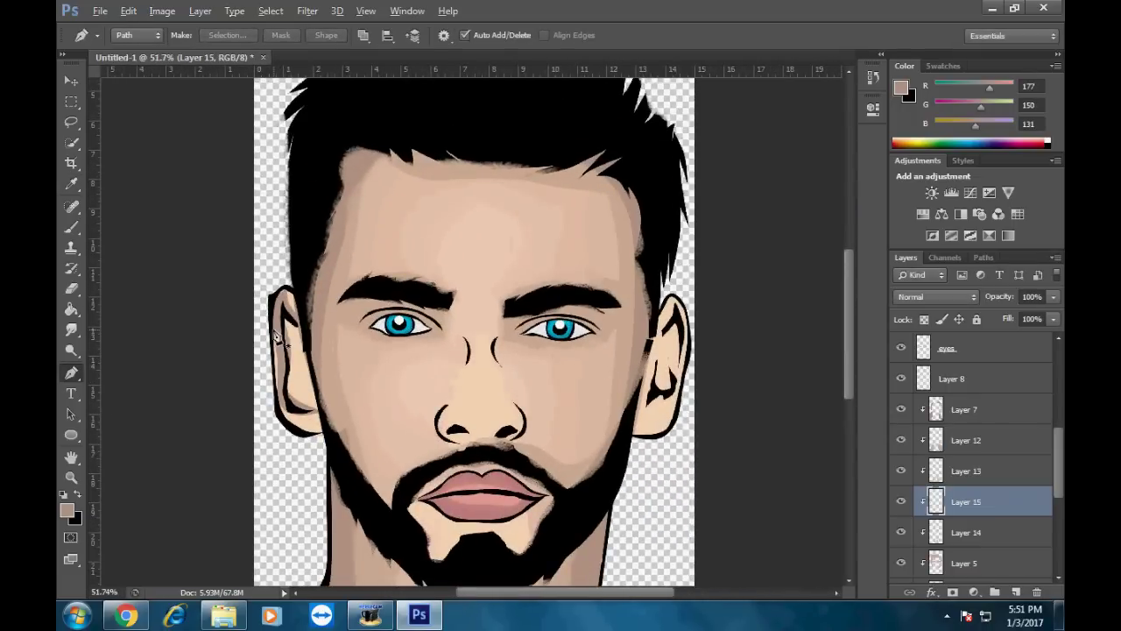
scroll(277, 338, "up", 2)
scroll(801, 400, "down", 1)
scroll(618, 338, "down", 2)
scroll(591, 324, "up", 5)
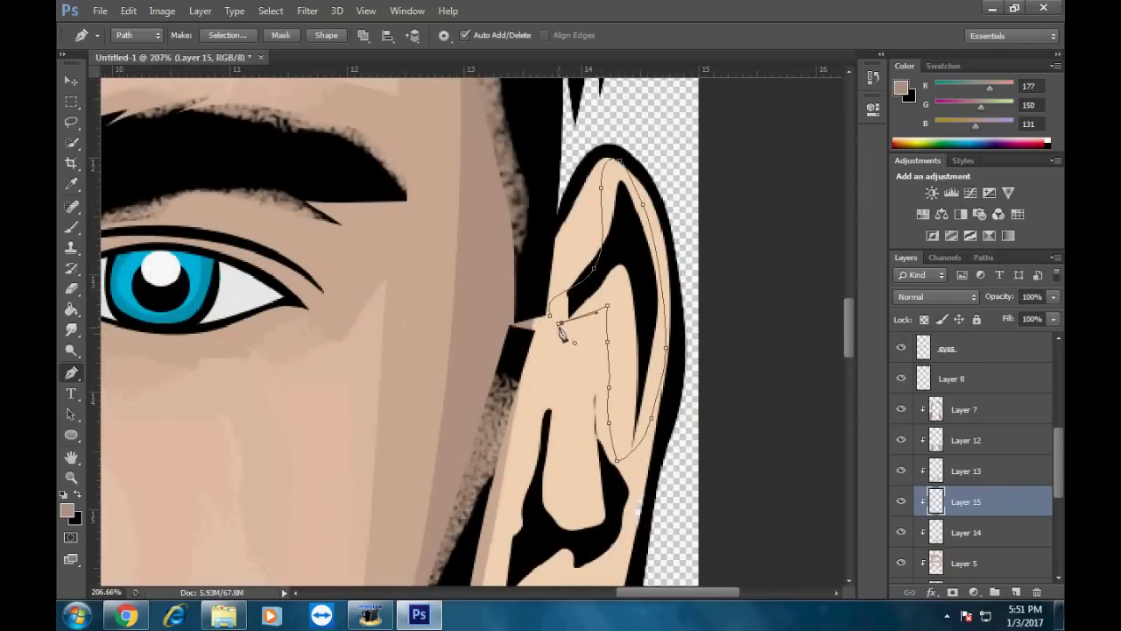
scroll(644, 520, "down", 1)
- Trace a second ear-shadow outline with anchor points
left_click(634, 424)
left_click_drag(573, 510, 539, 514)
right_click(551, 309)
left_click(625, 210)
scroll(561, 254, "down", 1)
scroll(596, 245, "down", 2)
scroll(617, 237, "down", 3)
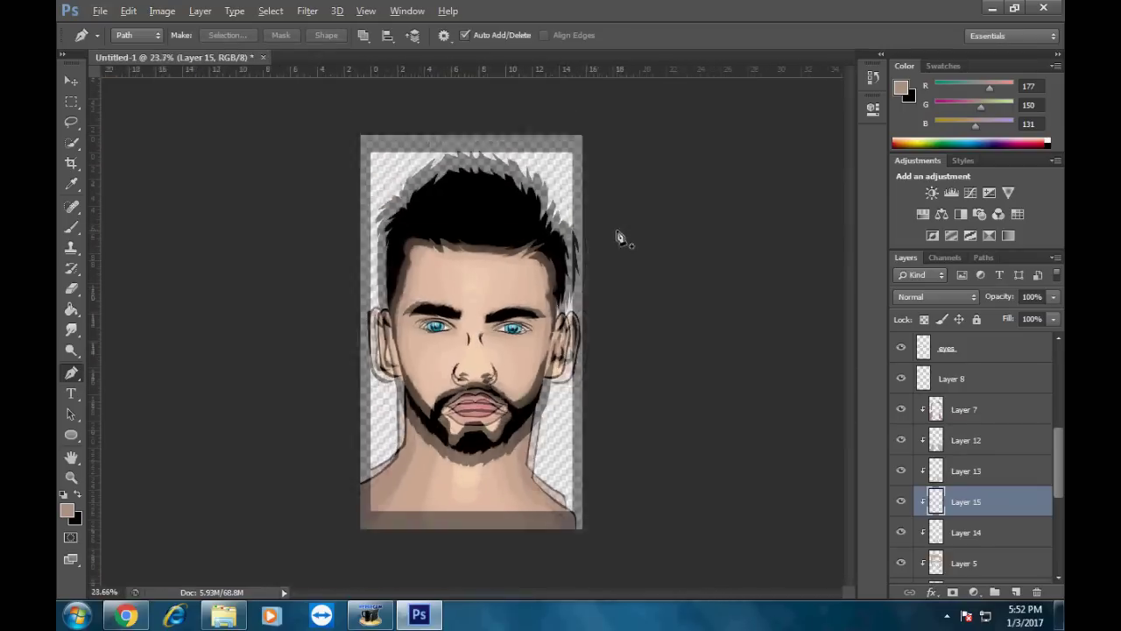
scroll(593, 341, "up", 3)
scroll(613, 350, "up", 1)
scroll(570, 298, "up", 1)
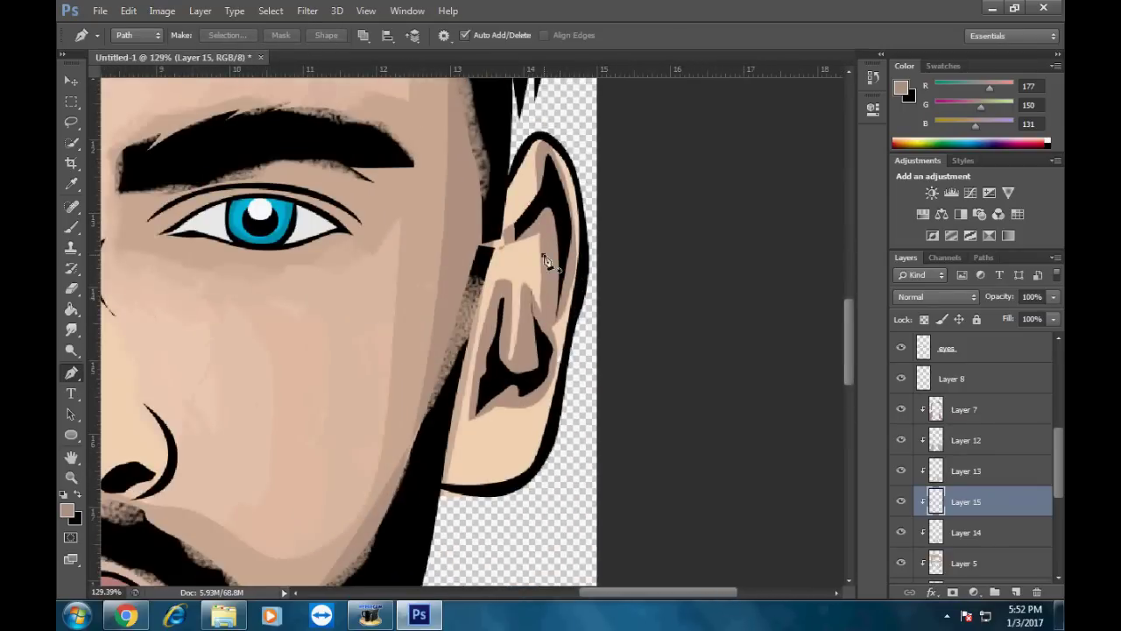
scroll(545, 260, "down", 1)
- Close the second ear-shadow path and fill it with the darker tone
left_click(445, 450)
right_click(563, 187)
left_click(630, 254)
left_click(663, 150)
scroll(471, 354, "down", 5)
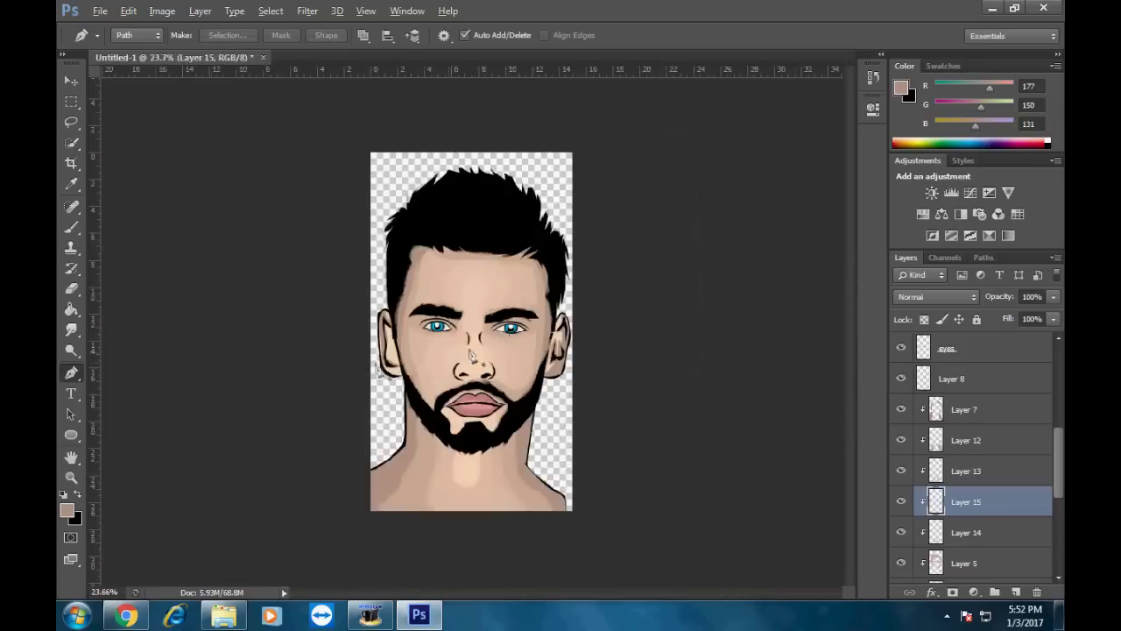
scroll(415, 335, "up", 5)
- Fill a shadow outline along the left ear's edge and discard a stray nostril path
left_click(297, 298)
left_click_drag(366, 517, 407, 574)
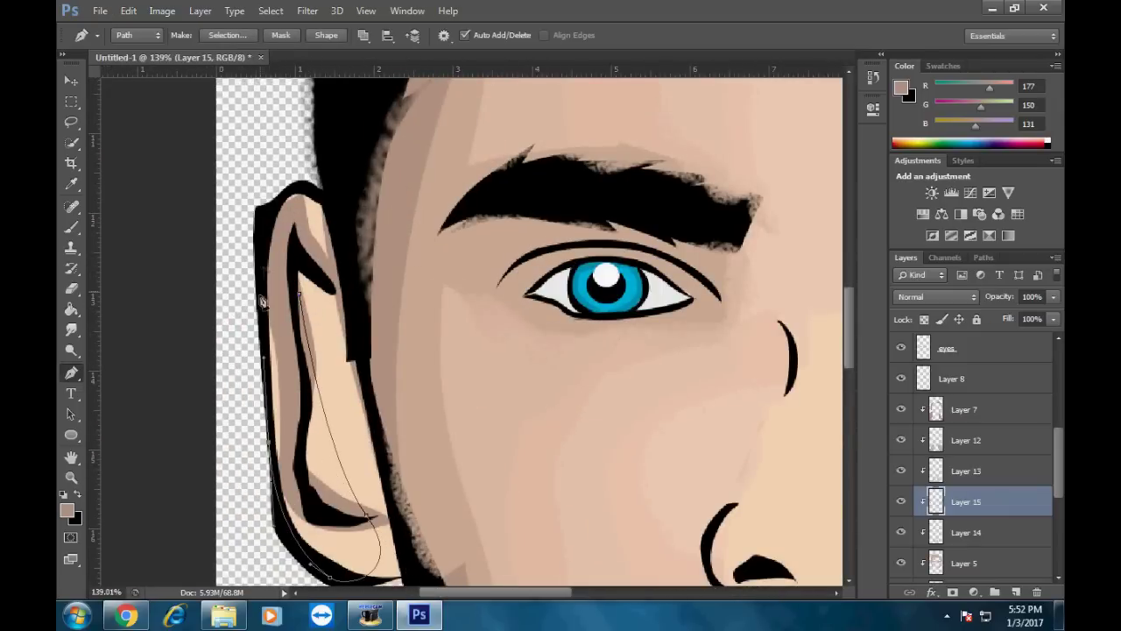
right_click(261, 301)
left_click(330, 323)
left_click(663, 149)
scroll(508, 292, "down", 3)
scroll(508, 292, "down", 2)
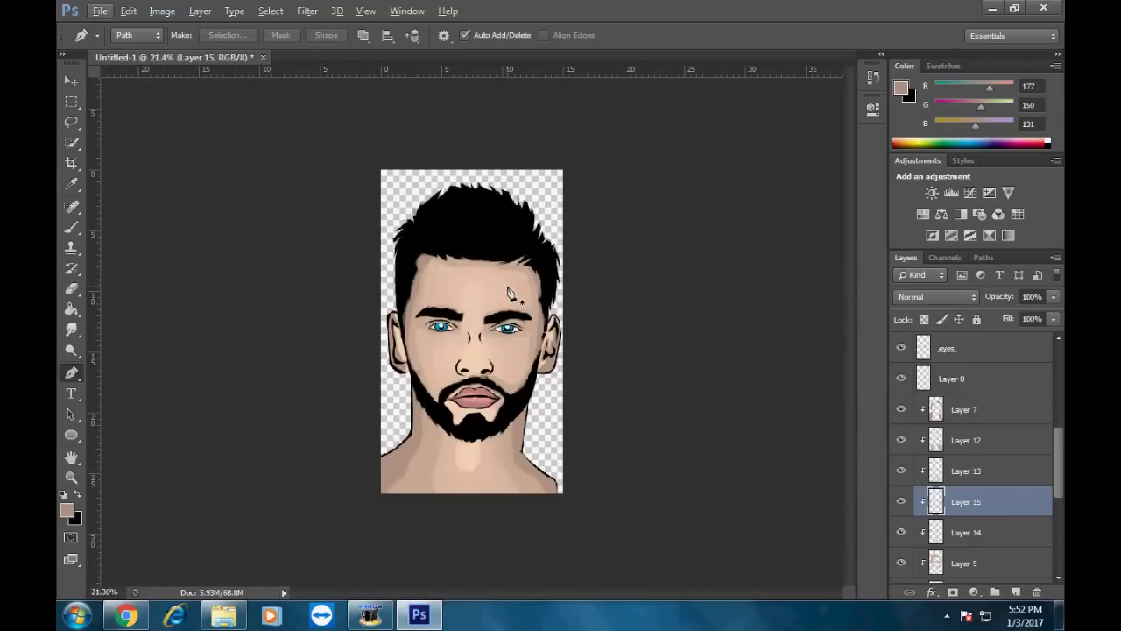
scroll(472, 350, "up", 4)
scroll(440, 368, "up", 3)
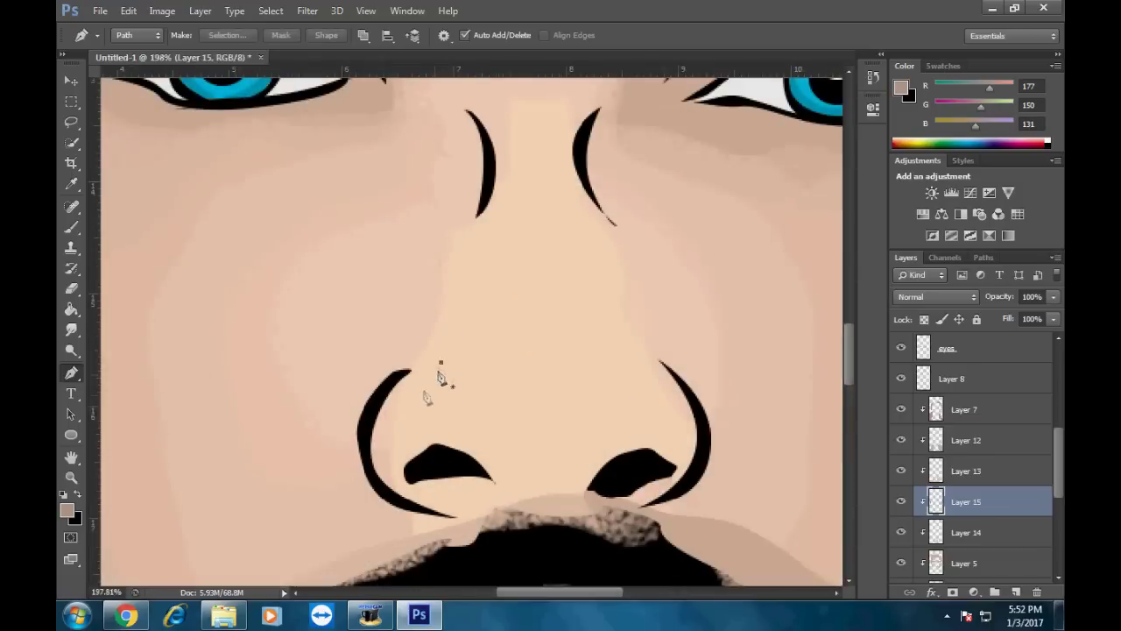
key("Delete")
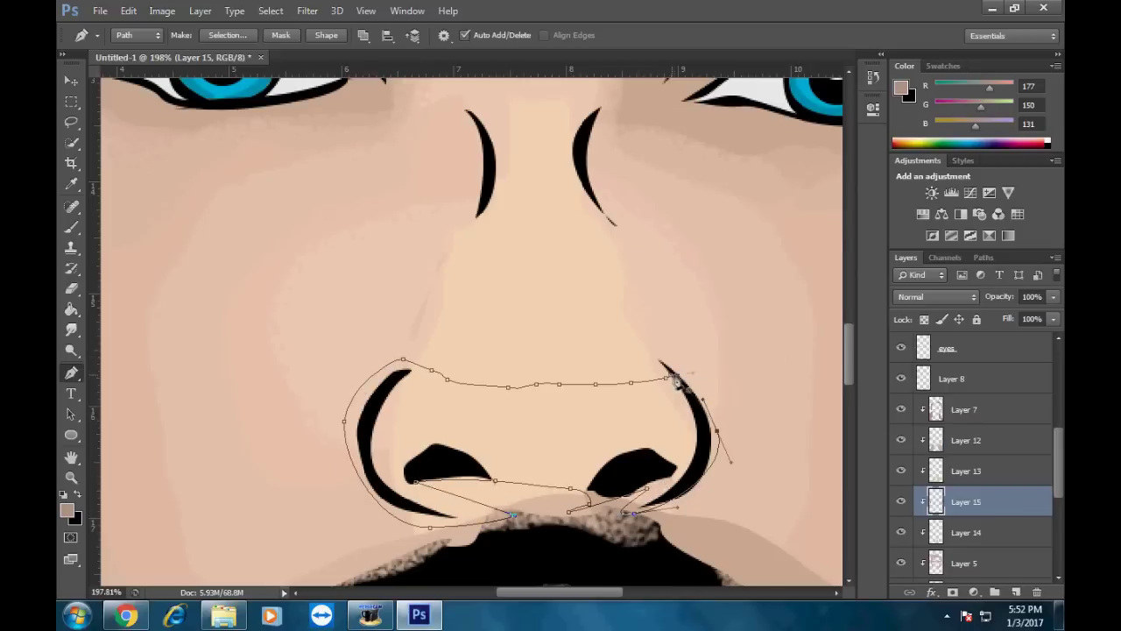
- Fill the traced nose-tip path with the darker skin tone on Layer 16, then remove the path
scroll(676, 382, "down", 2)
right_click(606, 233)
left_click(613, 298)
key("Return")
right_click(622, 253)
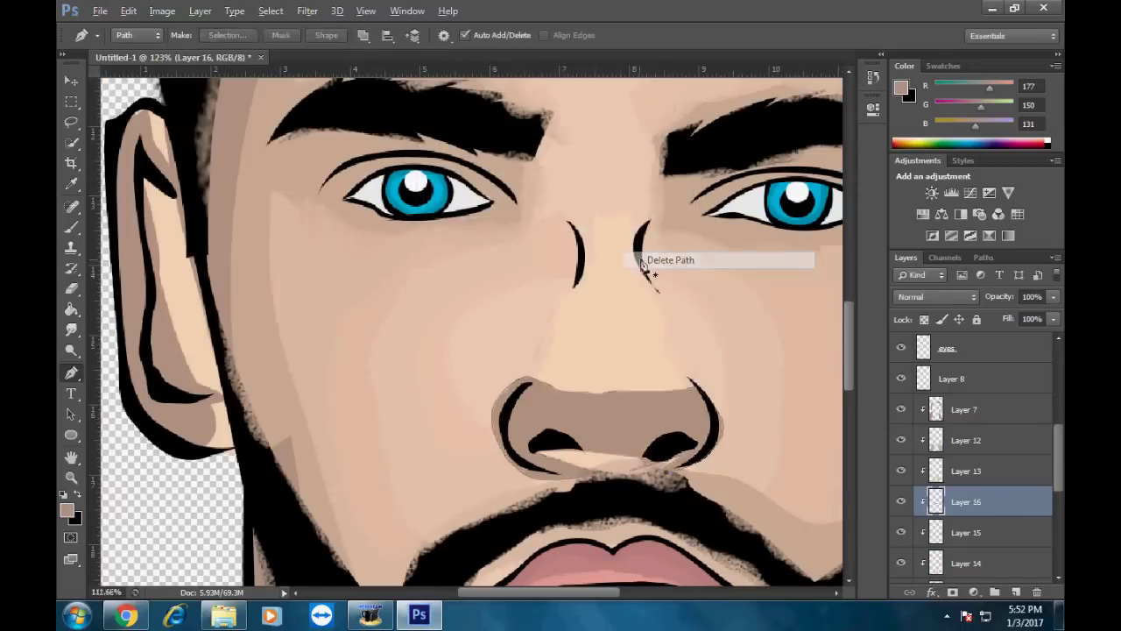
scroll(315, 220, "down", 3)
- Soften the top edge of the nose-base shading with the Eraser
right_click(71, 288)
scroll(230, 420, "up", 5)
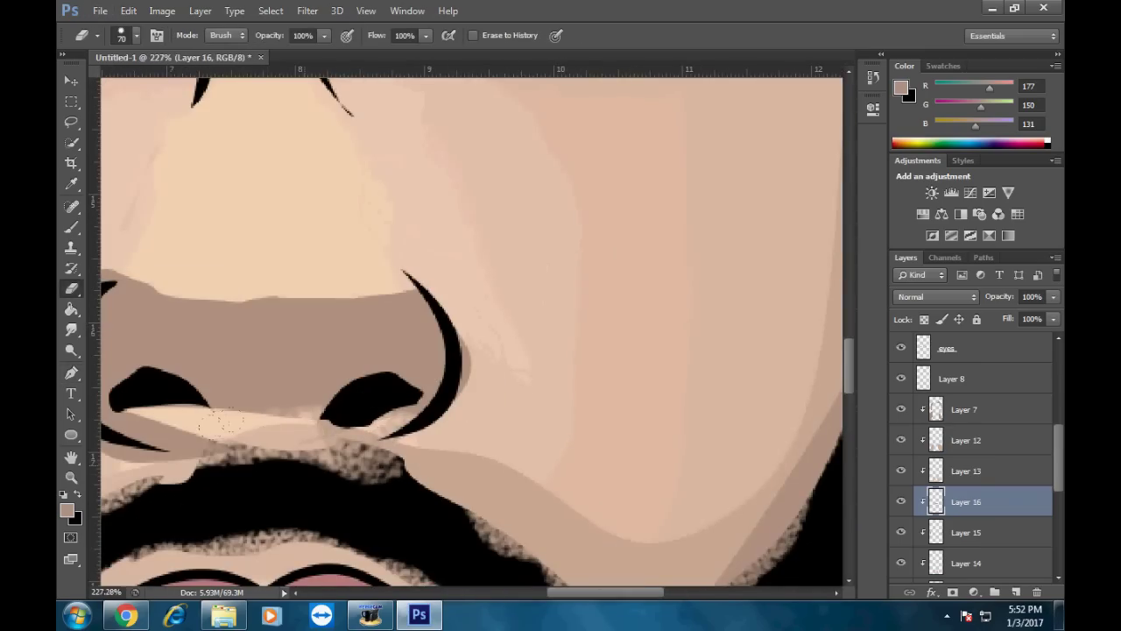
scroll(333, 170, "down", 5)
scroll(453, 295, "up", 4)
scroll(496, 429, "down", 3)
scroll(496, 429, "down", 2)
scroll(503, 341, "up", 7)
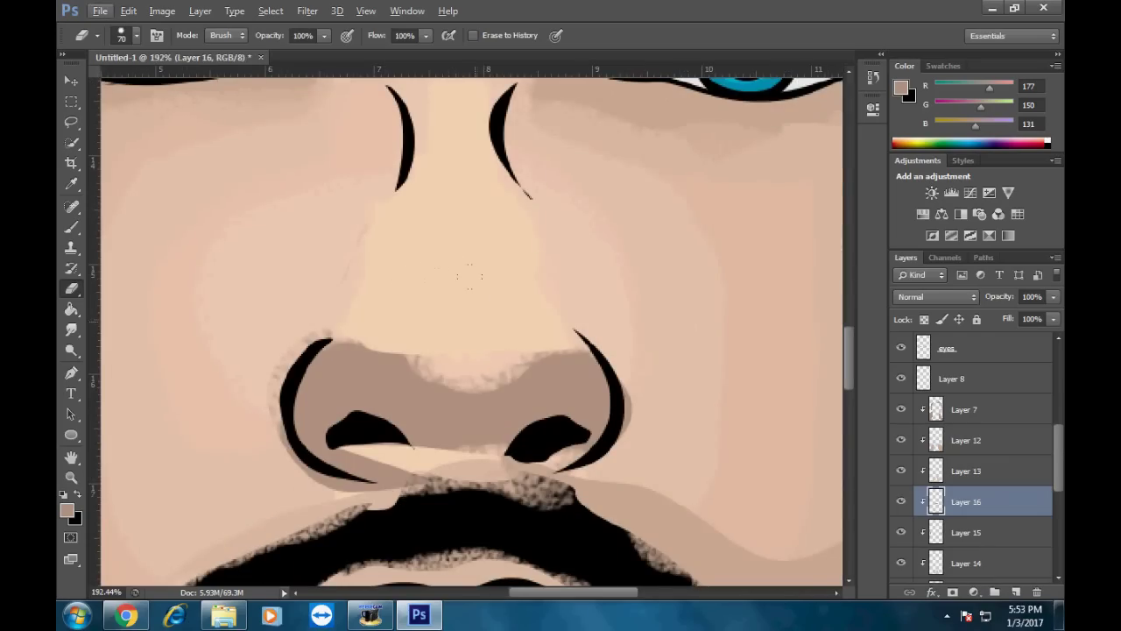
scroll(436, 281, "down", 4)
scroll(491, 219, "up", 4)
scroll(517, 349, "down", 2)
scroll(516, 349, "down", 4)
scroll(683, 346, "up", 5)
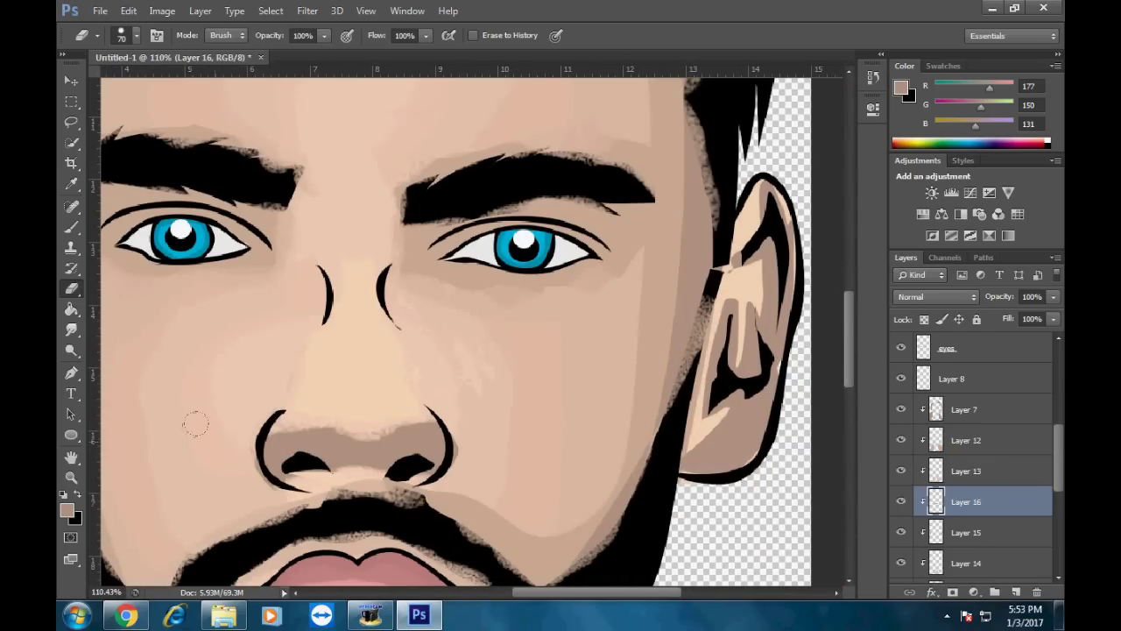
scroll(368, 341, "down", 2)
scroll(370, 332, "down", 3)
scroll(484, 365, "up", 5)
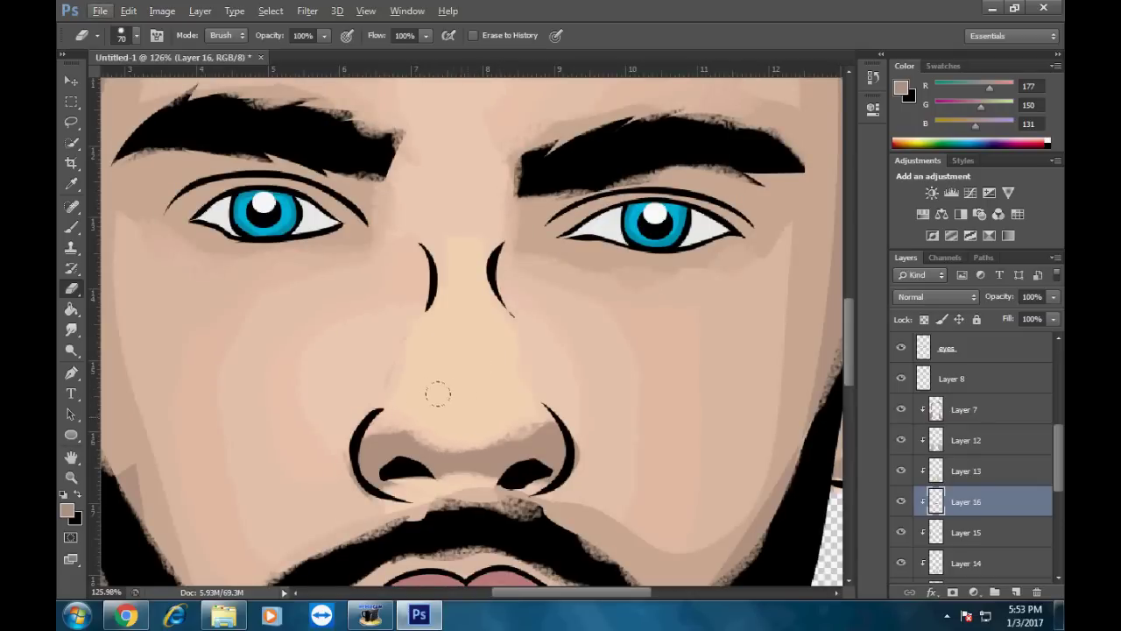
scroll(470, 484, "down", 3)
scroll(470, 484, "down", 2)
left_click(1015, 592, "ctrl")
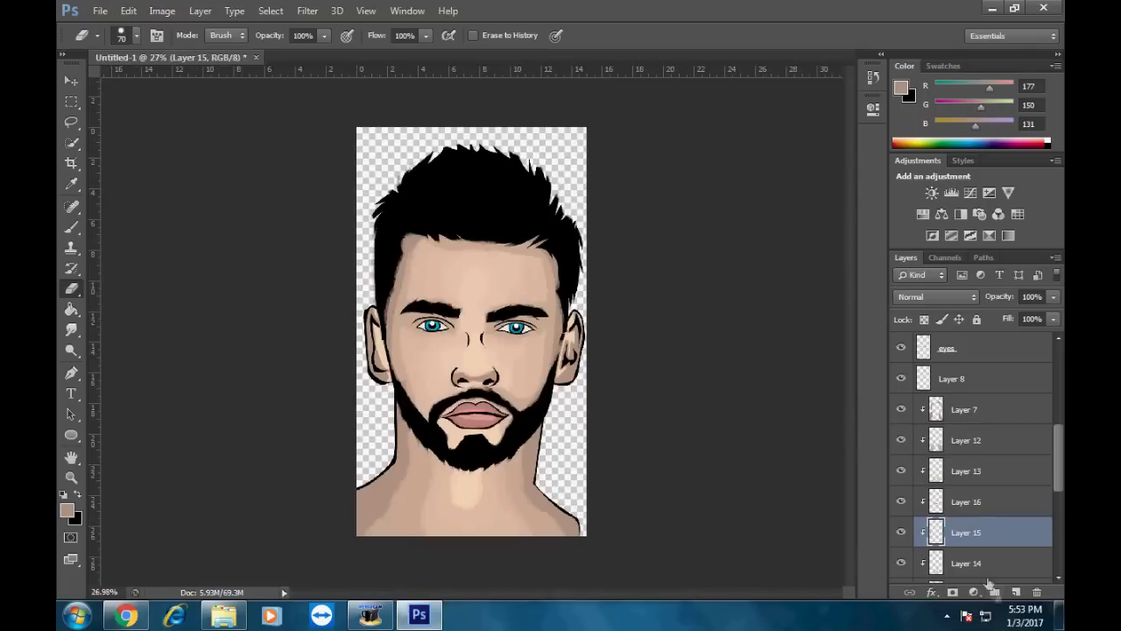
- Reset the colours and set the foreground to a light skin tone, 236,201,179
scroll(399, 294, "up", 3)
key("d")
left_click(66, 509)
left_click(593, 413)
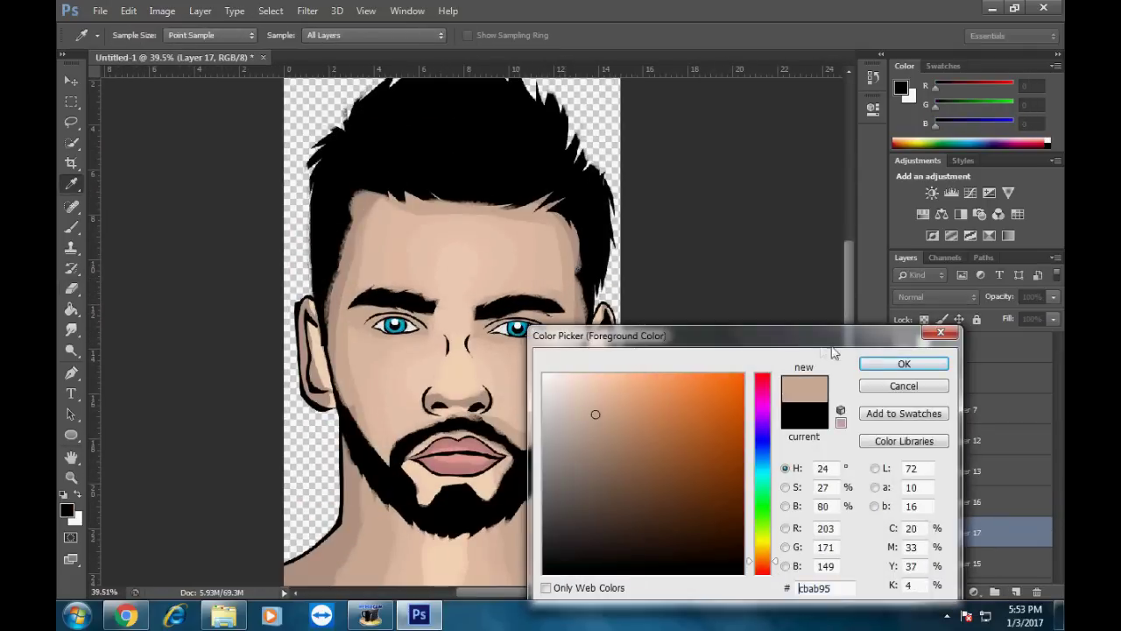
left_click(903, 362)
- Trace a highlight across the top of the nose, fill it with the light tone, and soften its edges
right_click(71, 372)
scroll(578, 390, "up", 3)
left_click(551, 370)
left_click(513, 373)
left_click(484, 375)
left_click(444, 375)
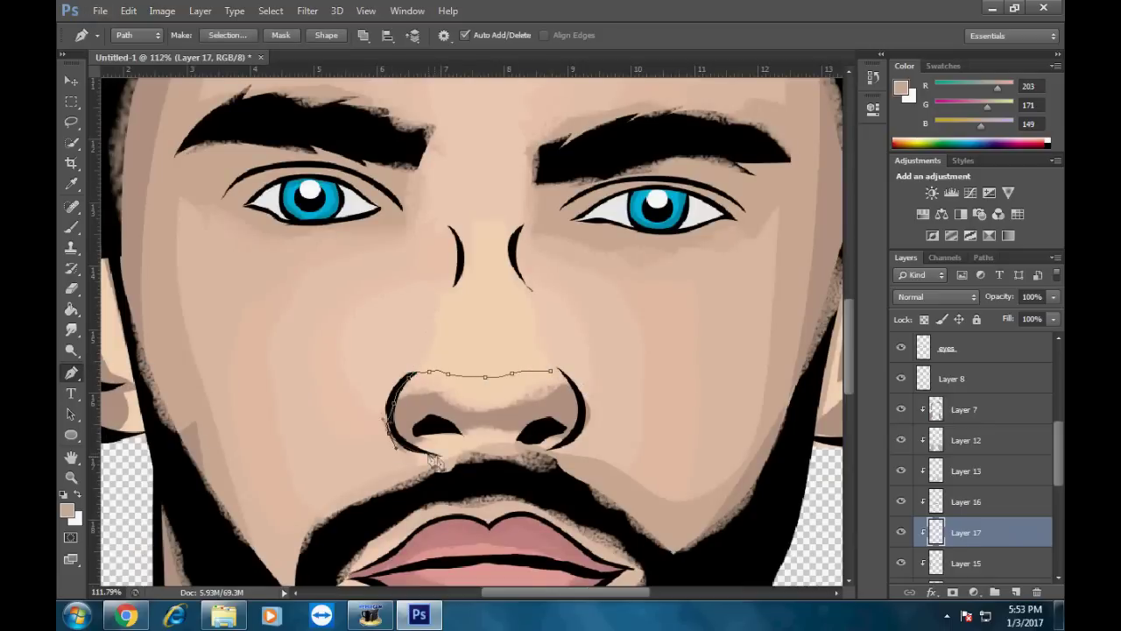
right_click(628, 263)
left_click(665, 327)
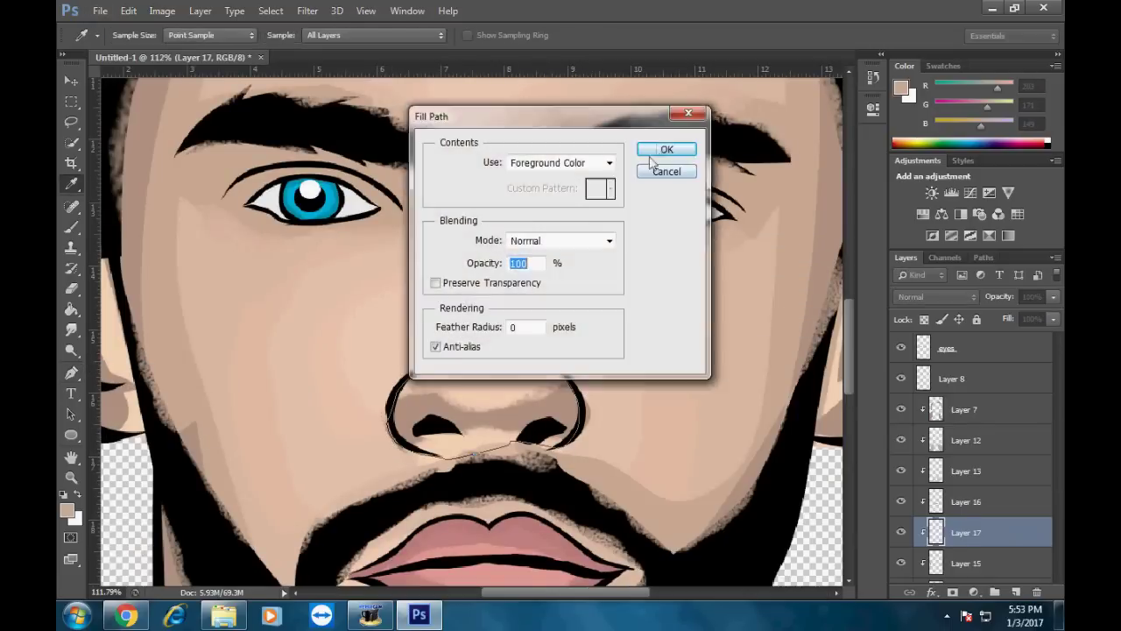
left_click(666, 150)
right_click(557, 224)
left_click(613, 250)
right_click(71, 288)
scroll(519, 322, "up", 3)
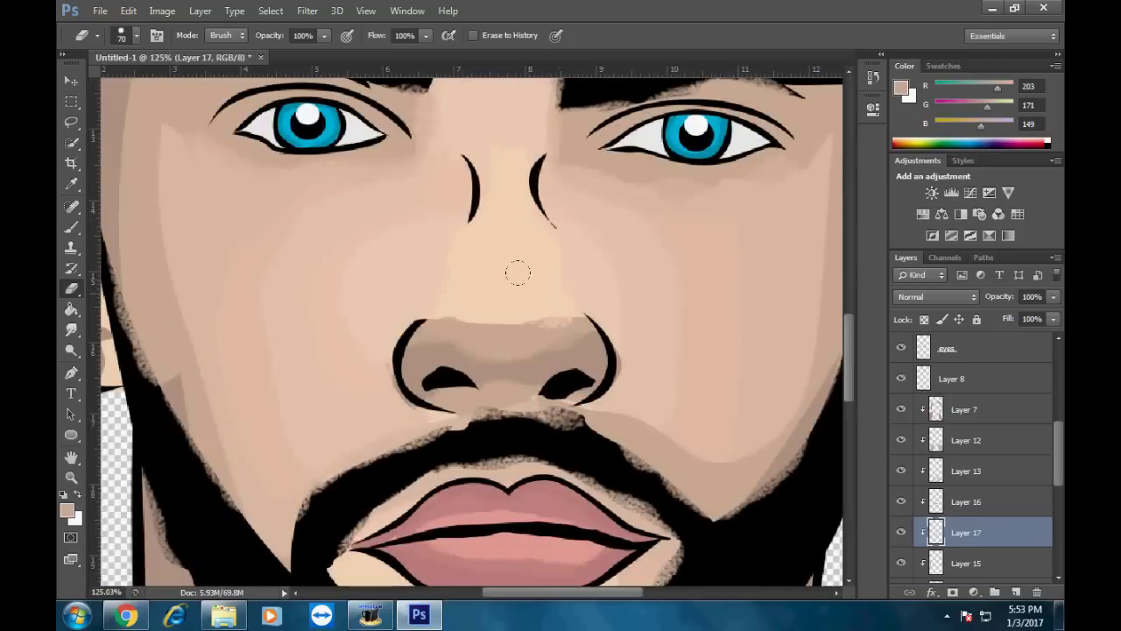
- On new Layer 18, fill a highlight path down the nose bridge and delete the path
right_click(71, 373)
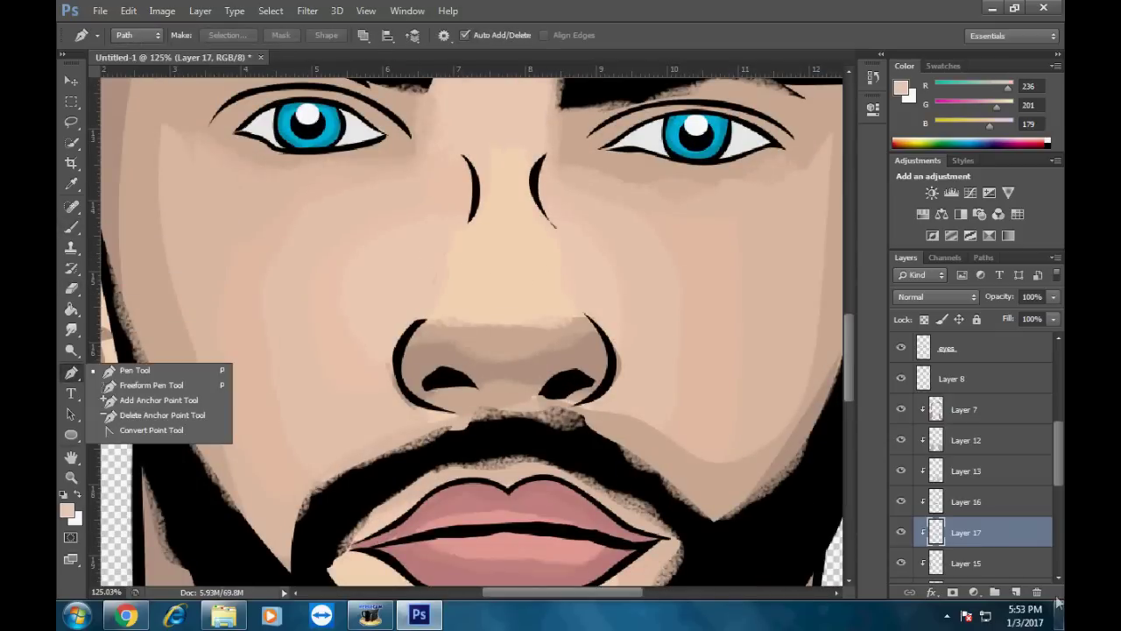
left_click(131, 366)
left_click(1019, 592)
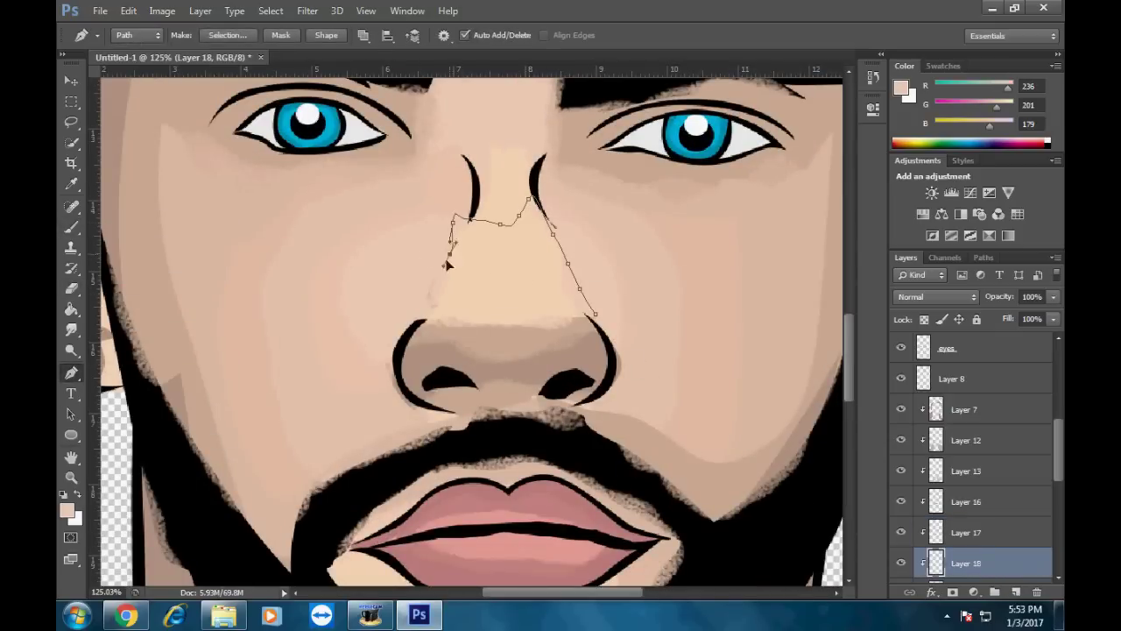
right_click(599, 326)
left_click(639, 295)
left_click(658, 152)
scroll(596, 250, "down", 3)
scroll(595, 250, "down", 3)
left_click(873, 76)
left_click(758, 109)
right_click(452, 230)
left_click(490, 257)
scroll(491, 263, "down", 1)
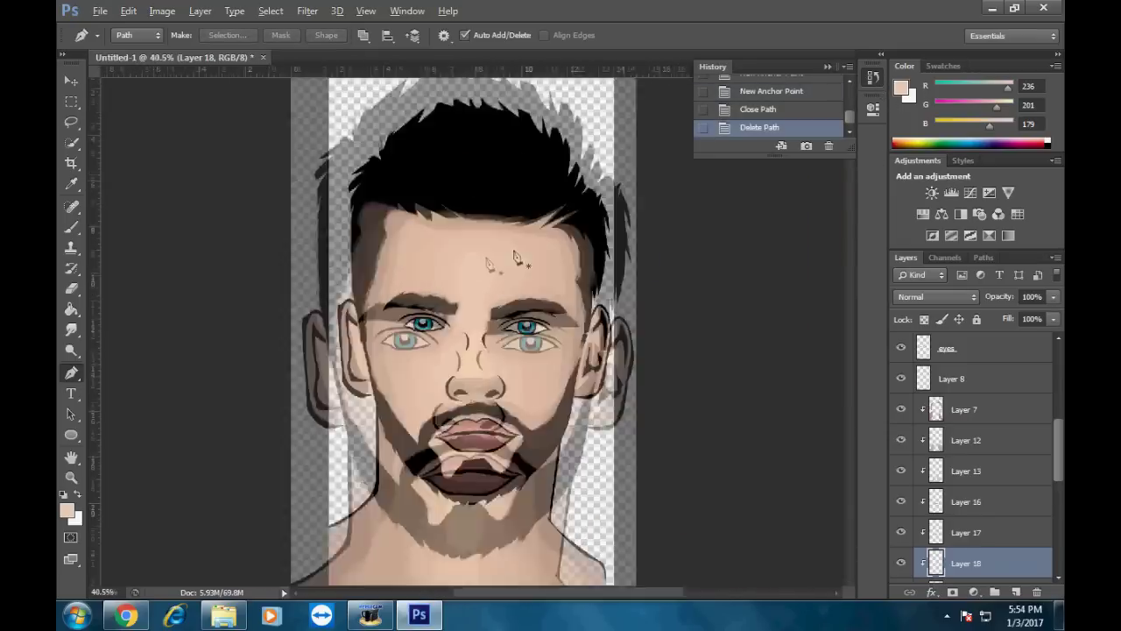
scroll(470, 324, "up", 2)
scroll(985, 526, "down", 5)
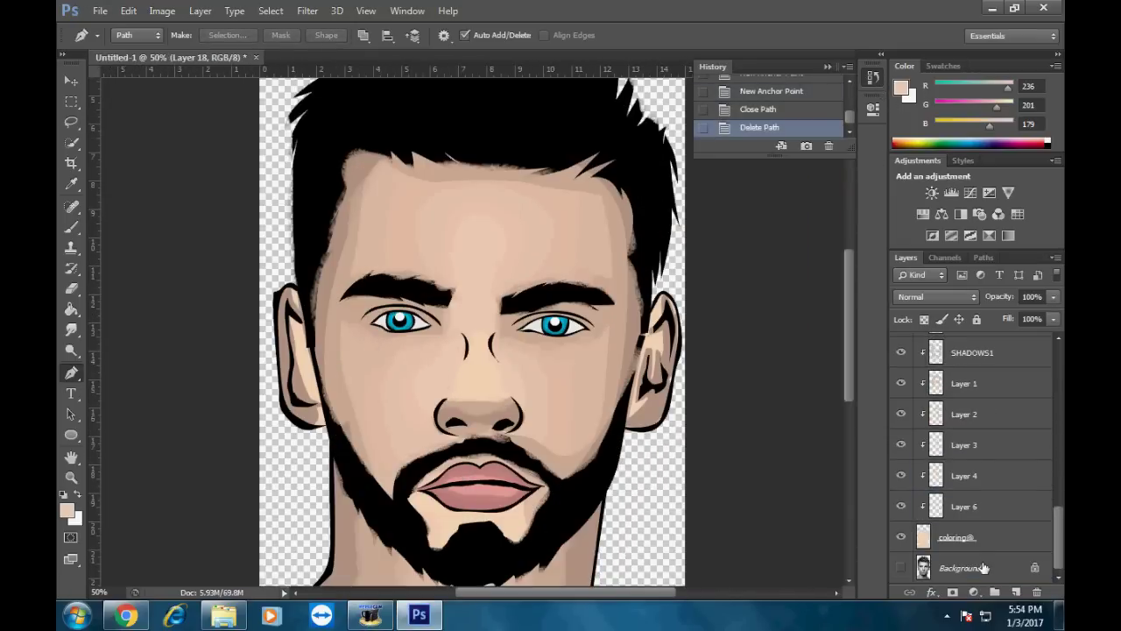
- Show the Background and bucket-fill a new layer above it with teal RGB 0,146,177
left_click(963, 568)
left_click(901, 567)
left_click(1016, 592)
scroll(391, 286, "down", 2, "alt")
left_click(71, 308)
left_click(148, 321)
left_click(67, 509)
left_click(763, 467)
left_click(743, 438)
left_click(901, 363)
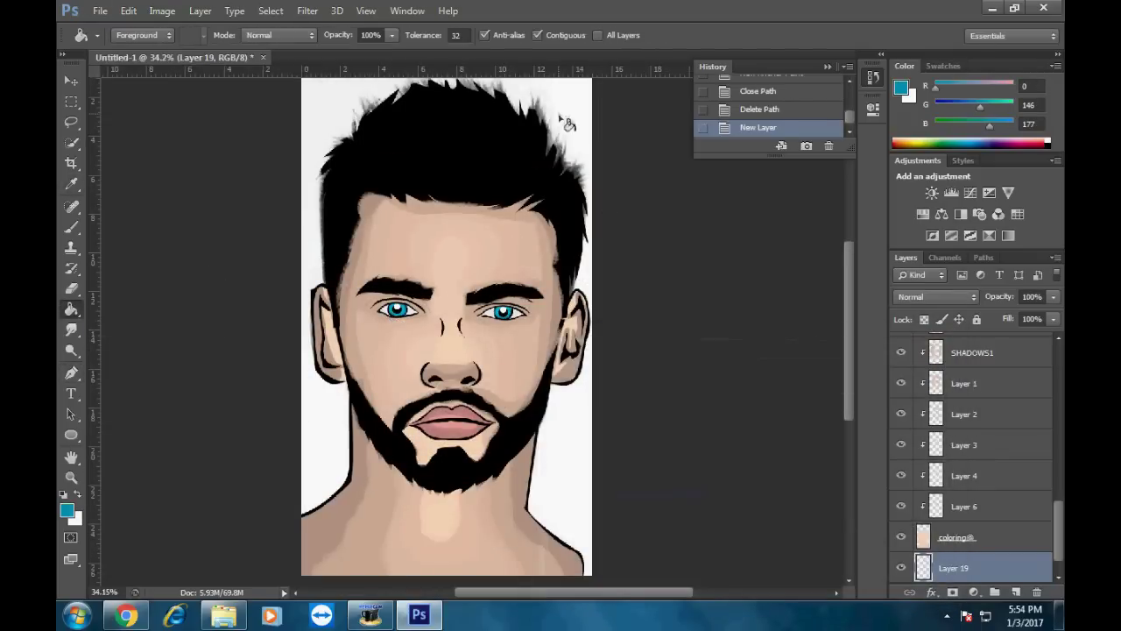
left_click(568, 123)
- Brush white across the upper background behind the hair
scroll(578, 166, "up", 1)
key("b")
key("x")
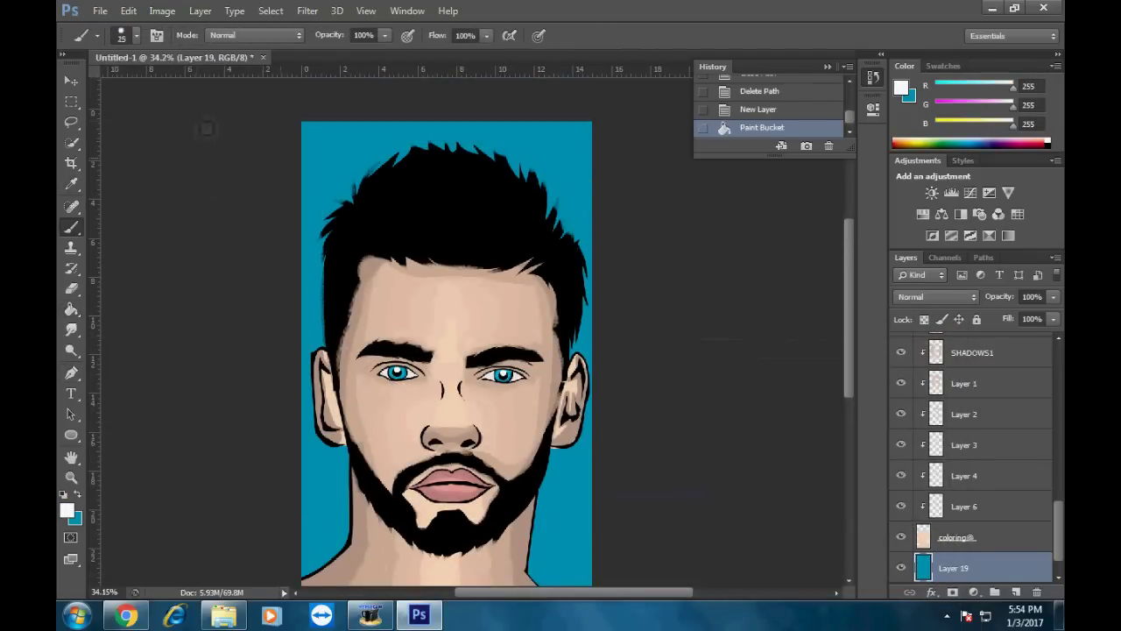
left_click_drag(399, 206, 281, 111)
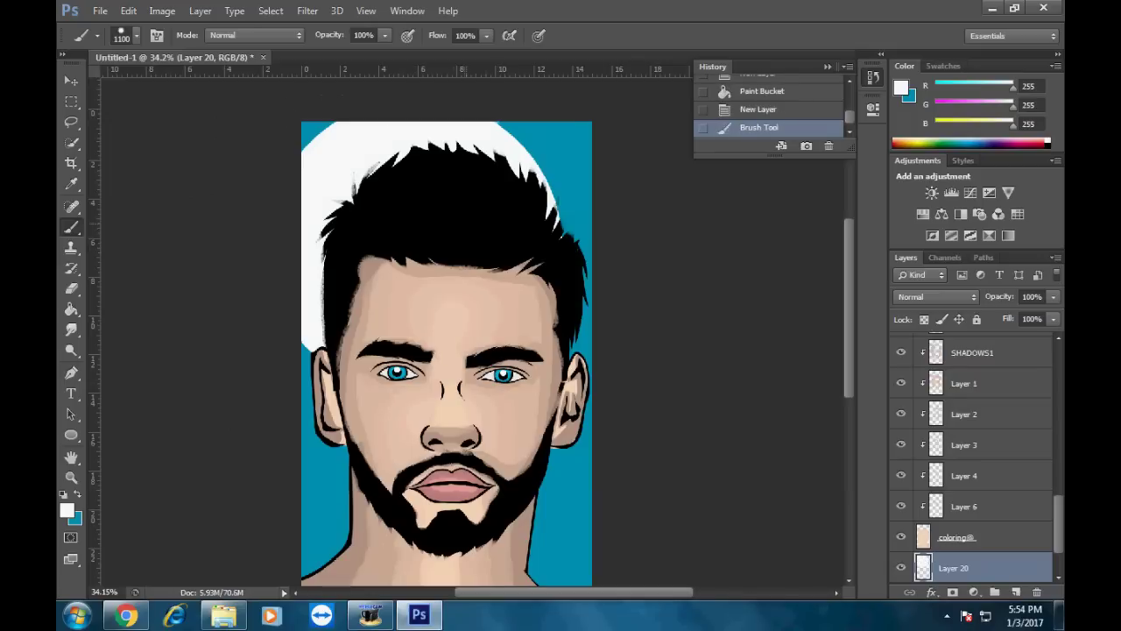
left_click_drag(525, 175, 551, 167)
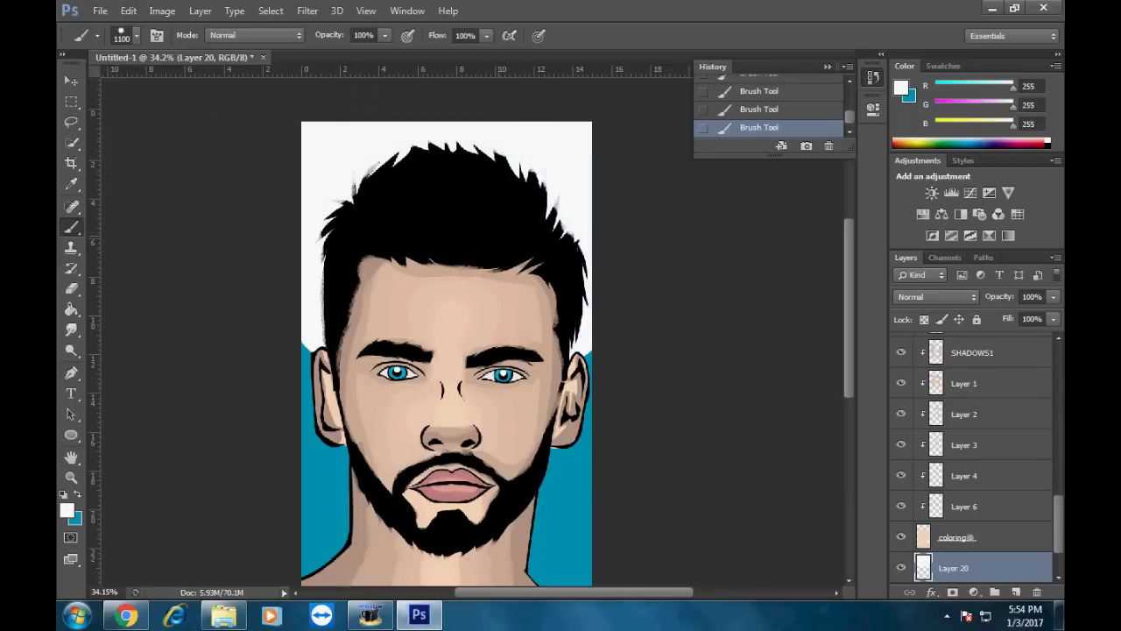
scroll(504, 255, "down", 3)
scroll(471, 331, "up", 2)
- Save the portrait to the Desktop as a PNG named CARTOON
left_click(100, 10)
left_click(131, 200)
left_click(605, 398)
left_click(543, 317)
type("CARTD")
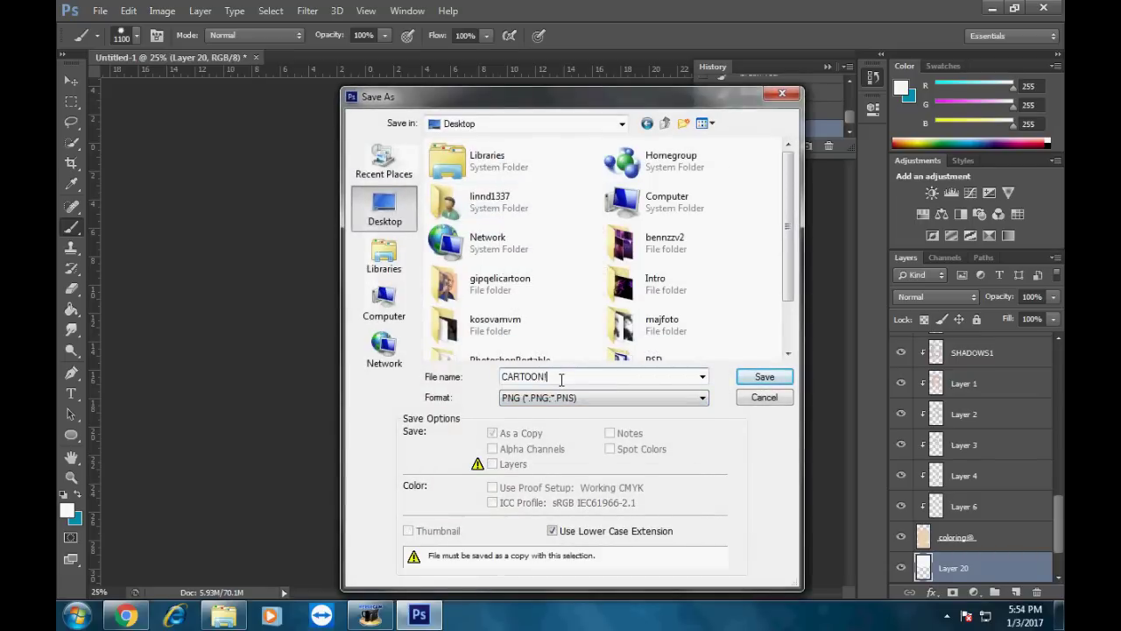
key("Return")
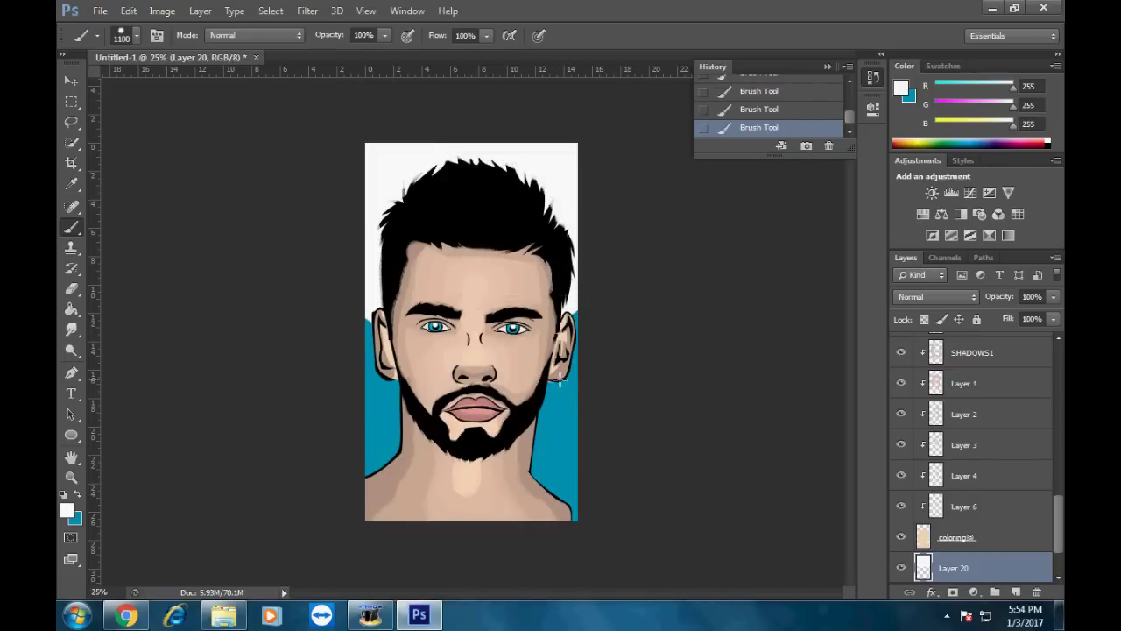